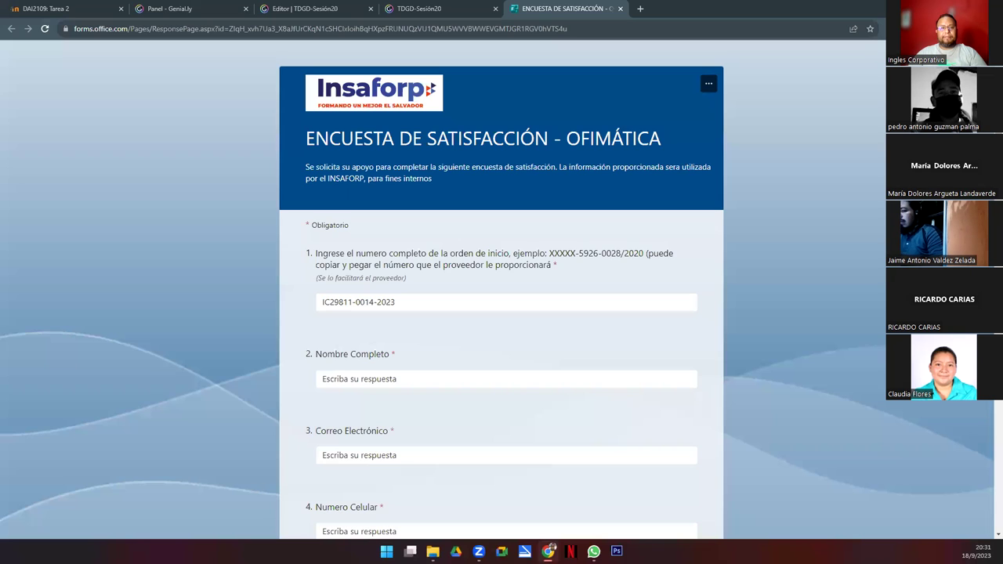
# Step: Enter the respondent's full name in Nombre Completo, correcting the mistyped surname ending
pyautogui.click(366, 381)
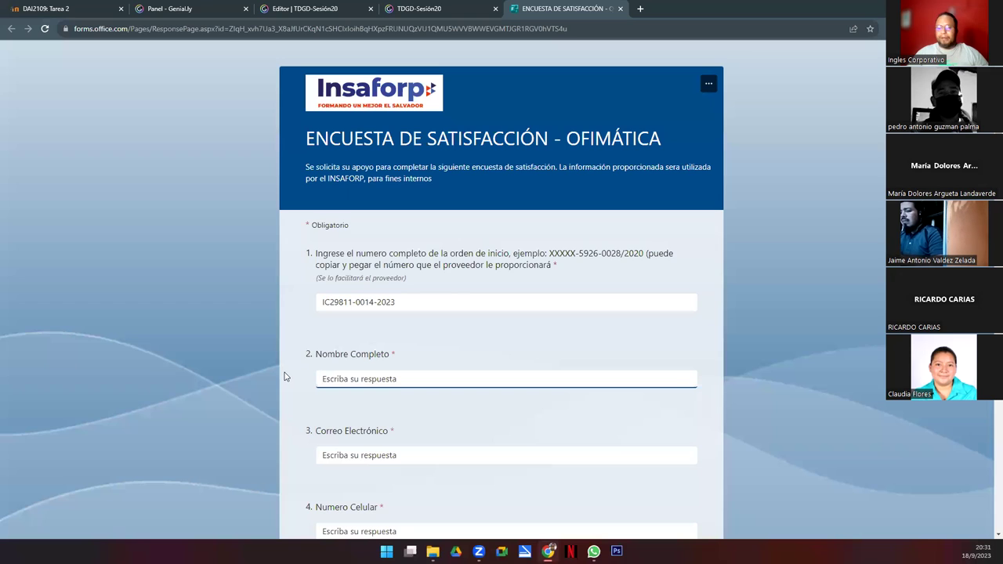
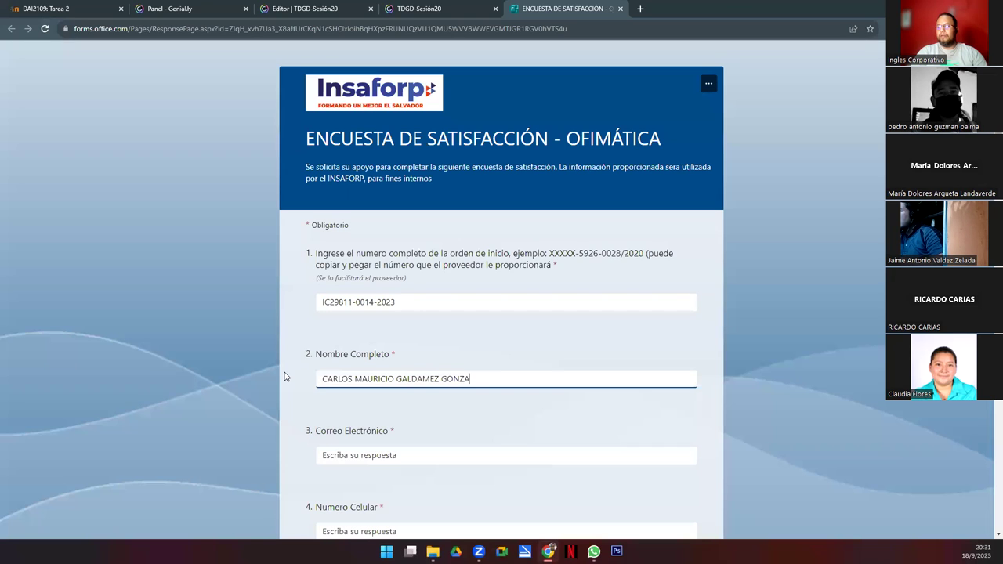
# Step: Fill in the respondent's e-mail address and mobile number answers
pyautogui.press('Tab')
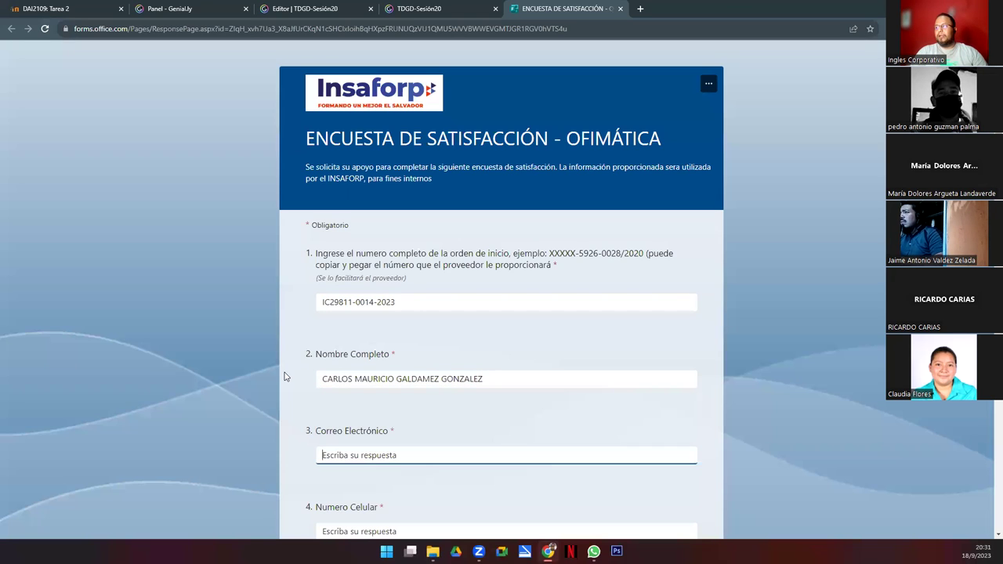
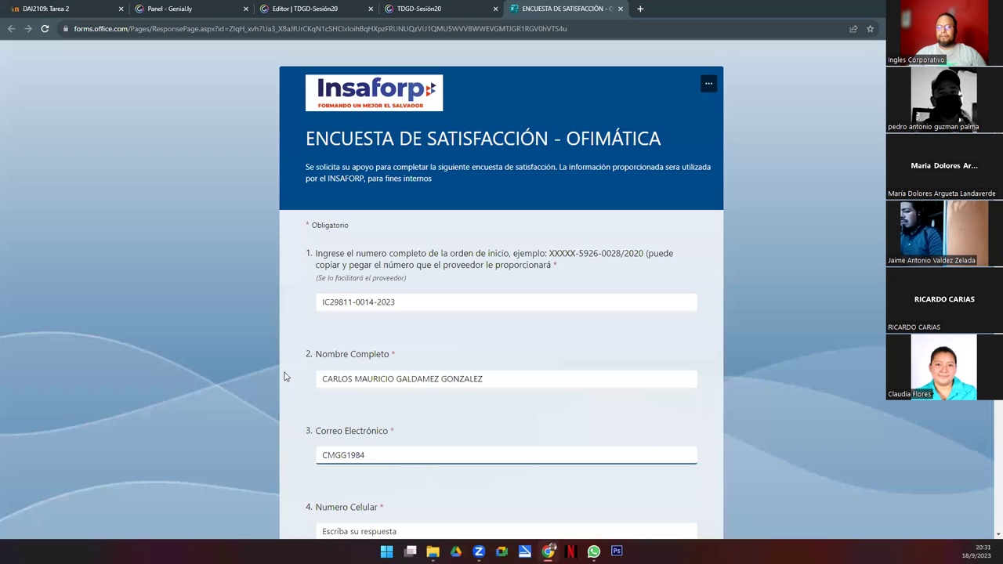
pyautogui.press('Tab')
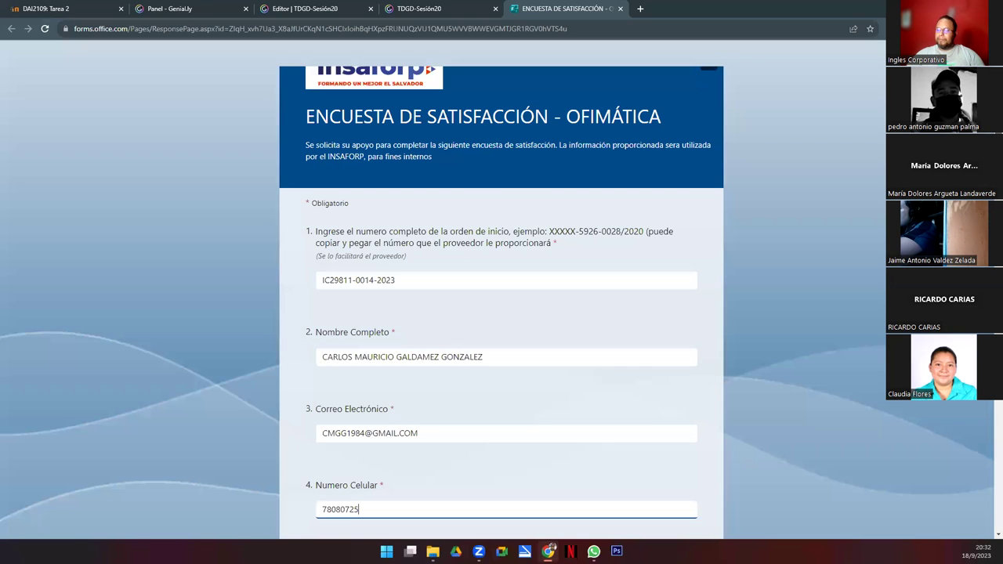
pyautogui.click(453, 428)
pyautogui.click(396, 506)
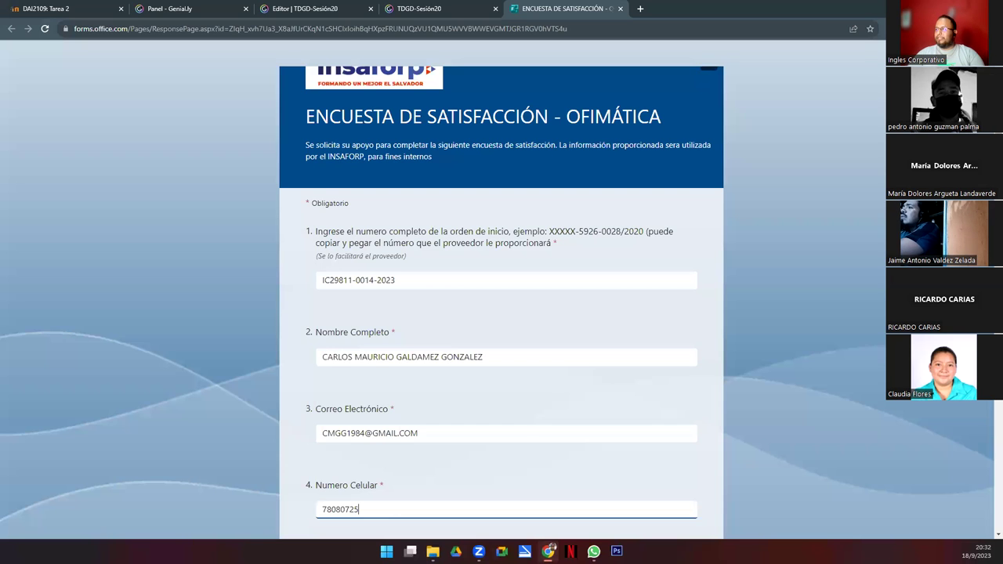
pyautogui.scroll(-4, 842, 258)
# Step: Answer Masculino for Sexo and choose San Vicente as the department of residence
pyautogui.scroll(-2, 706, 232)
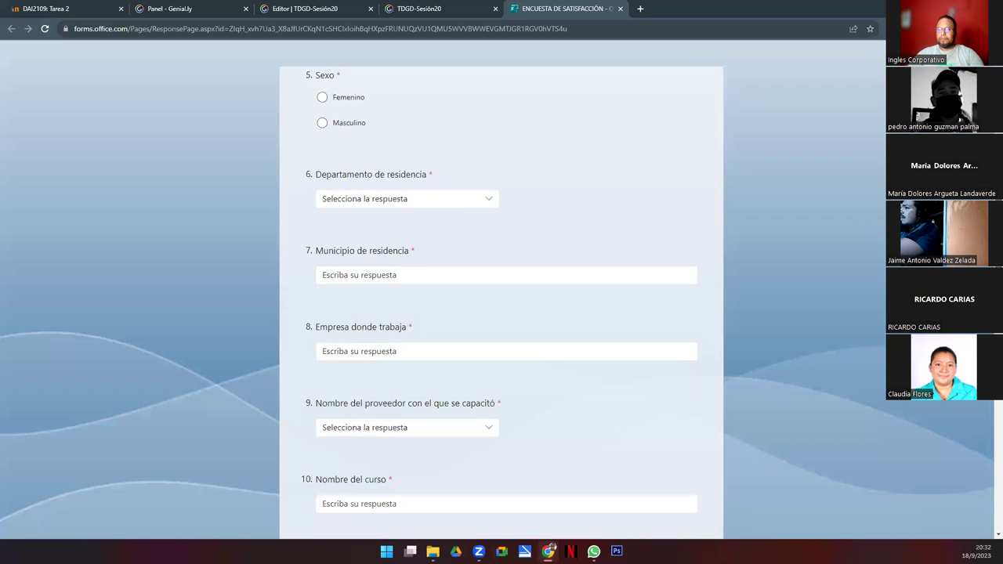
pyautogui.click(322, 132)
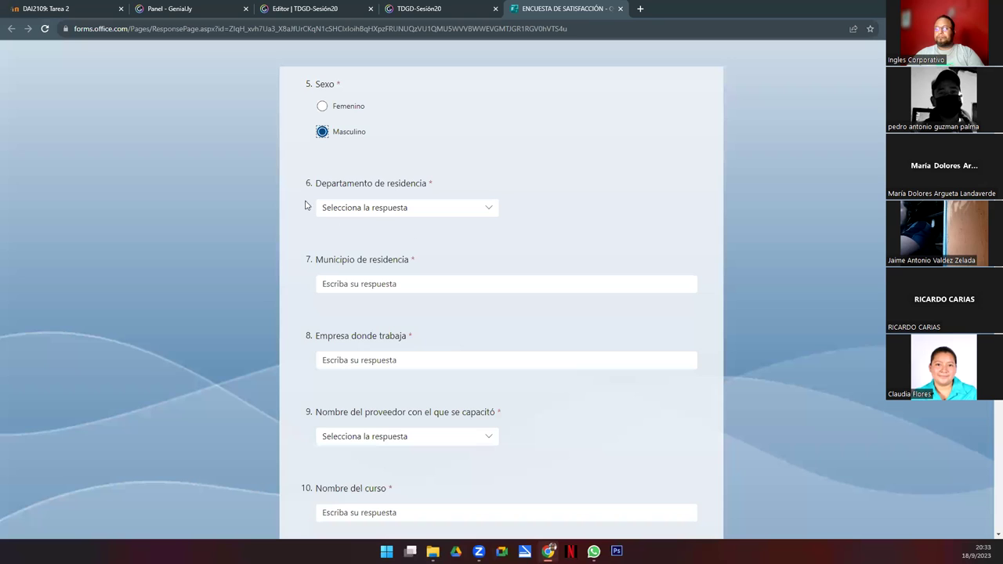
pyautogui.click(459, 209)
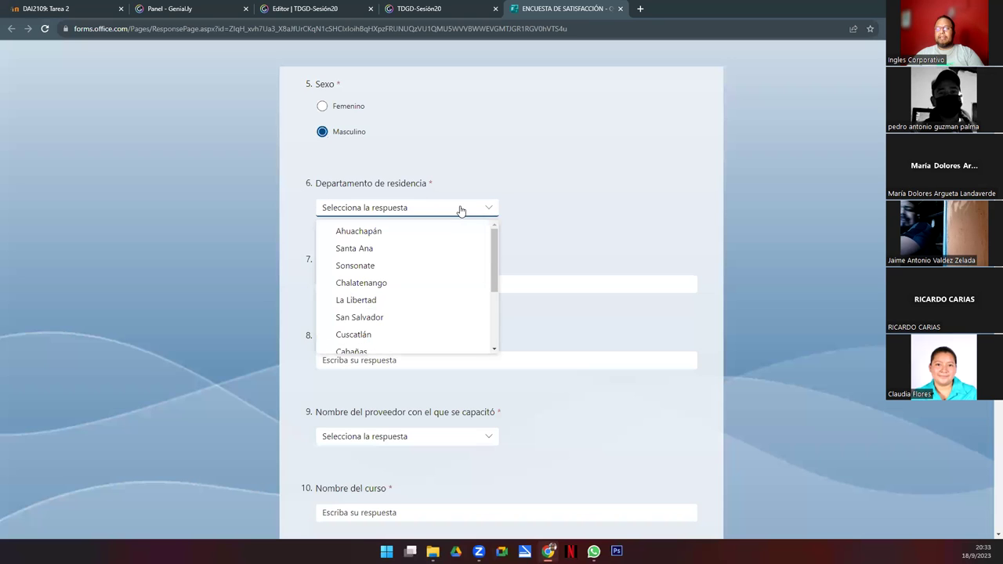
pyautogui.scroll(-3, 485, 266)
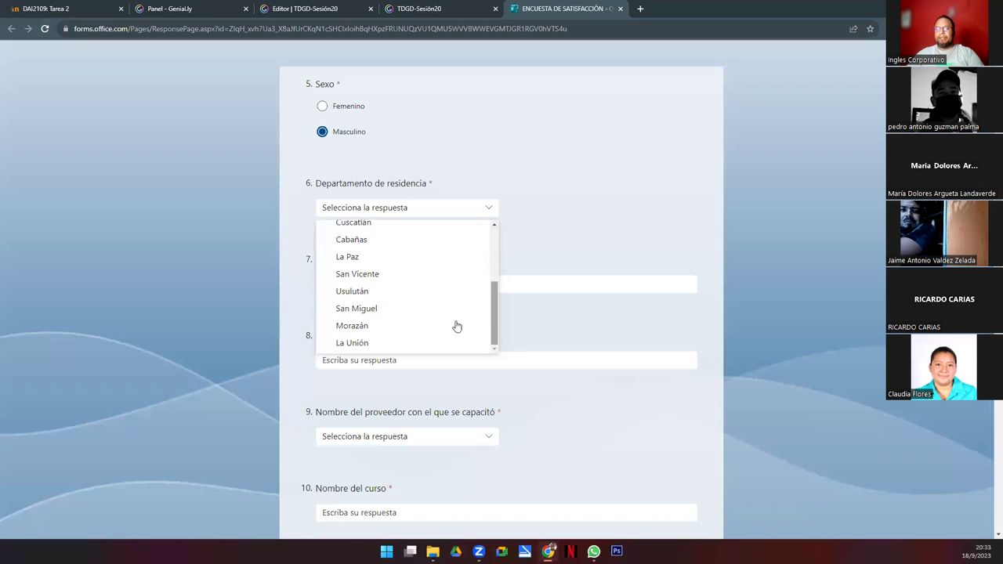
pyautogui.click(381, 276)
# Step: Enter VERAPAZ in uppercase as the municipality of residence
pyautogui.click(382, 287)
pyautogui.write('vERAP')
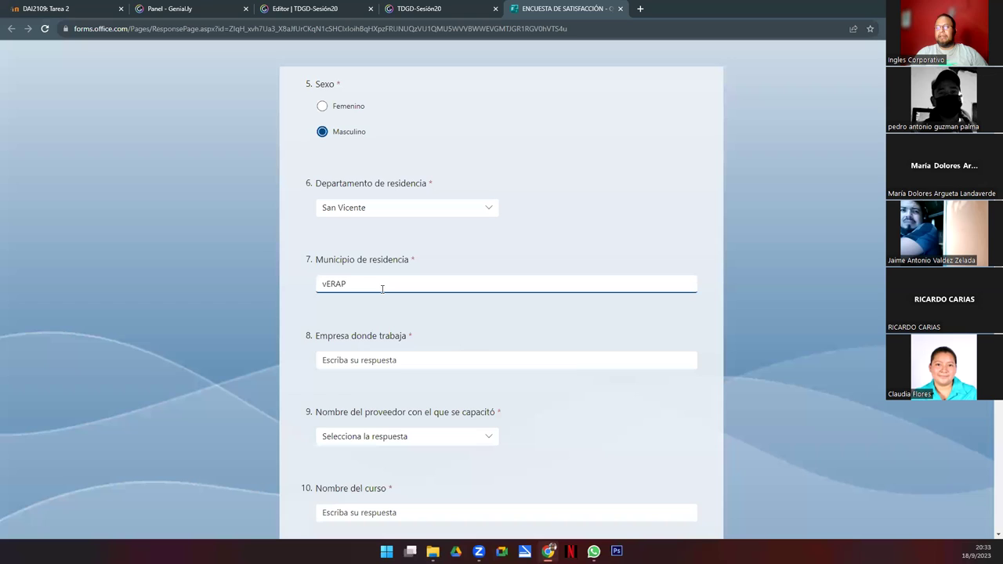
pyautogui.hotkey('ctrl', 'a')
pyautogui.press('BackSpace')
pyautogui.write('VERAPAZ')
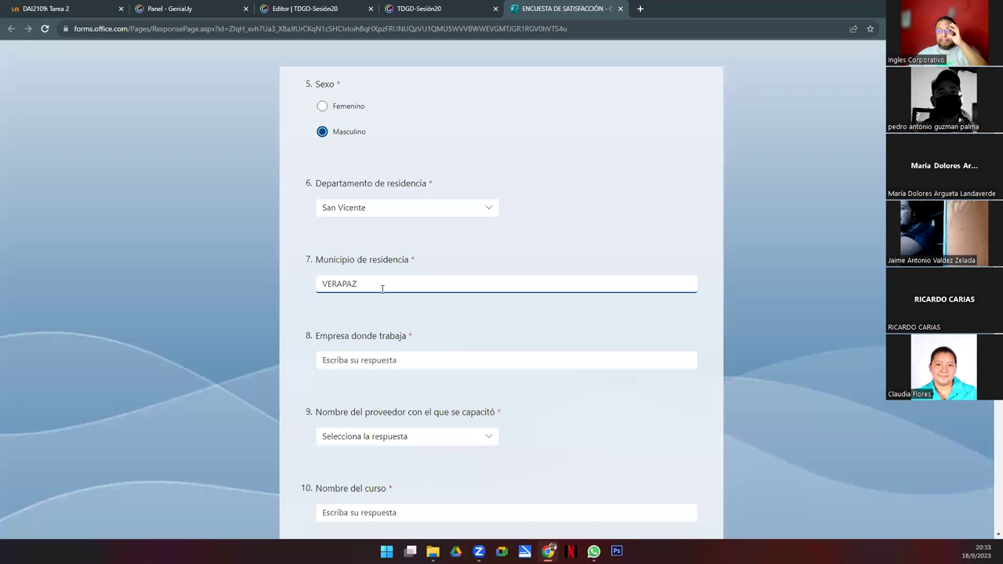
pyautogui.click(372, 360)
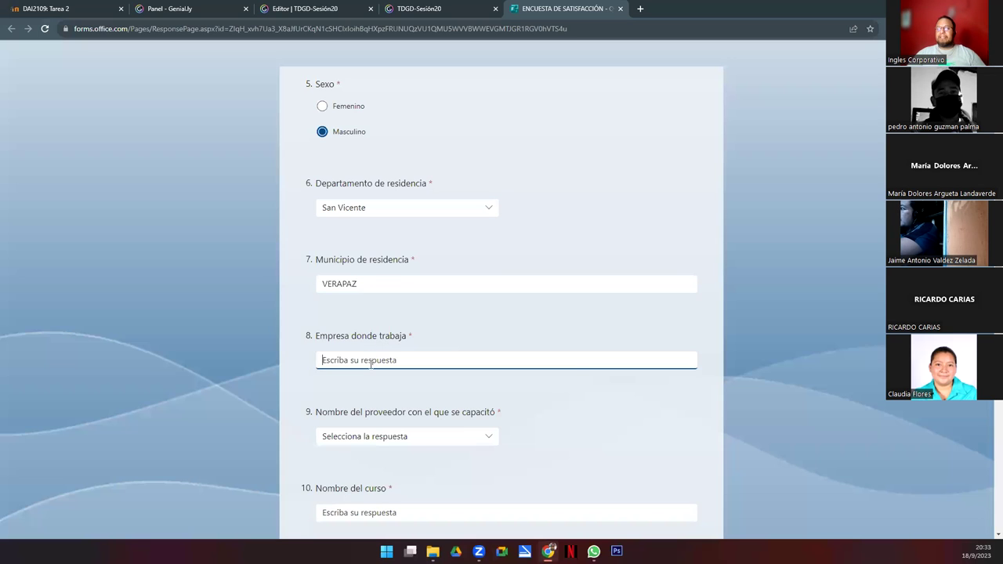
# Step: Choose REGAL PRODUCTS as the question 9 training provider
pyautogui.click(427, 441)
pyautogui.scroll(-5, 438, 376)
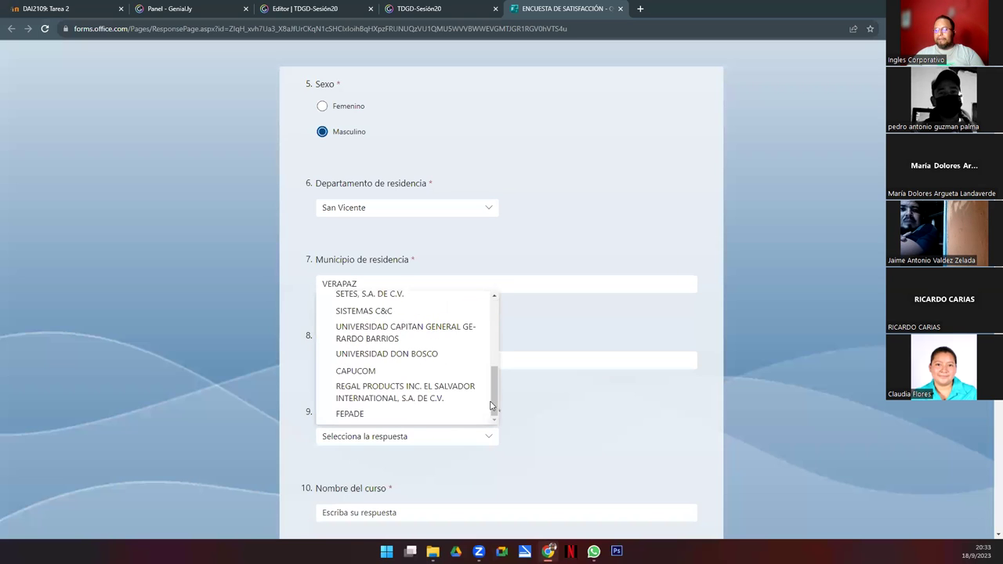
pyautogui.click(547, 416)
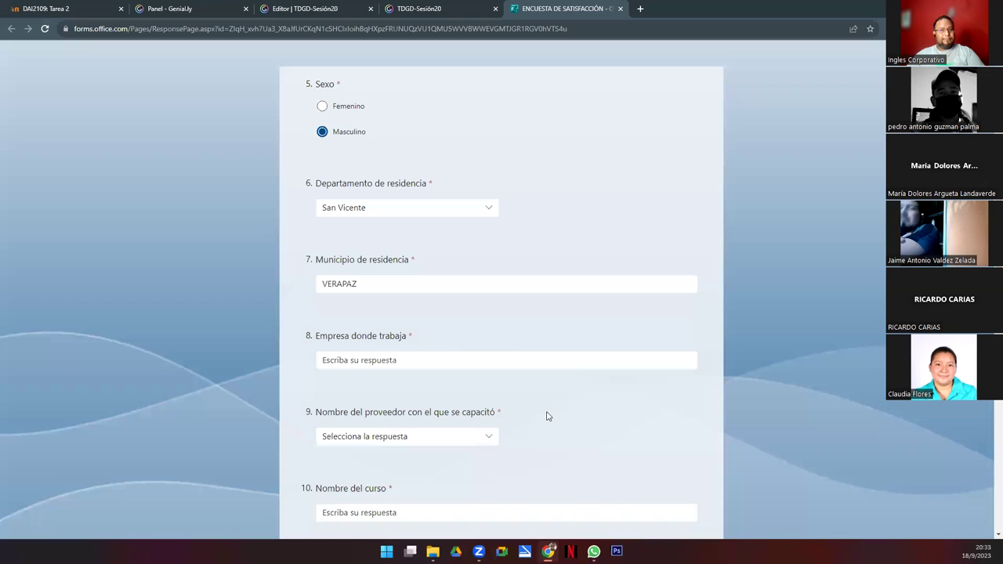
pyautogui.click(350, 359)
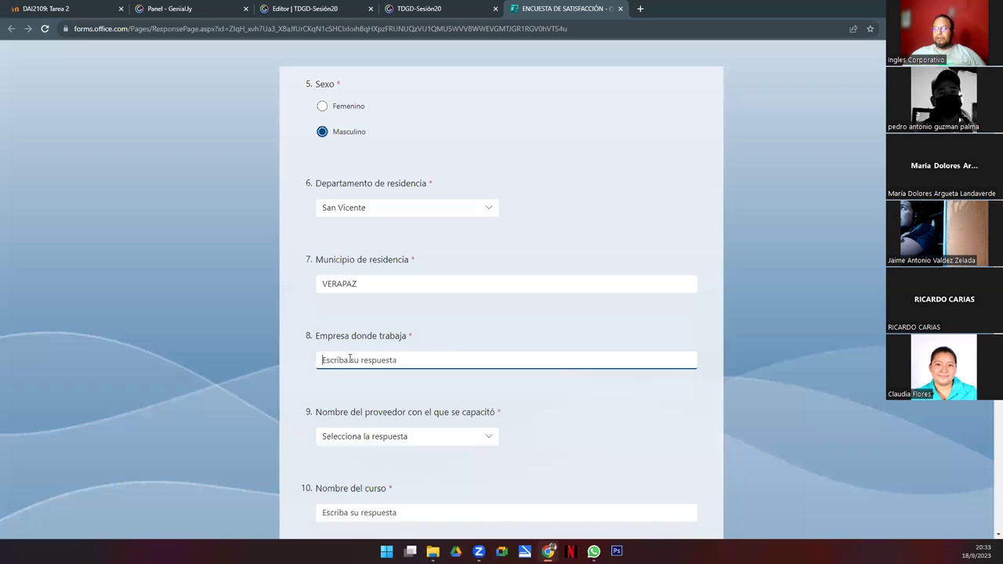
pyautogui.click(387, 446)
pyautogui.scroll(-5, 409, 404)
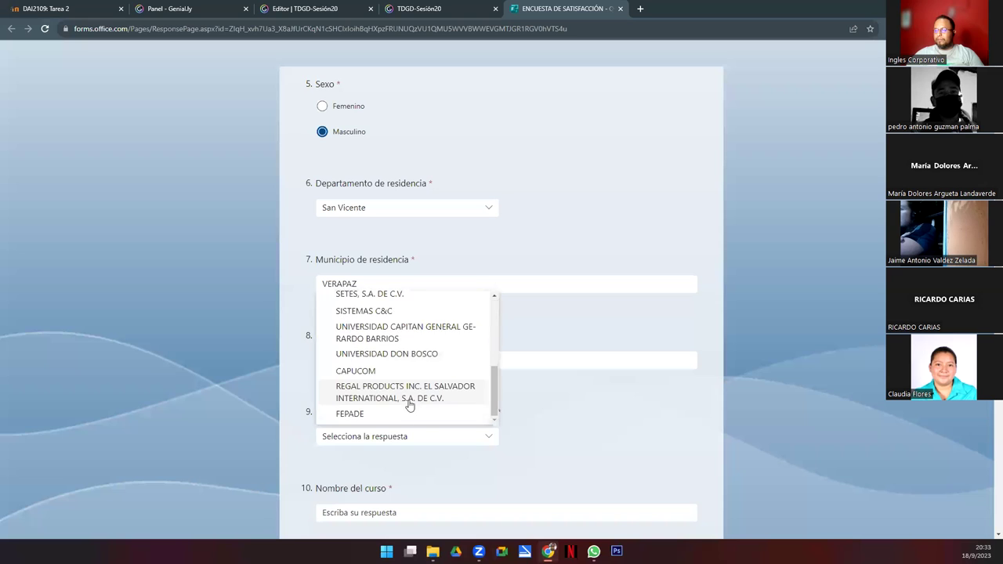
pyautogui.click(410, 406)
# Step: Enter 'REGAL PRODUCTS INC. EL SALVADOR INTERNATIONAL, S.A. DE C.V.' as the workplace
pyautogui.click(360, 362)
pyautogui.write('REGAL')
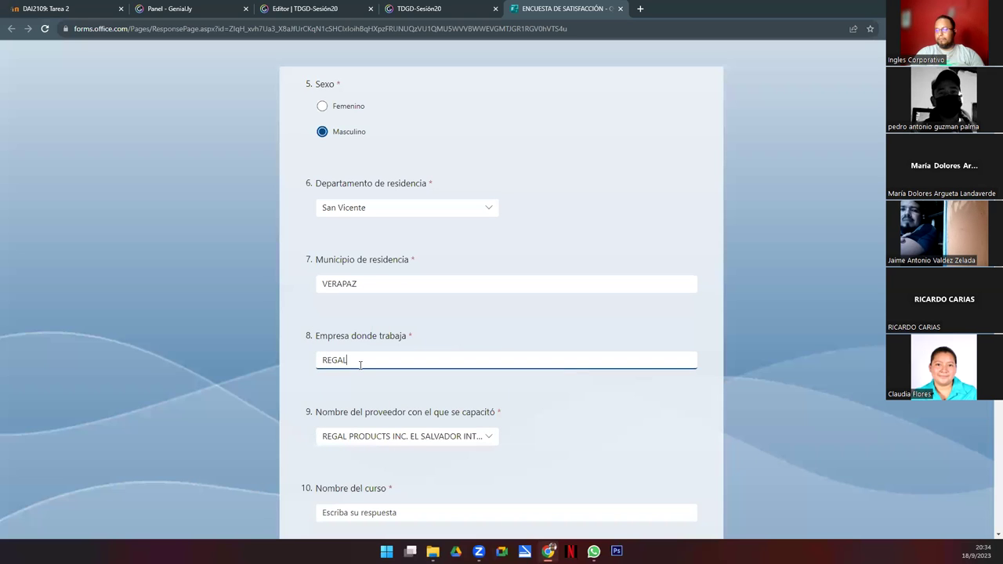
pyautogui.write(' PRODUCT')
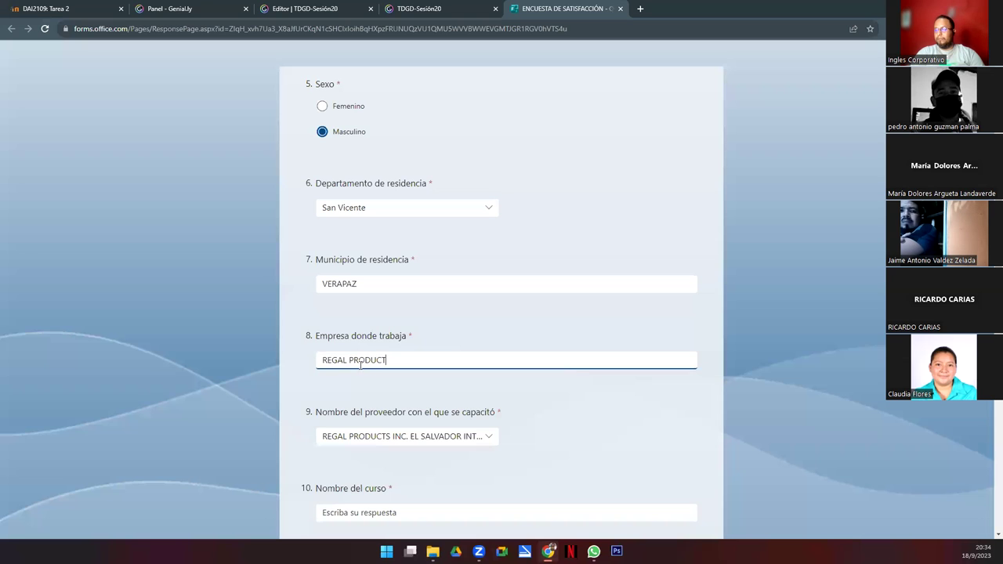
pyautogui.write('S INC. EL SA')
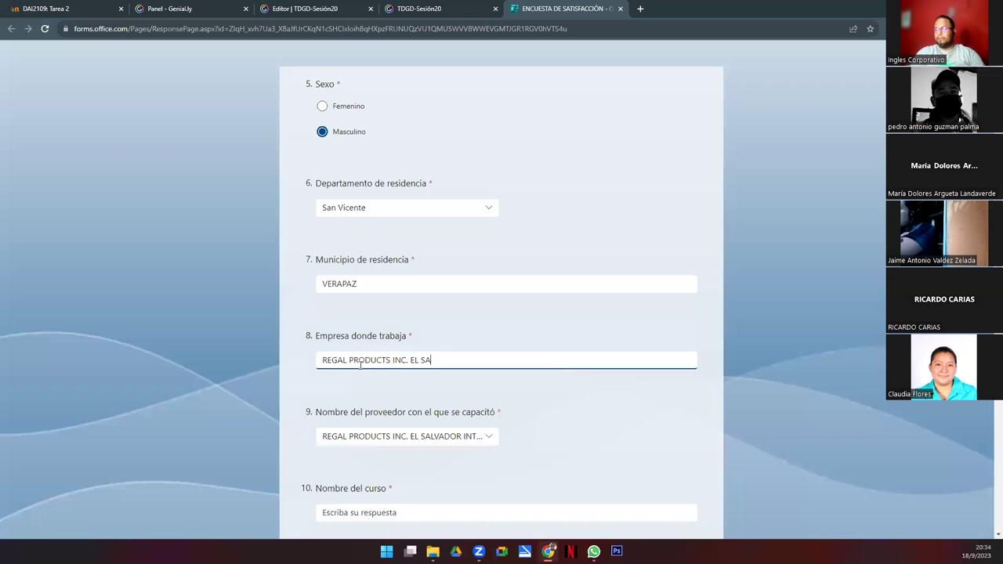
pyautogui.write('LVADOR INTERNACI')
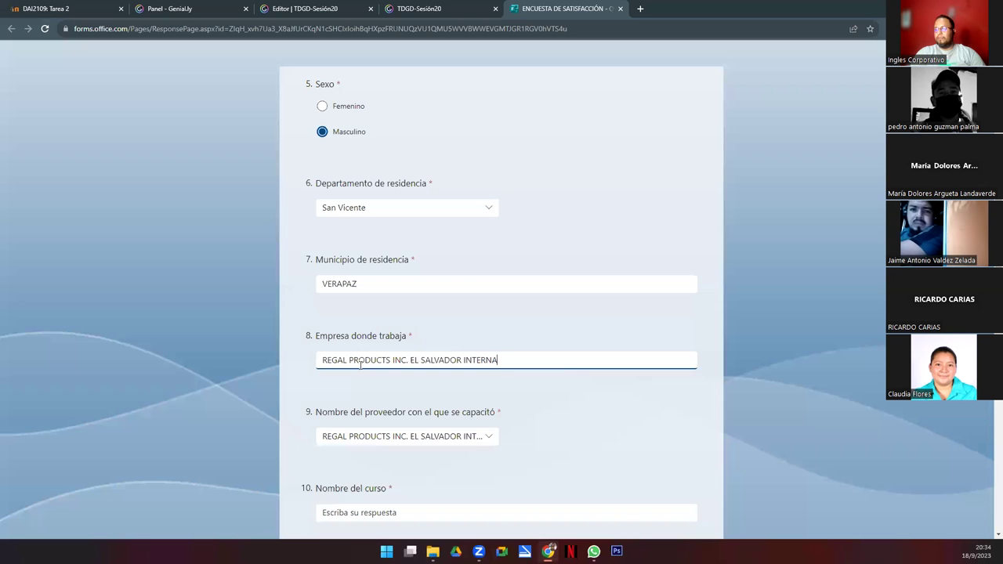
pyautogui.press('BackSpace')
pyautogui.press('BackSpace')
pyautogui.write('TIONAL')
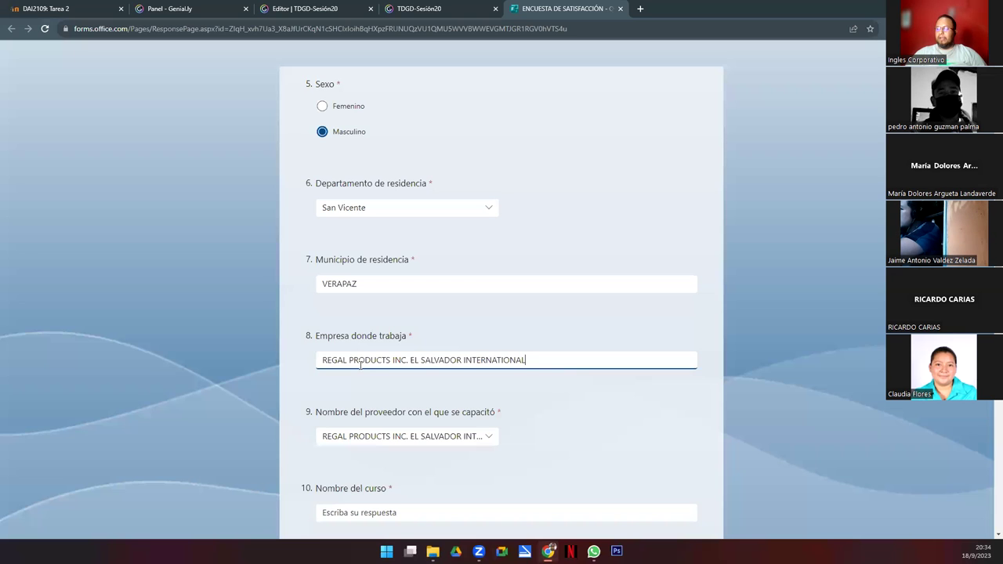
pyautogui.click(481, 436)
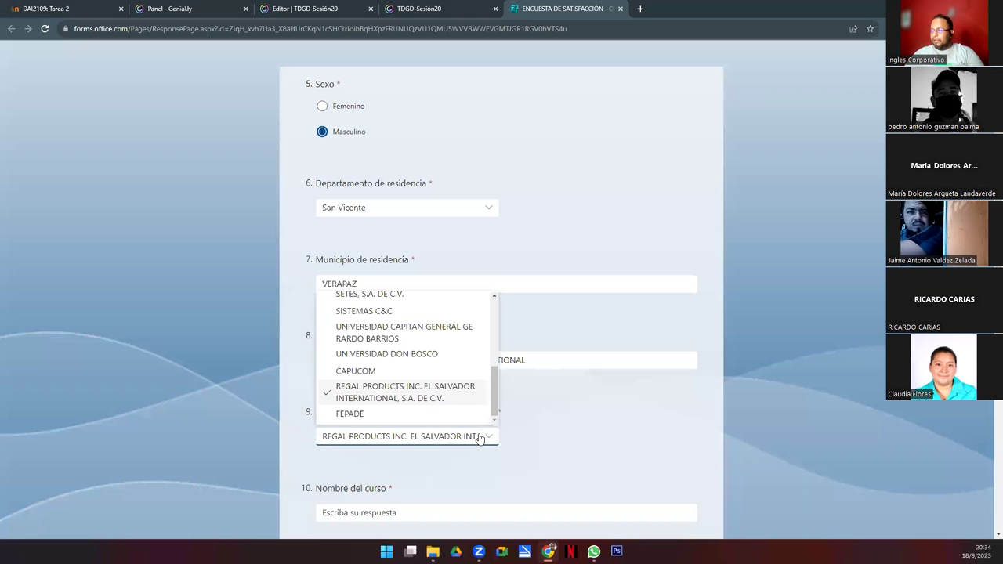
pyautogui.click(539, 365)
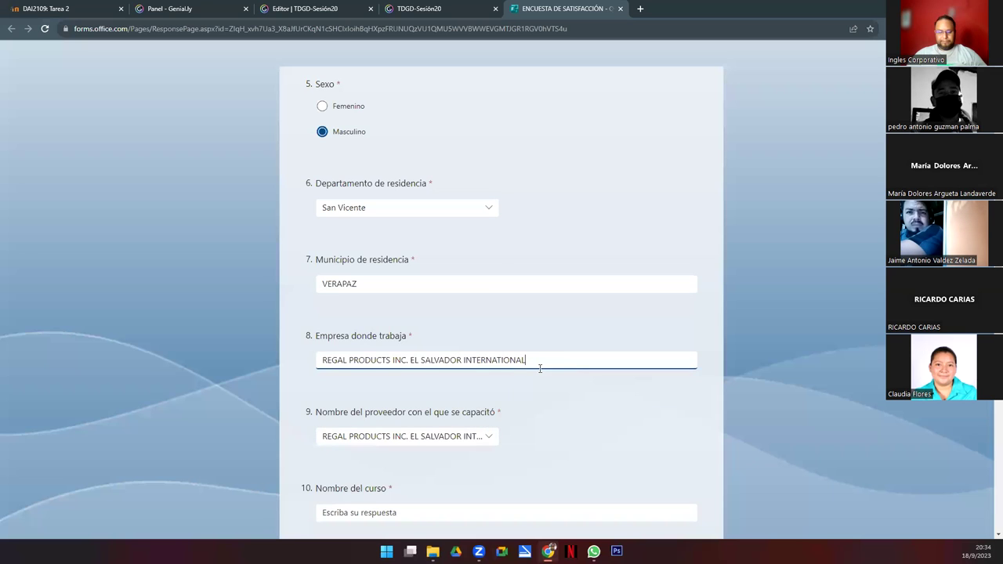
pyautogui.write(', S.A.')
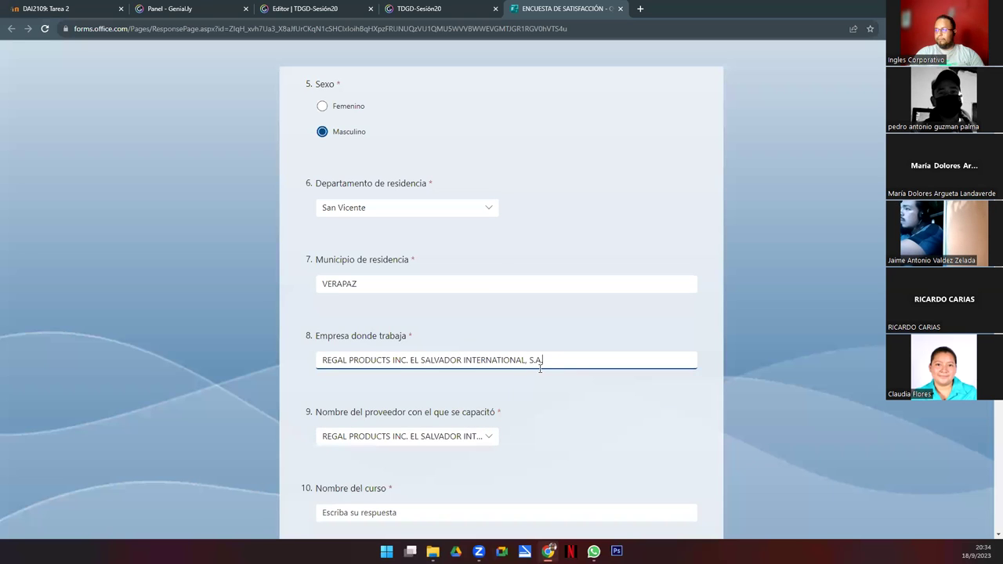
pyautogui.write(' DE C.V.')
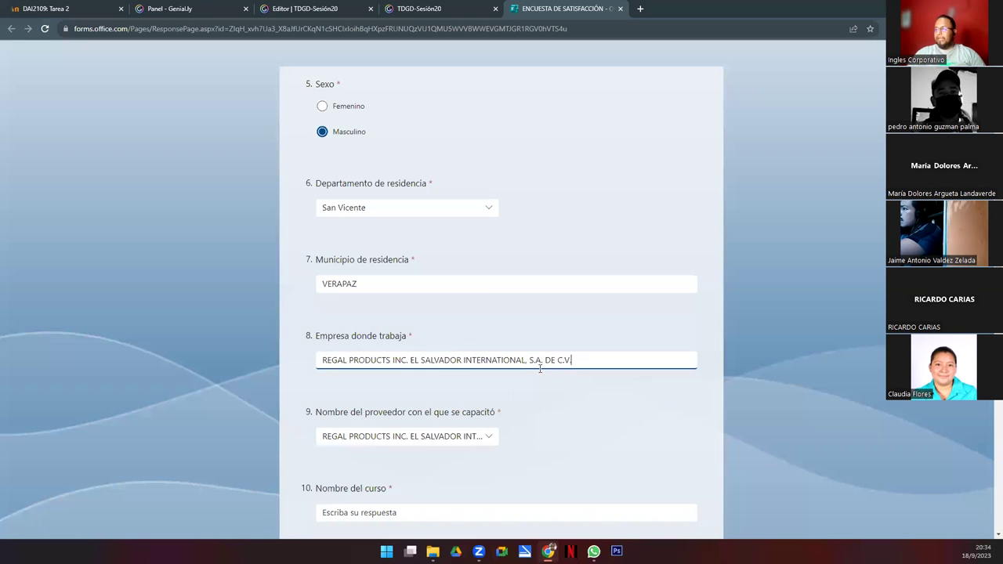
# Step: Switch the training provider to FEPADE, then set it back to REGAL PRODUCTS
pyautogui.moveTo(322, 413); pyautogui.dragTo(315, 413)
pyautogui.moveTo(448, 414); pyautogui.dragTo(508, 419)
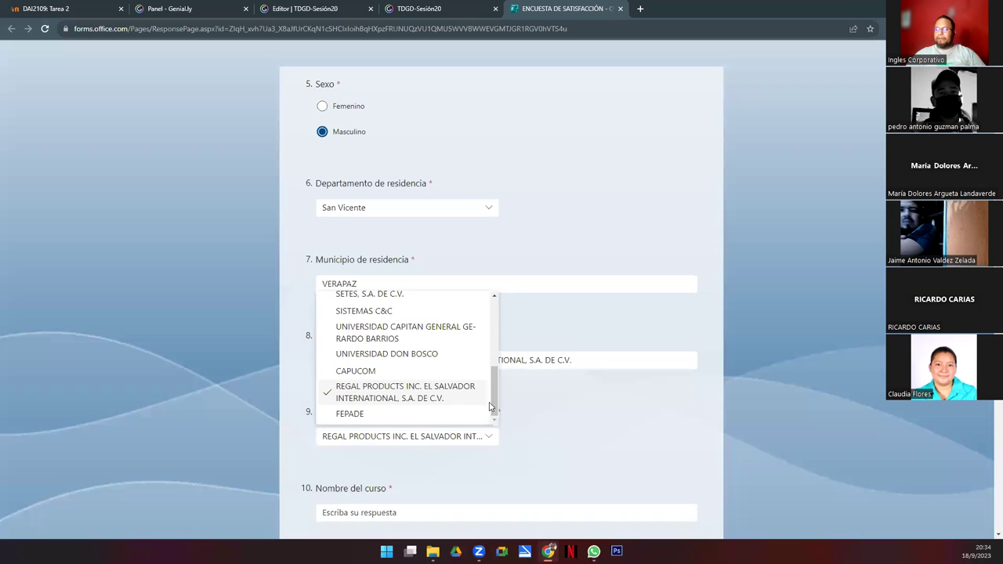
pyautogui.click(494, 446)
pyautogui.click(488, 444)
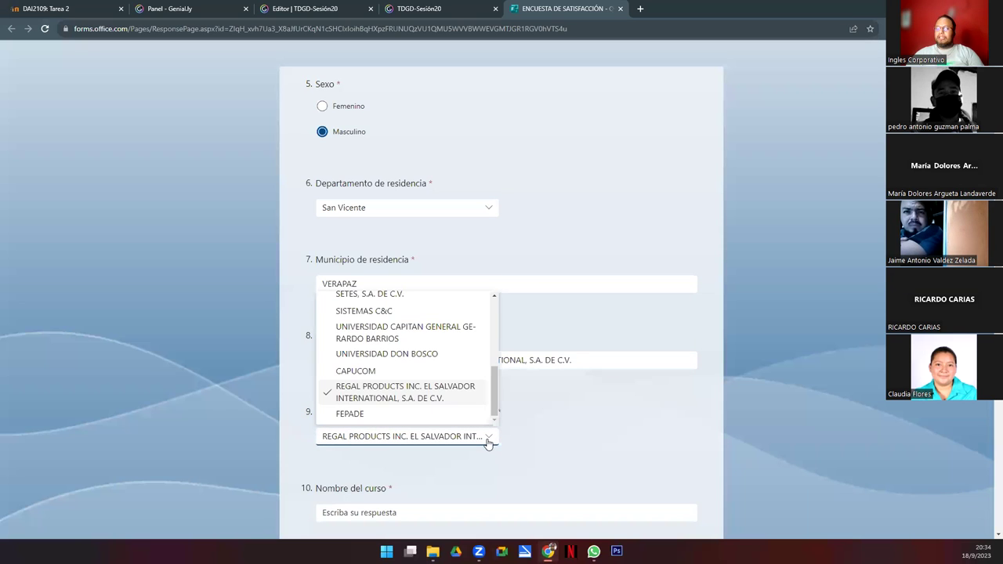
pyautogui.moveTo(495, 388); pyautogui.dragTo(497, 310)
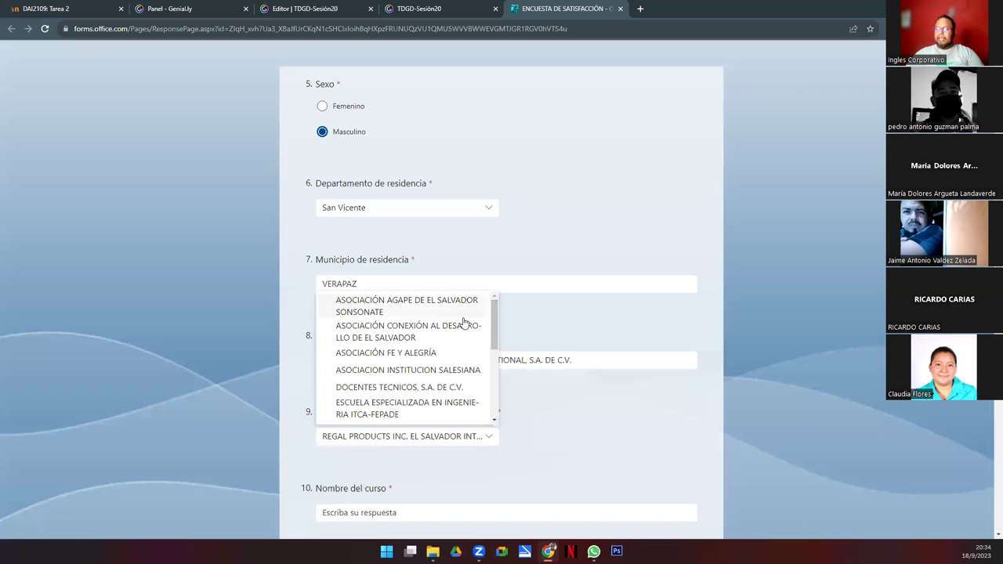
pyautogui.scroll(-5, 450, 337)
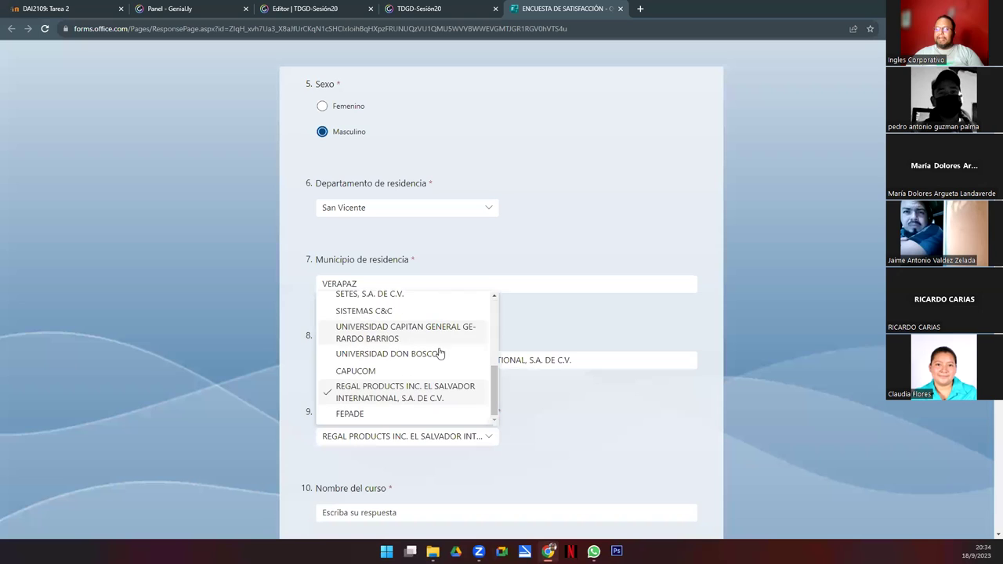
pyautogui.click(355, 417)
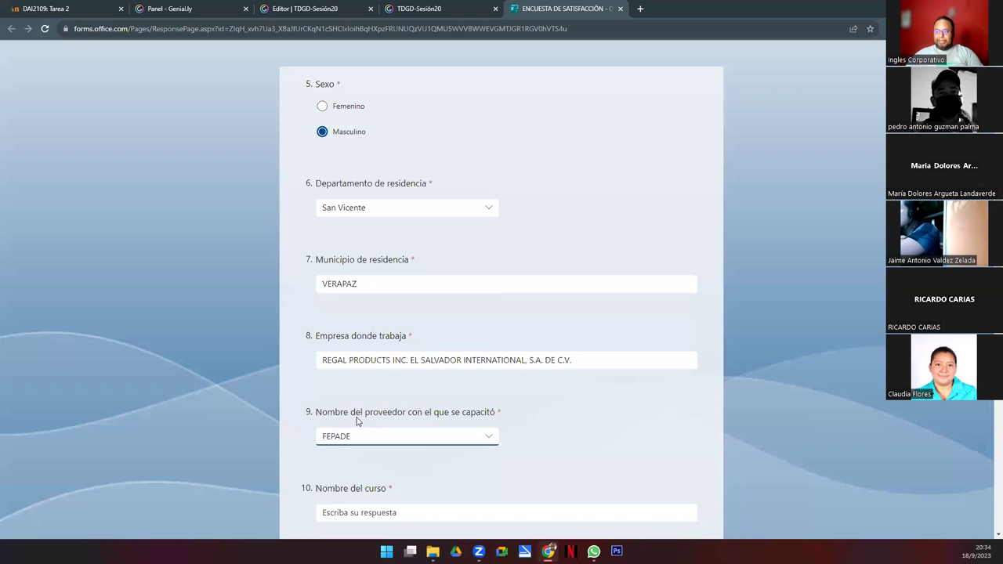
pyautogui.click(488, 441)
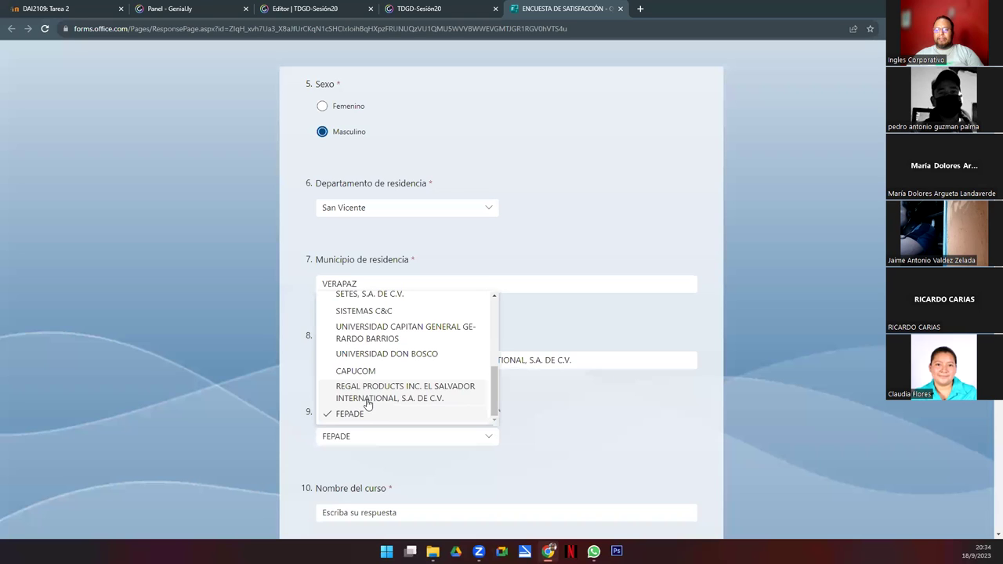
pyautogui.click(426, 400)
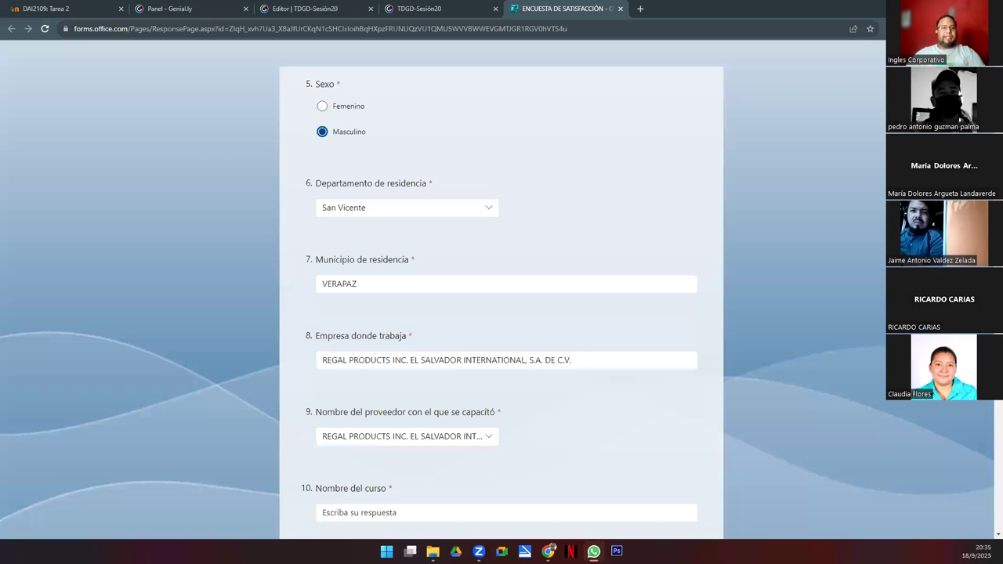
# Step: Paste TABLAS DINAMICAS Y GRAFICOS DINAMICOS EN EXCEL as the course name
pyautogui.click(358, 513)
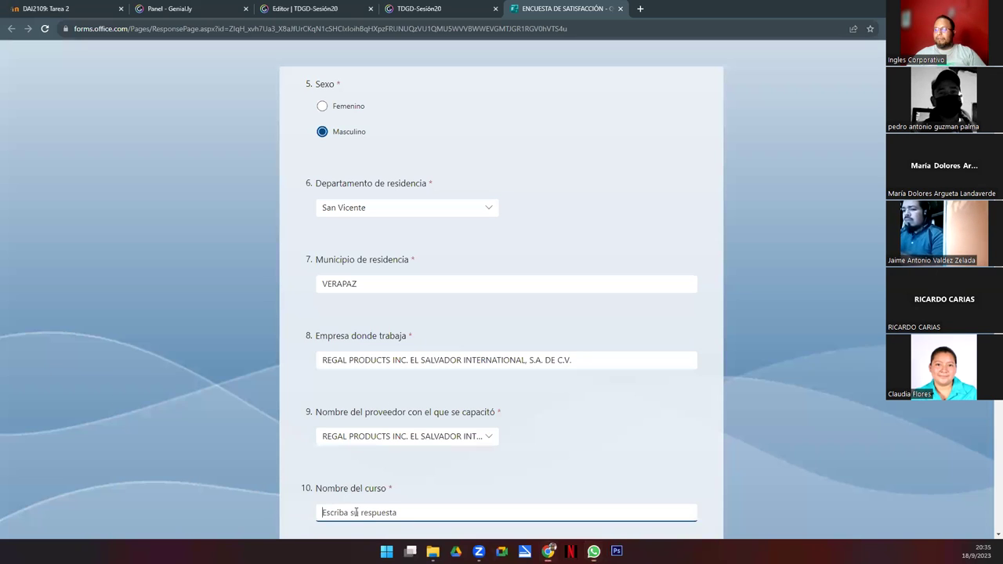
pyautogui.write('TABLAS DINAMICAS Y GRAFICOS DINAMICOS EN EXCEL')
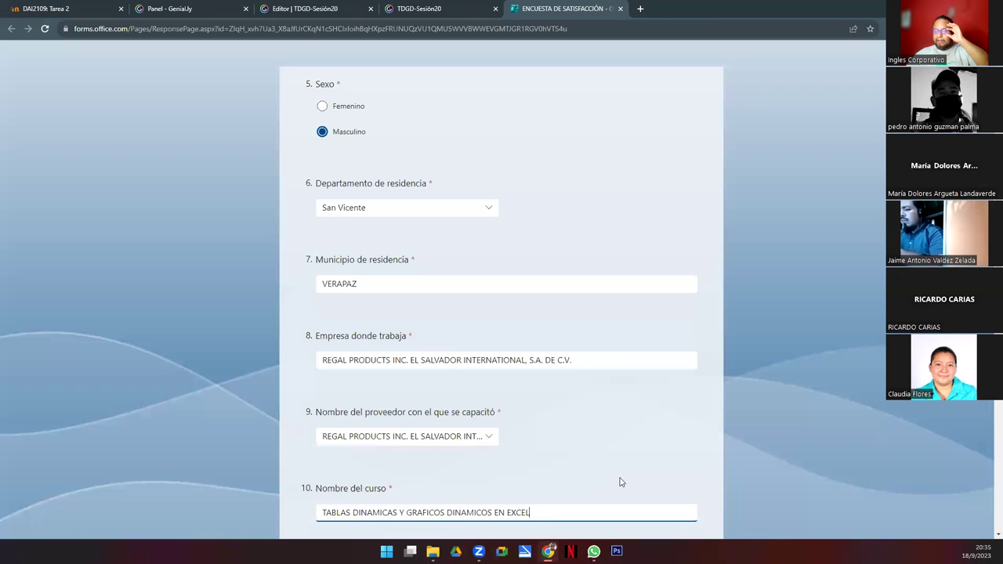
pyautogui.scroll(-4, 501, 314)
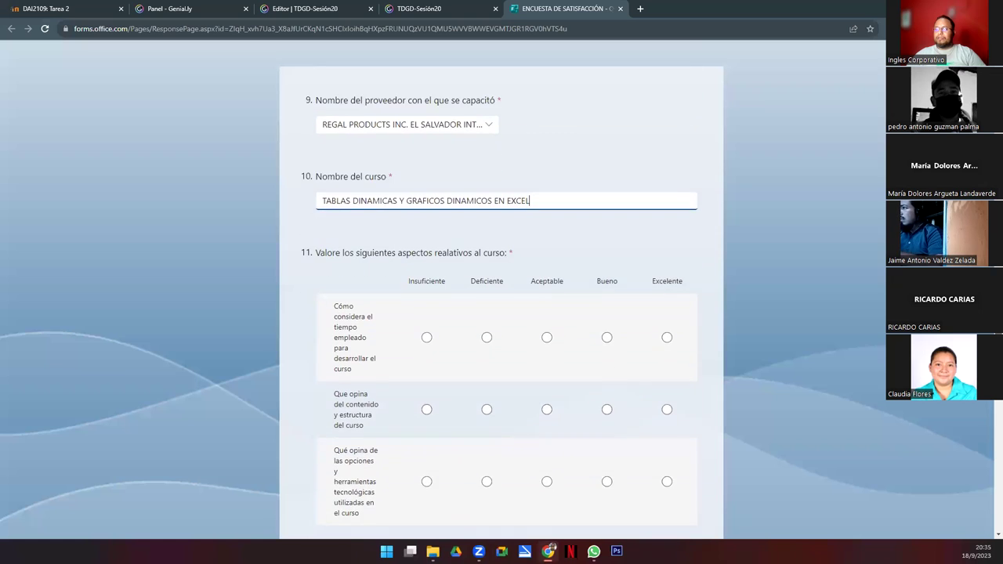
pyautogui.scroll(4, 501, 314)
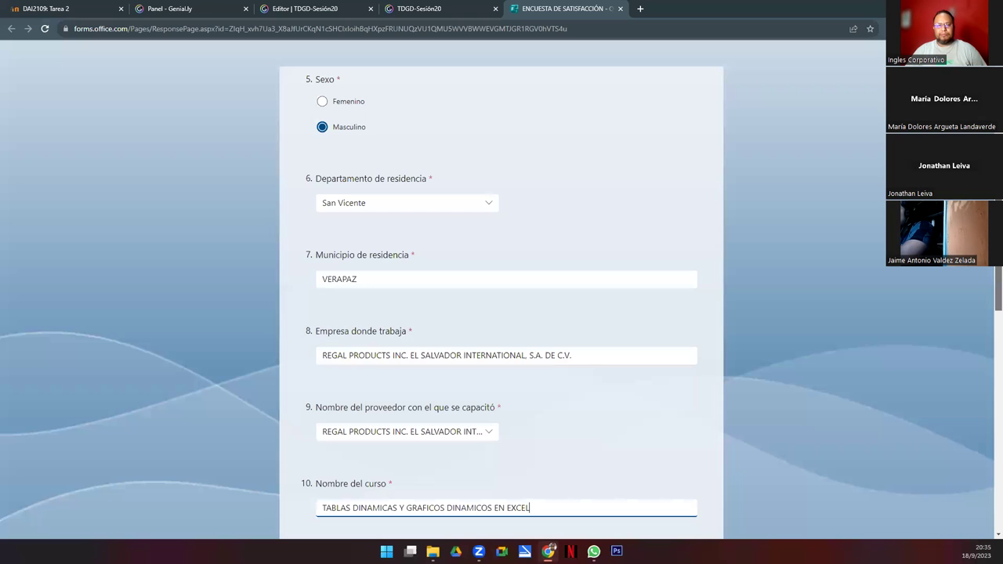
pyautogui.click(289, 392)
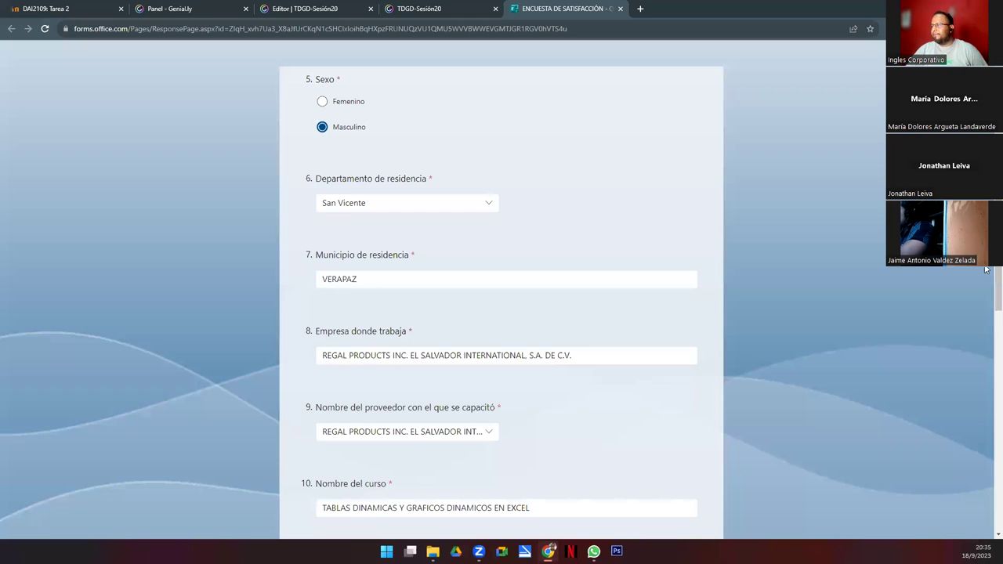
# Step: Rate the course time Insuficiente in question 11
pyautogui.scroll(-5, 986, 282)
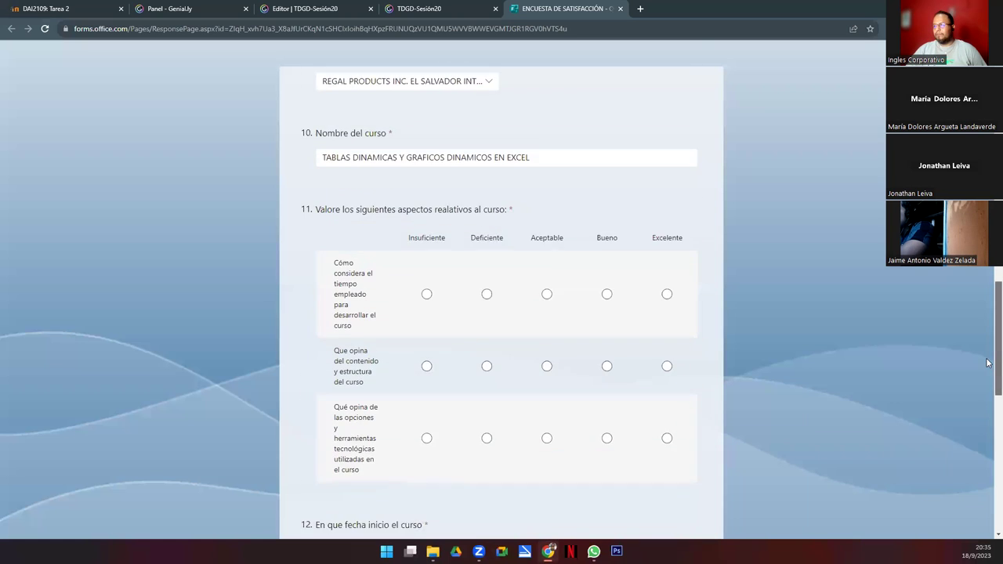
pyautogui.scroll(-1, 987, 365)
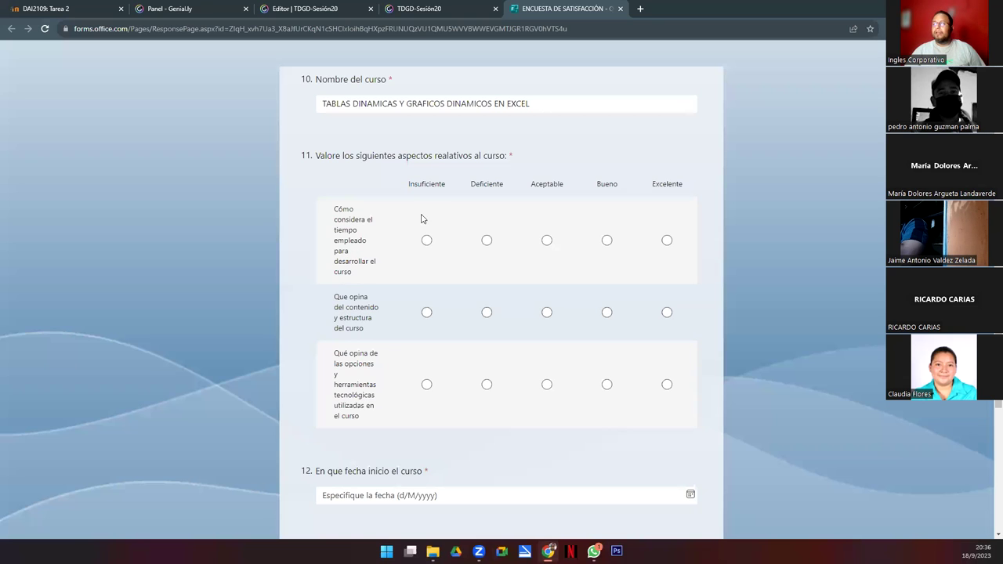
pyautogui.click(428, 243)
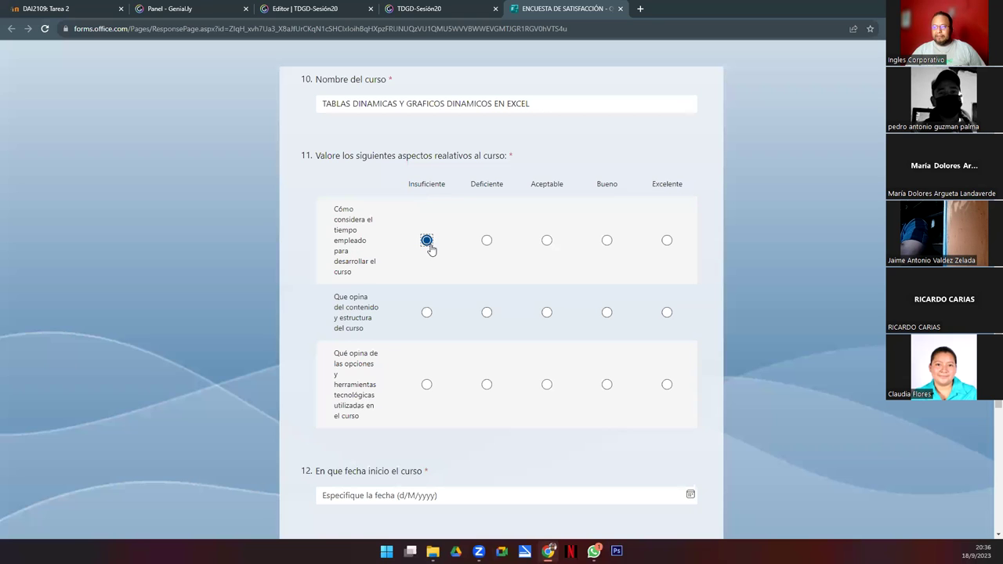
# Step: Rate course time, content and structure, and technological tools each Excelente
pyautogui.click(488, 245)
pyautogui.click(546, 243)
pyautogui.click(608, 246)
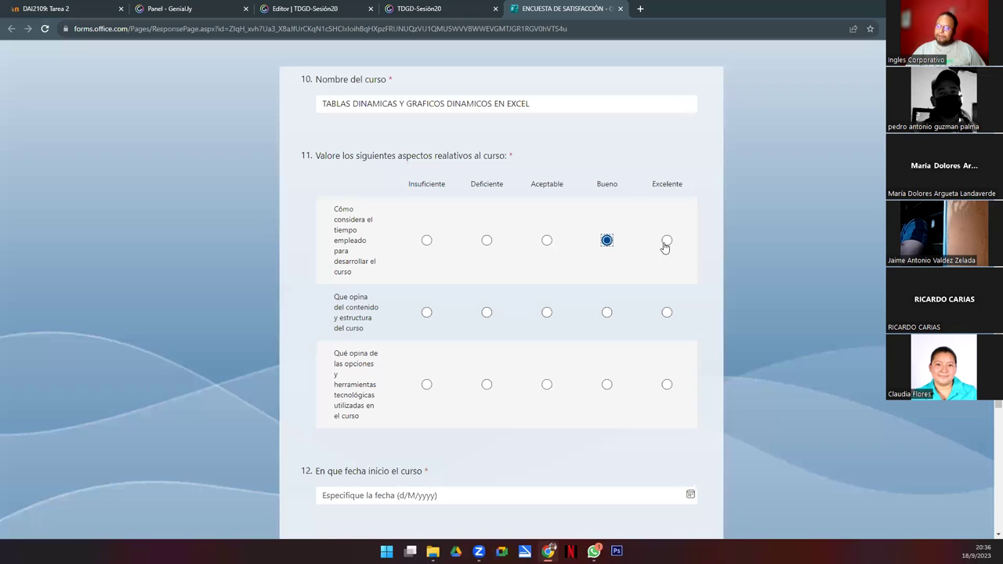
pyautogui.click(666, 245)
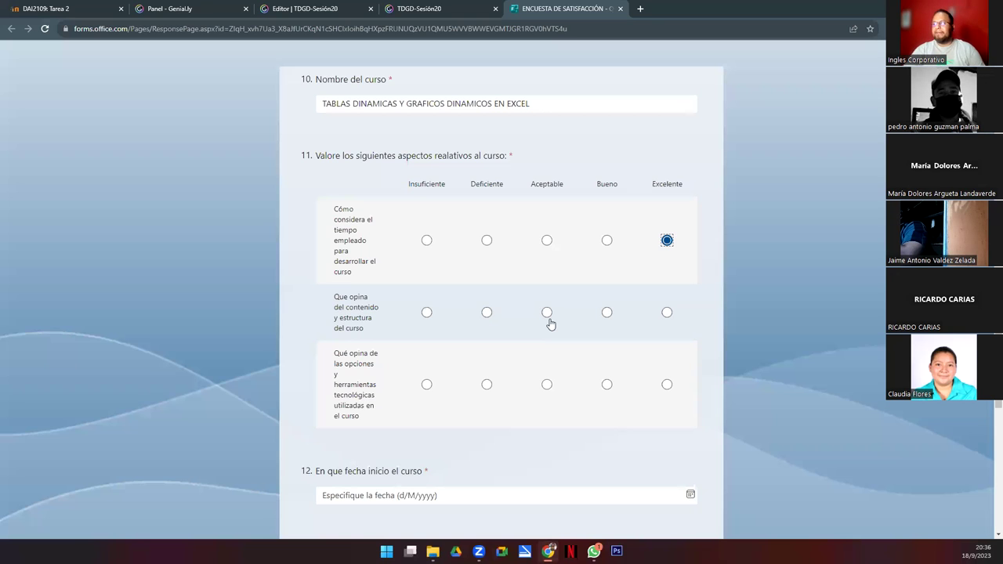
pyautogui.click(666, 313)
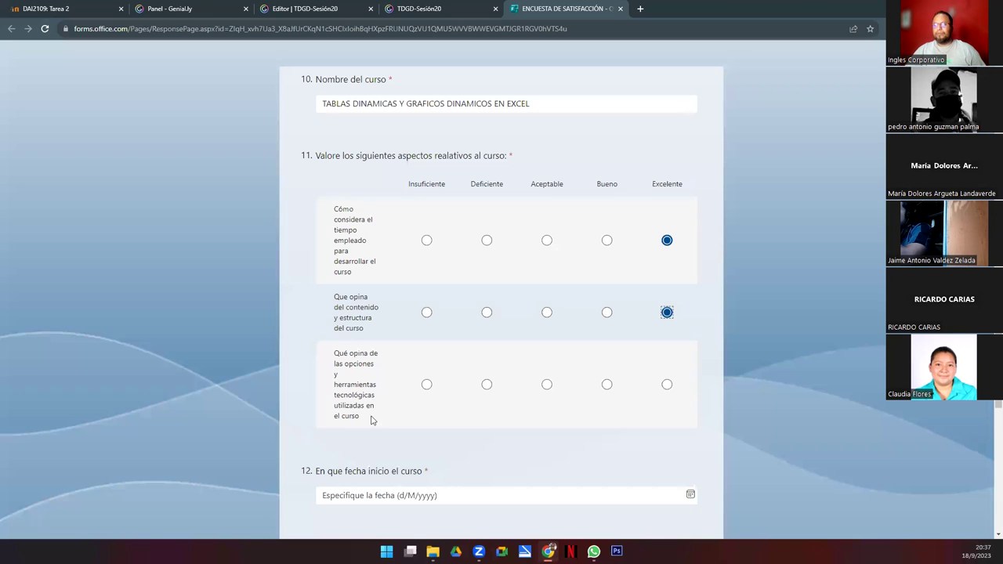
pyautogui.click(426, 385)
pyautogui.click(487, 385)
pyautogui.click(548, 387)
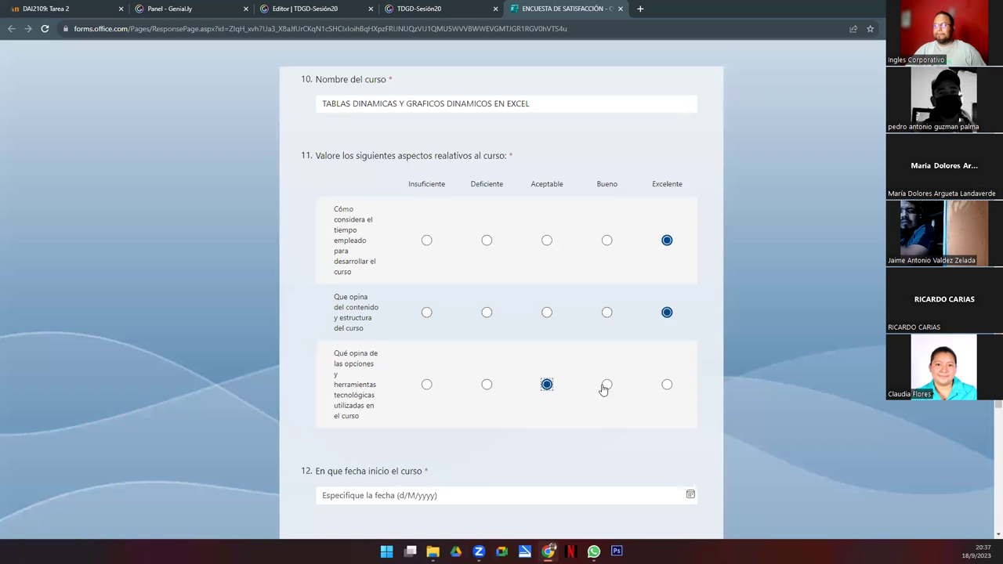
pyautogui.click(607, 388)
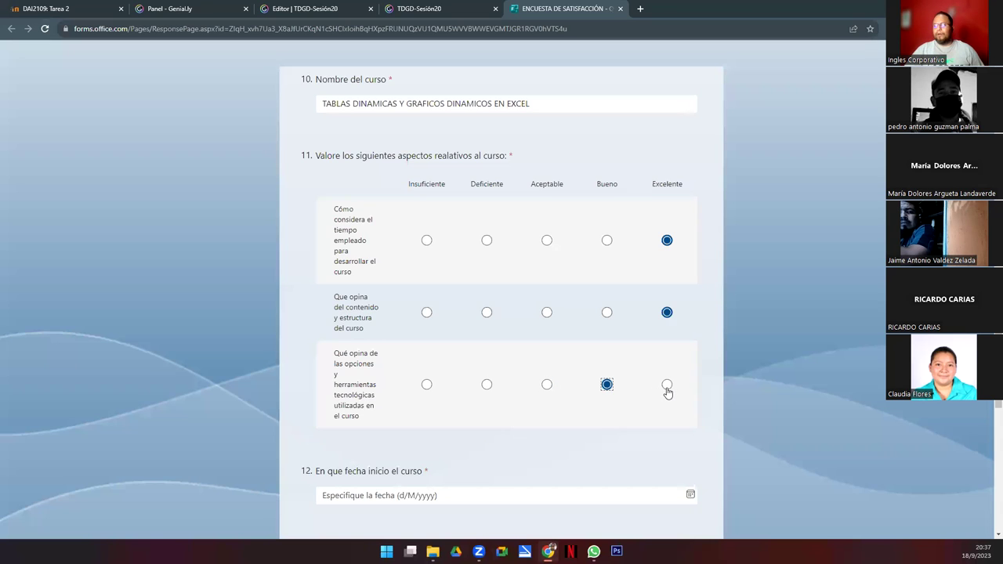
pyautogui.click(665, 387)
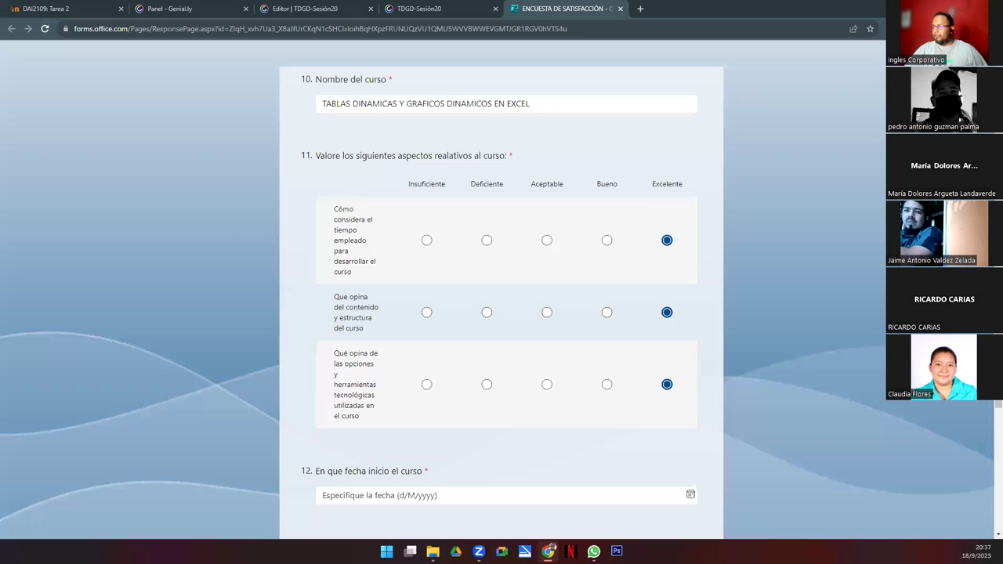
# Step: Enter 21/08/2023 as the course start date
pyautogui.scroll(-2, 502, 313)
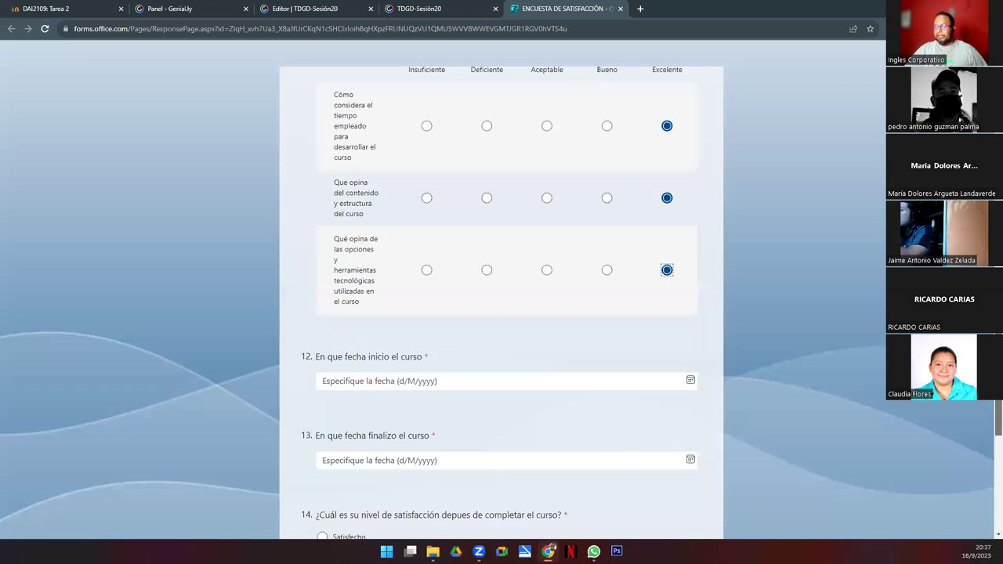
pyautogui.scroll(1, 502, 314)
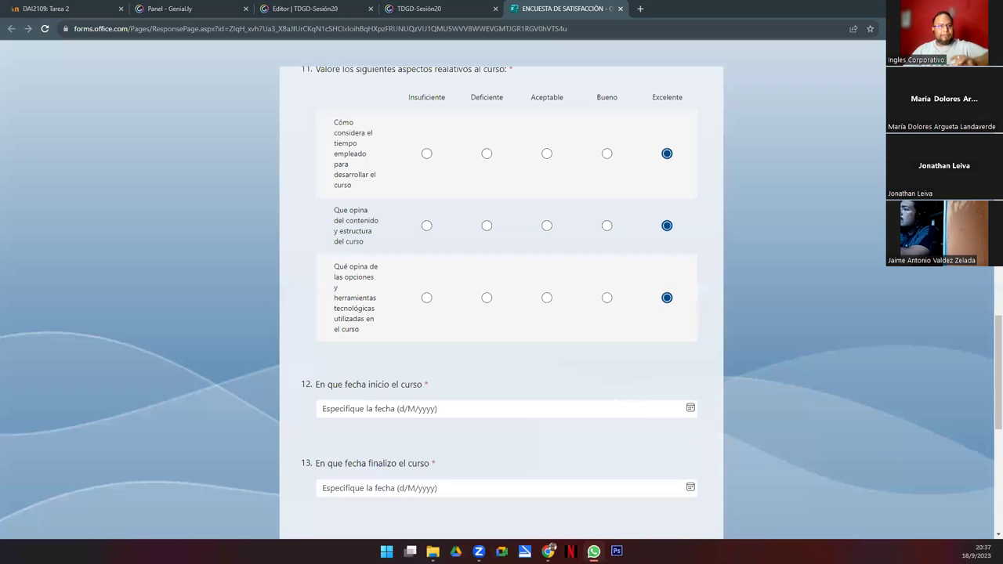
pyautogui.click(341, 416)
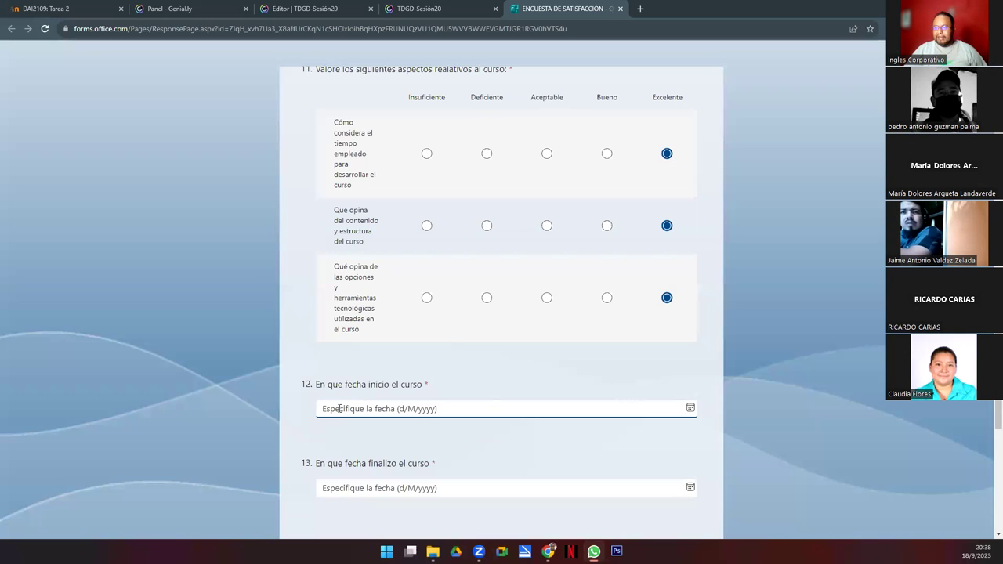
pyautogui.click(340, 408)
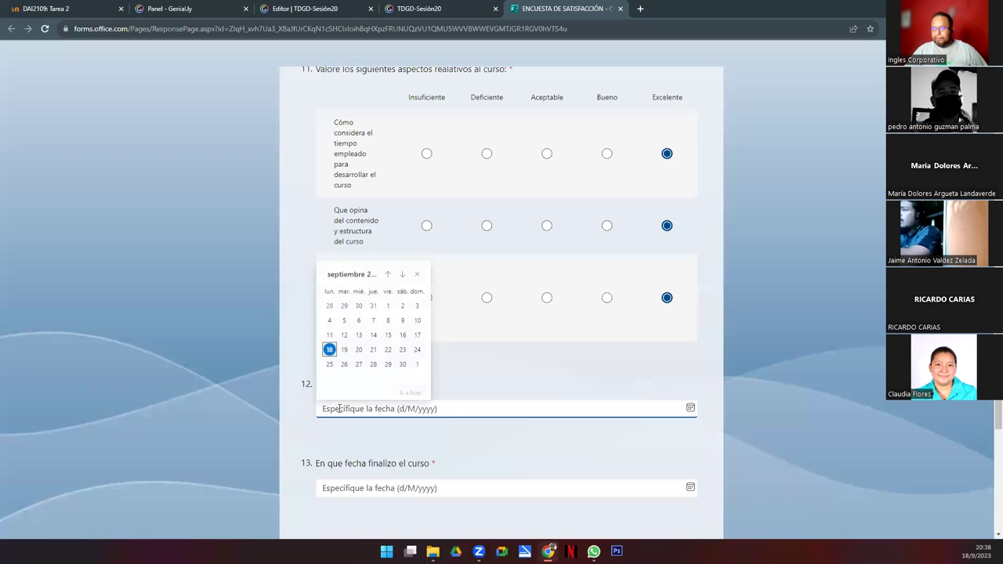
pyautogui.write('21/08')
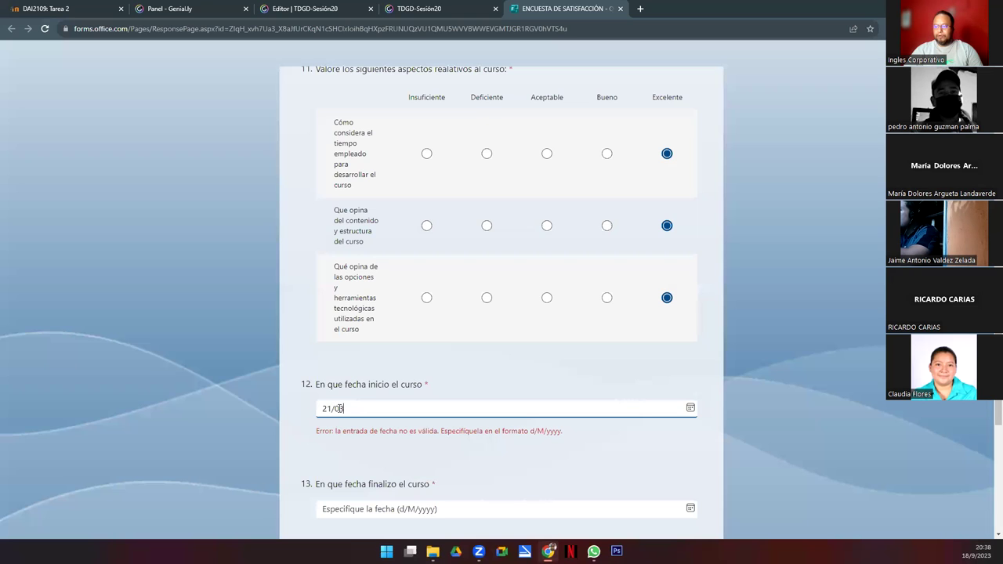
pyautogui.write('/2023')
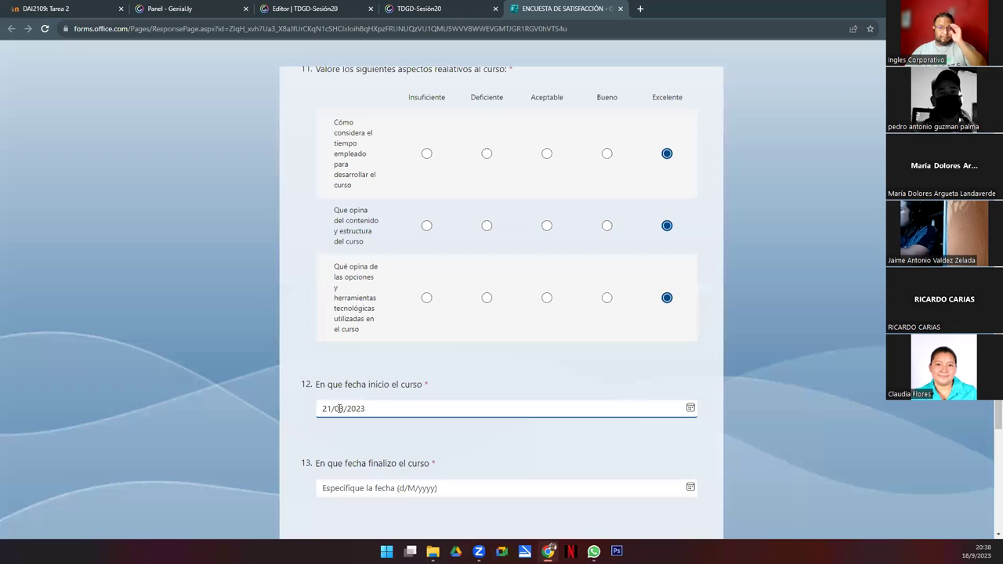
# Step: Set the course end date to 18/9/2023 from the calendar, keeping the start date
pyautogui.click(346, 488)
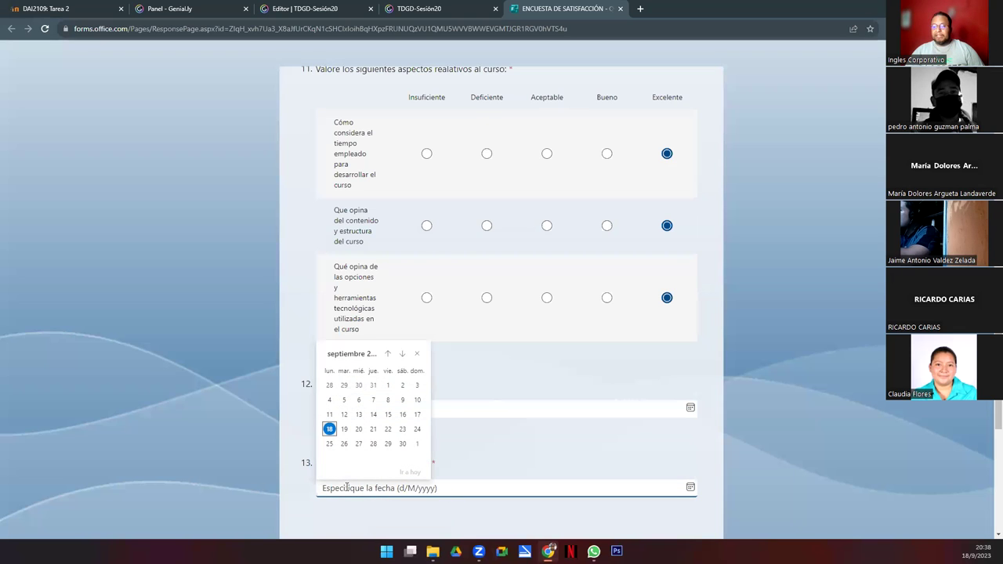
pyautogui.click(329, 430)
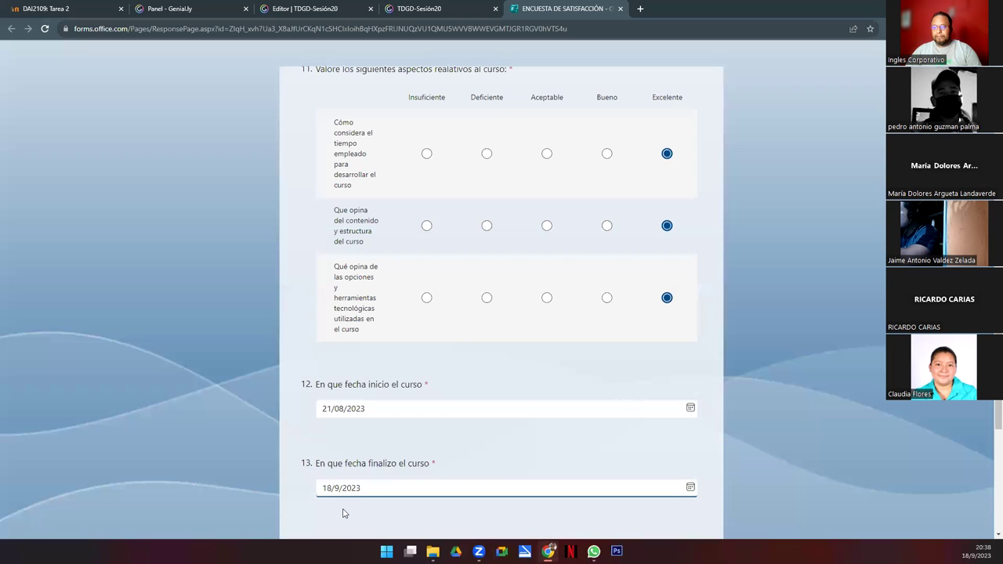
pyautogui.click(372, 409)
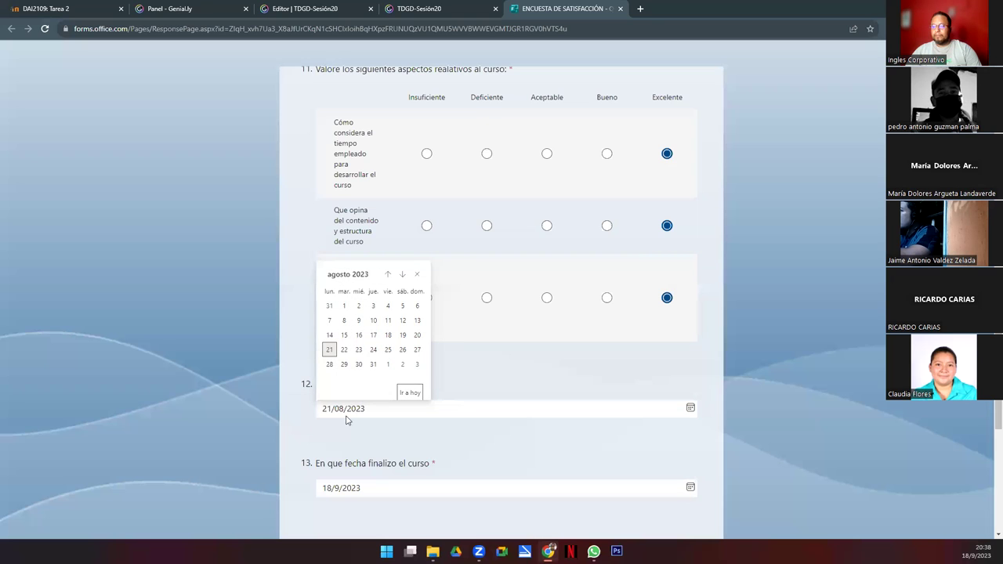
pyautogui.click(327, 352)
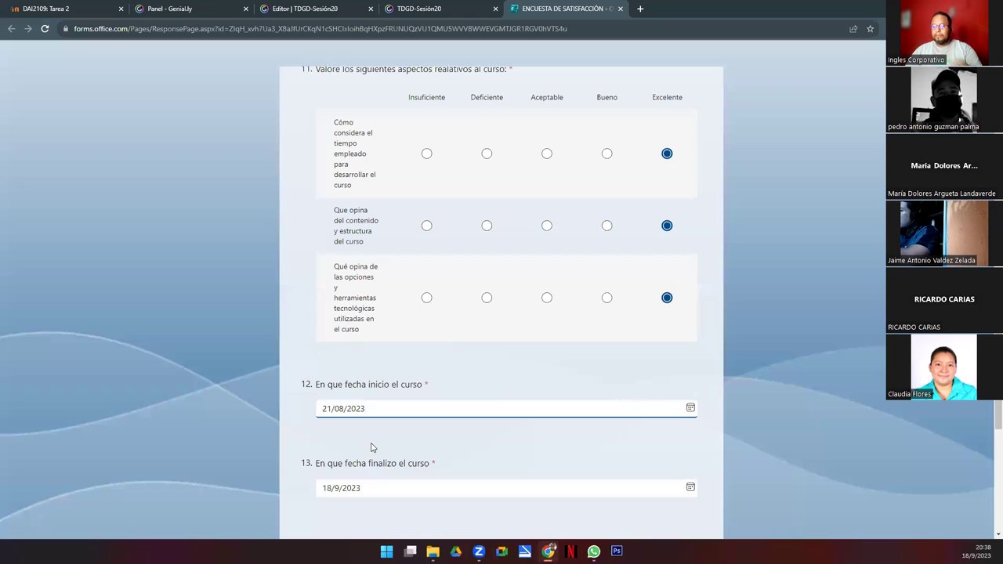
pyautogui.click(337, 488)
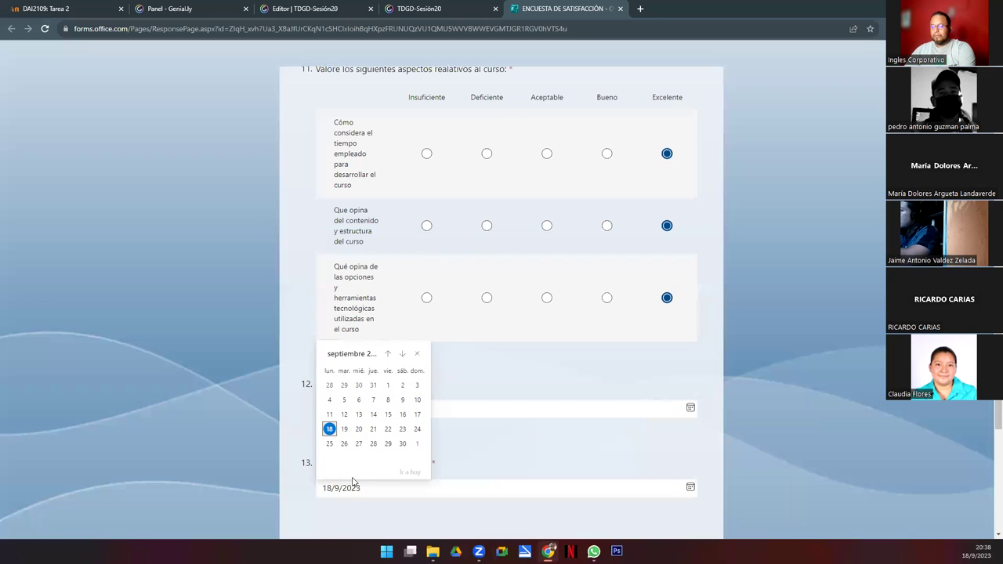
pyautogui.click(336, 488)
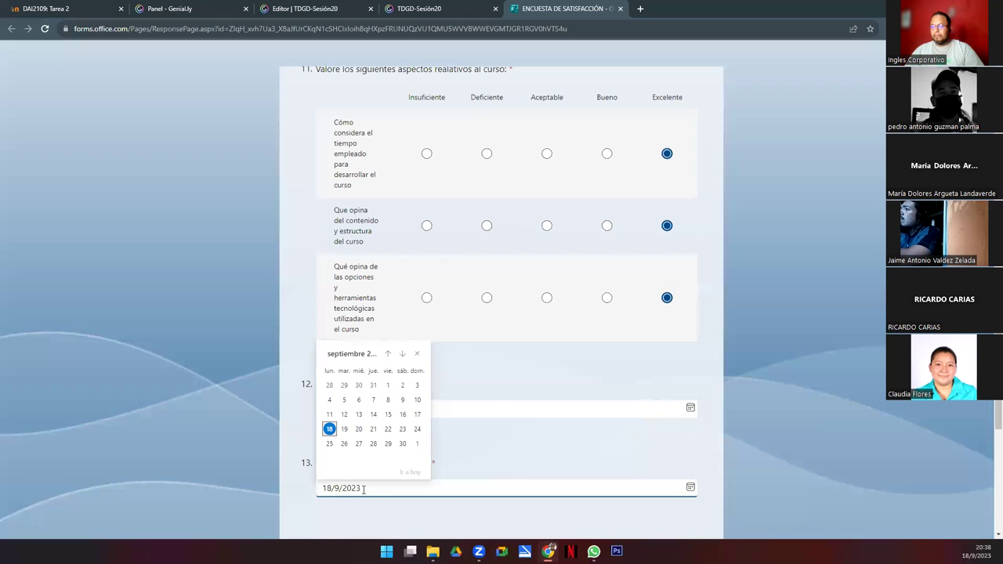
pyautogui.click(361, 487)
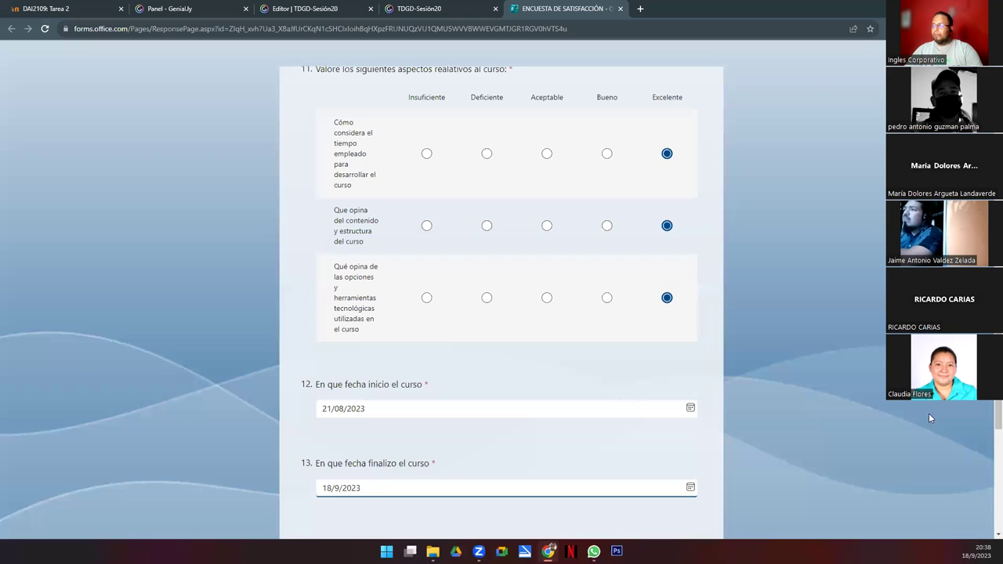
pyautogui.scroll(-2, 987, 422)
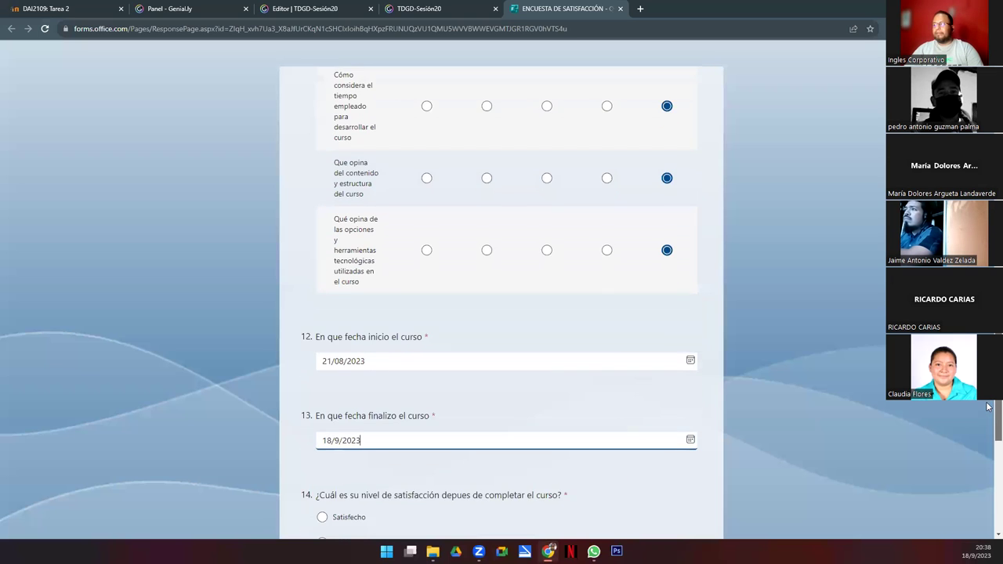
# Step: Answer Satisfecho for overall satisfaction and place the cursor in question 15's box
pyautogui.scroll(-1, 987, 423)
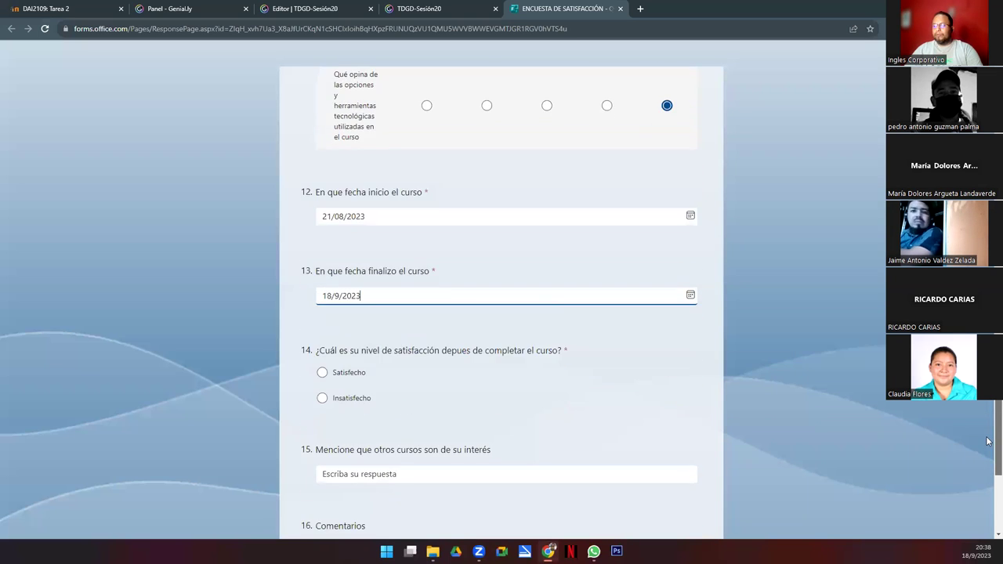
pyautogui.scroll(1, 987, 419)
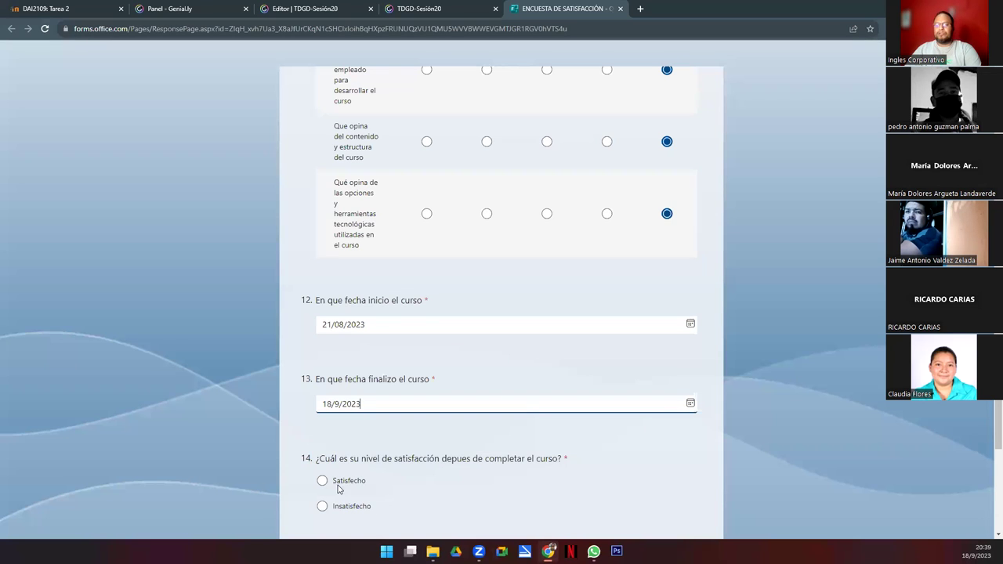
pyautogui.click(320, 483)
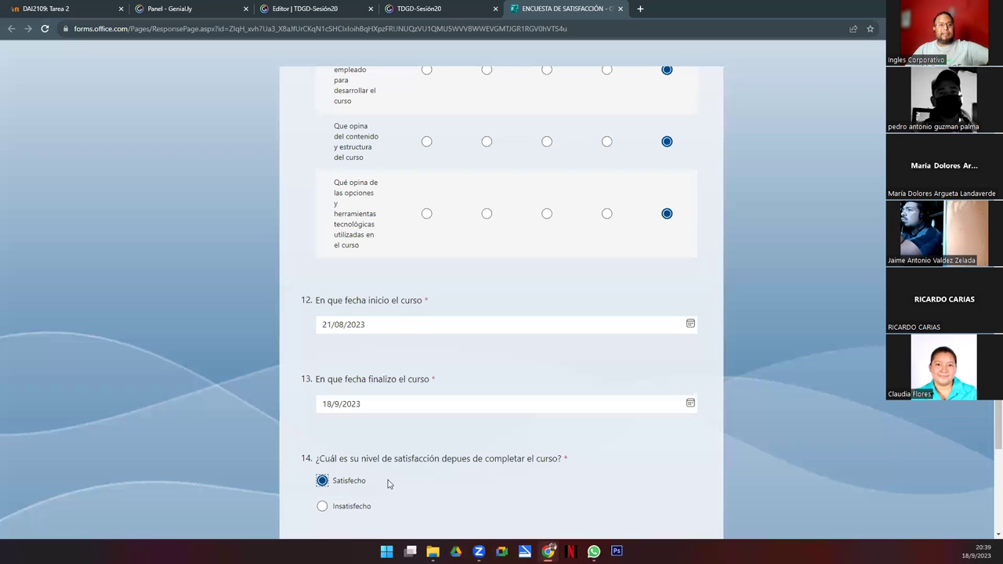
pyautogui.scroll(-2, 987, 464)
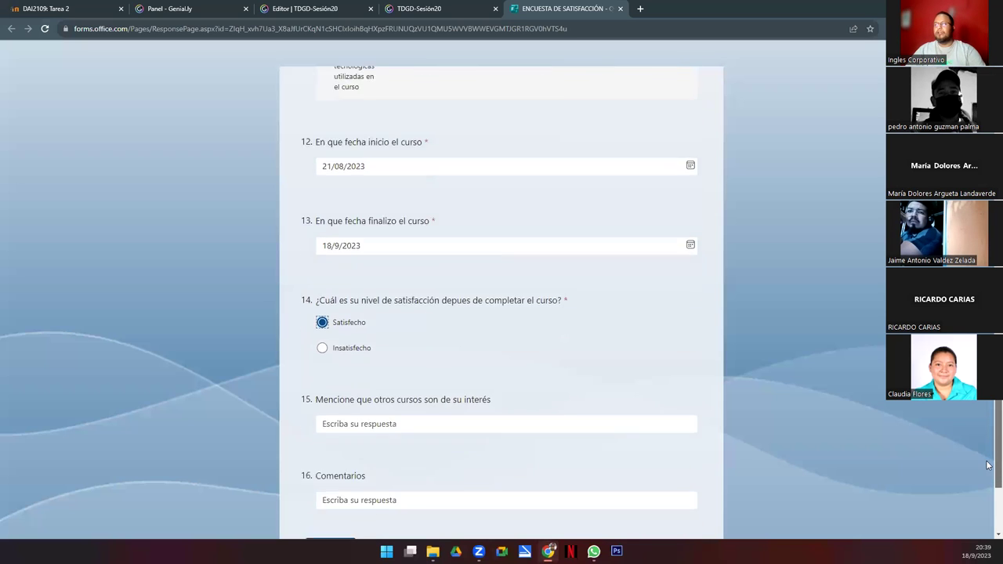
pyautogui.scroll(-2, 987, 465)
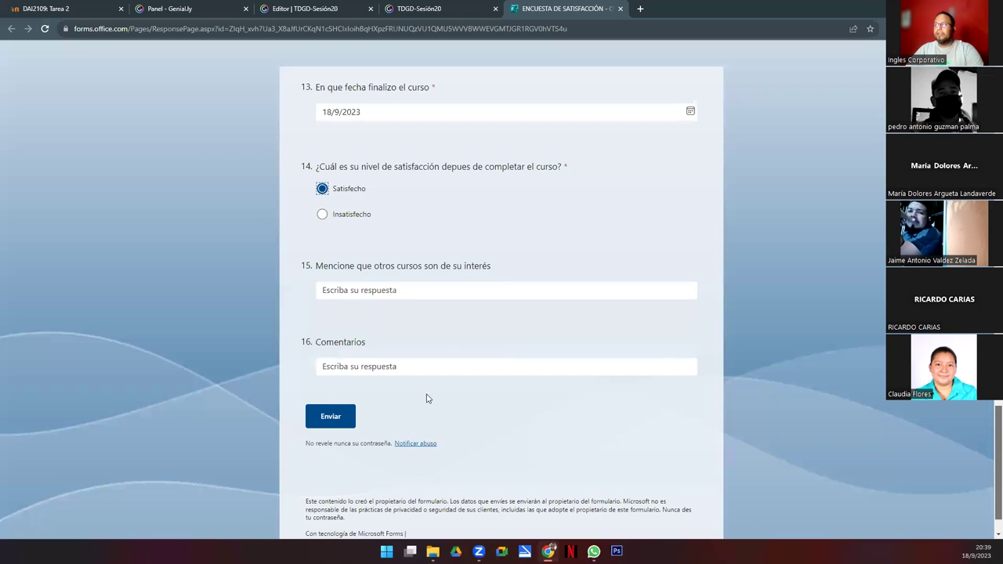
pyautogui.click(356, 290)
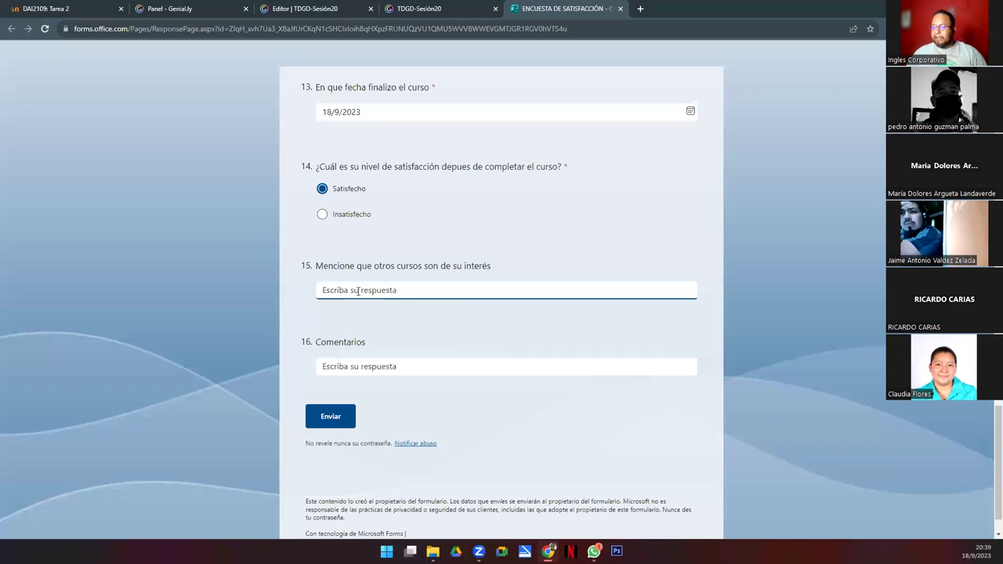
# Step: Answer question 15 with MACRO Y VB, then bring up File Explorer above Ejercicios
pyautogui.write('VB Y')
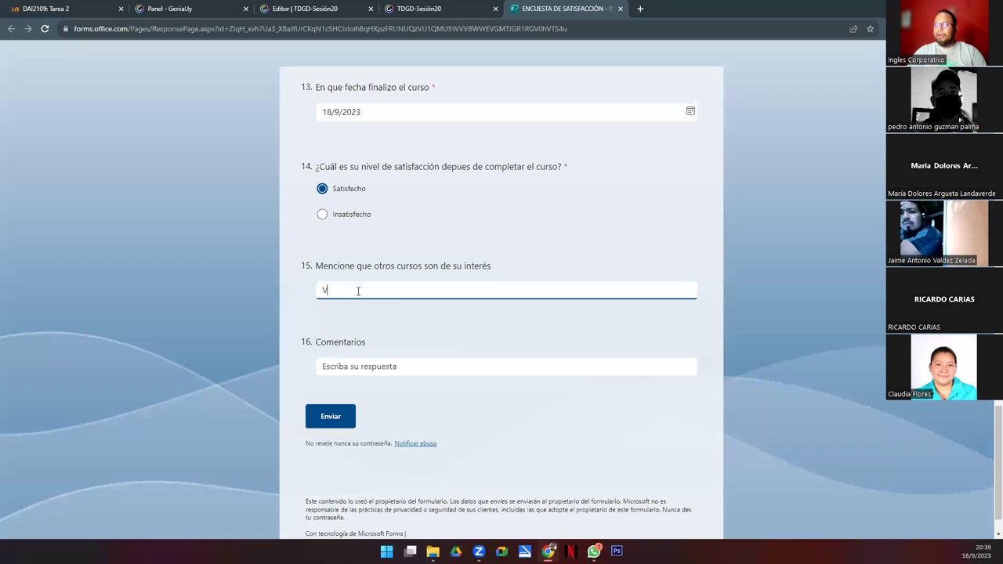
pyautogui.press('BackSpace')
pyautogui.press('BackSpace')
pyautogui.press('BackSpace')
pyautogui.press('BackSpace')
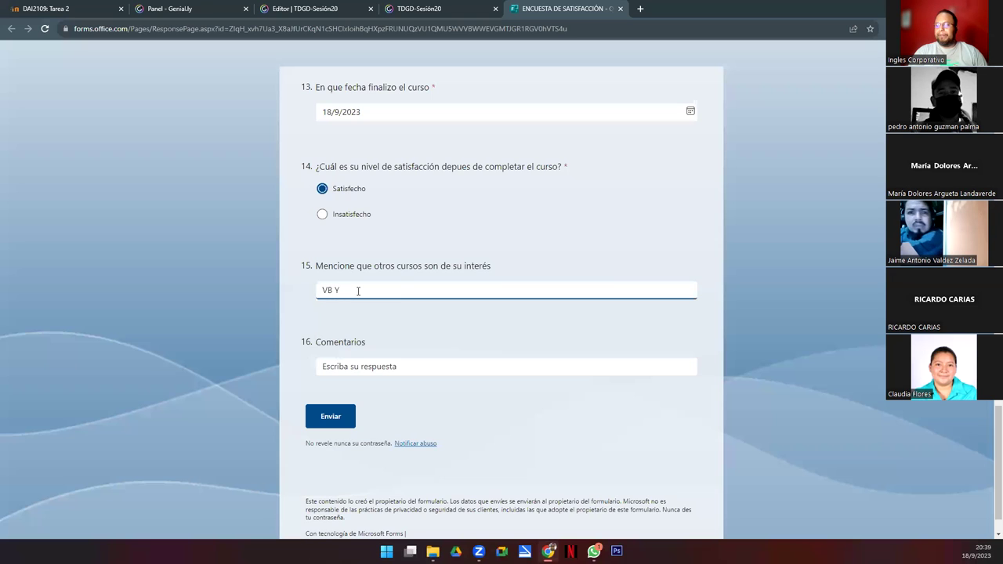
pyautogui.write('MACRO')
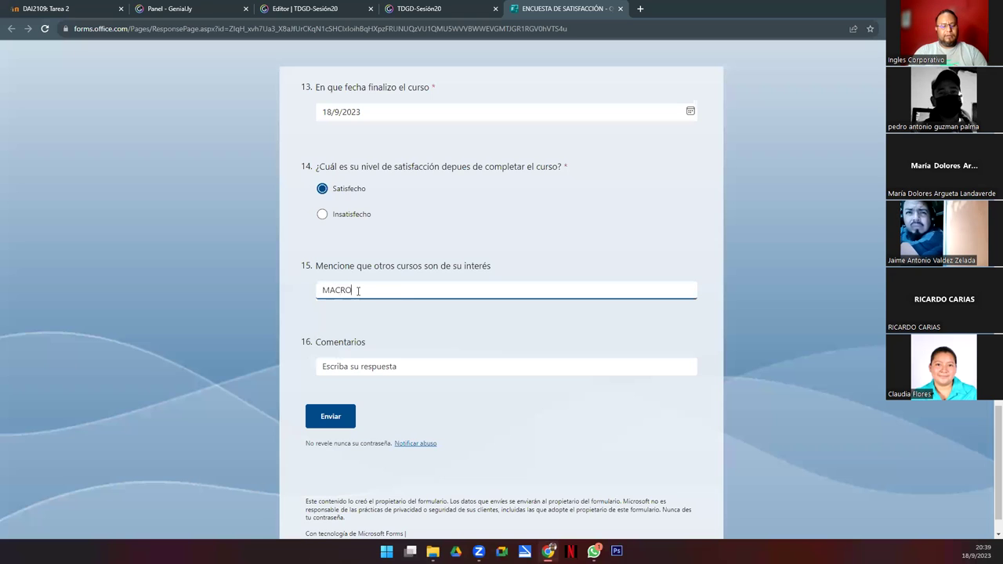
pyautogui.write(' Y VB')
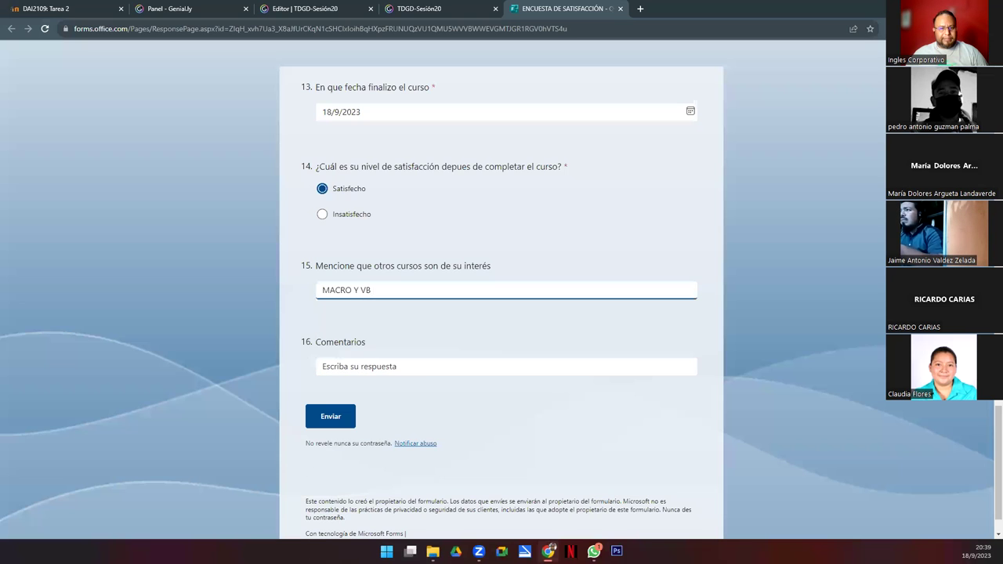
pyautogui.click(432, 551)
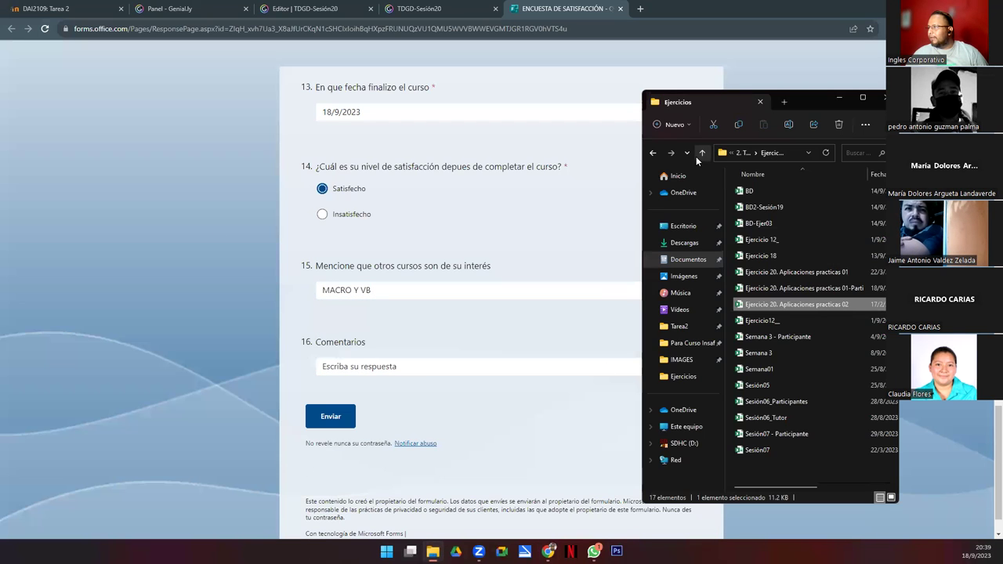
pyautogui.click(696, 156)
# Step: Browse up to the 2023 folder, open MisCursos, then return to the survey form
pyautogui.click(696, 156)
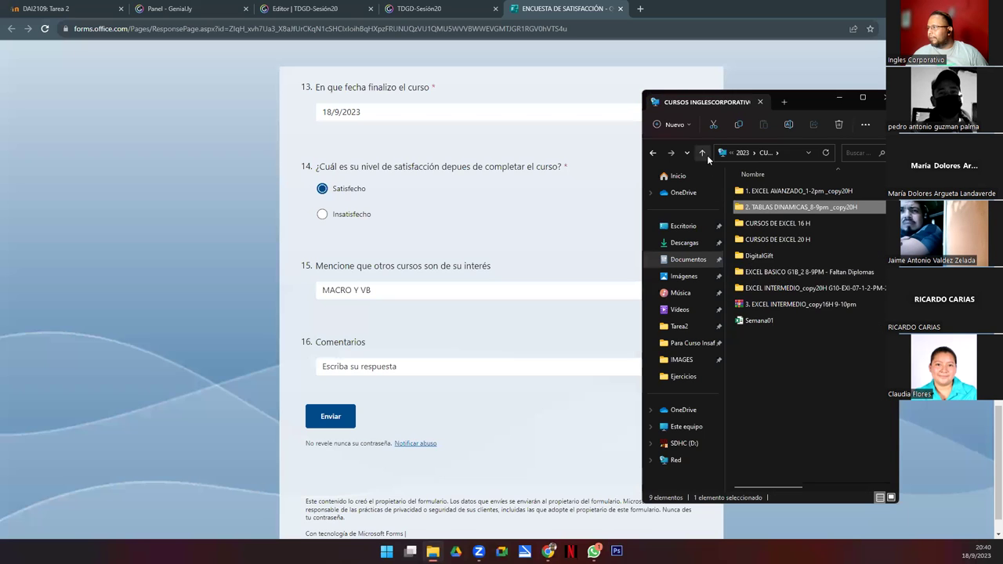
pyautogui.click(706, 155)
pyautogui.click(766, 323)
pyautogui.doubleClick(766, 323)
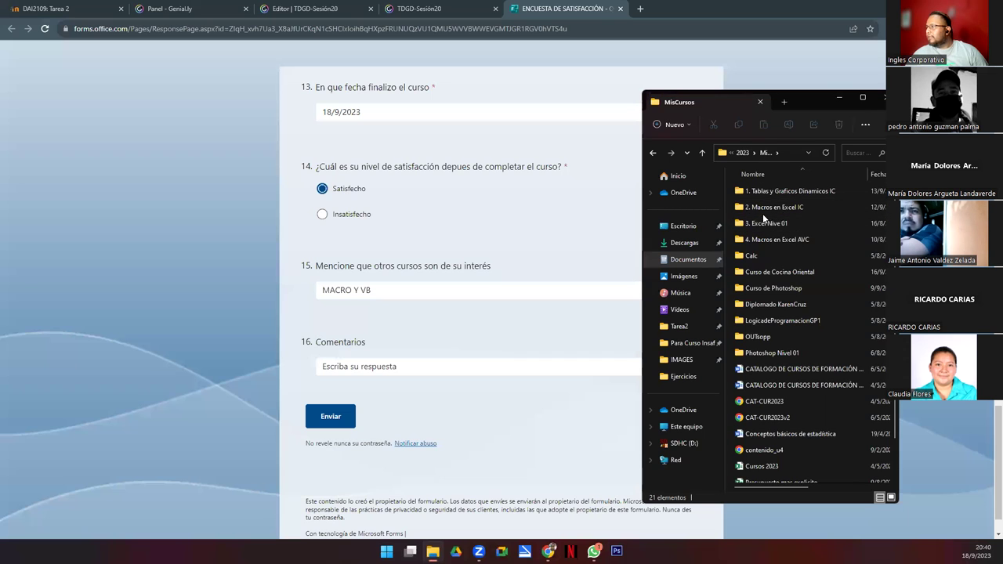
pyautogui.click(388, 290)
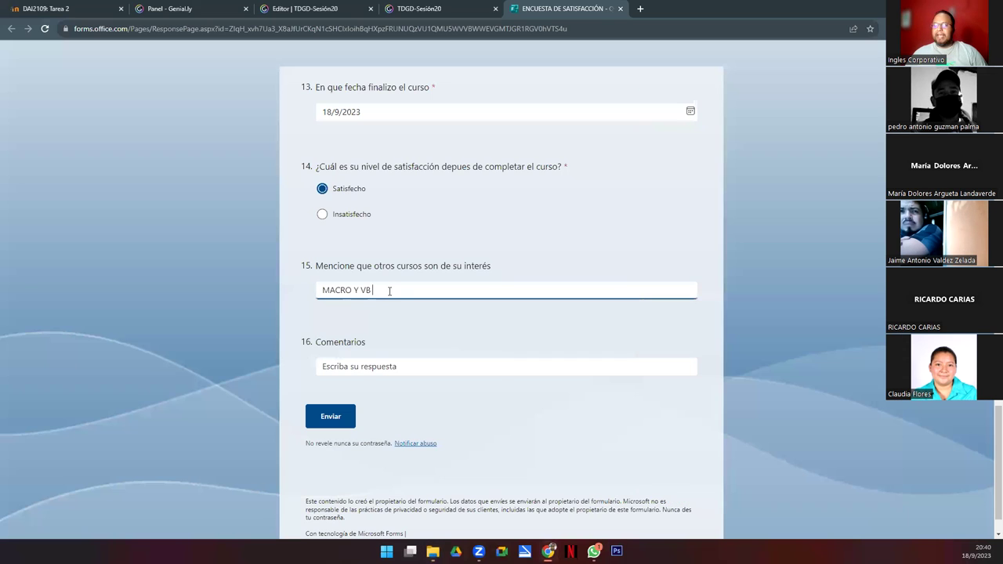
# Step: Append 'EN EXCEL' so question 15 reads MACRO Y VB EN EXCEL, then go to Comentarios
pyautogui.write('EN EXCEL')
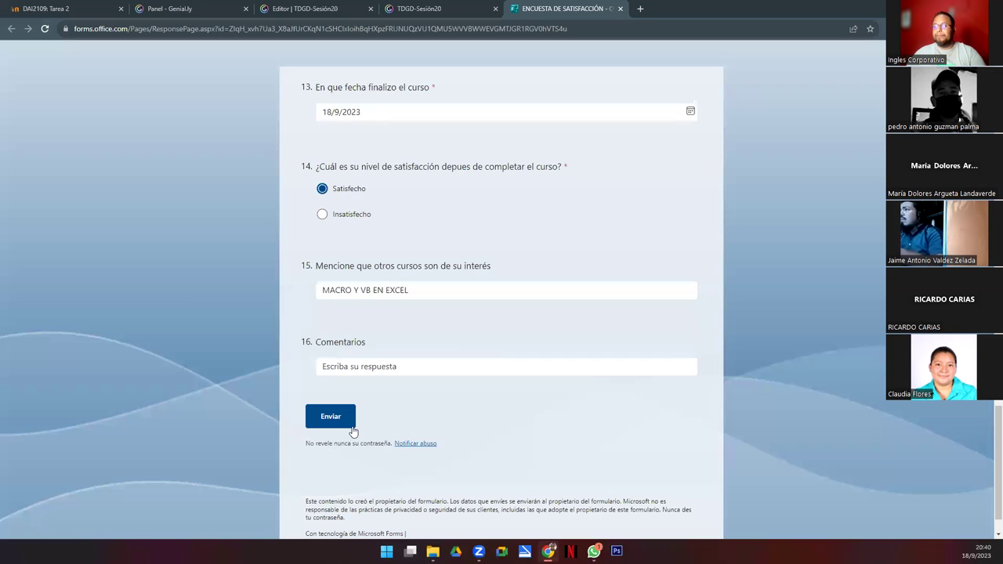
pyautogui.click(335, 366)
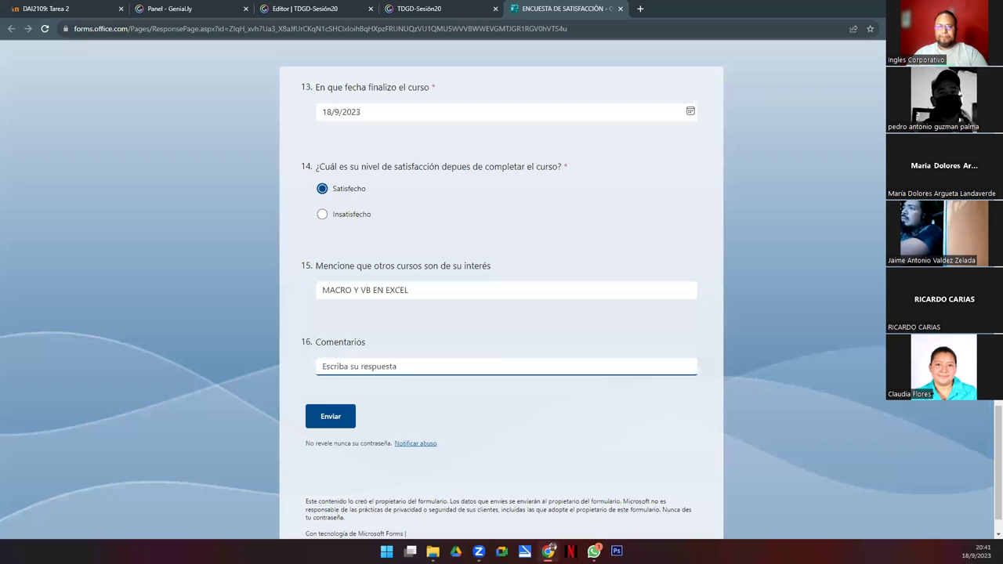
# Step: Leave the shared survey form and bring the Ejercicio 20 Excel workbook to the front
pyautogui.hotkey('alt', 's')
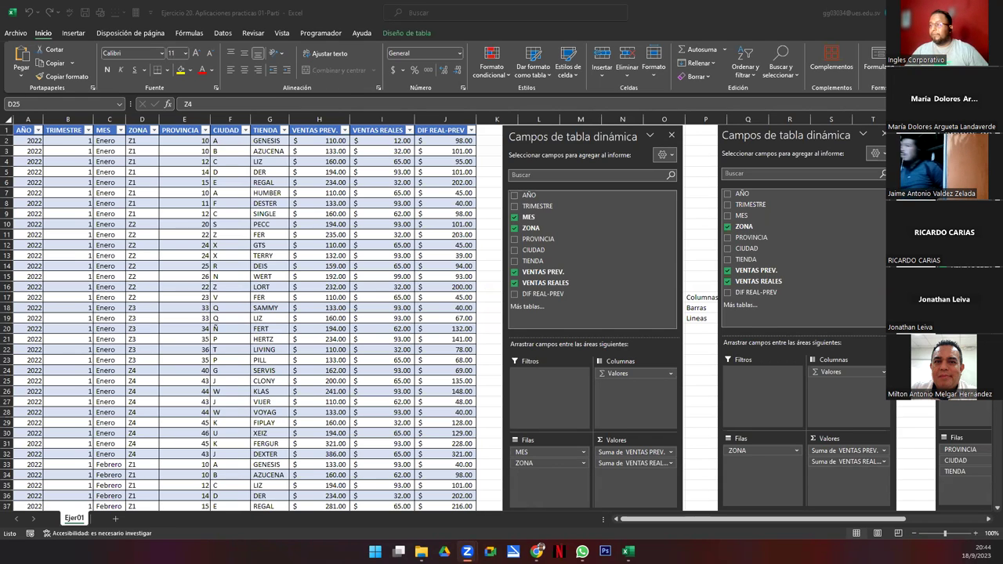
pyautogui.click(791, 269)
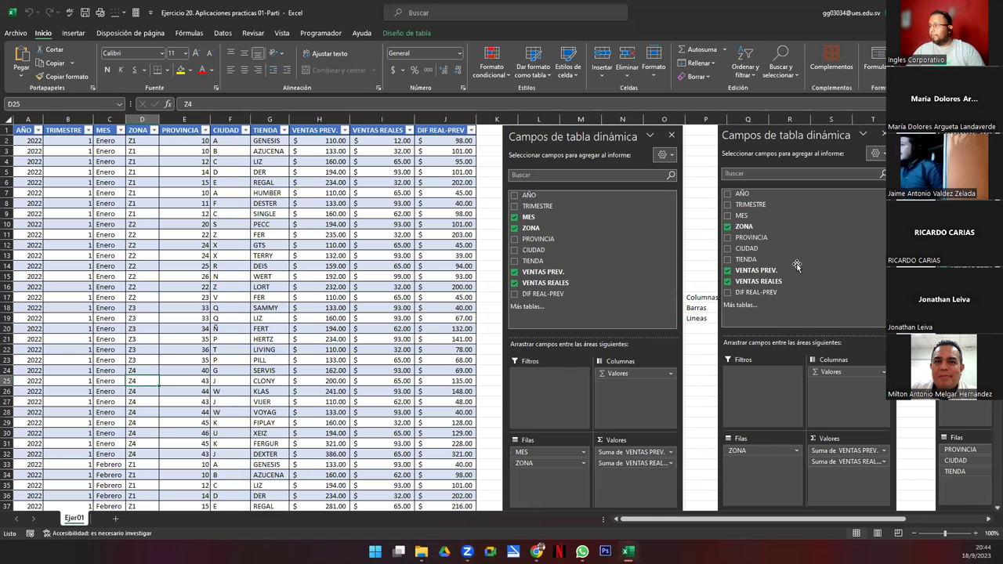
pyautogui.click(796, 268)
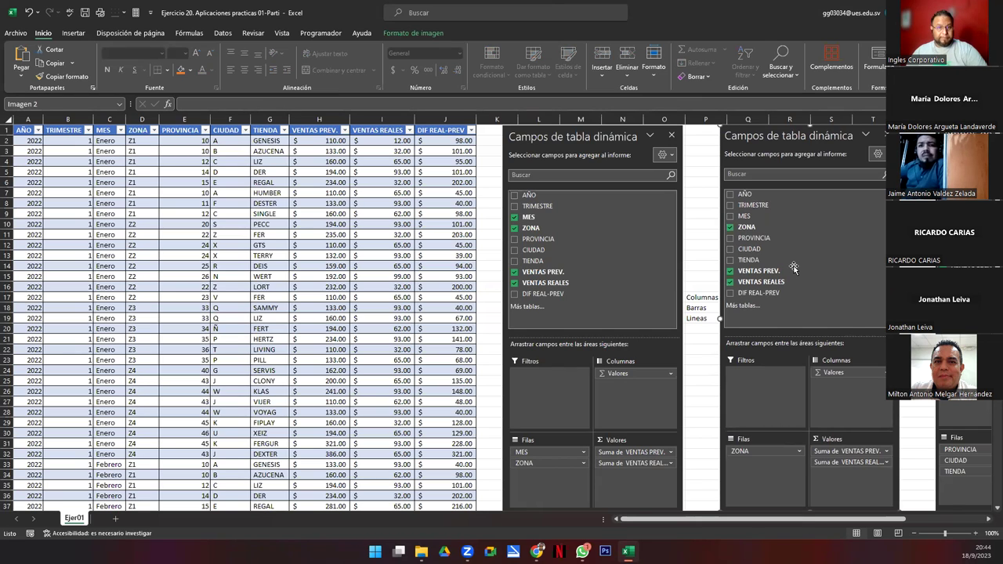
pyautogui.click(96, 321)
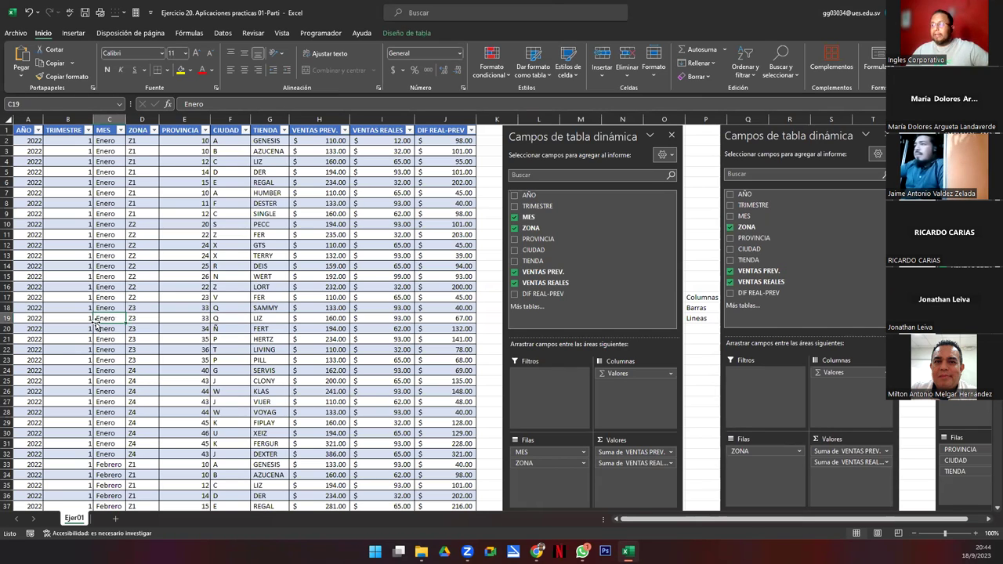
pyautogui.press('Left')
pyautogui.press('Left')
pyautogui.press('Up')
pyautogui.press('Up')
pyautogui.press('Up')
pyautogui.press('Up')
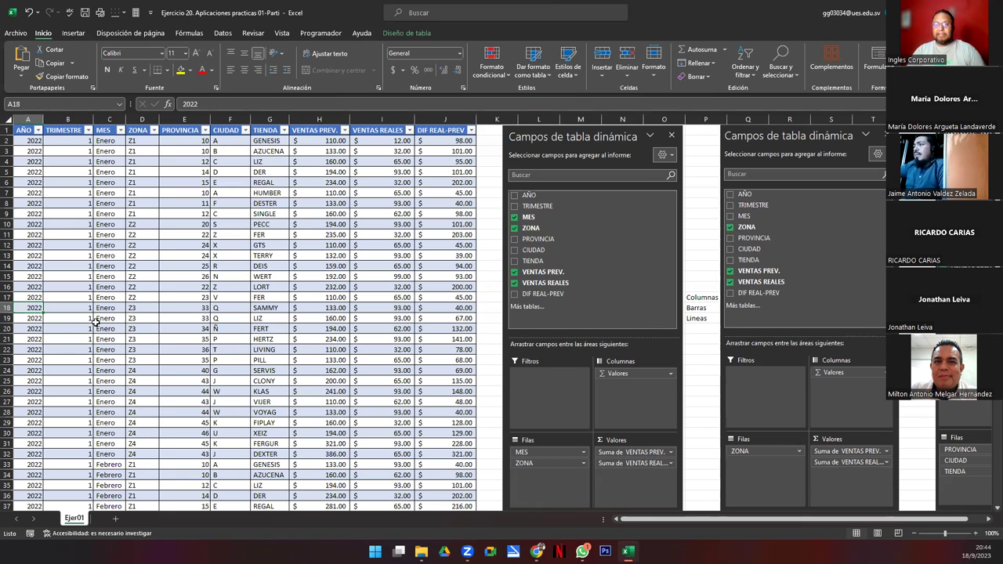
pyautogui.press('Up')
pyautogui.press('Up')
pyautogui.press('Up')
pyautogui.press('Up')
pyautogui.press('Up')
pyautogui.press('Up')
pyautogui.press('Up')
pyautogui.press('Up')
pyautogui.press('Up')
pyautogui.press('Up')
pyautogui.press('Up')
pyautogui.press('Up')
pyautogui.press('Up')
pyautogui.press('Up')
pyautogui.scroll(-19, 94, 321)
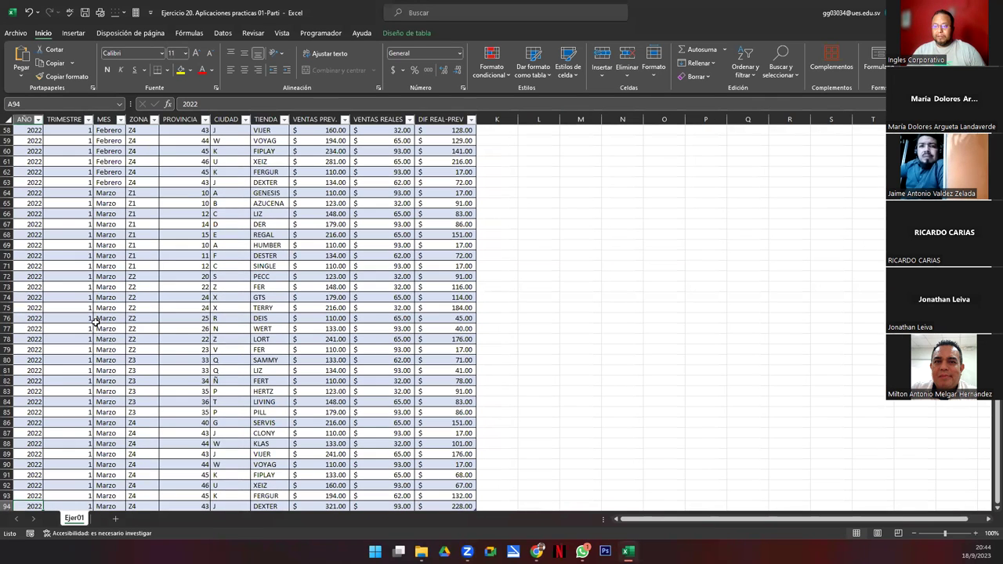
pyautogui.scroll(19, 94, 322)
pyautogui.press('Right')
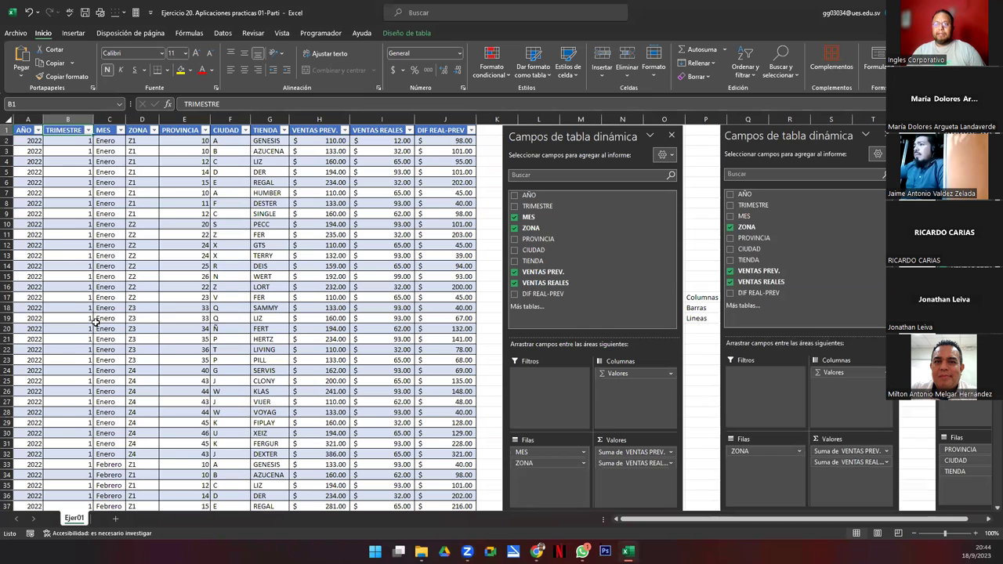
pyautogui.press('Right')
pyautogui.scroll(-10, 94, 321)
pyautogui.scroll(10, 94, 321)
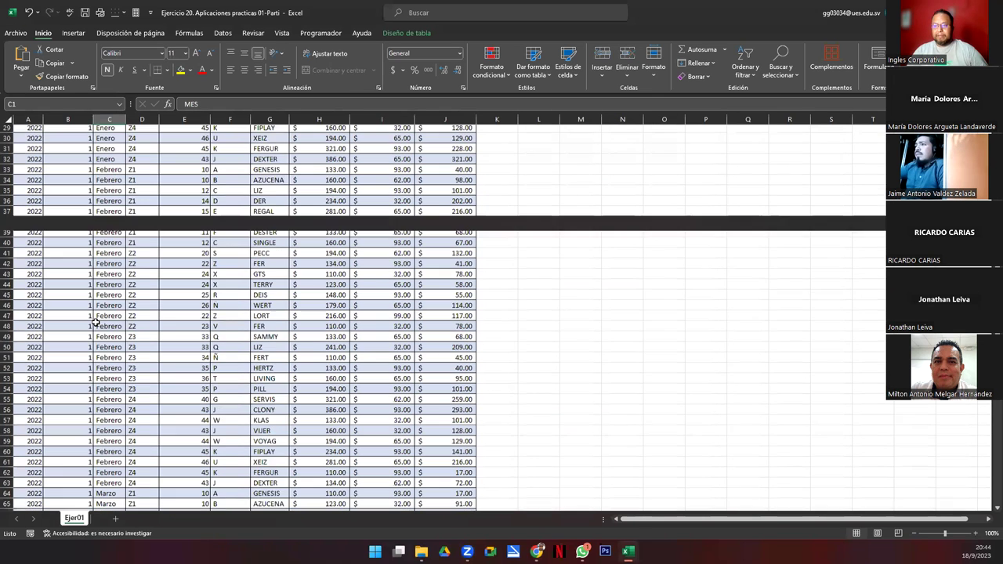
pyautogui.press('Right')
pyautogui.press('Right')
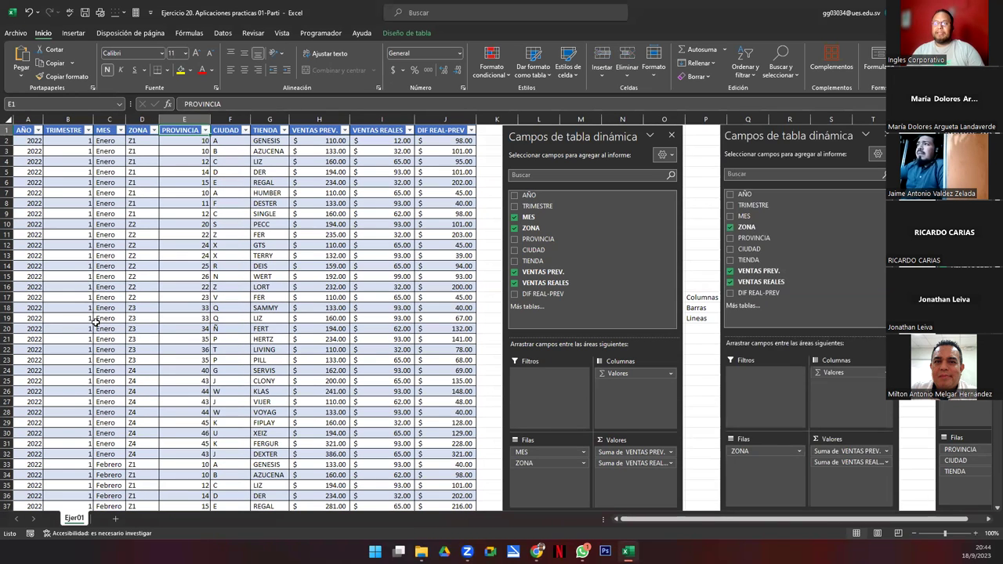
pyautogui.press('Right')
pyautogui.press('Right')
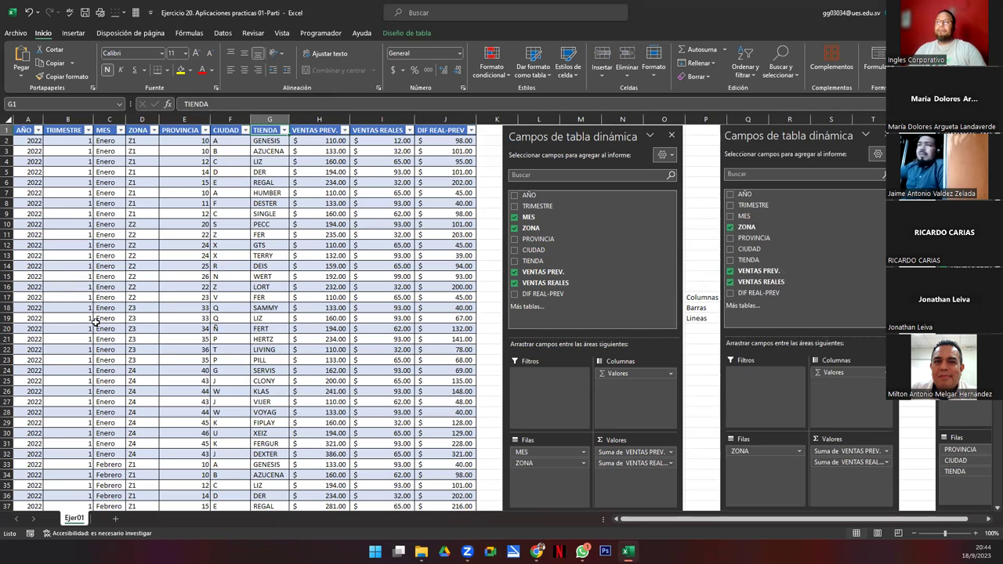
pyautogui.press('Right')
pyautogui.press('Right')
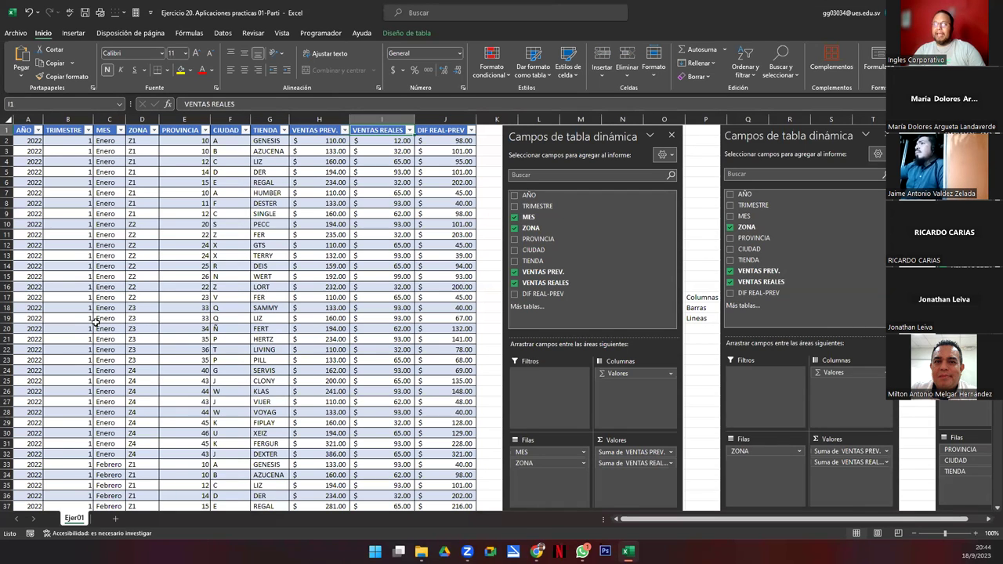
pyautogui.press('Right')
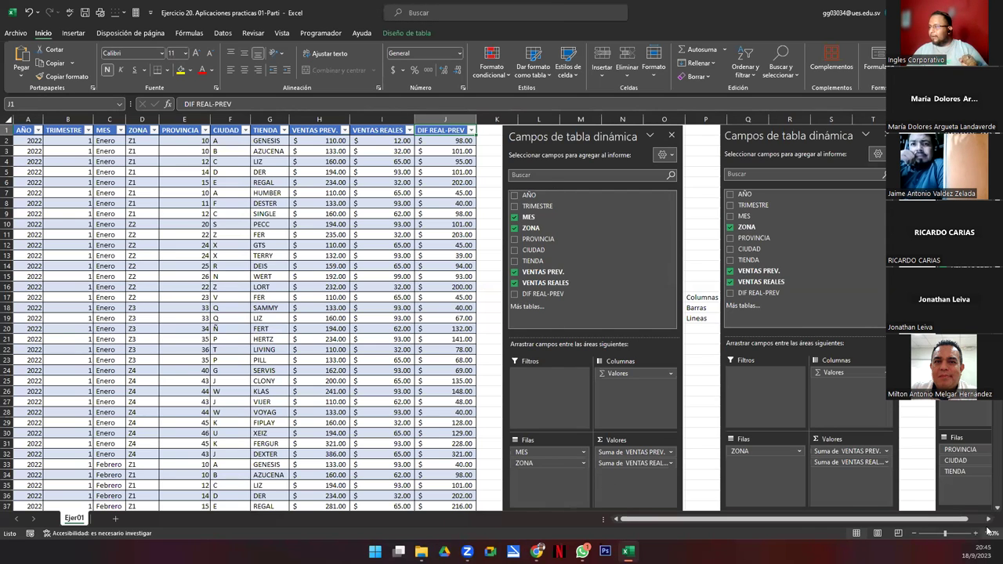
# Step: Move the Columnas and Barras labels up into row 1, at P1 and U1
pyautogui.hscroll(2, 478, 378)
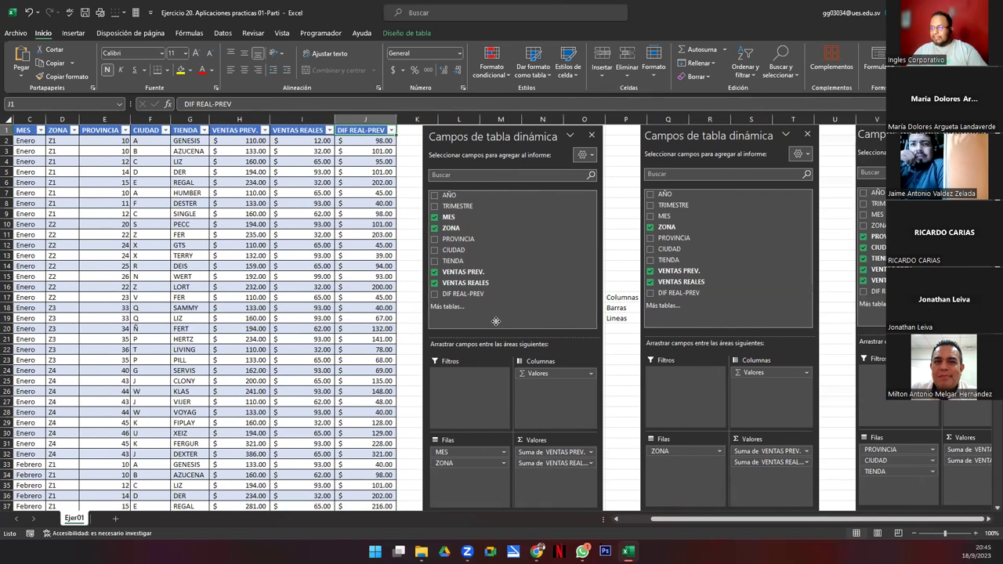
pyautogui.click(495, 321)
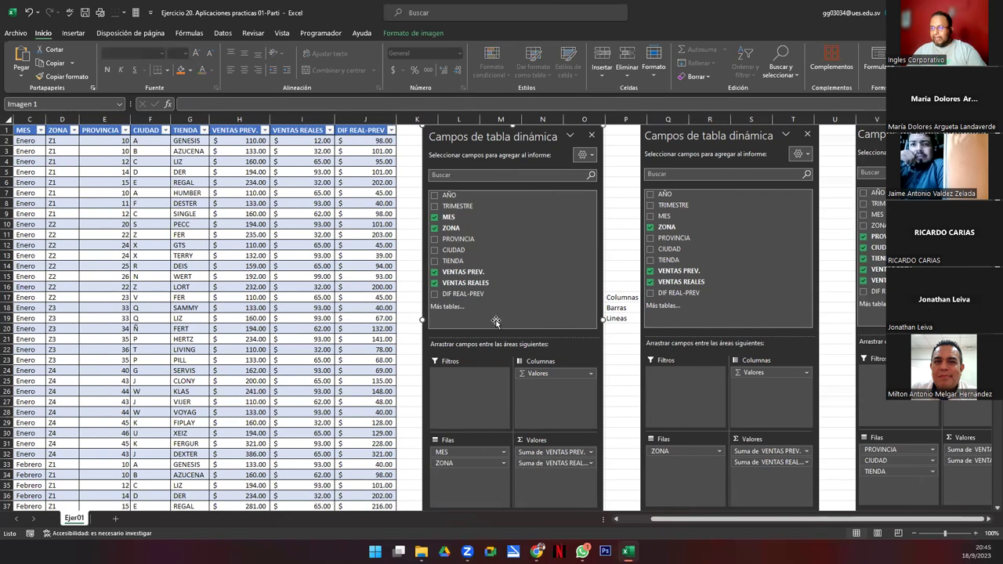
pyautogui.click(621, 297)
pyautogui.moveTo(616, 296); pyautogui.dragTo(617, 130)
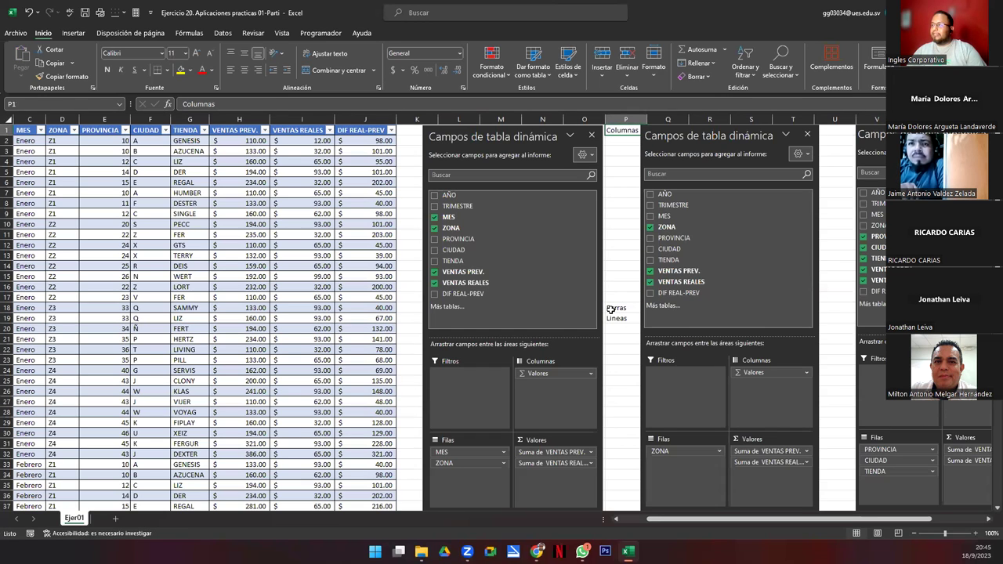
pyautogui.moveTo(686, 292); pyautogui.dragTo(691, 291)
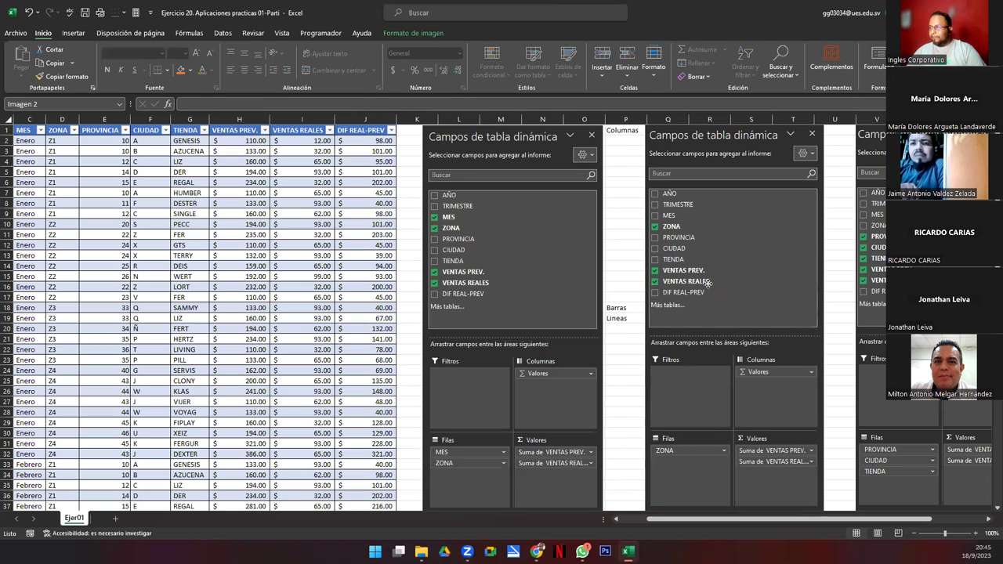
pyautogui.click(621, 309)
pyautogui.moveTo(619, 304); pyautogui.dragTo(841, 136)
# Step: Shrink the first and second field-list pictures
pyautogui.click(796, 151)
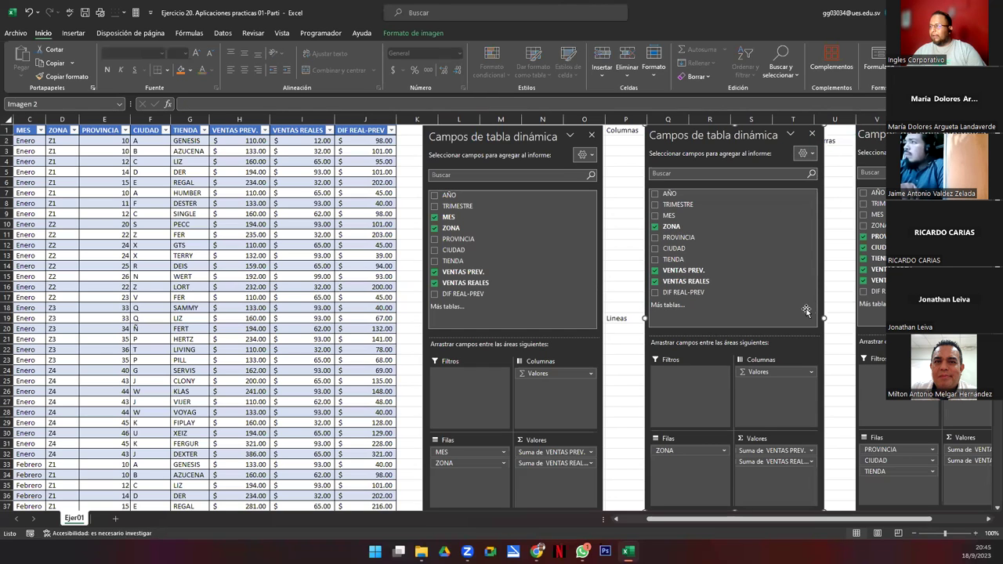
pyautogui.moveTo(825, 318); pyautogui.dragTo(811, 318)
pyautogui.moveTo(800, 492); pyautogui.dragTo(768, 398)
pyautogui.click(595, 442)
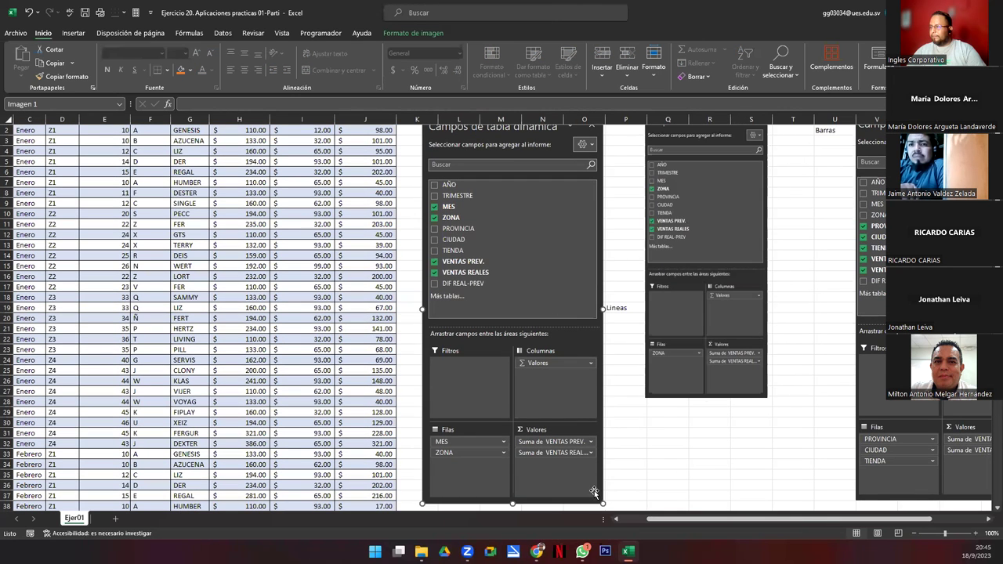
pyautogui.moveTo(601, 502); pyautogui.dragTo(562, 350)
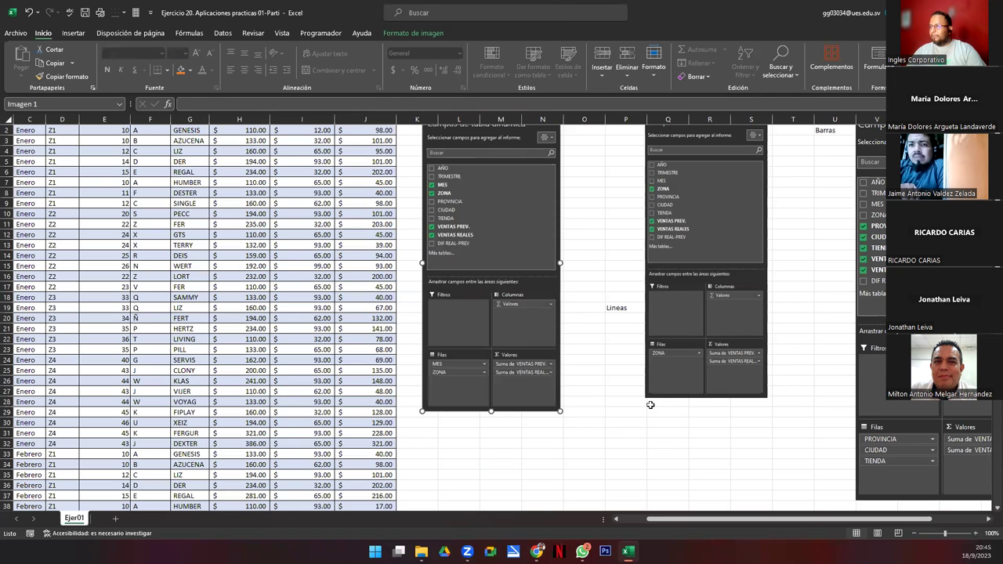
# Step: Put Columnas in O1 and Barras in S1, Lineas in row 33, and shift the second picture left
pyautogui.scroll(1, 665, 413)
pyautogui.click(632, 133)
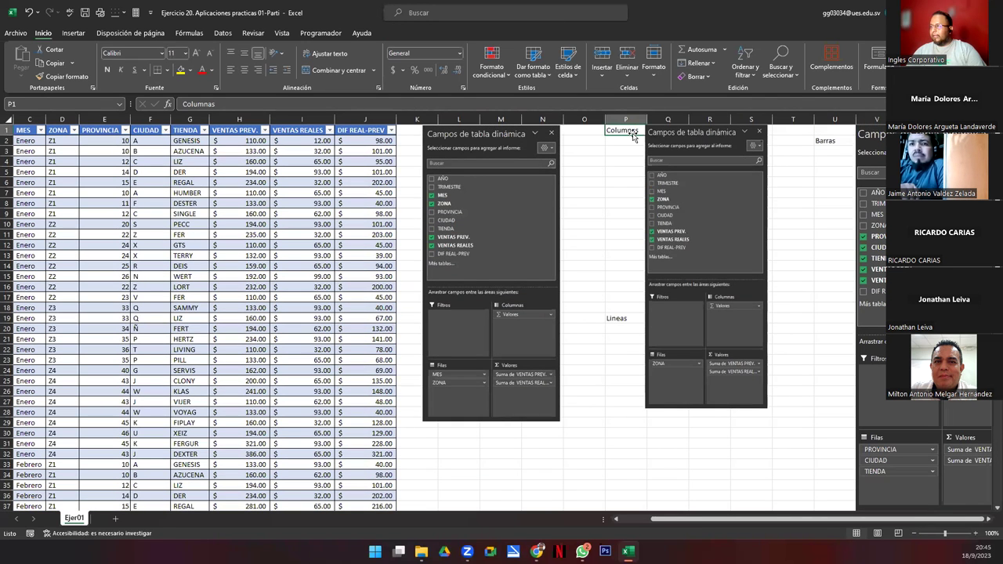
pyautogui.moveTo(631, 135); pyautogui.dragTo(590, 137)
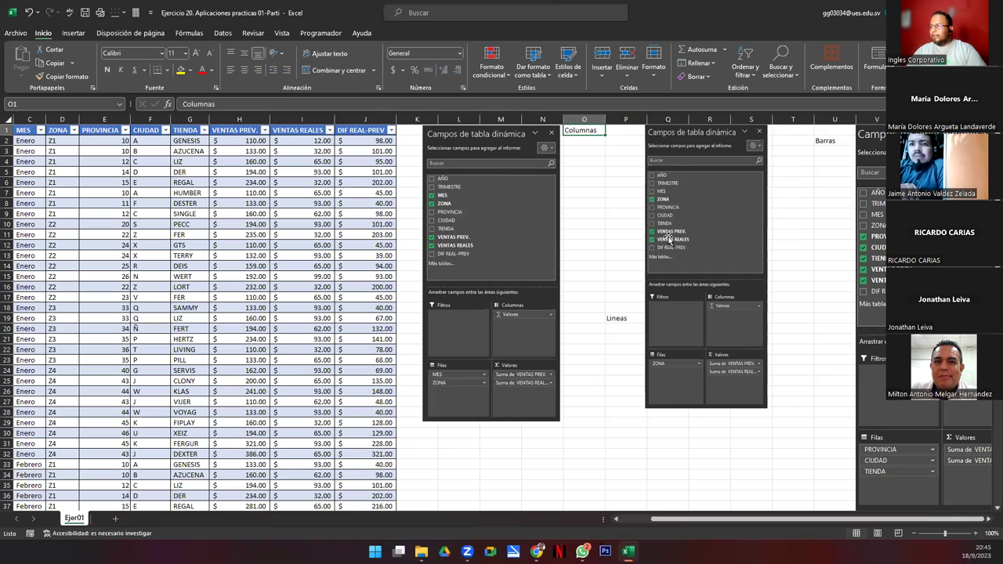
pyautogui.click(617, 320)
pyautogui.moveTo(617, 322); pyautogui.dragTo(627, 464)
pyautogui.click(664, 400)
pyautogui.moveTo(665, 400); pyautogui.dragTo(625, 400)
pyautogui.moveTo(729, 410); pyautogui.dragTo(732, 422)
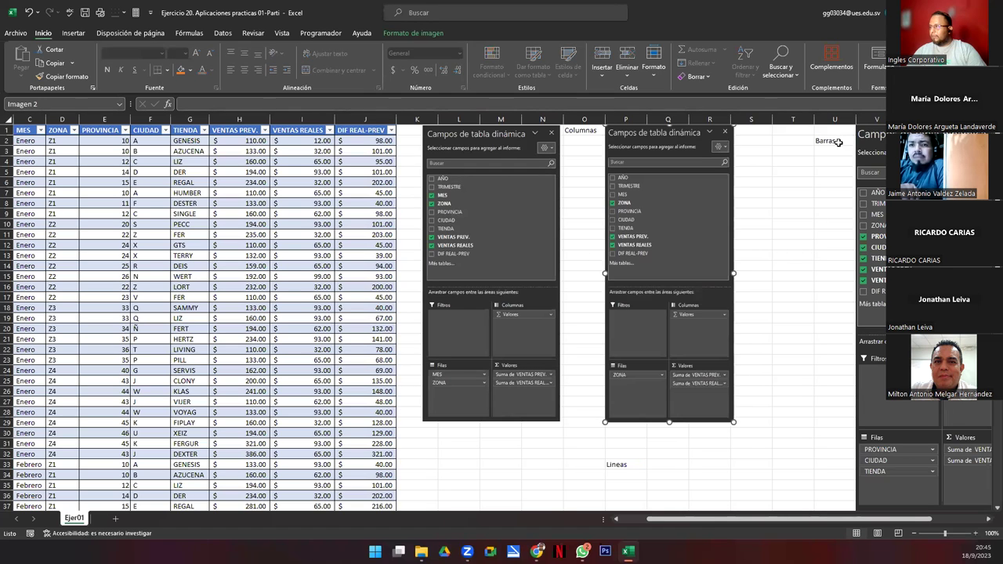
pyautogui.click(836, 142)
pyautogui.moveTo(835, 148); pyautogui.dragTo(753, 137)
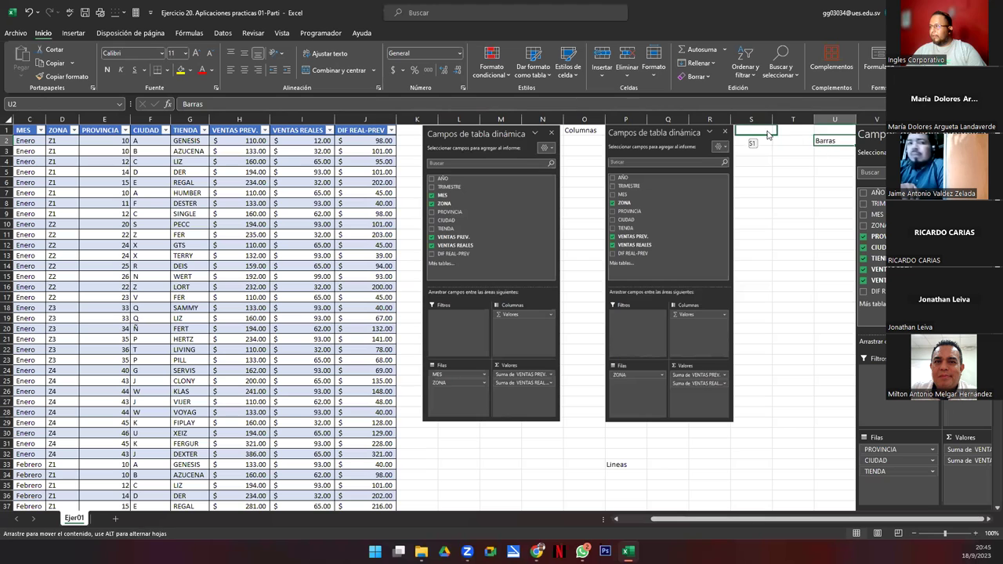
# Step: Shift the third field-list picture left and fine-tune the second picture's size
pyautogui.moveTo(918, 190); pyautogui.dragTo(834, 190)
pyautogui.moveTo(945, 509); pyautogui.dragTo(909, 415)
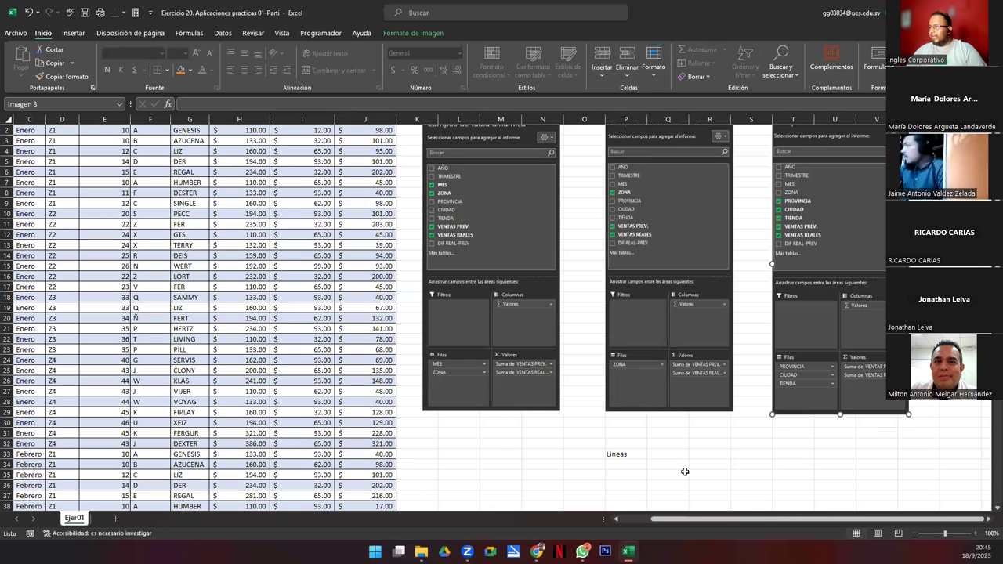
pyautogui.click(620, 452)
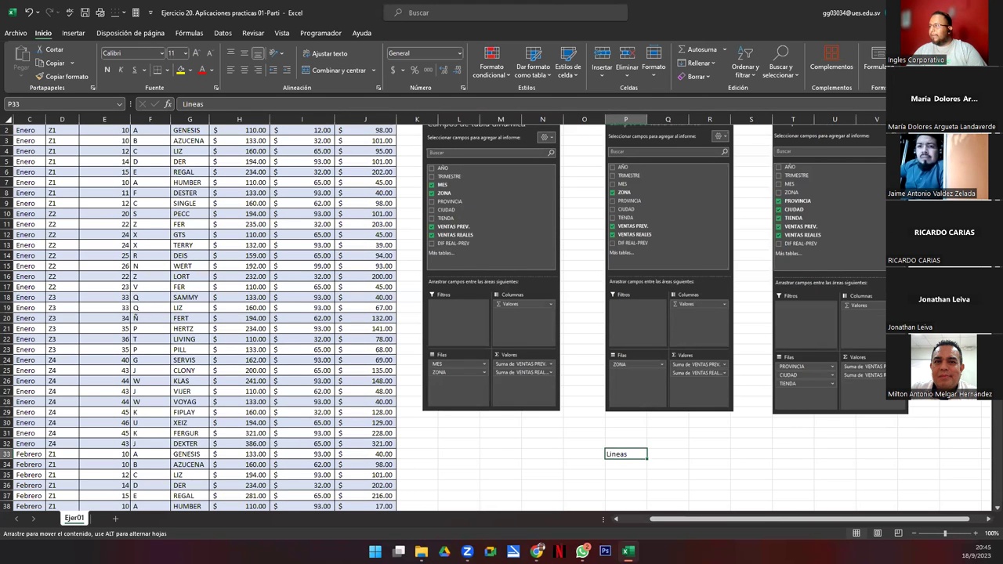
pyautogui.scroll(1, 455, 316)
pyautogui.click(807, 392)
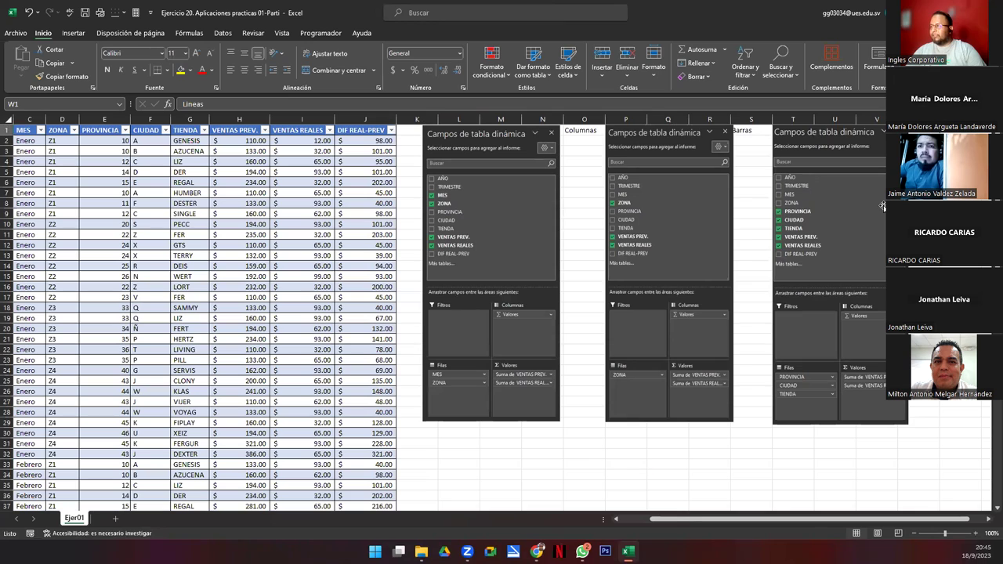
pyautogui.moveTo(807, 392); pyautogui.dragTo(804, 392)
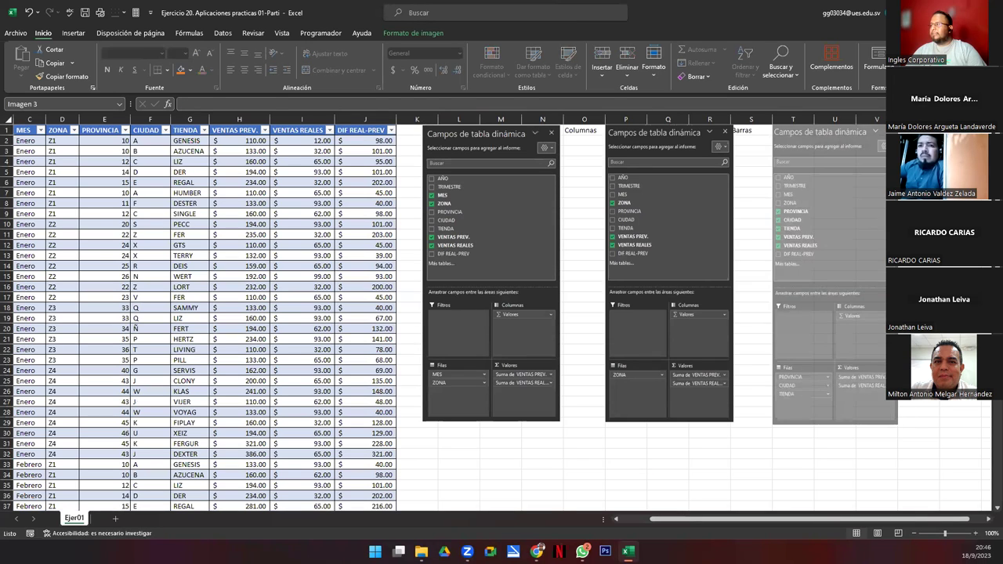
pyautogui.click(685, 267)
pyautogui.moveTo(732, 273); pyautogui.dragTo(730, 274)
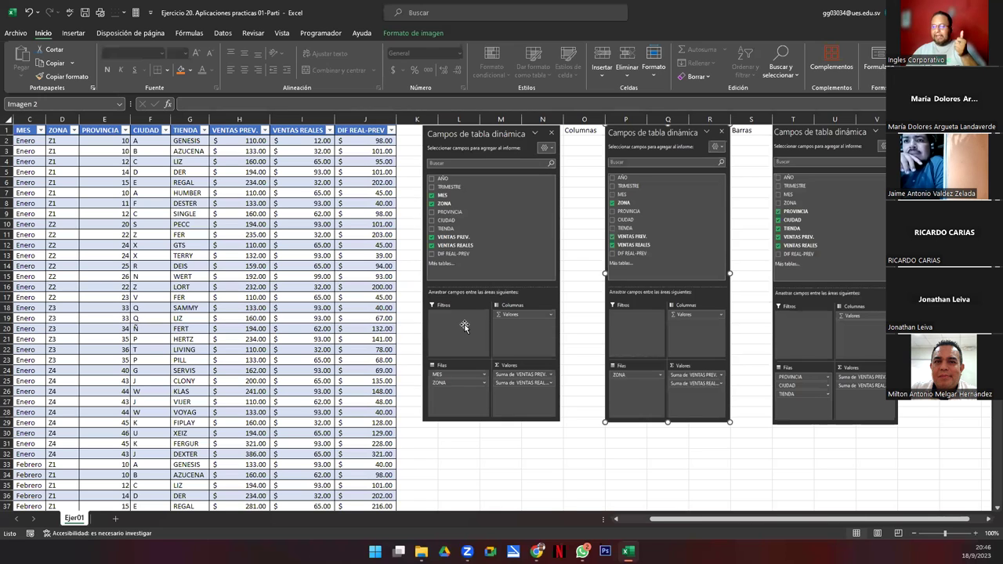
pyautogui.click(153, 433)
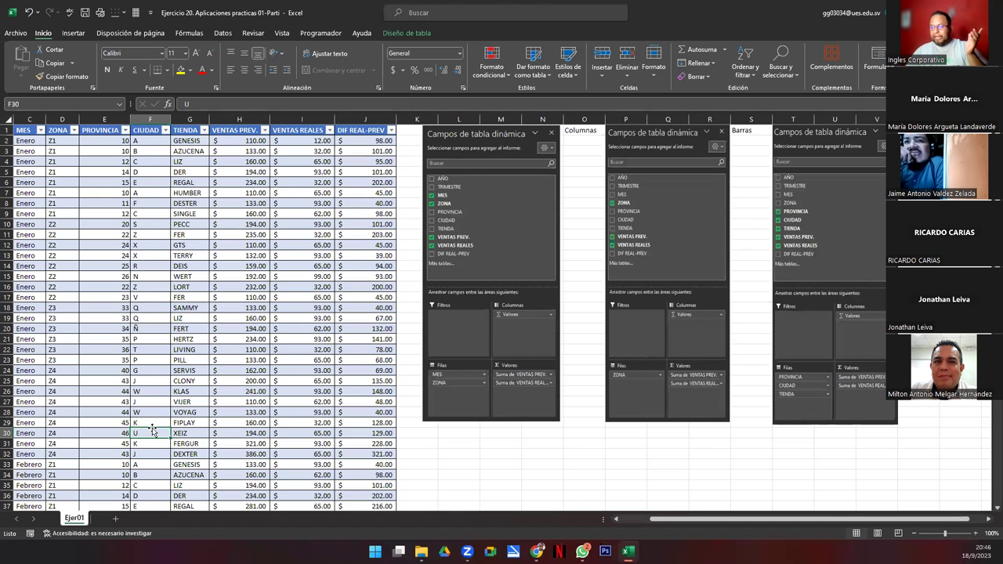
pyautogui.click(116, 519)
# Step: Add two new sheets, Hoja2 and Hoja3, to the workbook
pyautogui.click(75, 519)
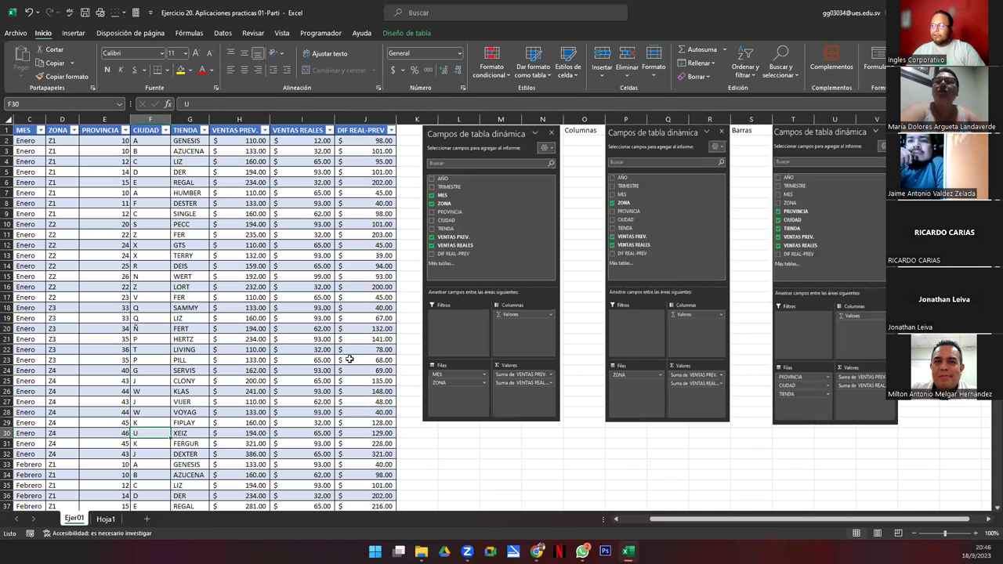
pyautogui.click(476, 163)
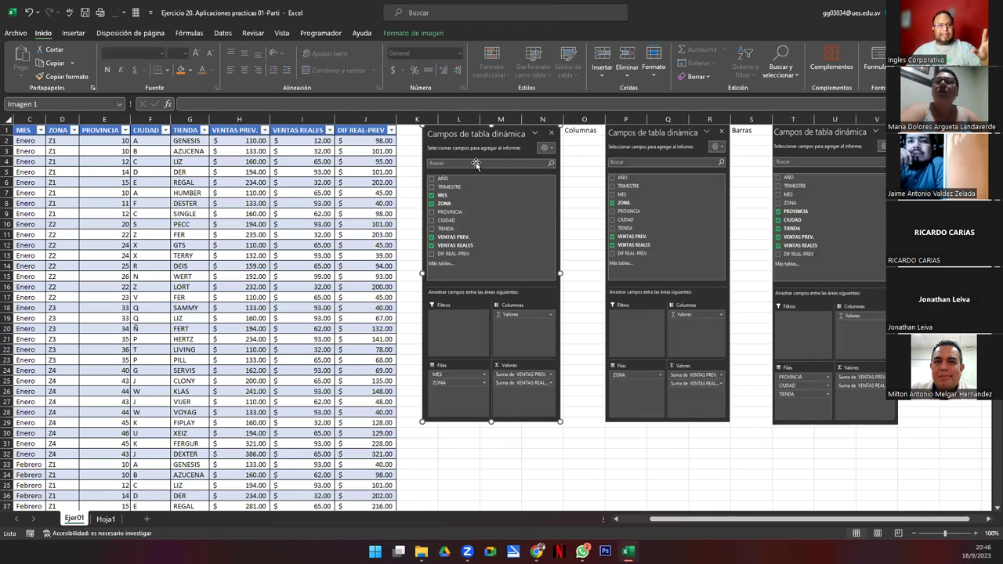
pyautogui.click(584, 129)
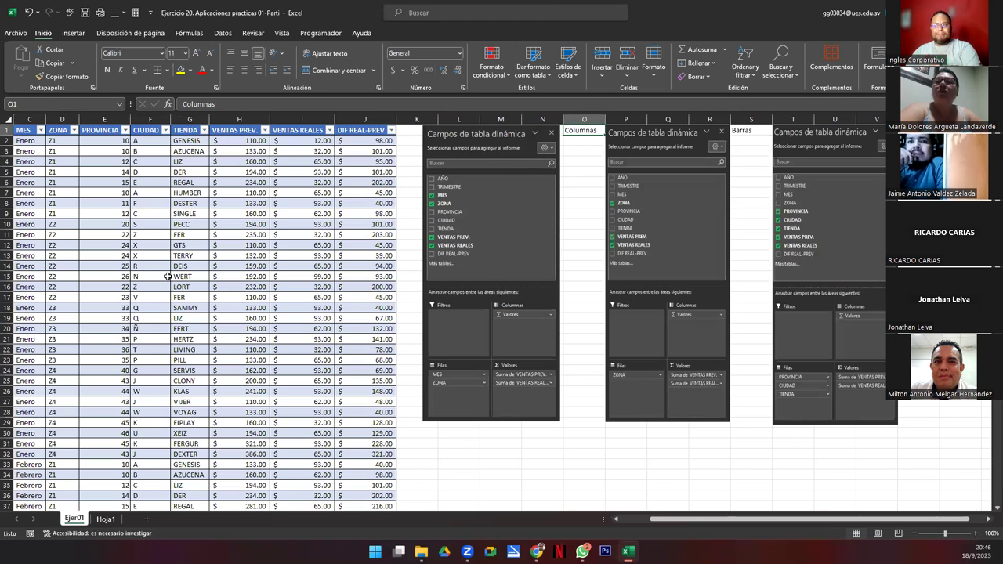
pyautogui.click(74, 294)
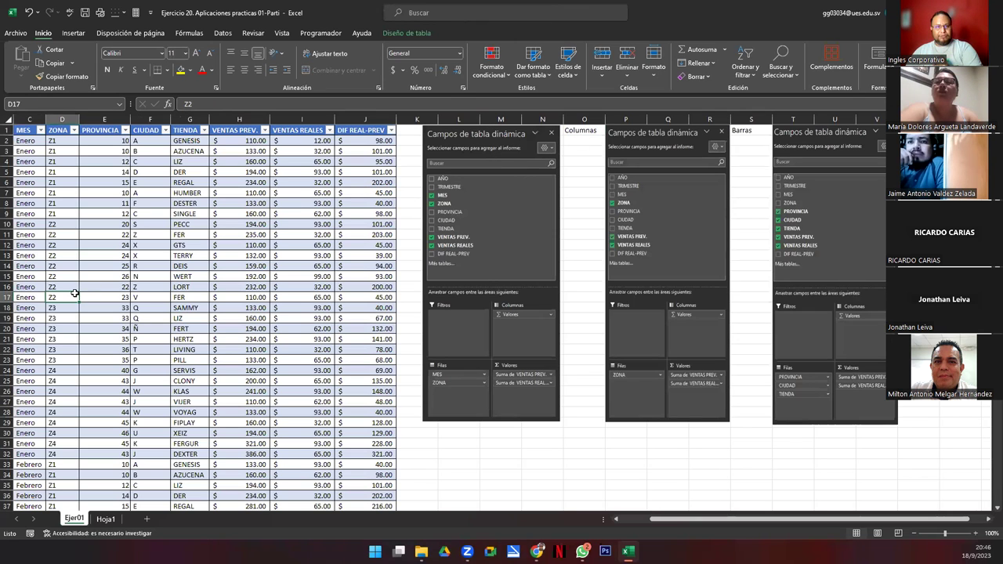
pyautogui.click(106, 520)
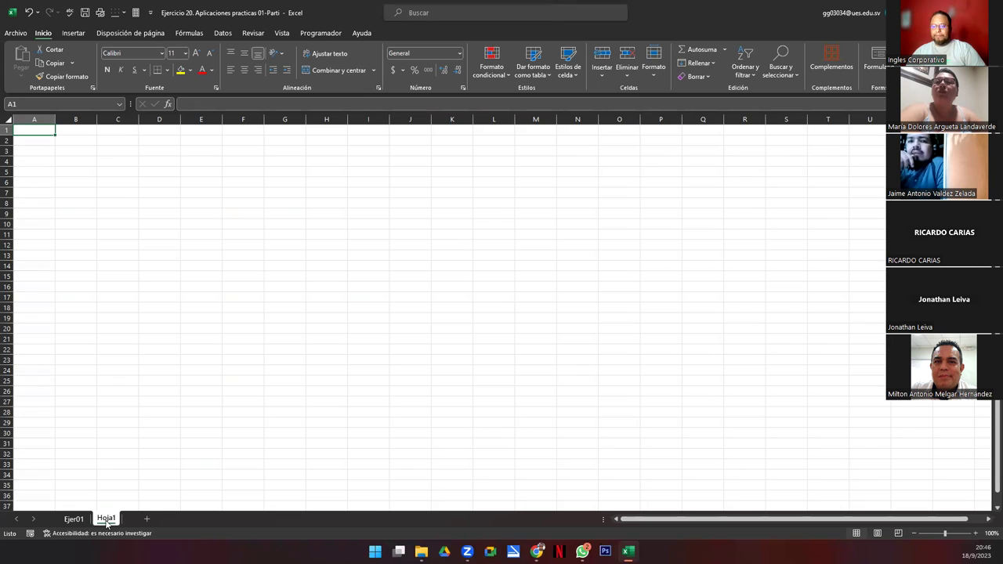
pyautogui.click(146, 520)
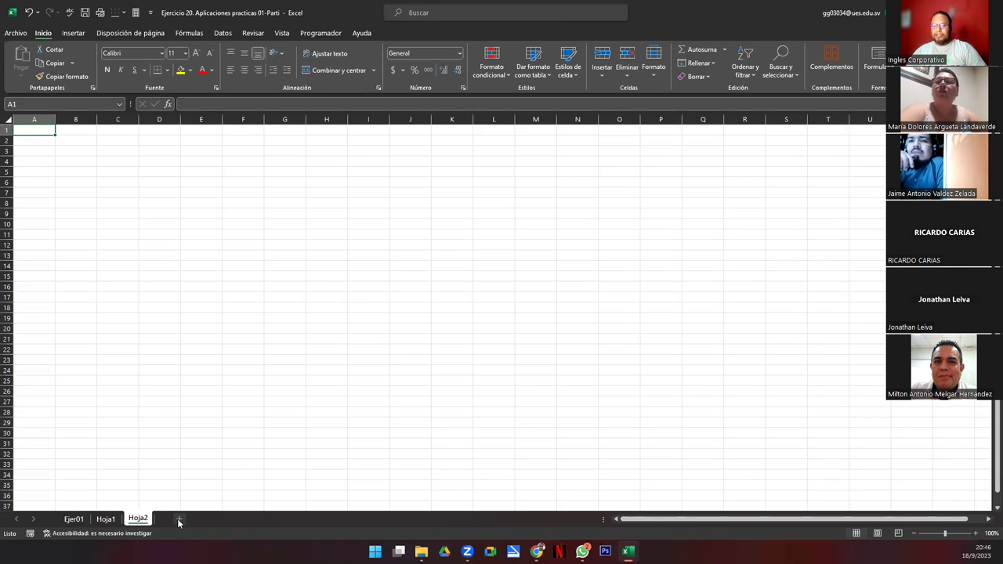
pyautogui.click(178, 520)
pyautogui.click(74, 520)
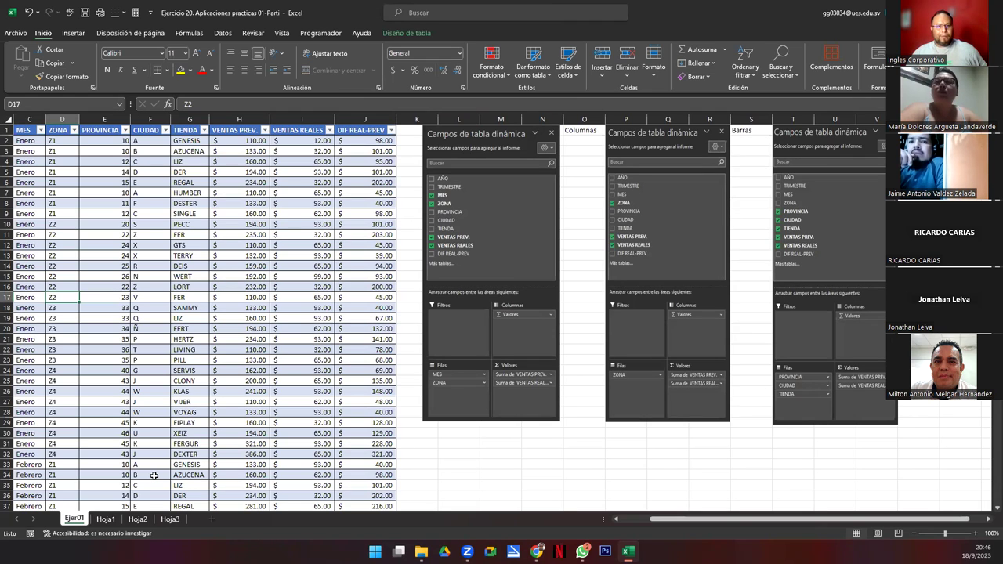
# Step: Move the first field-list picture from Ejer01 to Hoja1 and label E1 'Columnas'
pyautogui.click(517, 146)
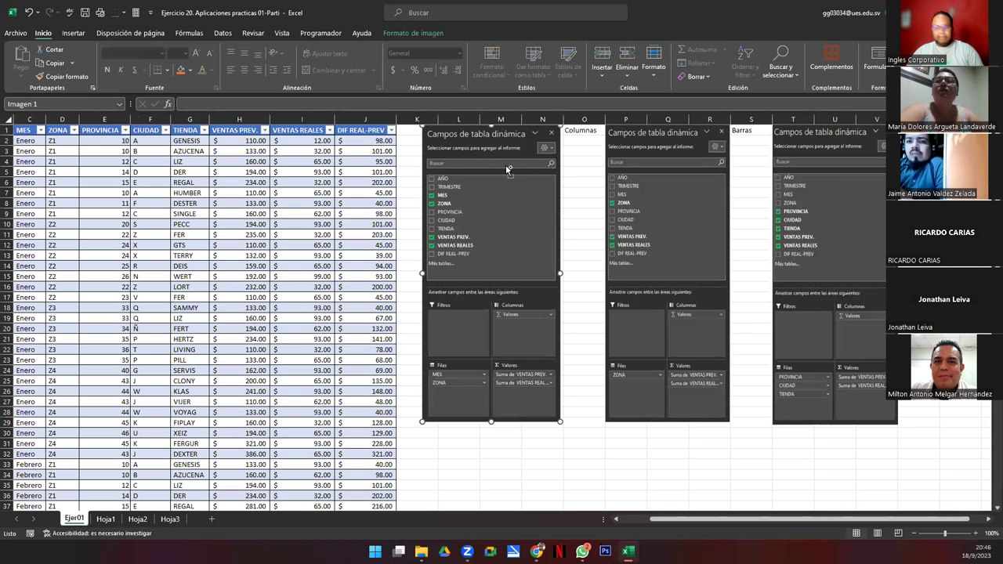
pyautogui.press('Delete')
pyautogui.click(105, 519)
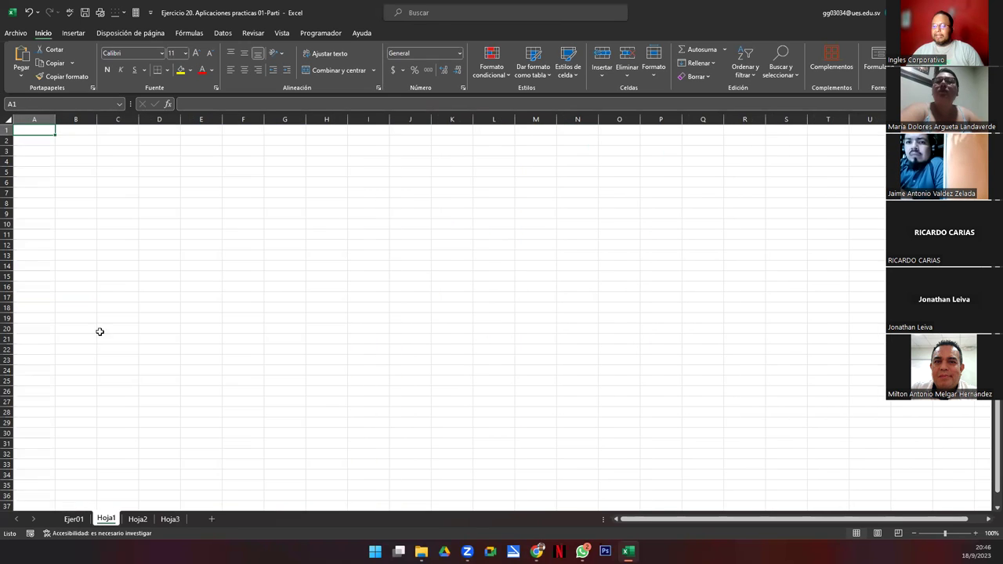
pyautogui.hotkey('ctrl', 'v')
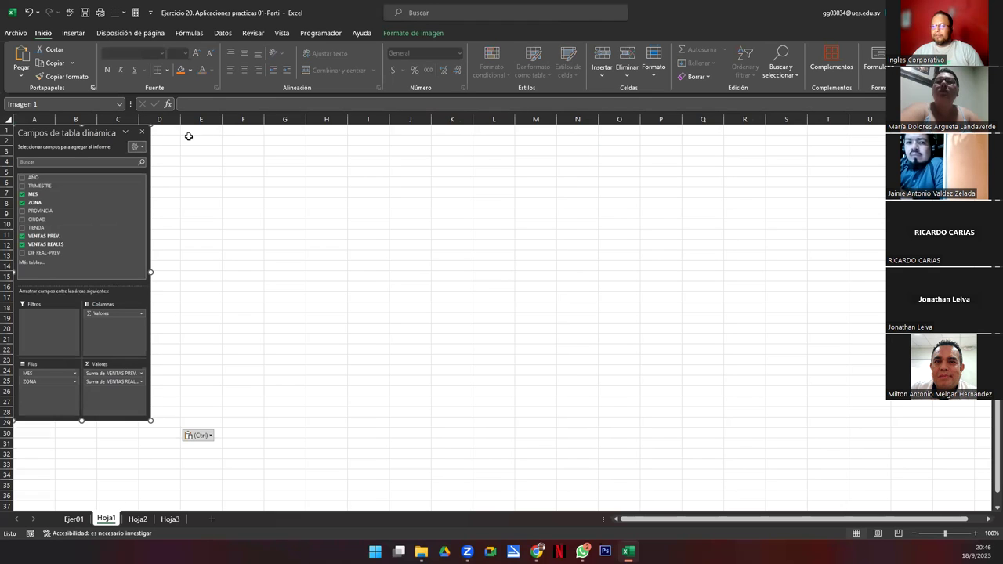
pyautogui.click(190, 131)
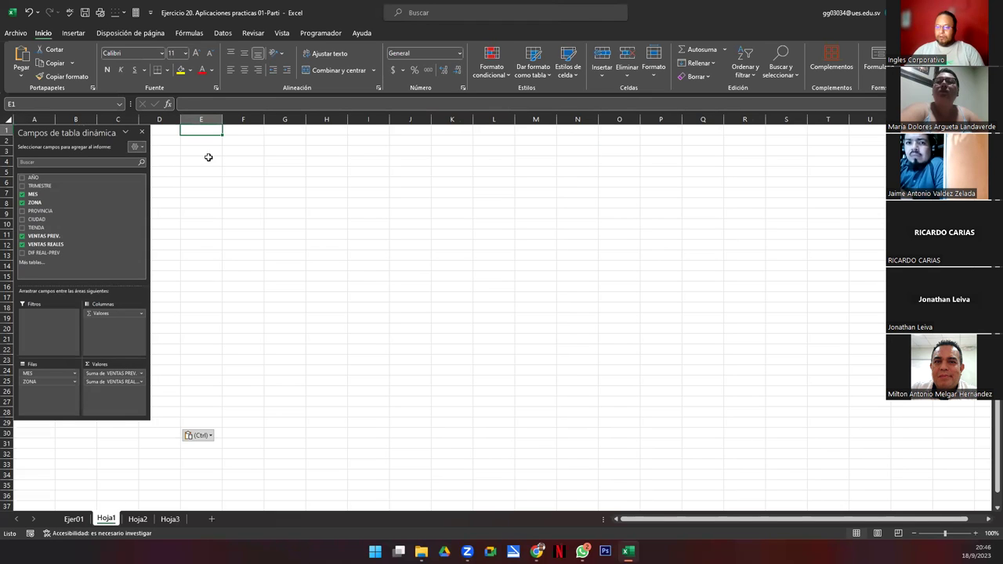
pyautogui.click(74, 520)
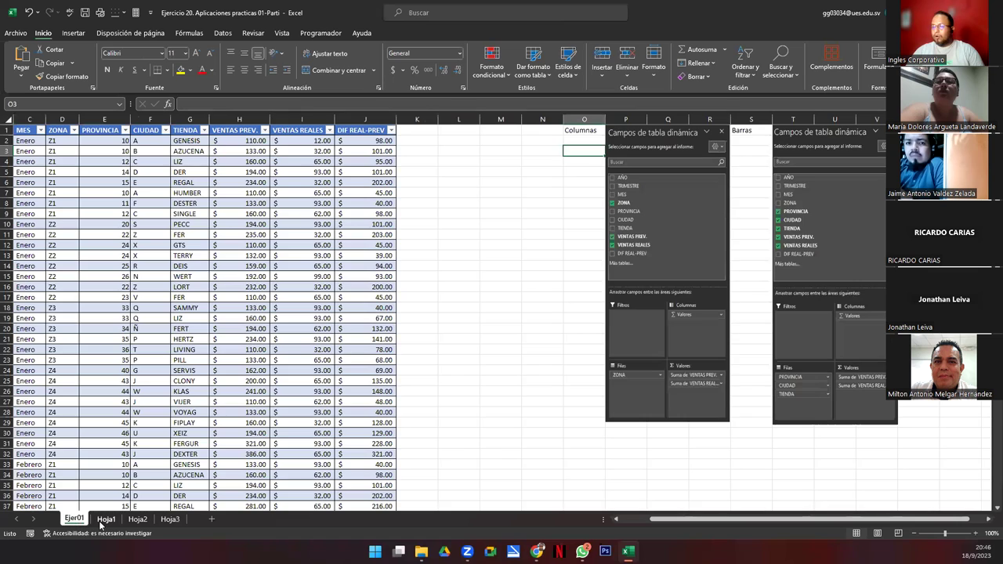
pyautogui.click(105, 519)
pyautogui.write('Columnas')
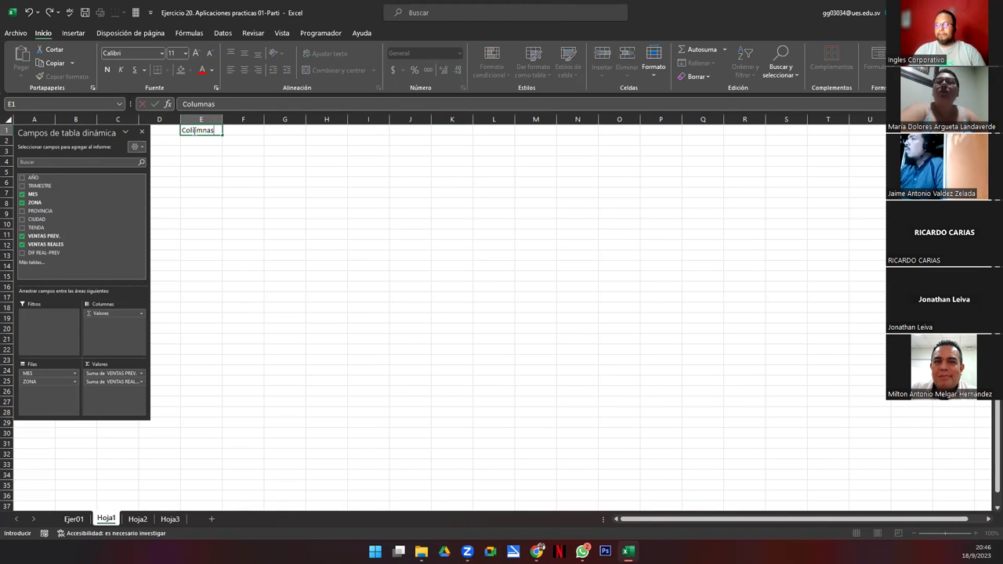
pyautogui.press('Return')
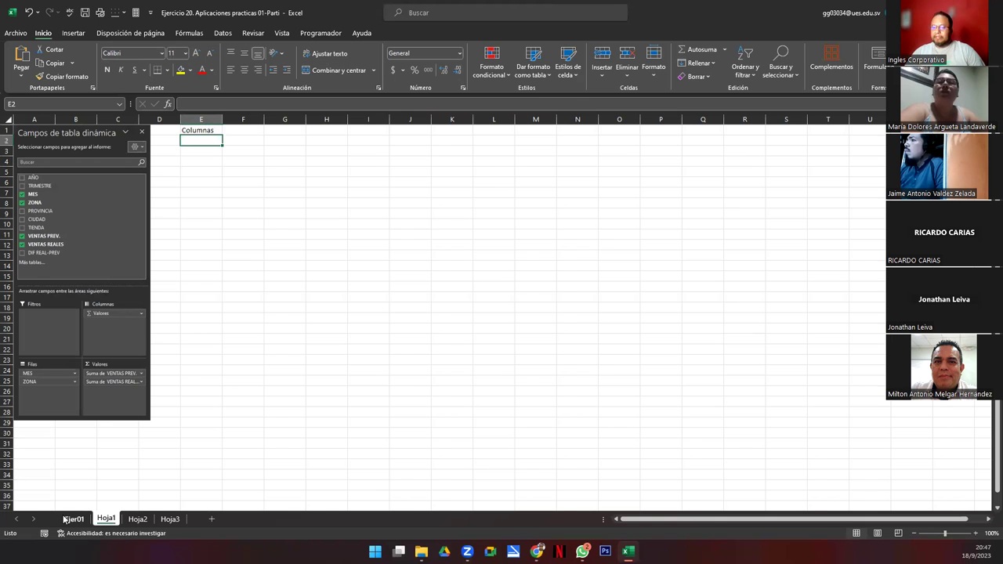
# Step: Label cell D1 of Hoja2 'Barras' for the ZONA field-list picture
pyautogui.click(73, 519)
pyautogui.click(623, 271)
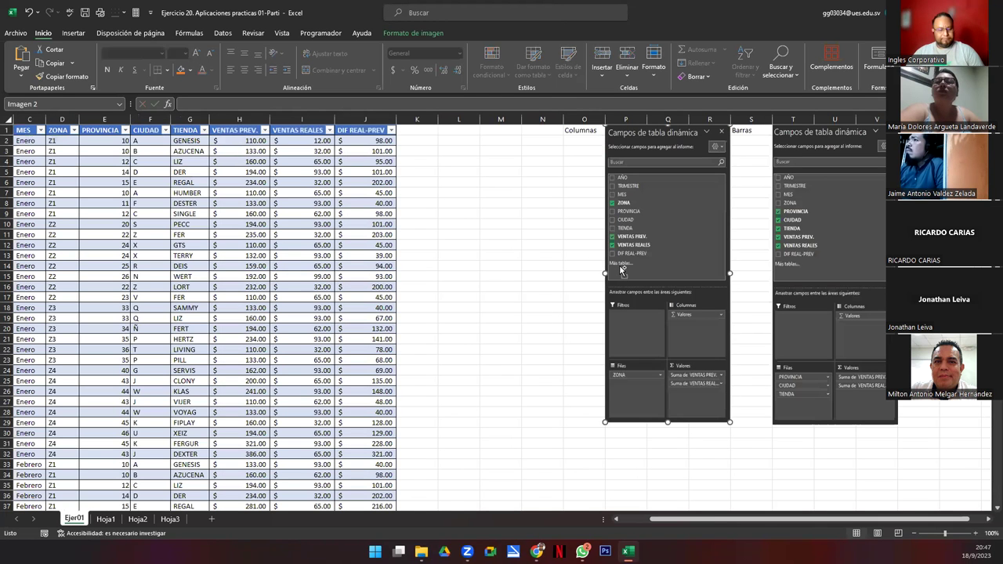
pyautogui.press('Escape')
pyautogui.click(138, 519)
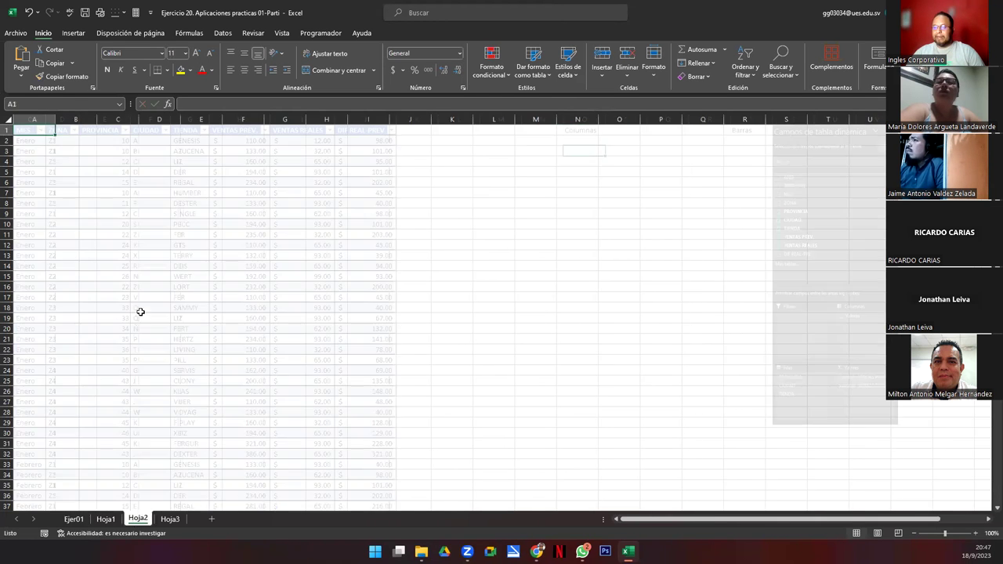
pyautogui.click(165, 131)
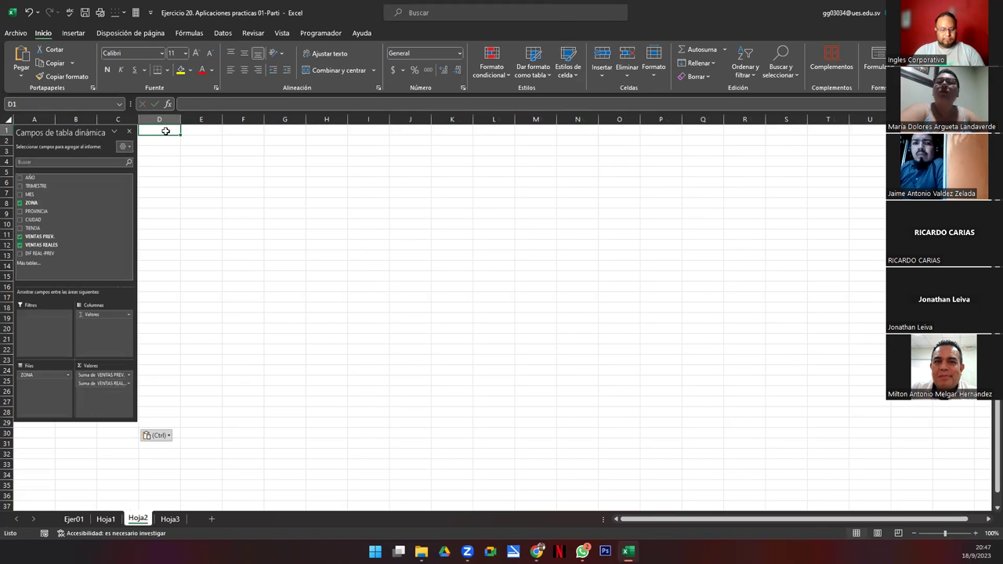
pyautogui.write('Barras')
pyautogui.press('Return')
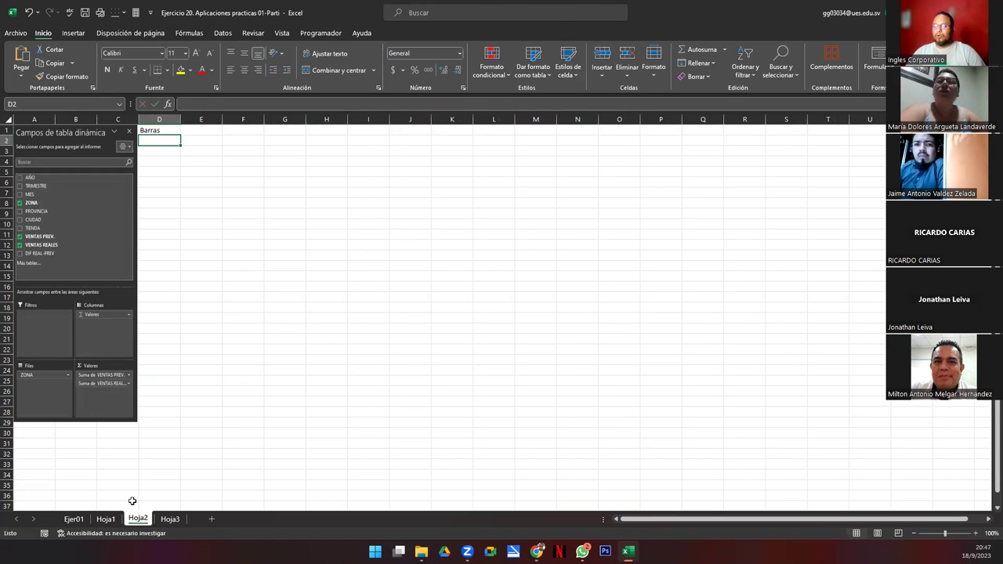
# Step: Move the remaining field-list picture into Hoja3 and label its D1 'Lineas'
pyautogui.click(74, 520)
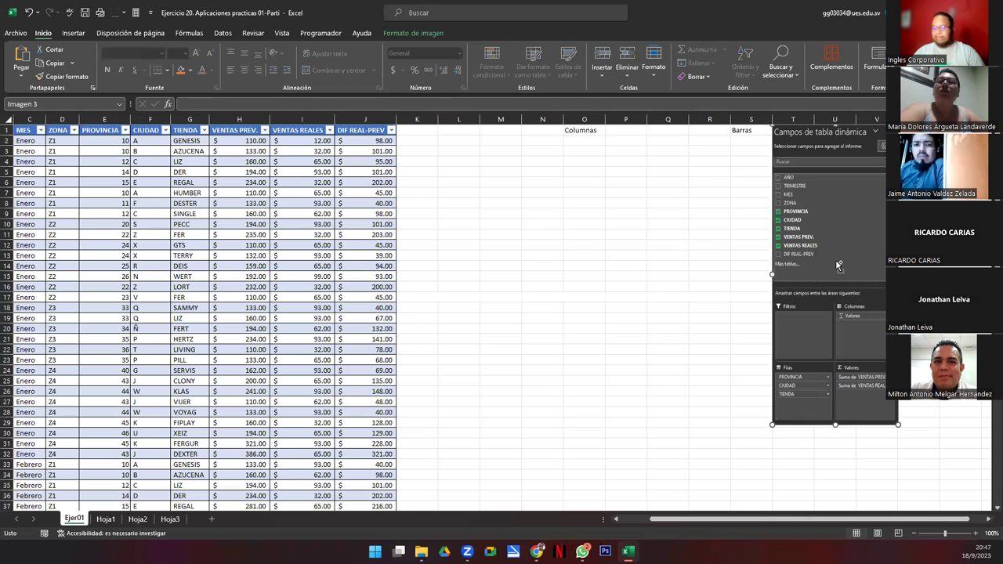
pyautogui.press('Delete')
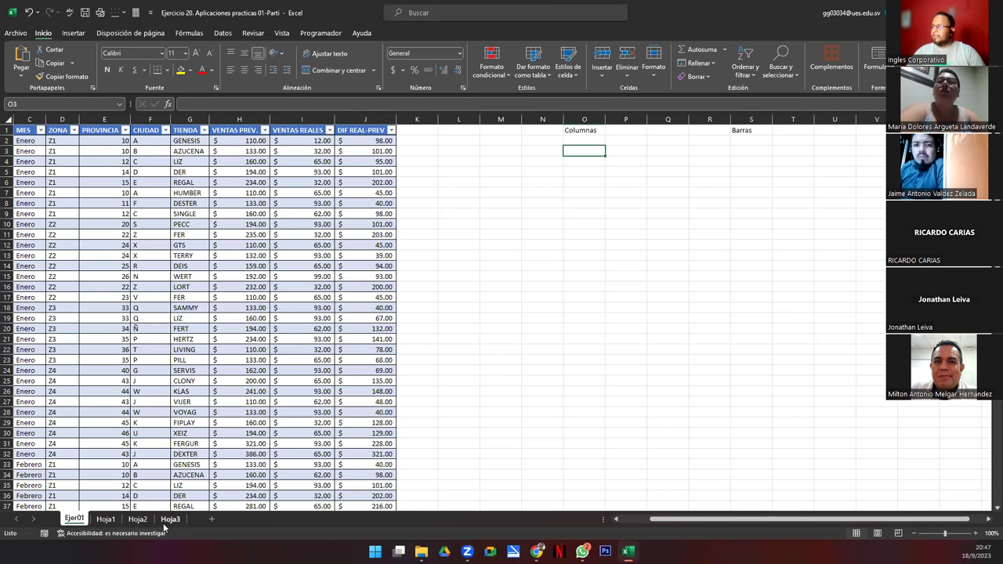
pyautogui.click(169, 520)
pyautogui.hotkey('ctrl', 'v')
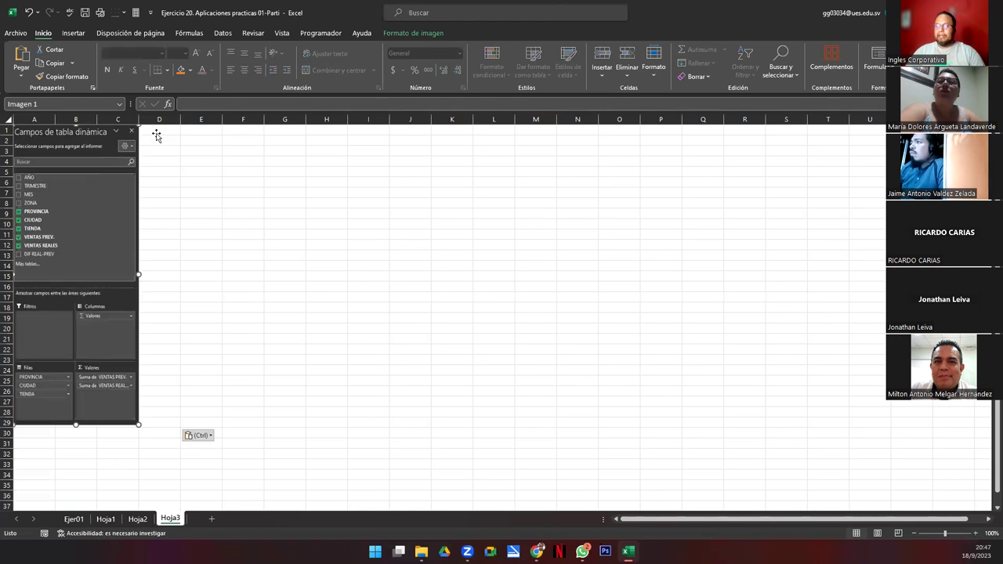
pyautogui.click(157, 134)
pyautogui.write('Lineas')
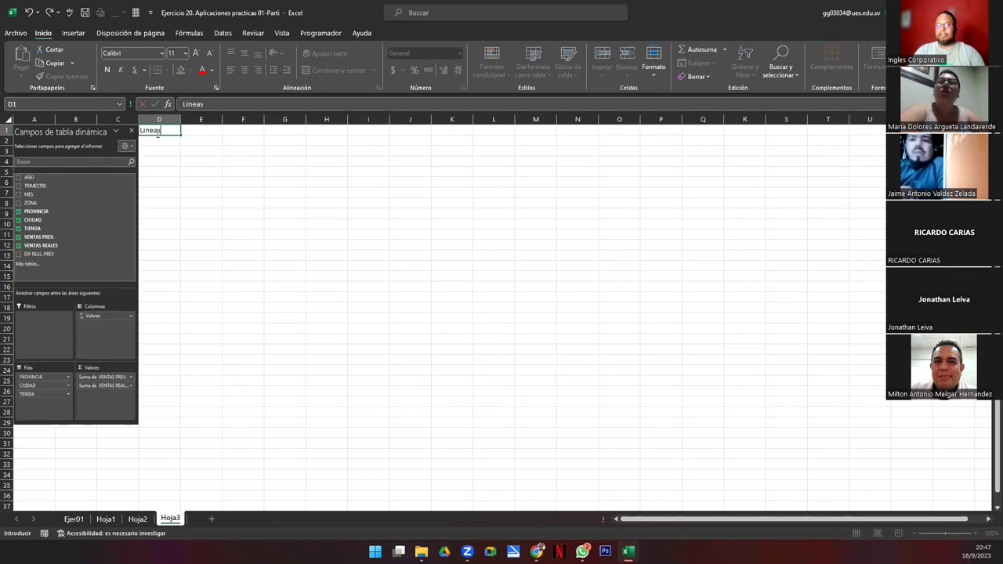
pyautogui.press('Return')
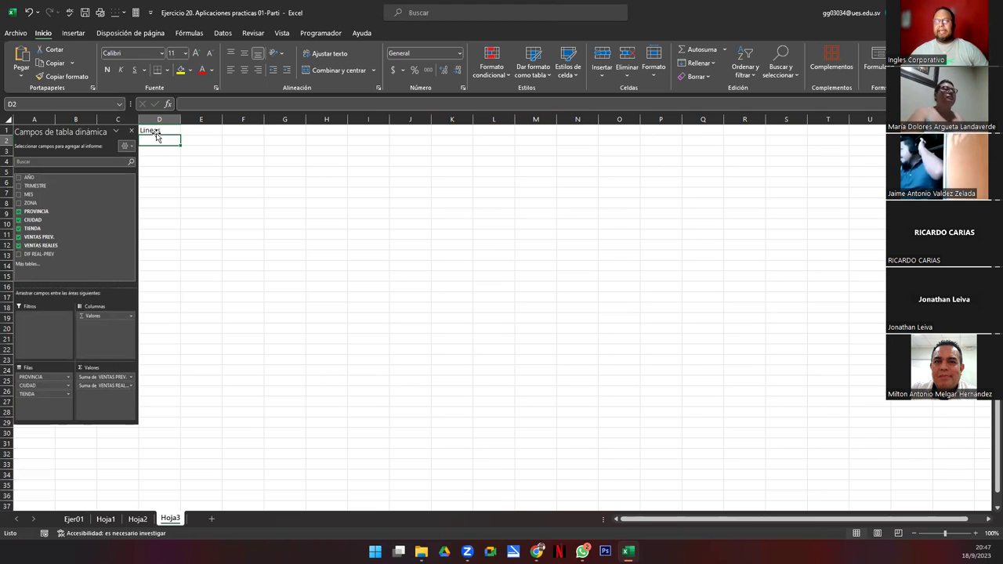
pyautogui.click(137, 519)
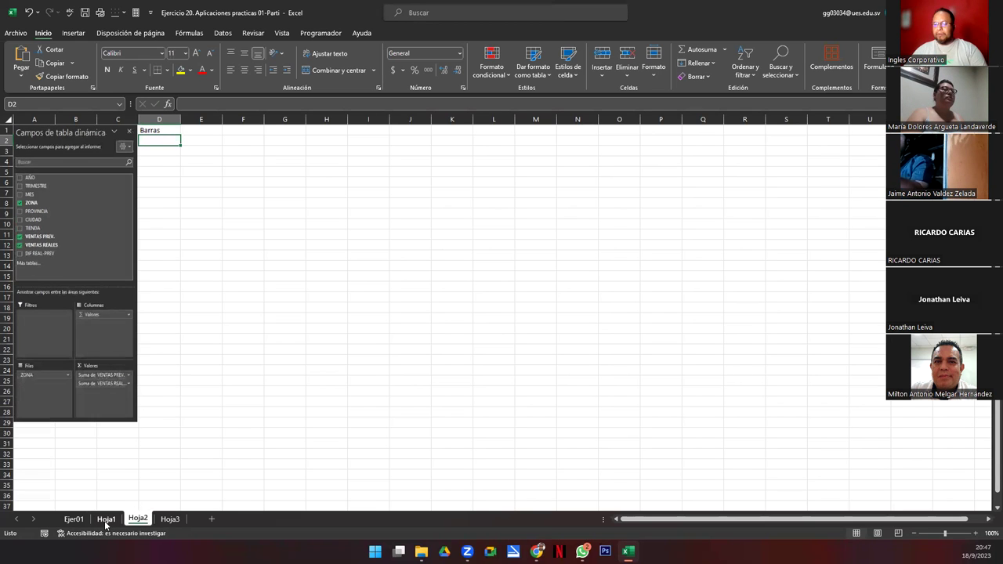
# Step: Clear the Columnas and Barras labels from O1:V1 on Ejer01
pyautogui.click(74, 519)
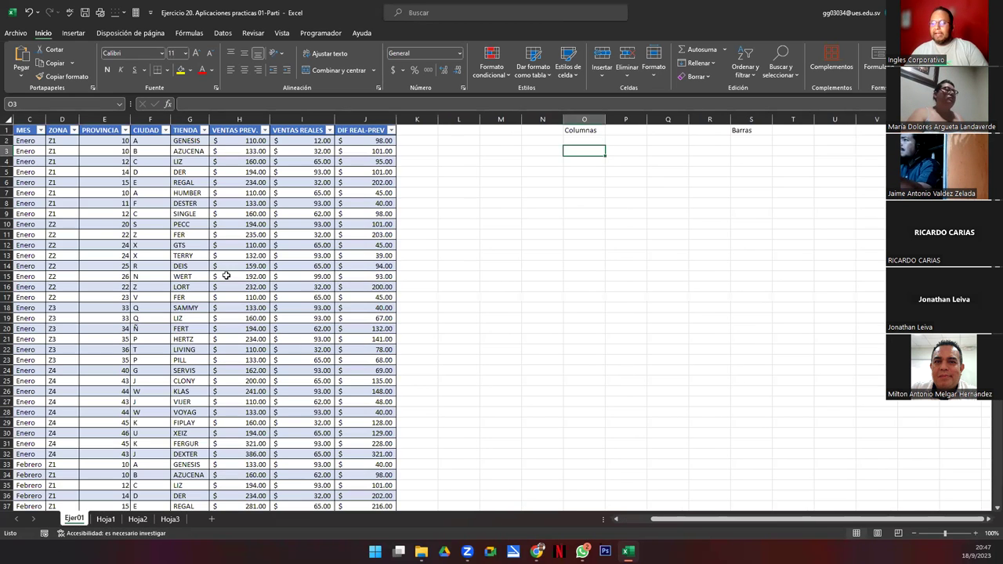
pyautogui.moveTo(593, 130); pyautogui.dragTo(878, 131)
pyautogui.press('Delete')
# Step: On Hoja1, move the field-list picture to the right and the Columnas label to P1
pyautogui.click(106, 520)
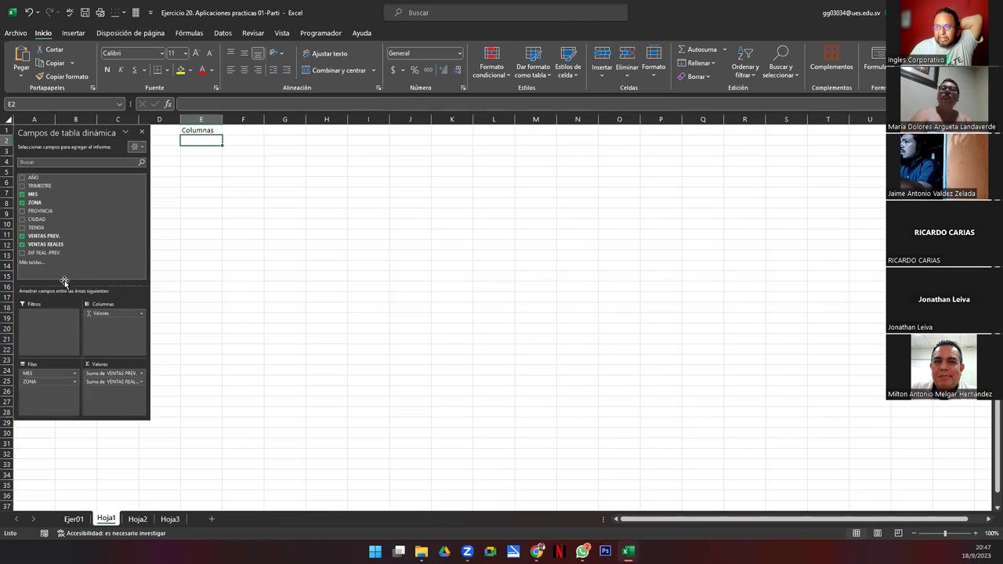
pyautogui.moveTo(69, 271); pyautogui.dragTo(777, 261)
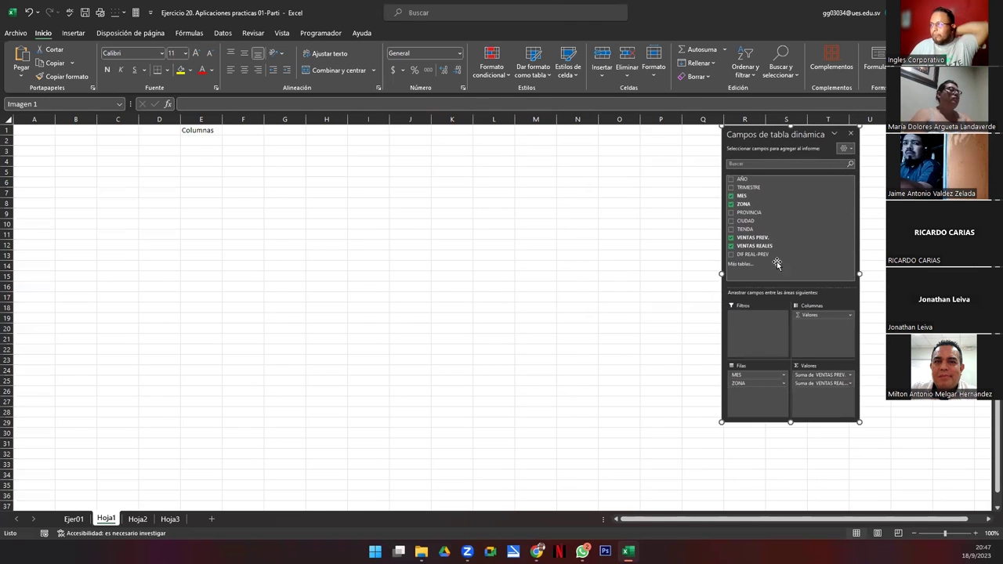
pyautogui.click(192, 133)
pyautogui.moveTo(213, 139); pyautogui.dragTo(674, 135)
pyautogui.moveTo(743, 139); pyautogui.dragTo(698, 133)
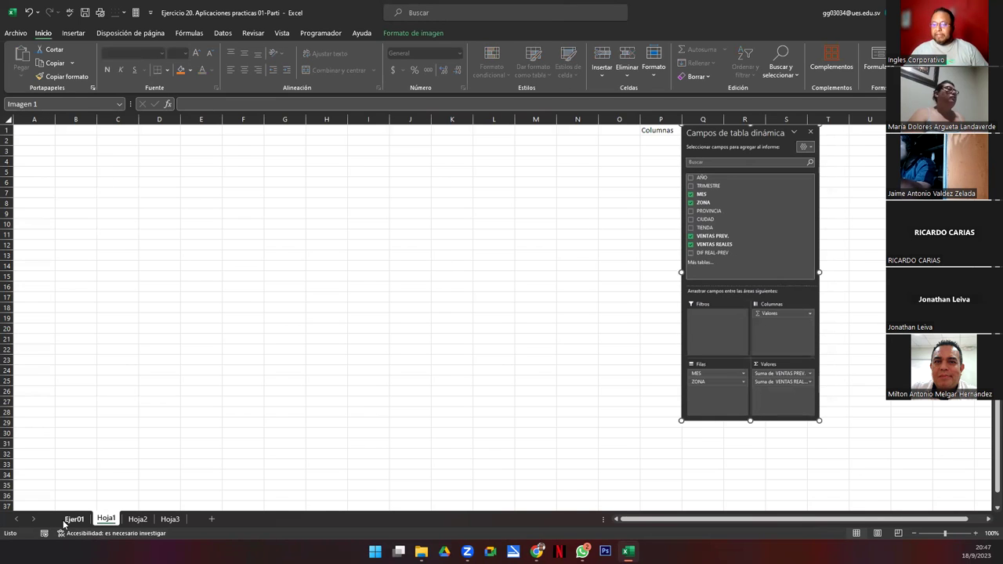
# Step: Return to Ejer01 and select a cell inside the sales table
pyautogui.click(72, 519)
pyautogui.click(107, 286)
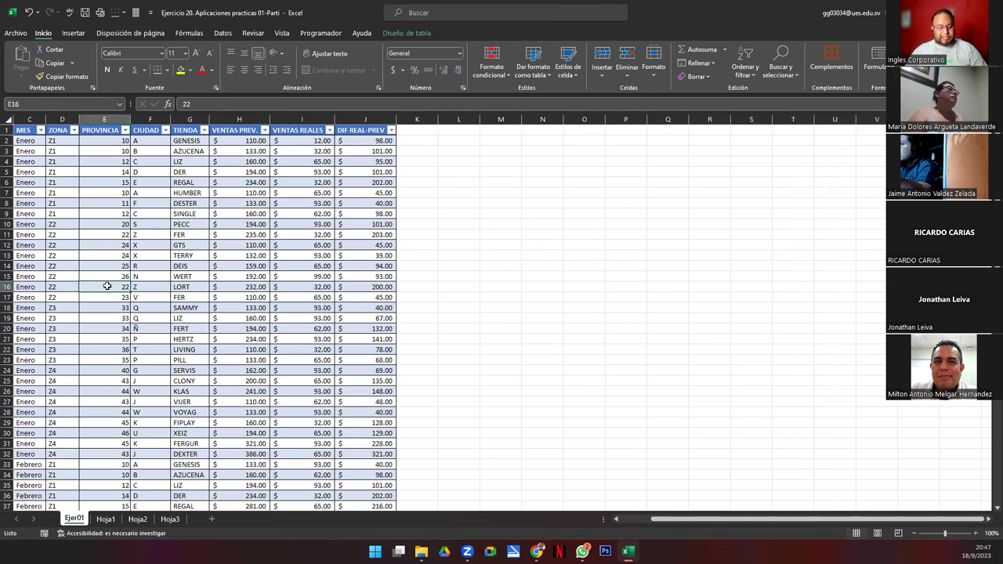
pyautogui.click(69, 35)
# Step: Create a pivot table from the sales table at Hoja1!$A$1
pyautogui.click(27, 60)
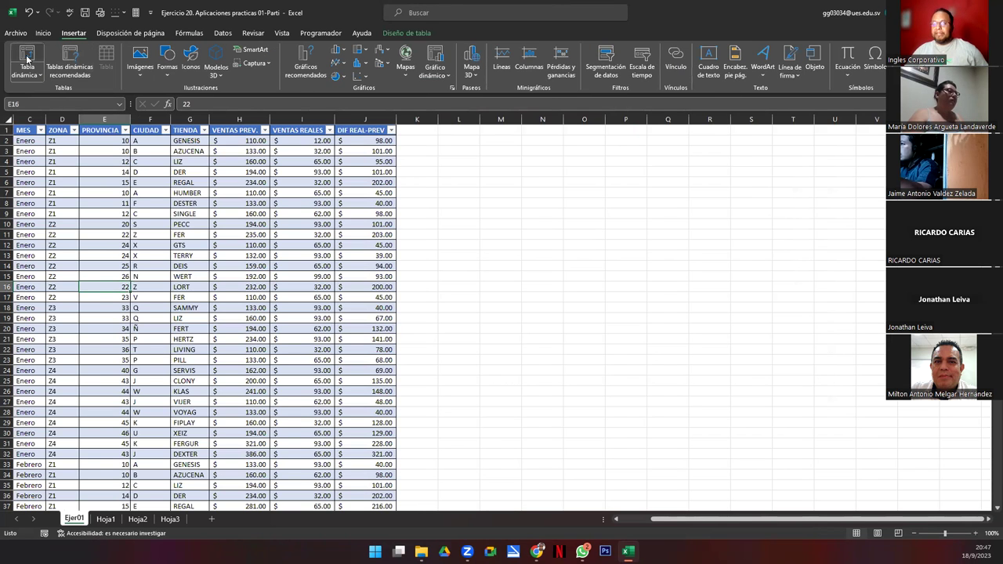
pyautogui.click(472, 270)
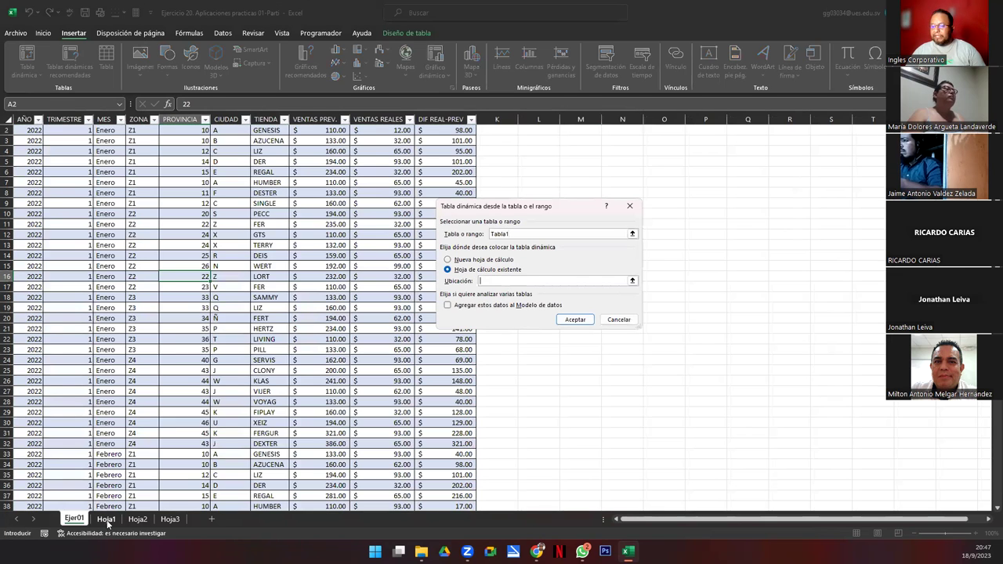
pyautogui.click(107, 520)
pyautogui.click(33, 130)
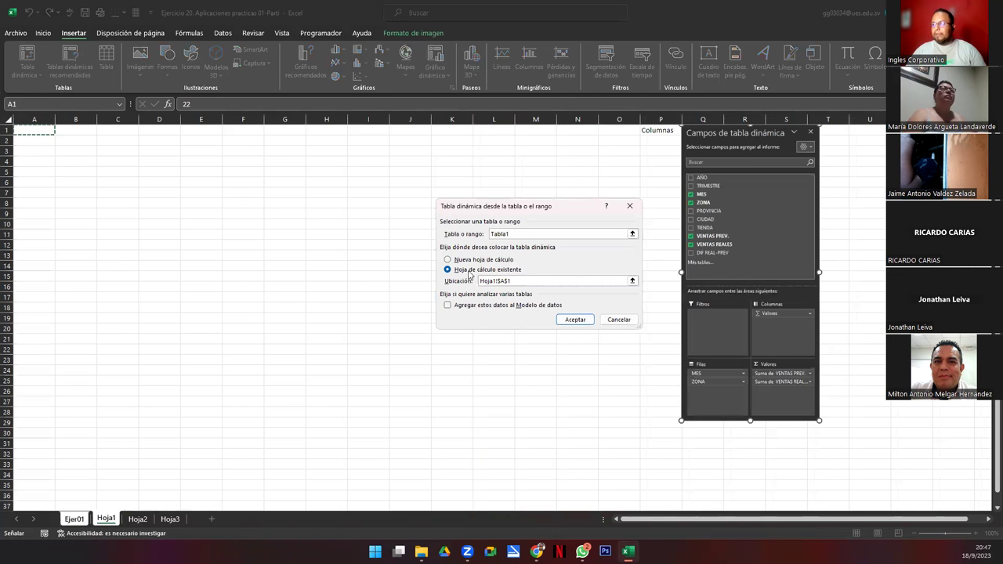
pyautogui.click(574, 319)
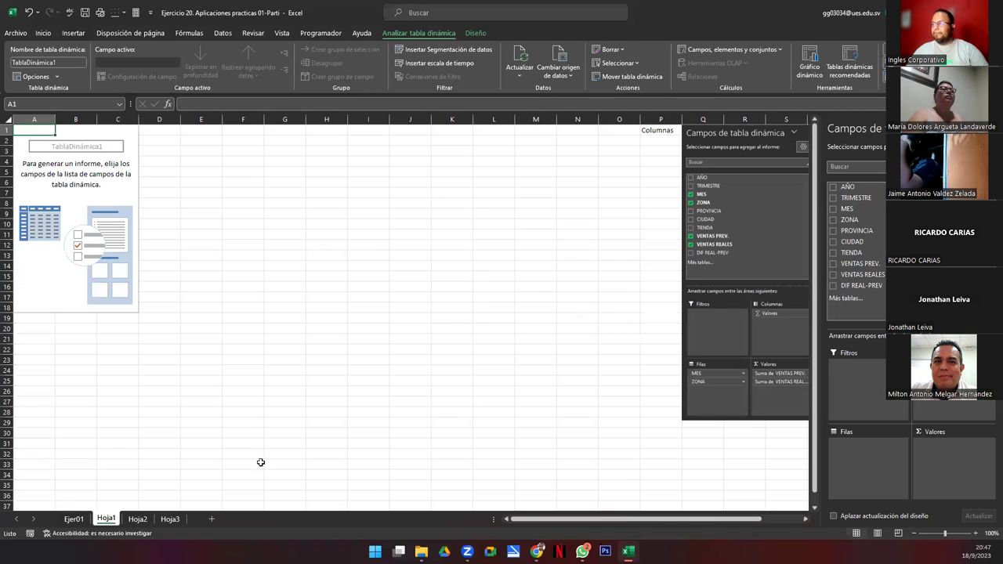
pyautogui.moveTo(700, 218); pyautogui.dragTo(658, 230)
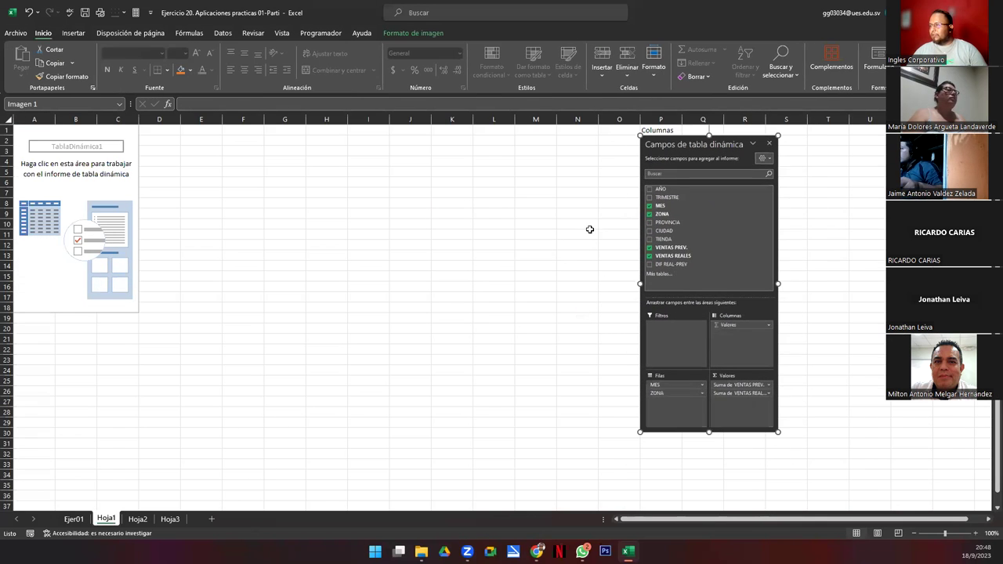
pyautogui.click(86, 211)
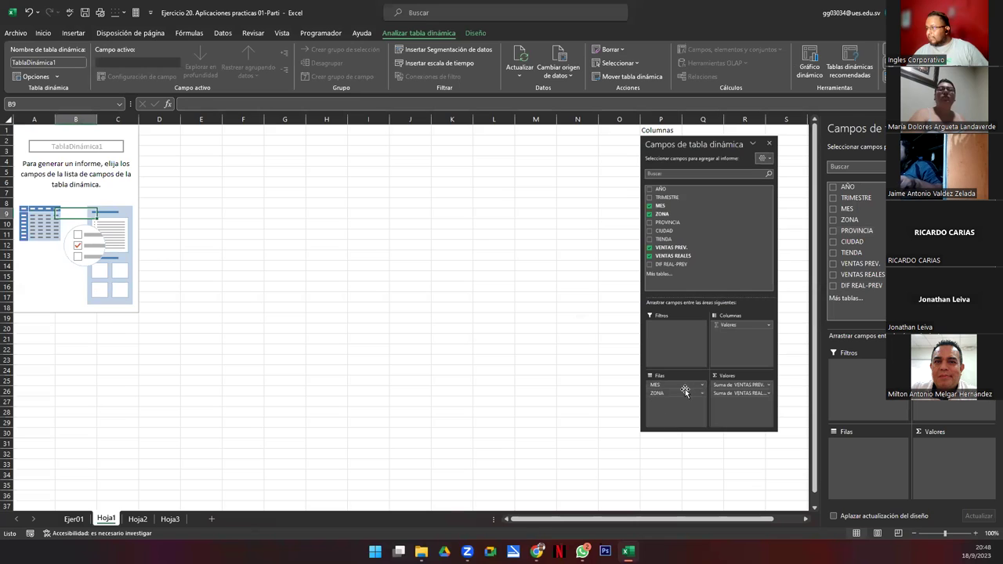
# Step: Put MES and ZONA in Filas and sum VENTAS PREV. and VENTAS REALES in Valores
pyautogui.moveTo(847, 209); pyautogui.dragTo(869, 449)
pyautogui.moveTo(850, 220); pyautogui.dragTo(873, 448)
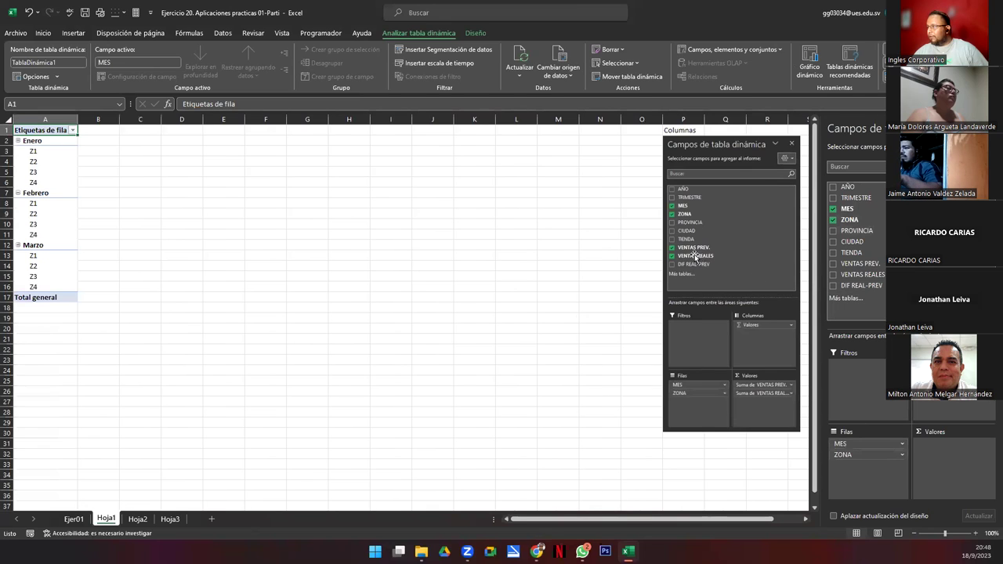
pyautogui.moveTo(861, 264); pyautogui.dragTo(954, 463)
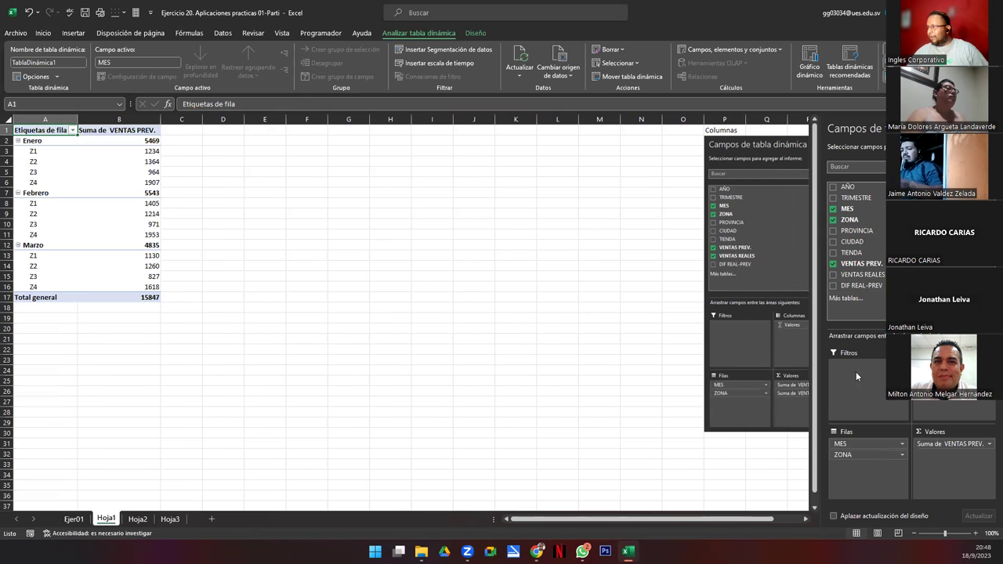
pyautogui.moveTo(862, 275); pyautogui.dragTo(938, 458)
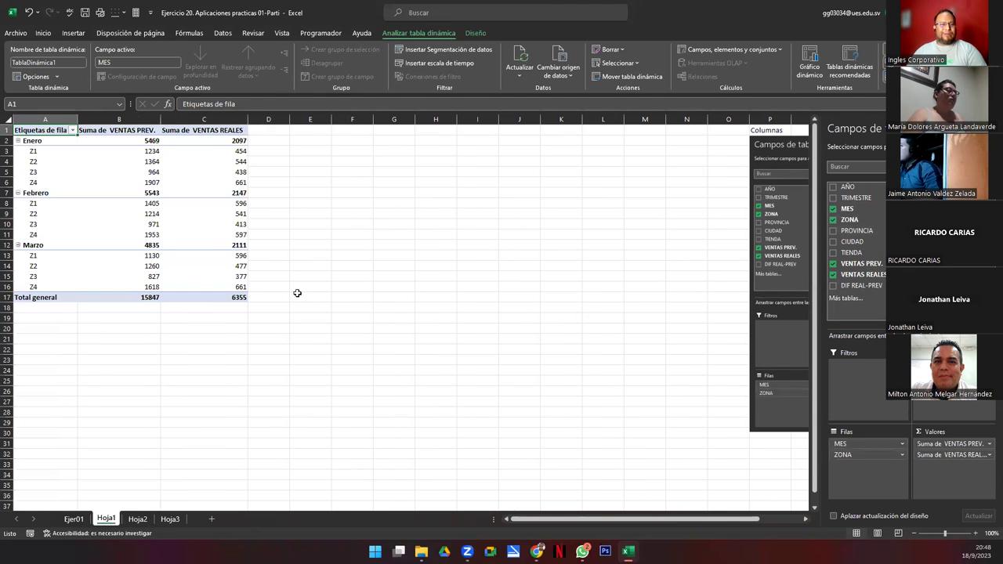
pyautogui.moveTo(782, 142); pyautogui.dragTo(641, 134)
pyautogui.click(192, 219)
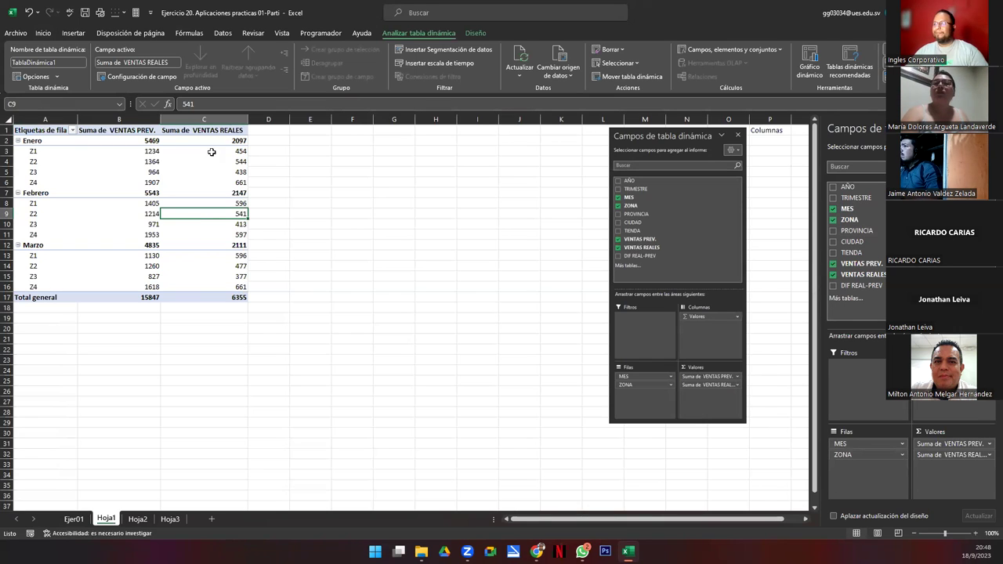
pyautogui.click(709, 49)
# Step: Name a new calculated field Resta and insert VENTAS PREV. and VENTAS REALES into its formula
pyautogui.click(709, 49)
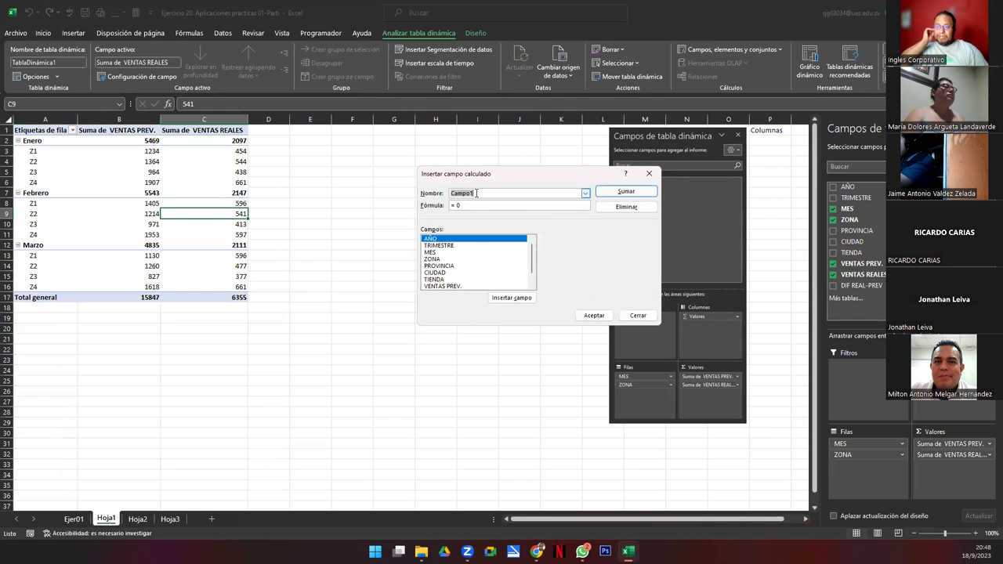
pyautogui.write('Resta')
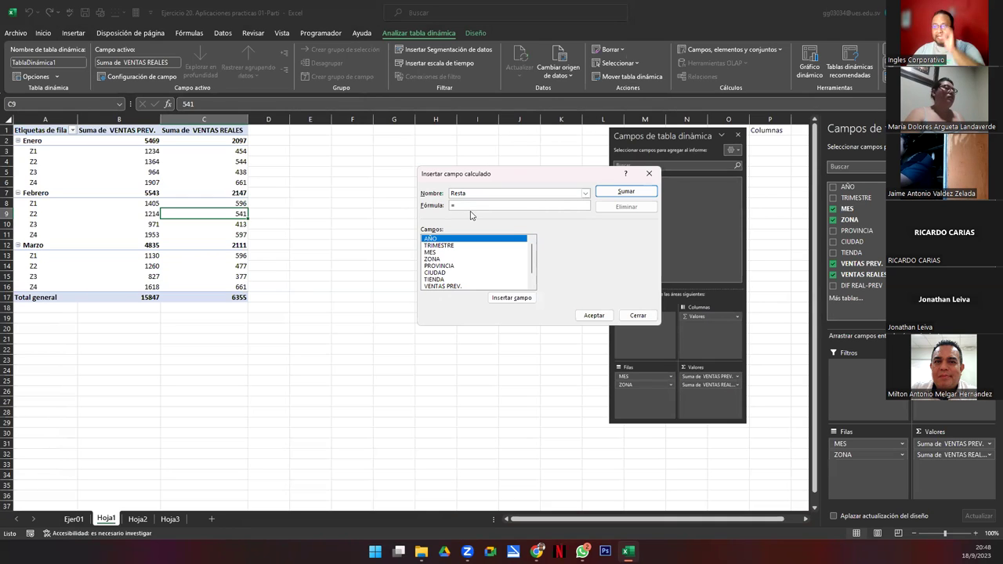
pyautogui.doubleClick(443, 286)
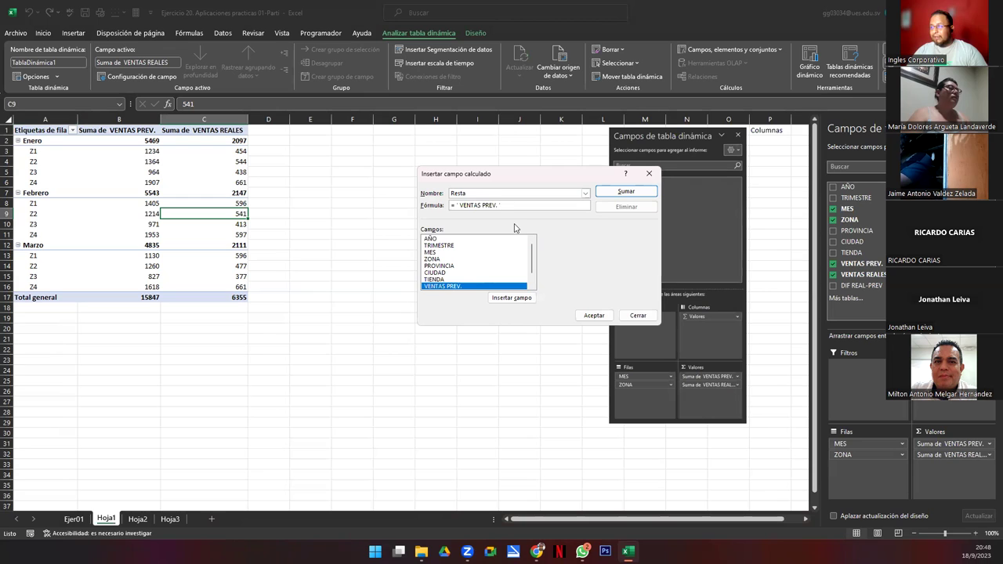
pyautogui.scroll(-1, 533, 284)
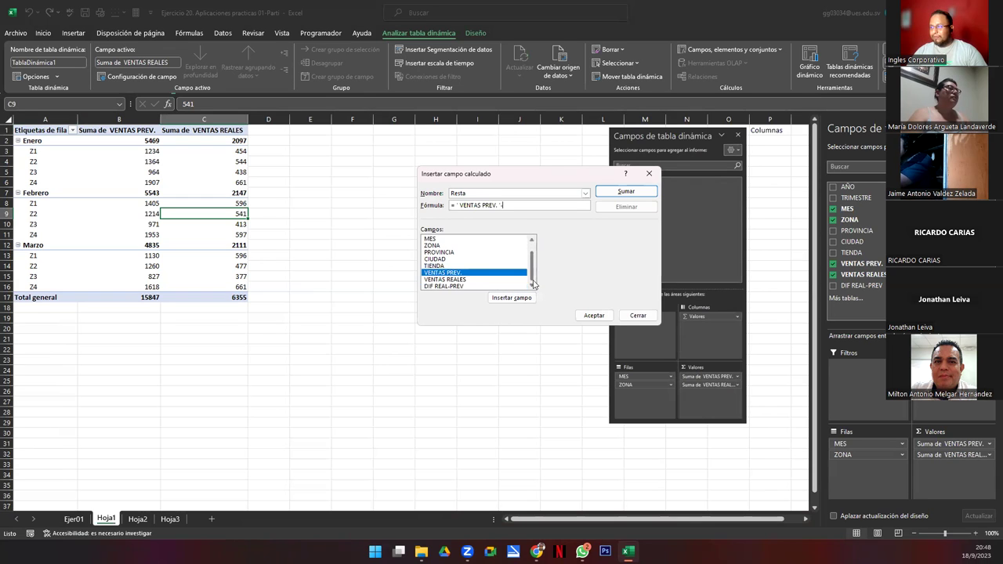
pyautogui.doubleClick(445, 279)
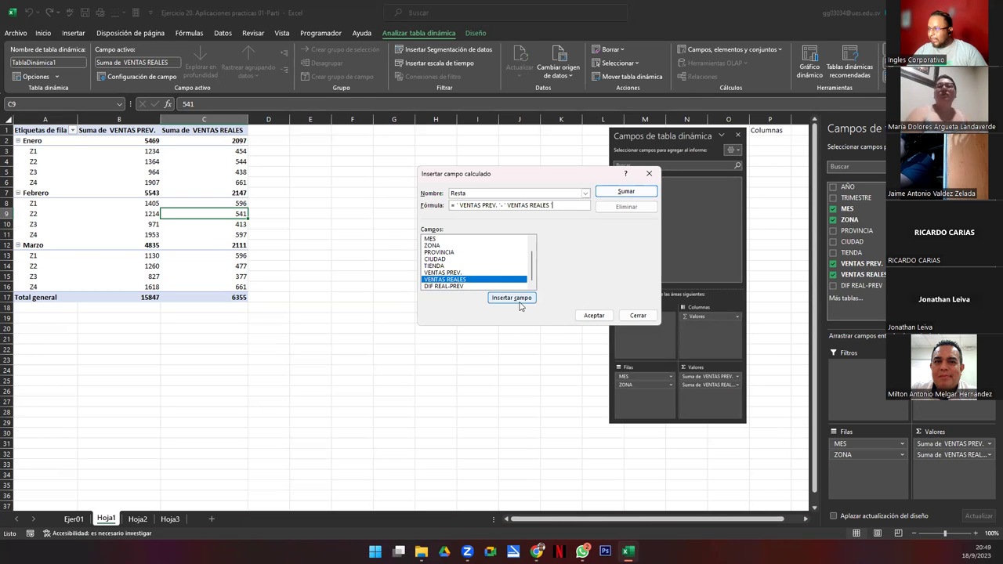
pyautogui.click(520, 301)
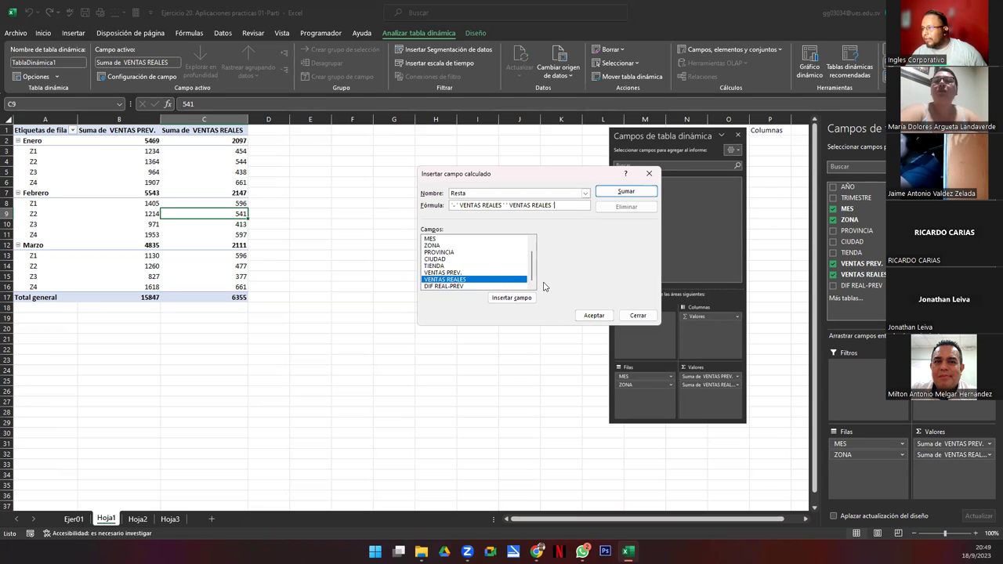
pyautogui.click(593, 315)
# Step: Correct the Resta formula after Excel reports formula errors
pyautogui.click(472, 330)
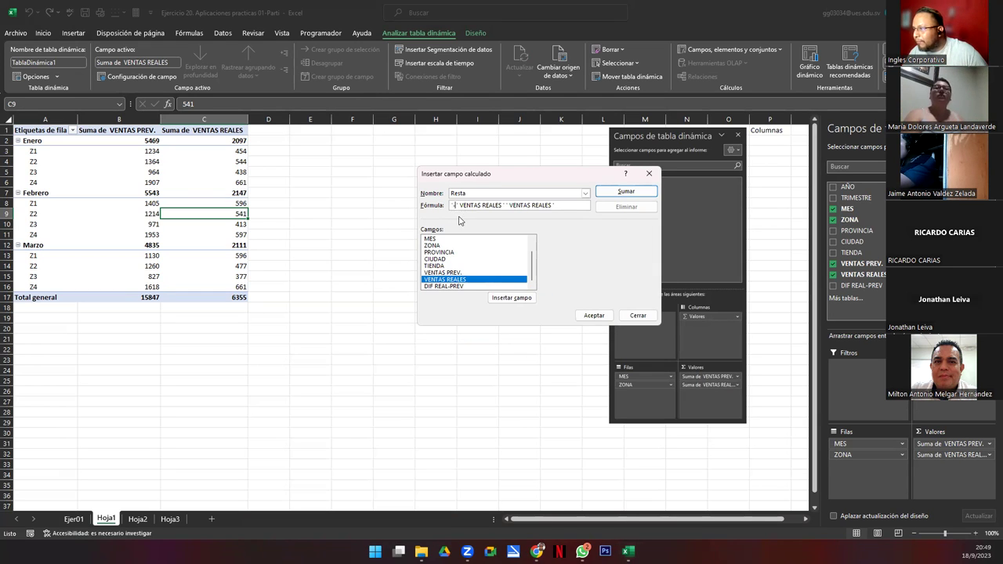
pyautogui.press('Left')
pyautogui.press('BackSpace')
pyautogui.press('BackSpace')
pyautogui.press('BackSpace')
pyautogui.press('BackSpace')
pyautogui.press('BackSpace')
pyautogui.press('BackSpace')
pyautogui.press('BackSpace')
pyautogui.press('BackSpace')
pyautogui.press('BackSpace')
pyautogui.press('BackSpace')
pyautogui.press('BackSpace')
pyautogui.press('BackSpace')
pyautogui.press('BackSpace')
pyautogui.press('BackSpace')
pyautogui.press('BackSpace')
pyautogui.write("'")
pyautogui.click(594, 315)
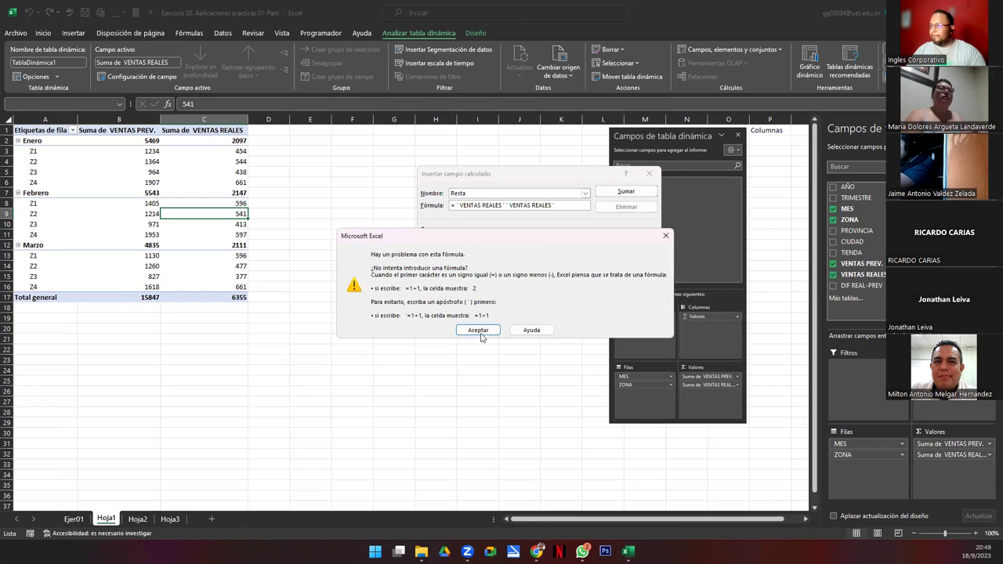
pyautogui.click(477, 330)
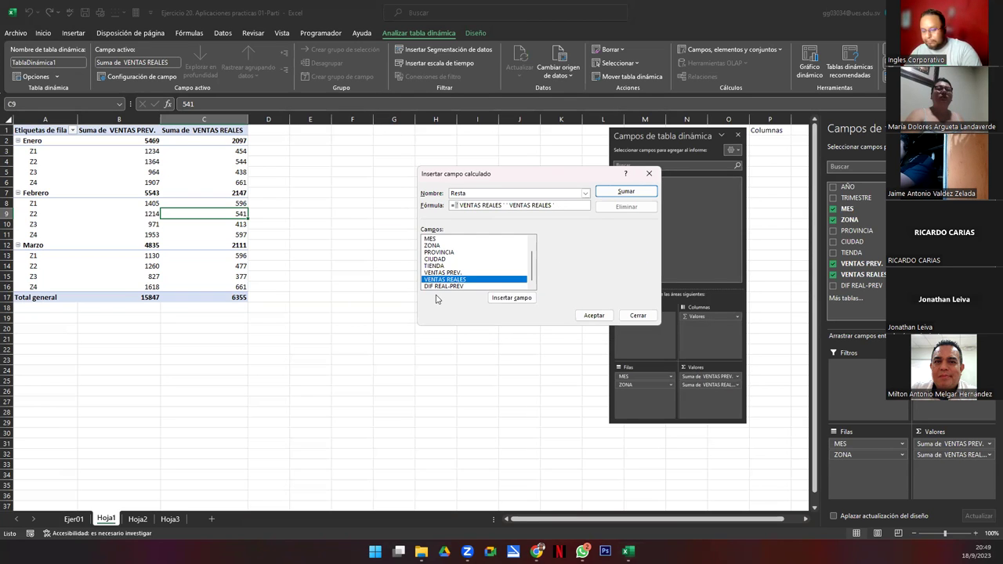
pyautogui.press('BackSpace')
pyautogui.press('BackSpace')
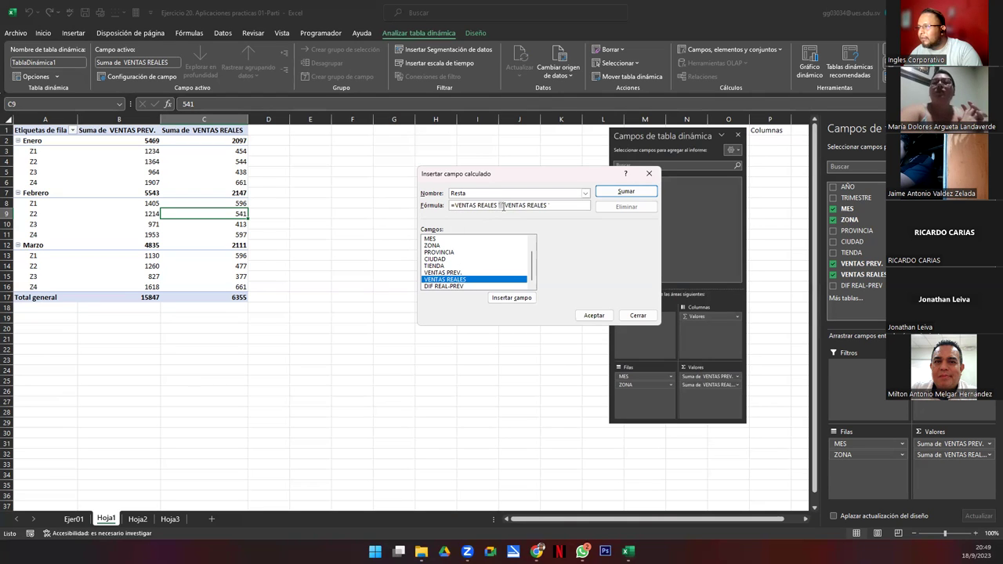
pyautogui.write('-')
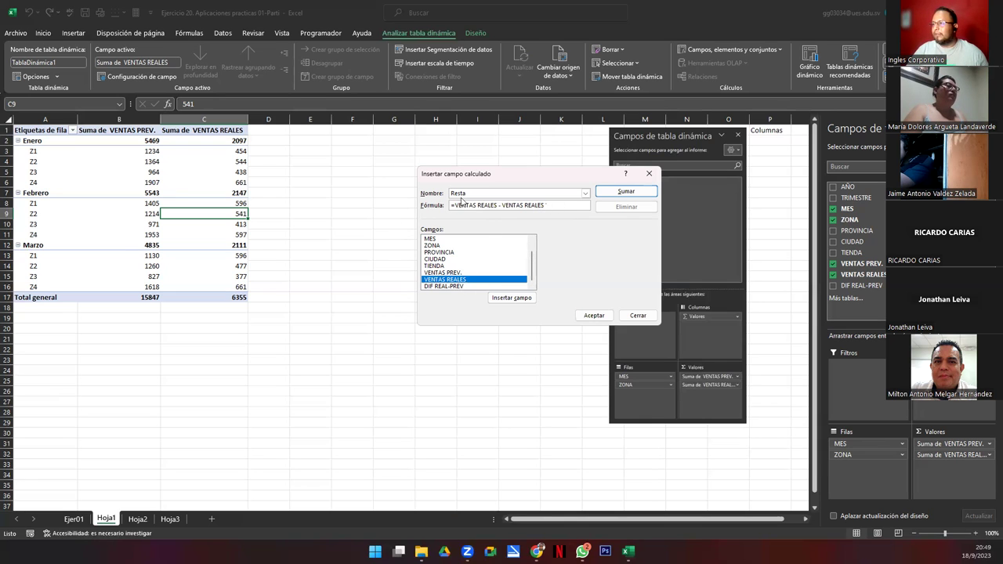
# Step: Rebuild the formula as ='VENTAS PREV.'-'VENTAS REALES' and confirm the Resta field
pyautogui.click(457, 204)
pyautogui.hotkey('shift', 'End')
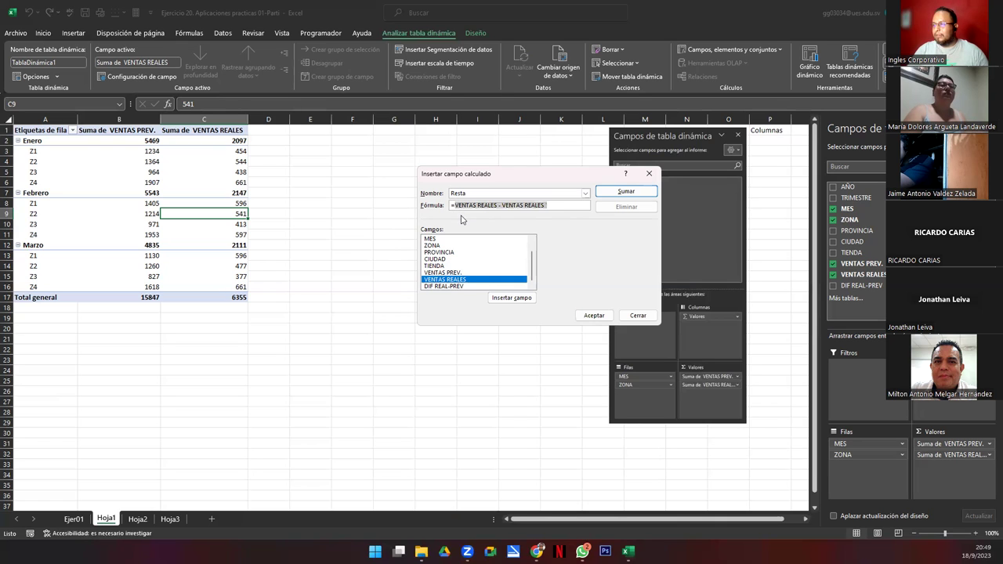
pyautogui.doubleClick(459, 272)
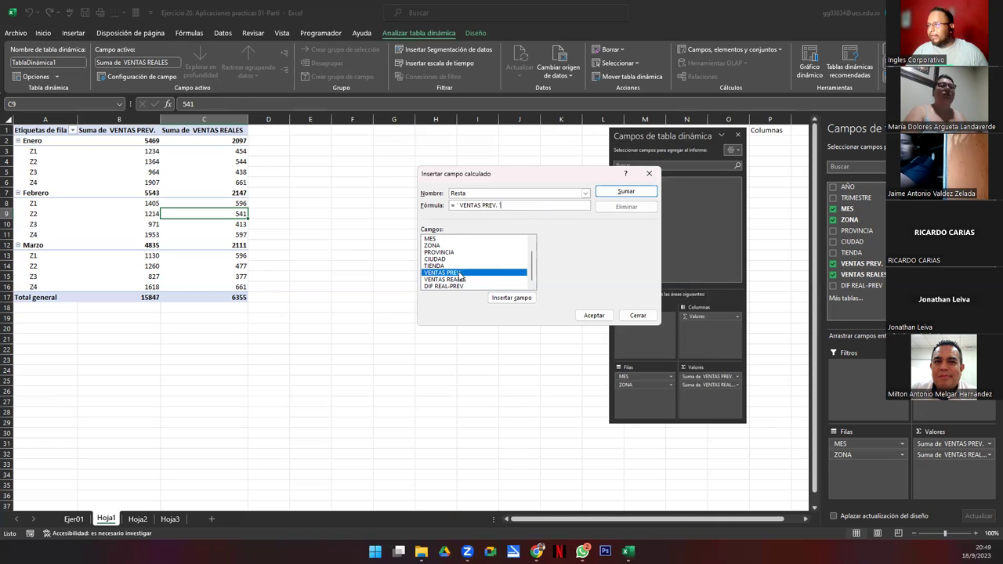
pyautogui.write('-')
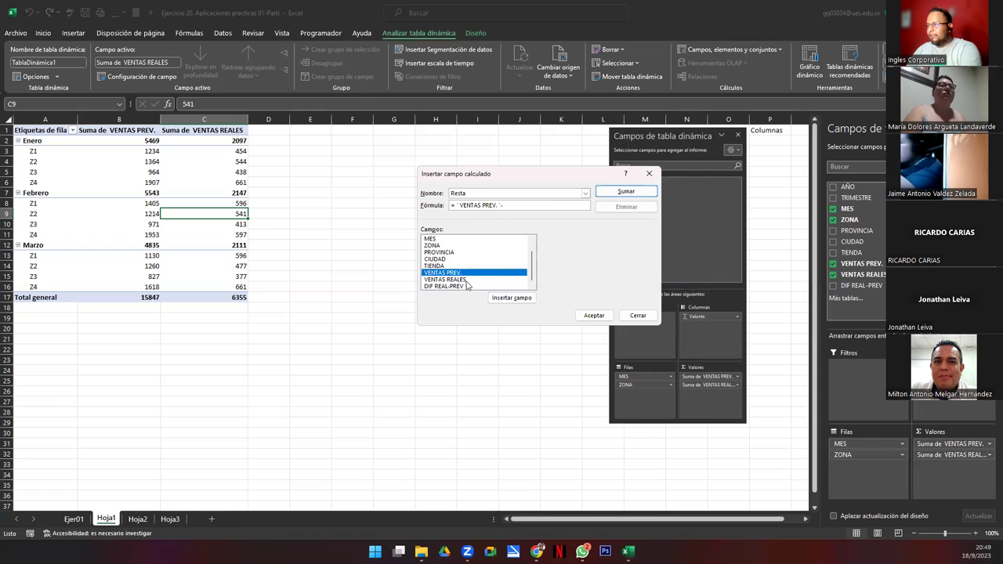
pyautogui.doubleClick(445, 279)
pyautogui.click(593, 316)
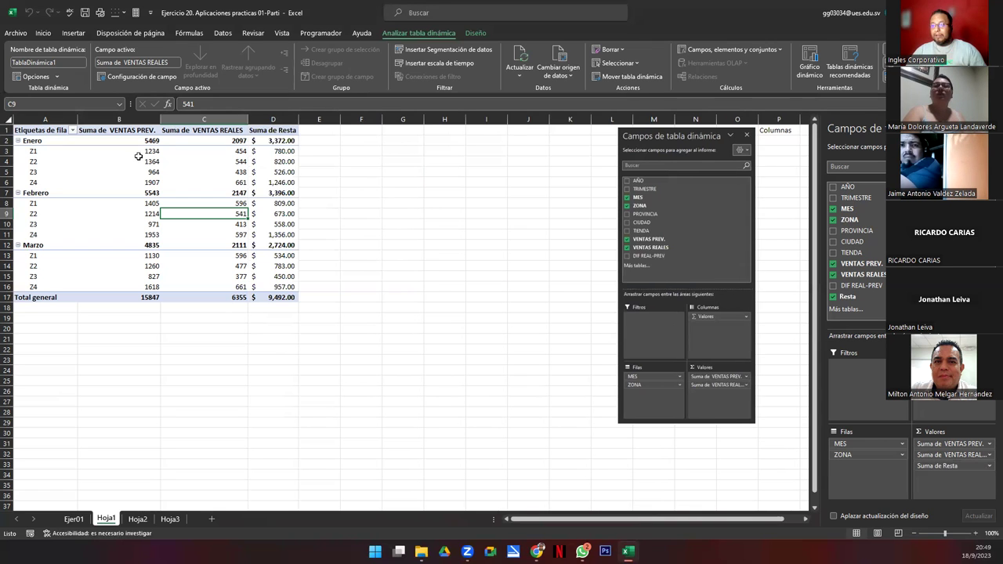
pyautogui.moveTo(129, 140); pyautogui.dragTo(219, 297)
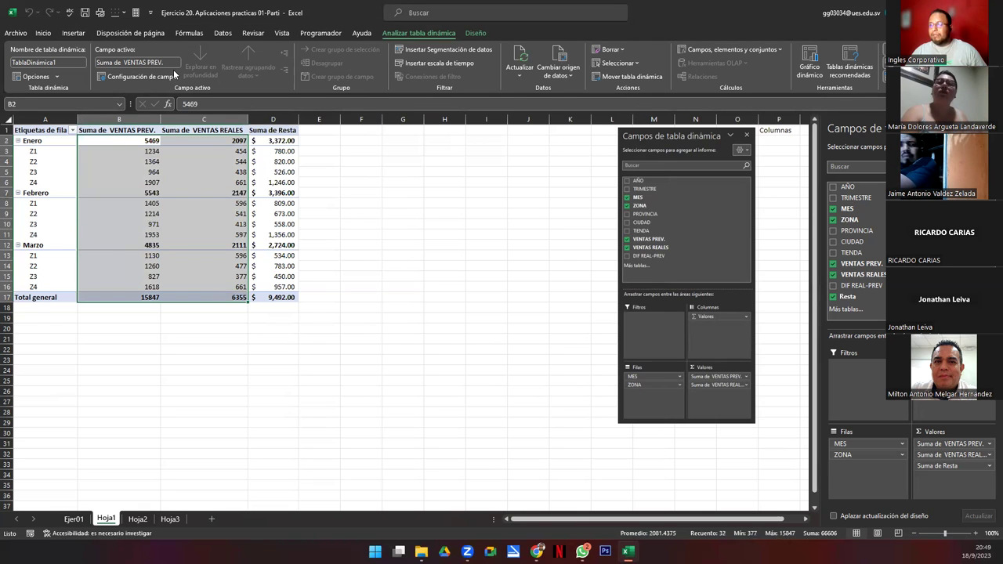
pyautogui.click(43, 33)
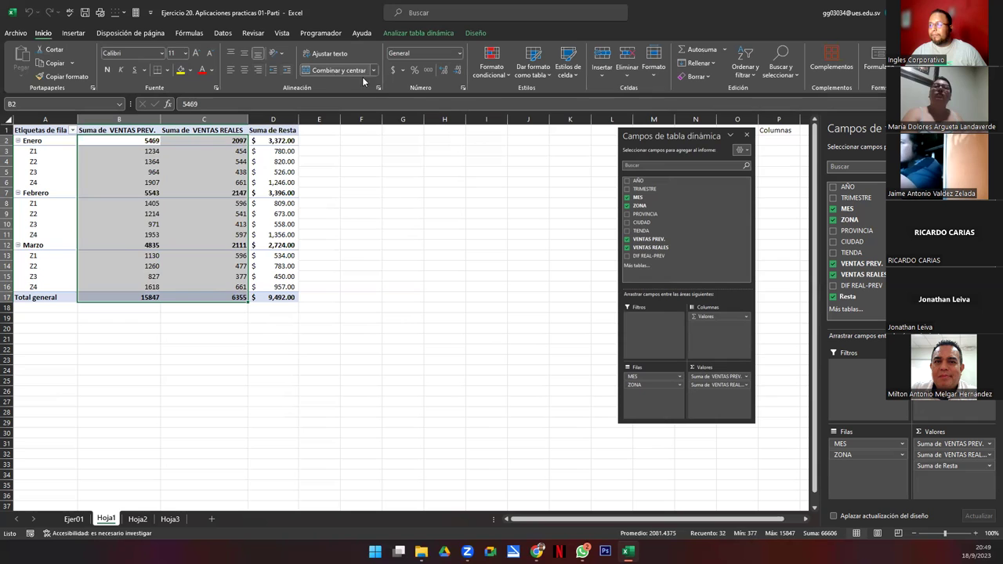
# Step: Format the VENTAS PREV. and VENTAS REALES values as accounting with $ and two decimals
pyautogui.click(391, 71)
pyautogui.click(227, 224)
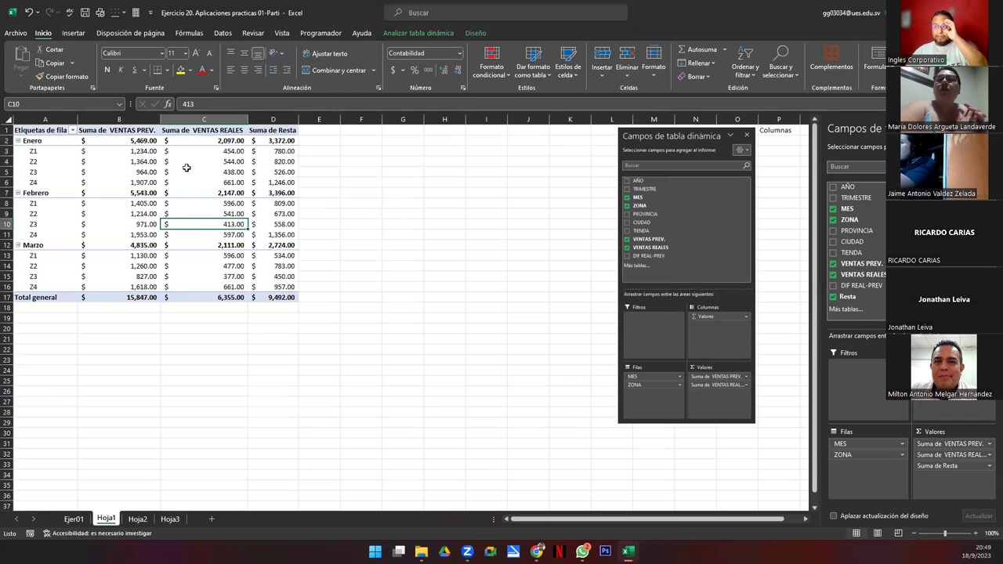
pyautogui.click(239, 161)
pyautogui.moveTo(237, 152); pyautogui.dragTo(268, 156)
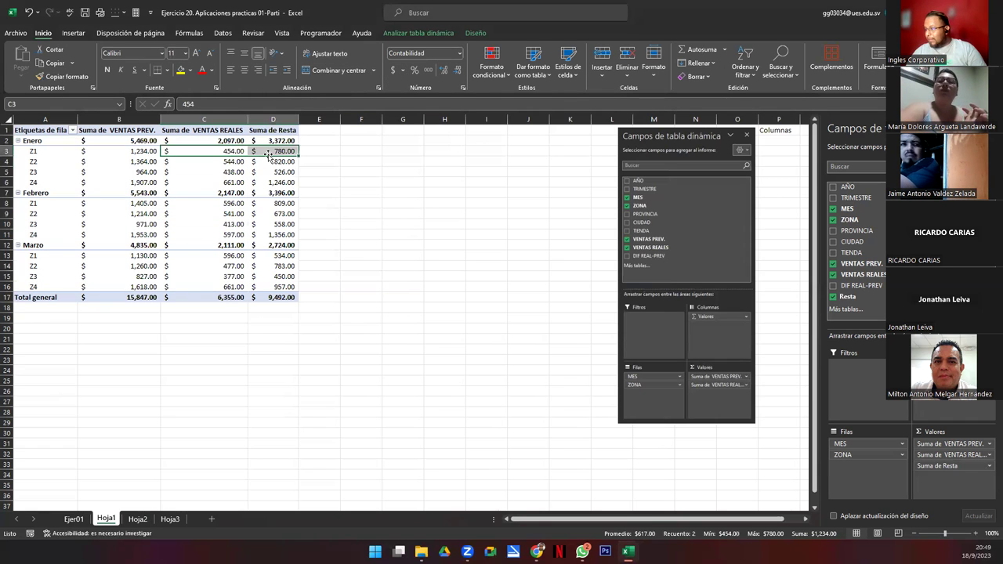
pyautogui.click(139, 152)
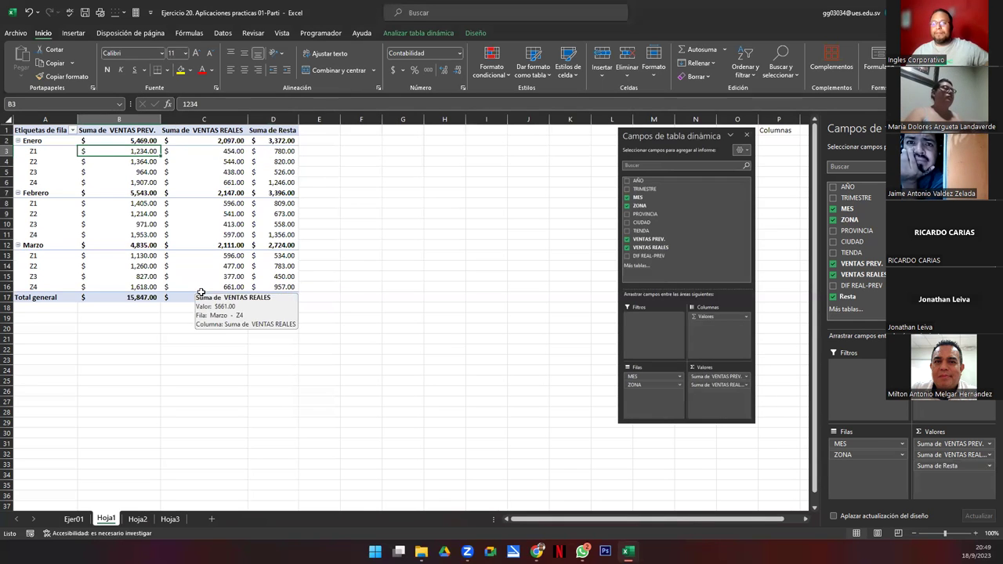
pyautogui.click(142, 244)
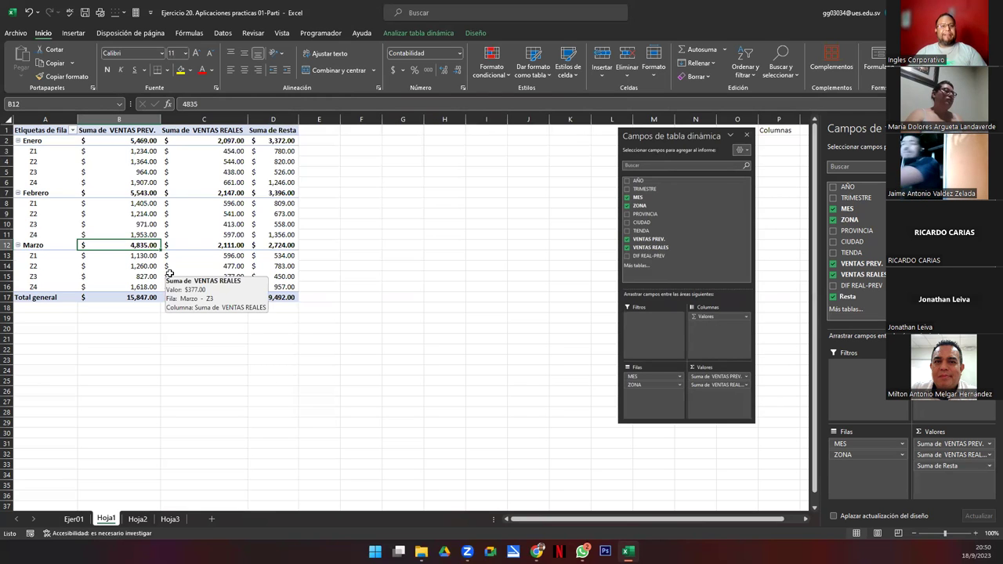
# Step: Widen column D to fit the Resta values and delete the stray field-list picture
pyautogui.moveTo(248, 119); pyautogui.dragTo(255, 119)
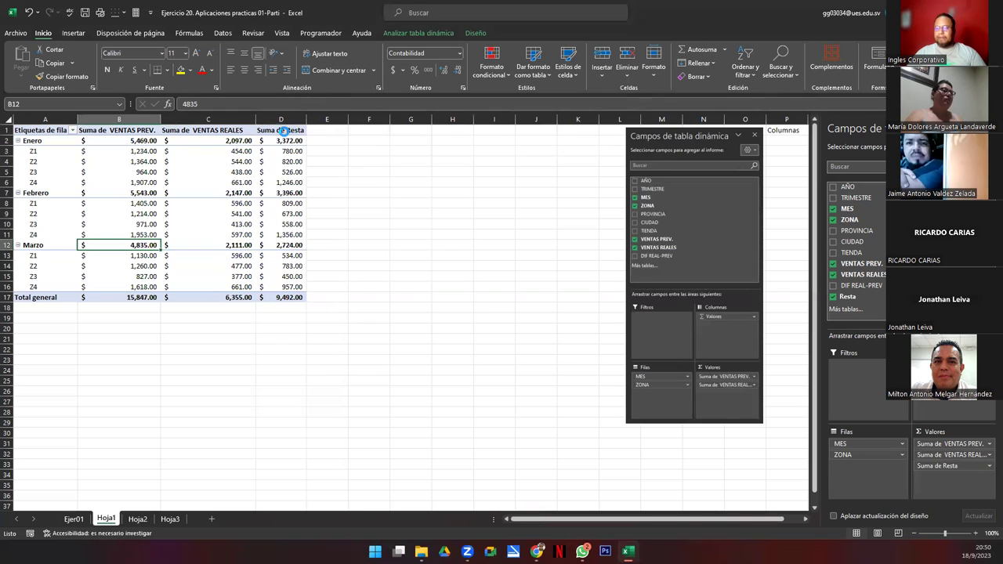
pyautogui.hotkey('ctrl', 'z')
pyautogui.moveTo(315, 129); pyautogui.dragTo(325, 129)
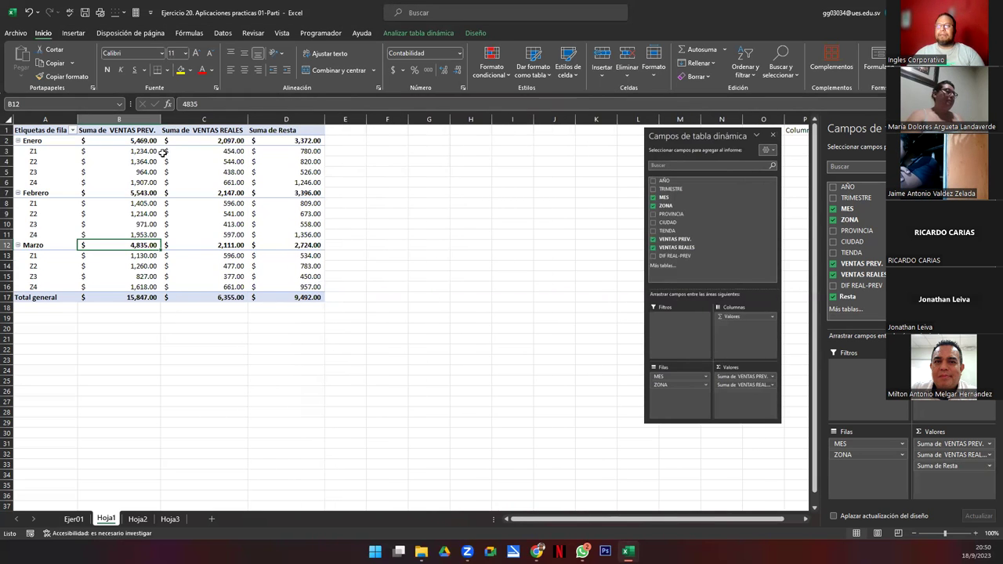
pyautogui.click(715, 218)
pyautogui.press('Delete')
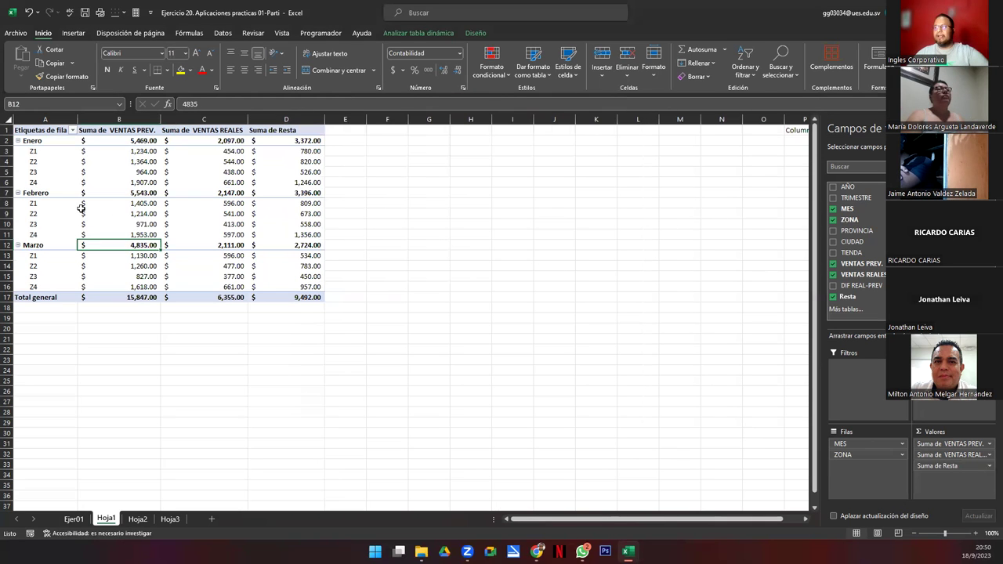
pyautogui.click(82, 213)
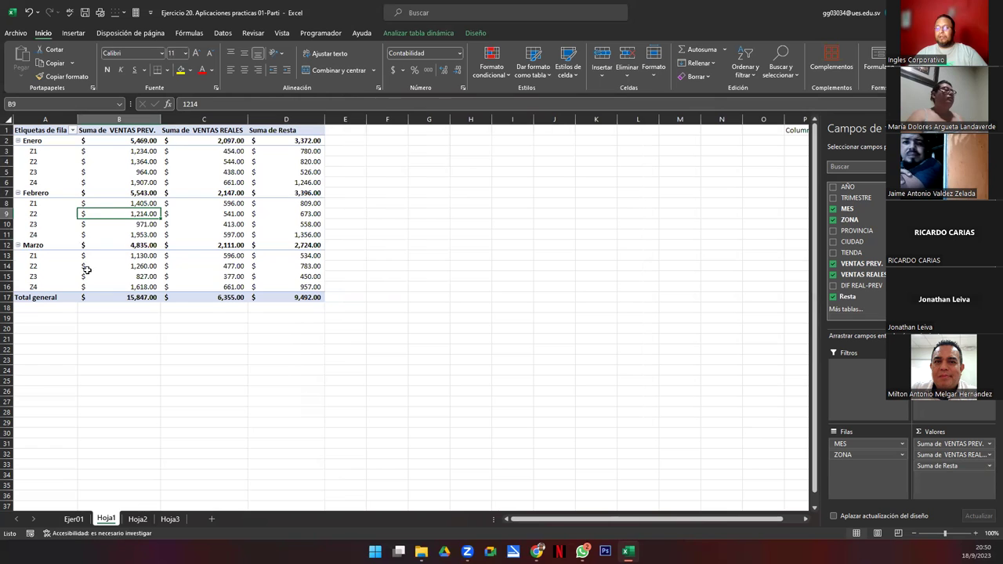
# Step: Apply a green medium pivot table style, replacing a first yellow choice
pyautogui.click(475, 33)
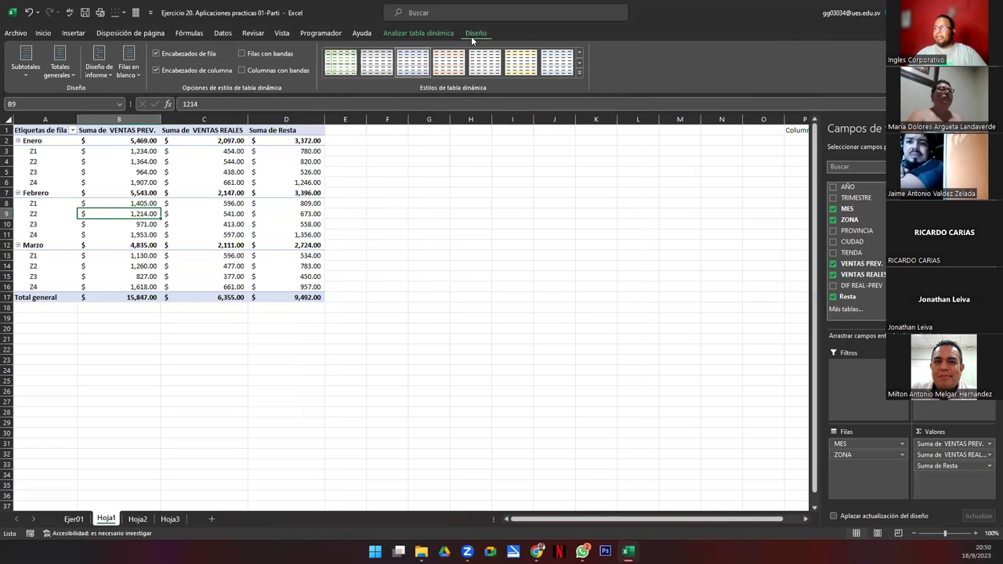
pyautogui.click(578, 74)
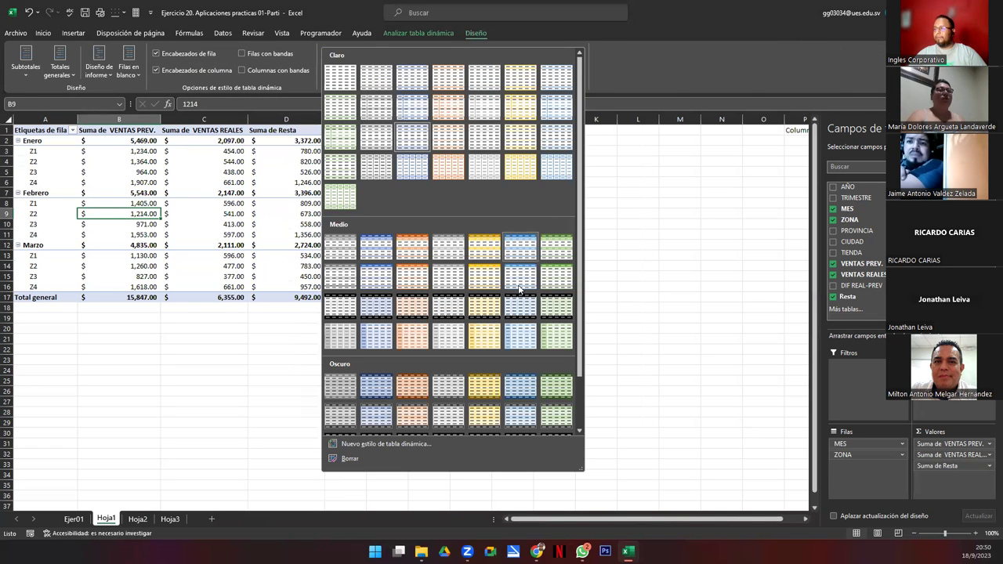
pyautogui.click(483, 309)
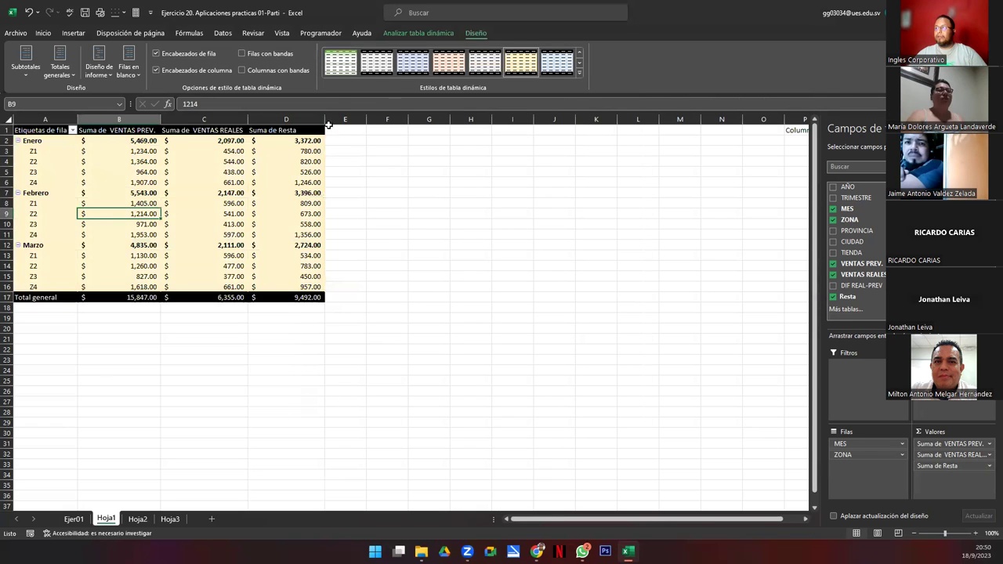
pyautogui.click(578, 73)
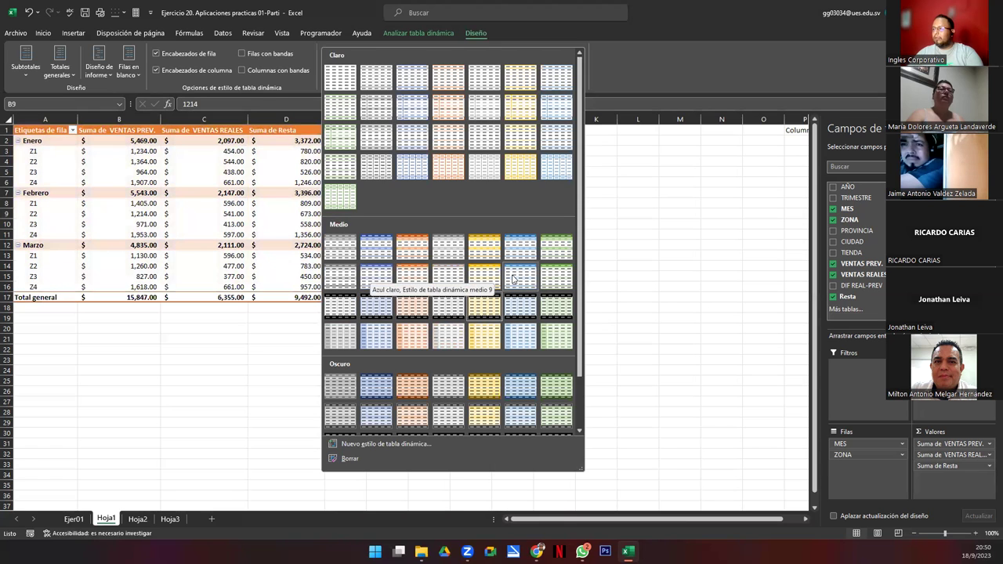
pyautogui.click(556, 393)
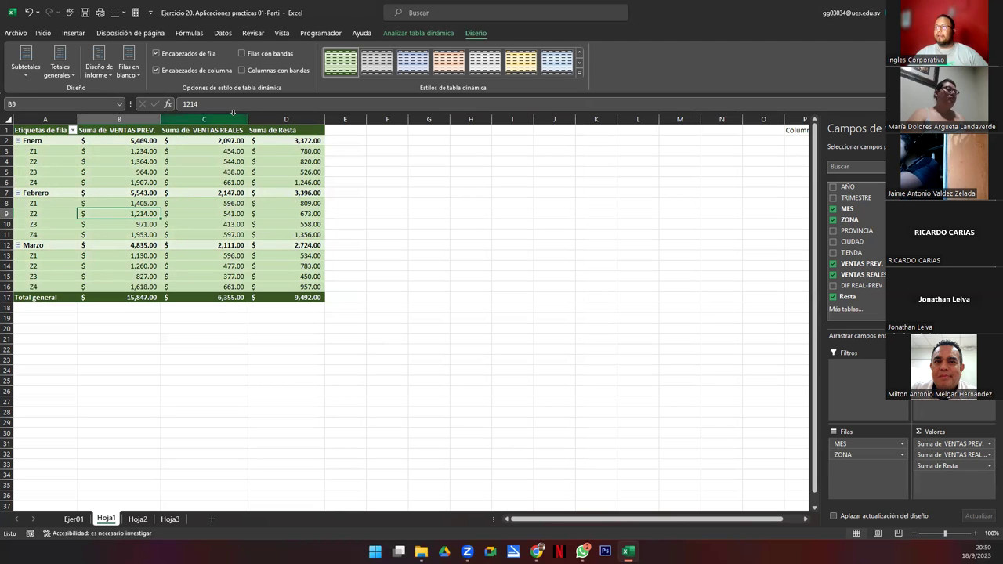
pyautogui.click(413, 34)
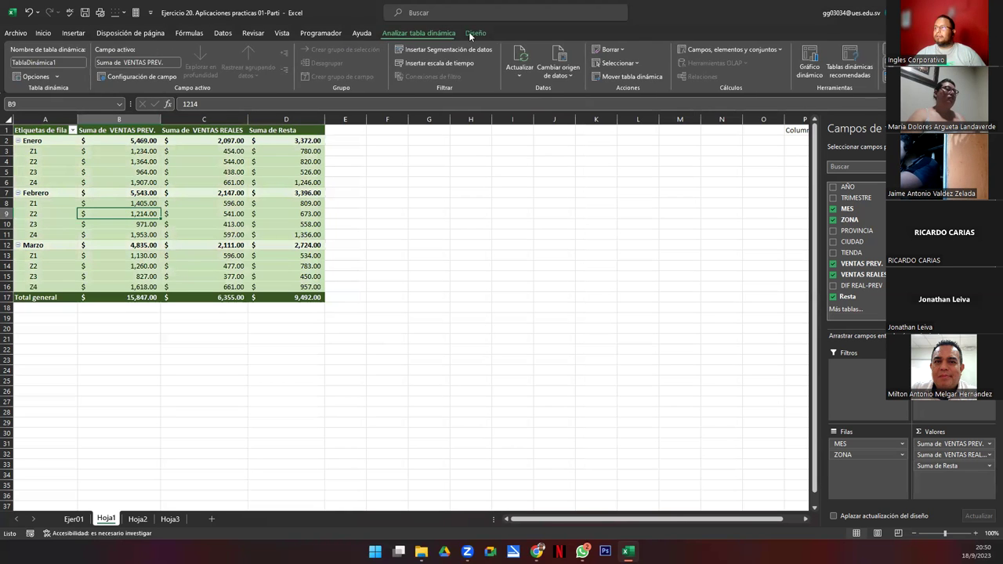
pyautogui.click(472, 33)
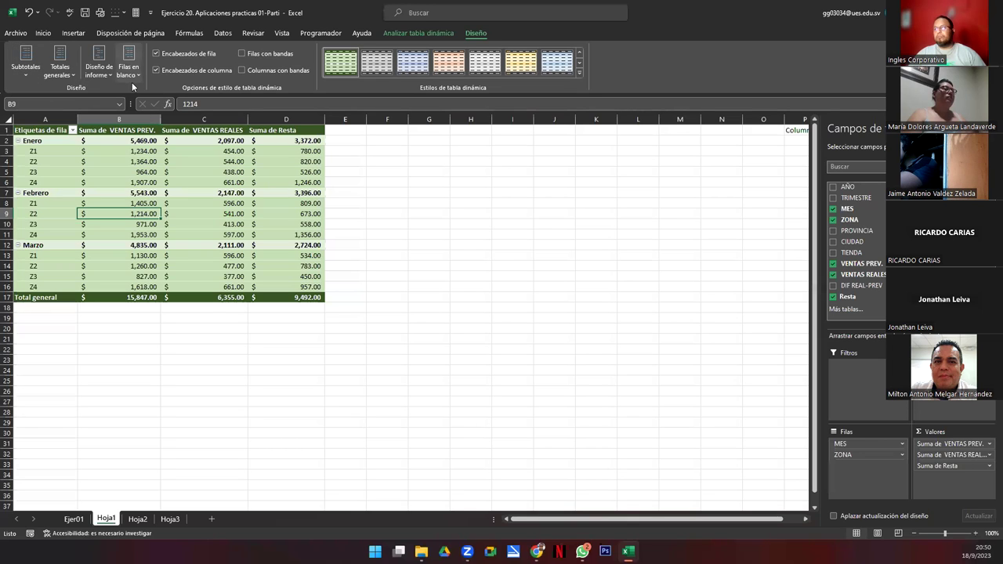
pyautogui.click(212, 189)
pyautogui.click(410, 33)
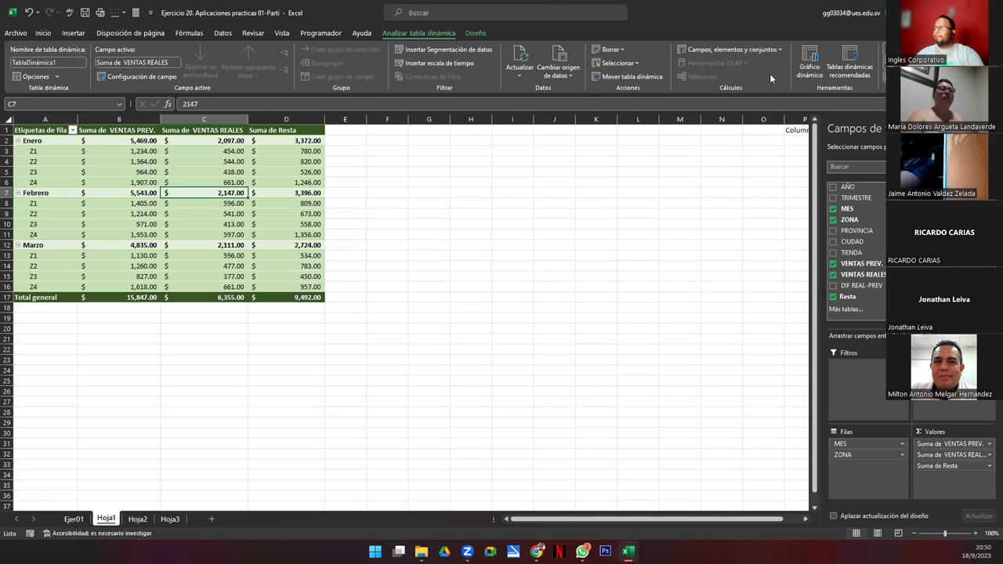
# Step: Insert a clustered column pivot chart and place it beside the pivot table
pyautogui.click(811, 62)
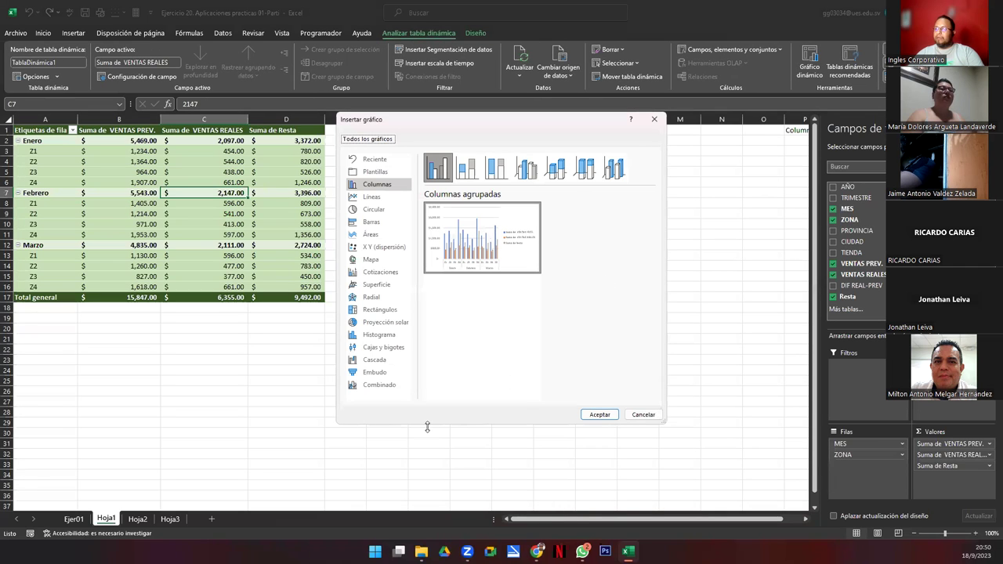
pyautogui.moveTo(439, 133); pyautogui.dragTo(438, 162)
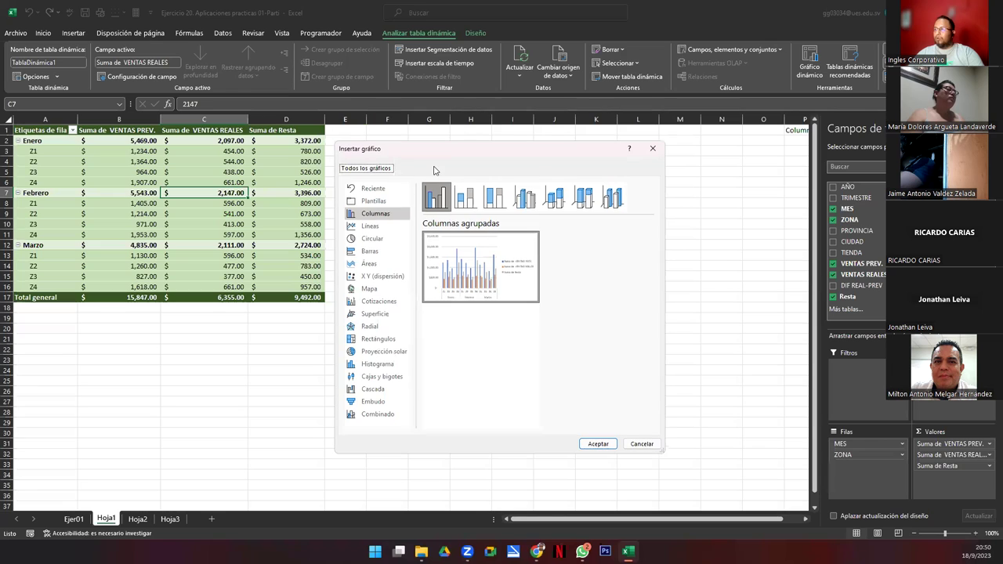
pyautogui.click(466, 199)
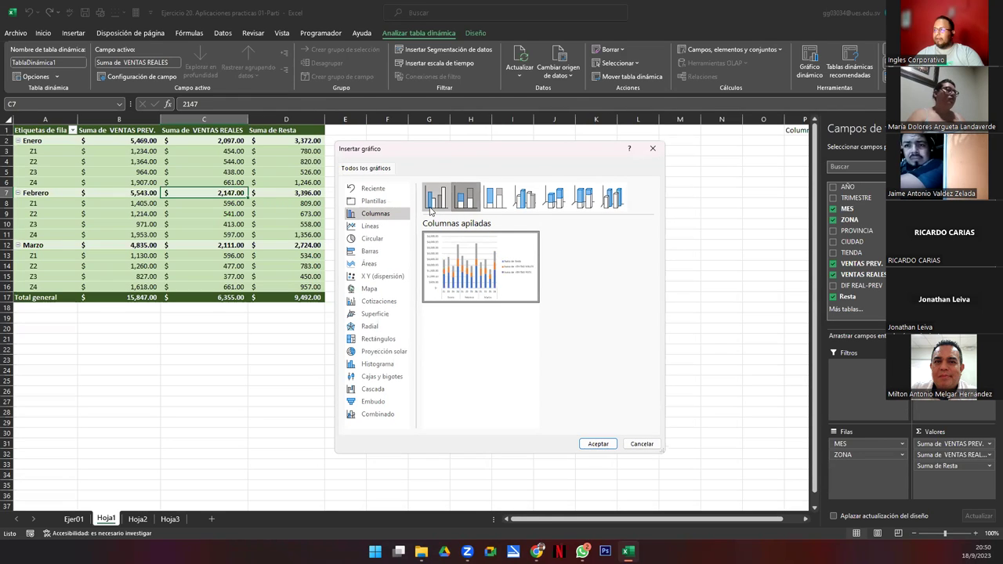
pyautogui.click(438, 203)
pyautogui.click(598, 445)
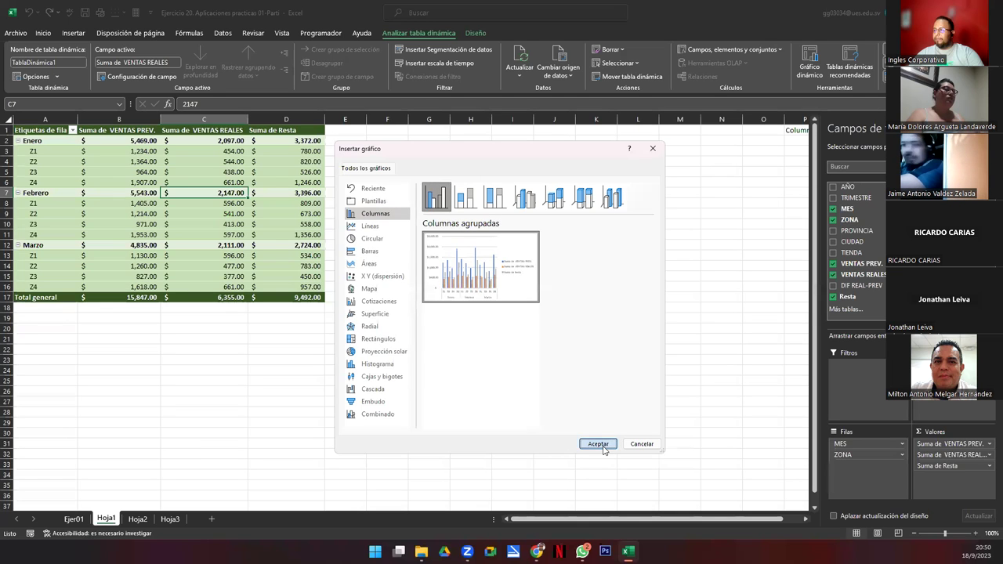
pyautogui.moveTo(343, 259); pyautogui.dragTo(403, 143)
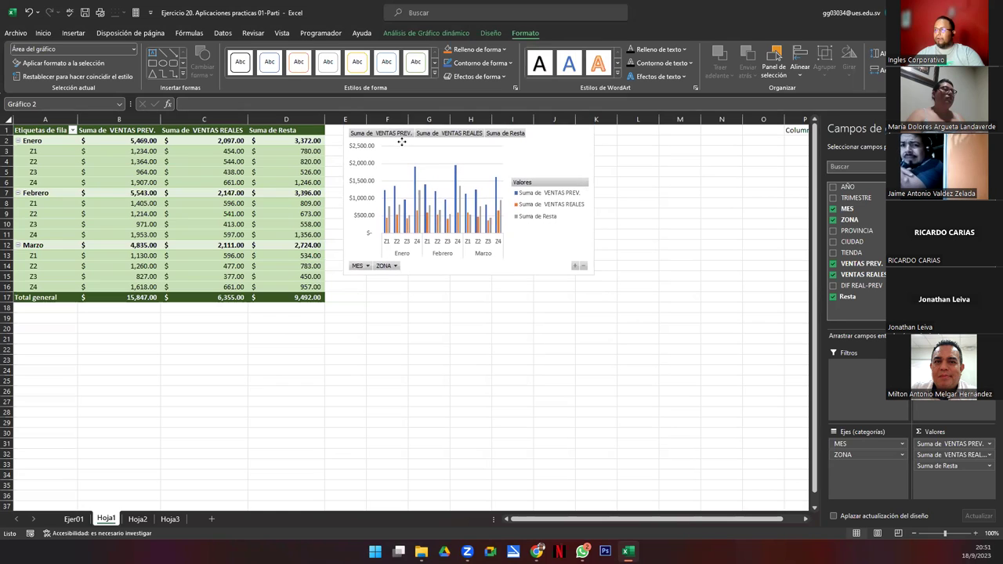
# Step: Narrow the pivot chart from both sides so the whole pivot table shows from column A
pyautogui.moveTo(729, 450); pyautogui.dragTo(803, 424)
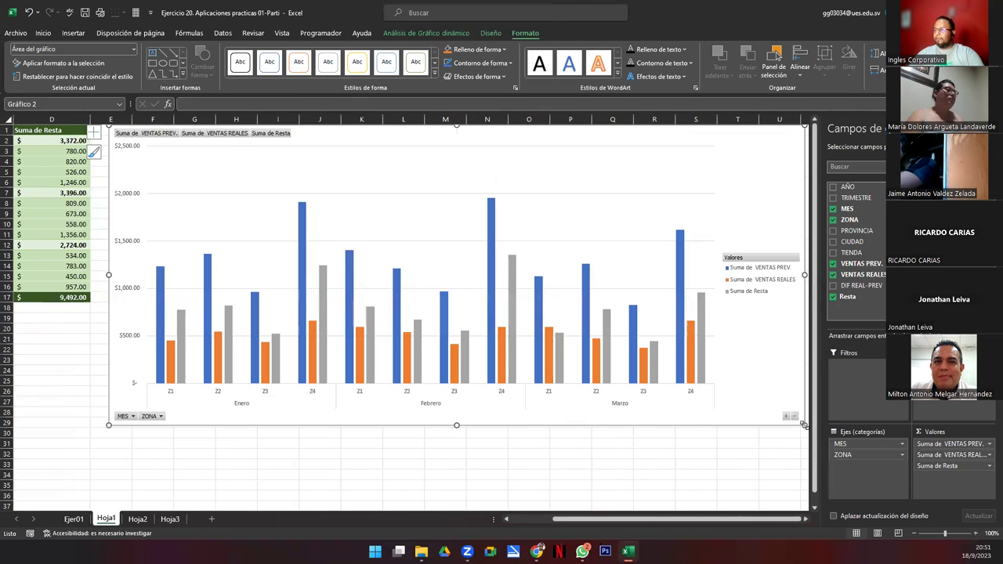
pyautogui.moveTo(804, 275); pyautogui.dragTo(600, 286)
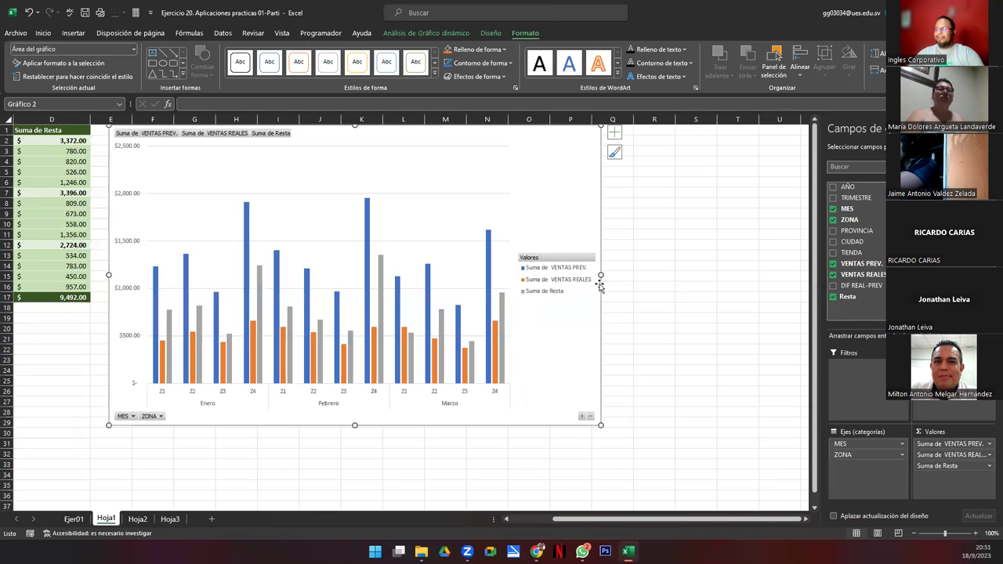
pyautogui.click(516, 522)
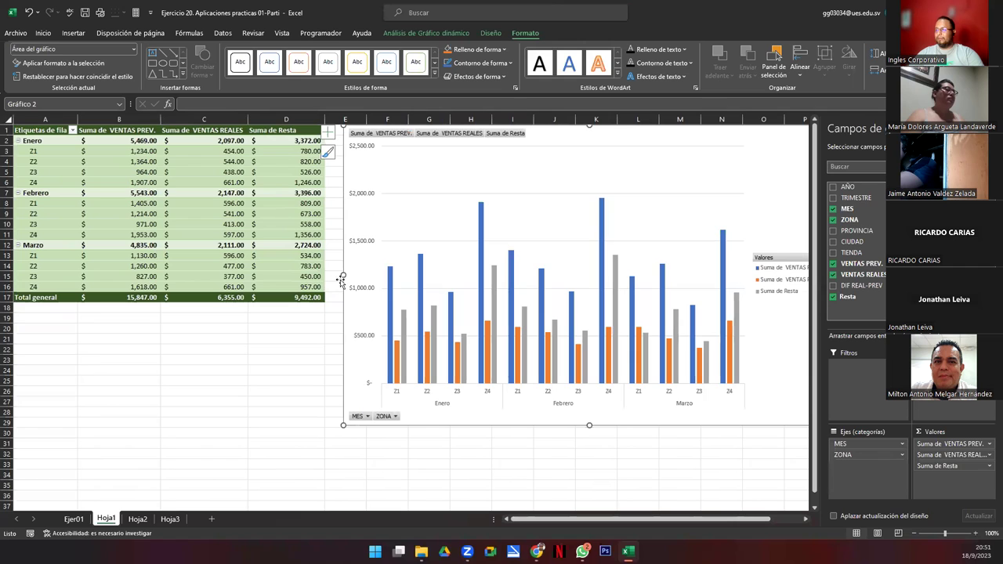
pyautogui.moveTo(343, 272); pyautogui.dragTo(377, 274)
# Step: Move the pivot chart left so it sits beside the pivot table
pyautogui.click(435, 172)
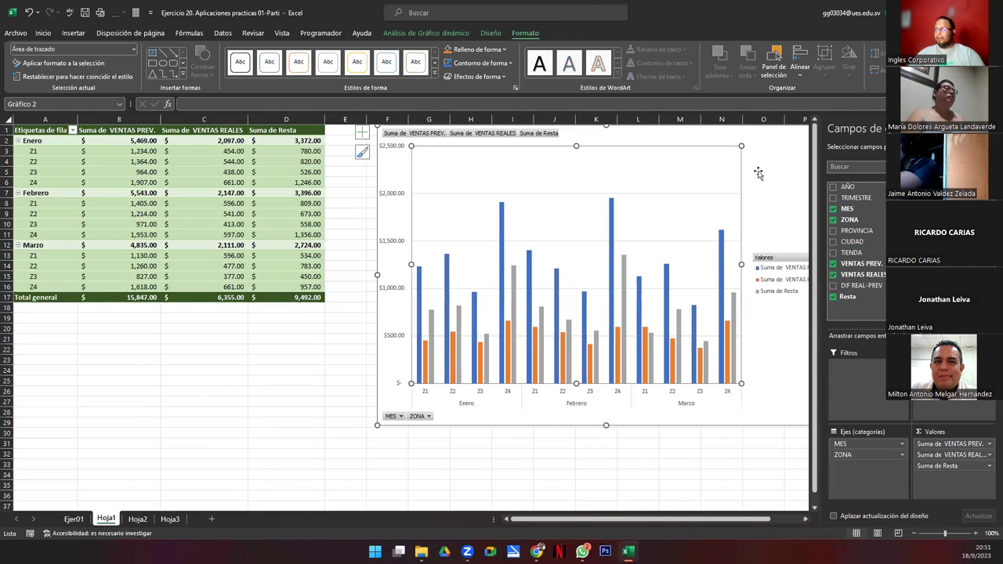
pyautogui.moveTo(760, 171); pyautogui.dragTo(719, 170)
pyautogui.click(799, 130)
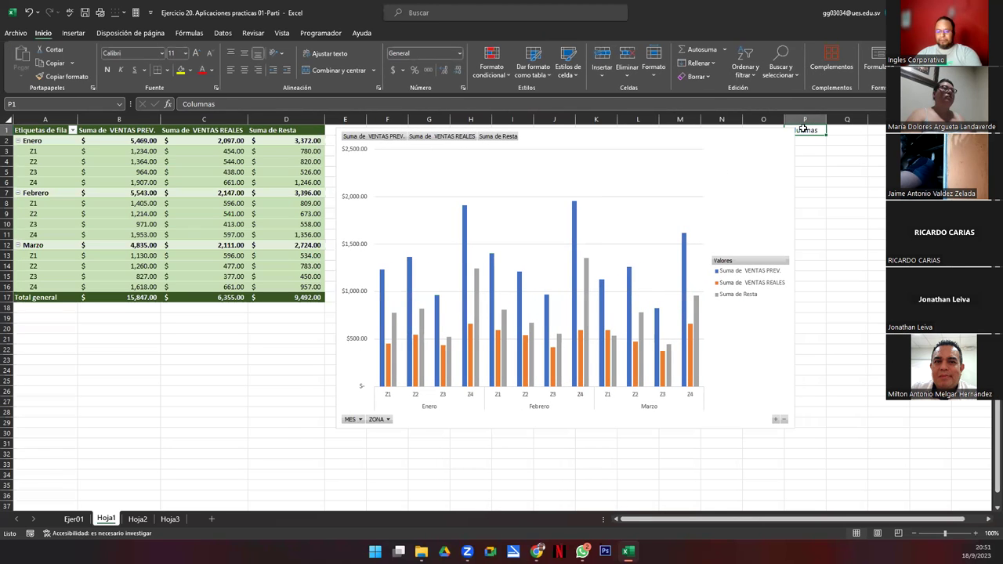
pyautogui.click(600, 137)
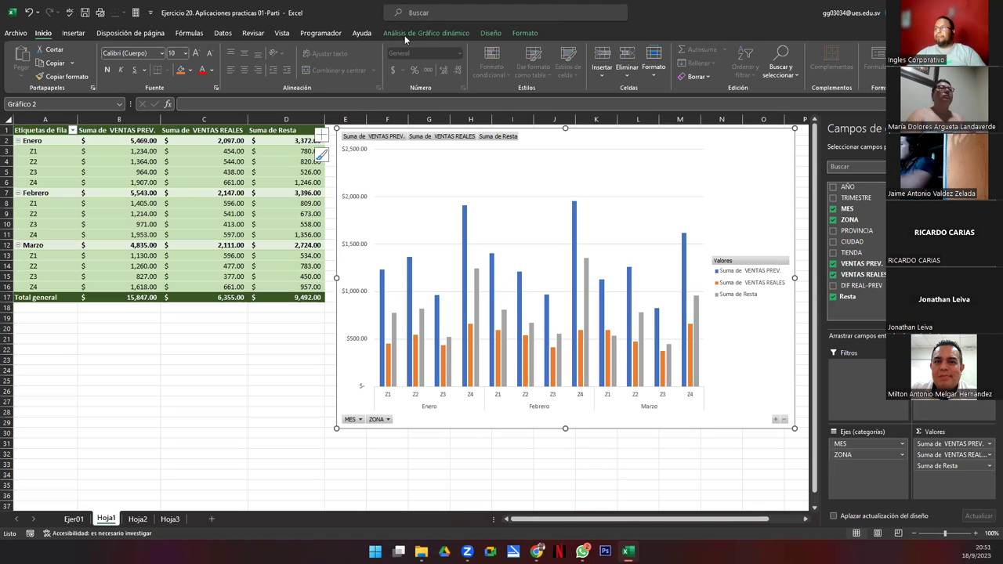
pyautogui.click(490, 34)
# Step: Apply Estilo 2, the light chart style with vertical value labels
pyautogui.click(297, 65)
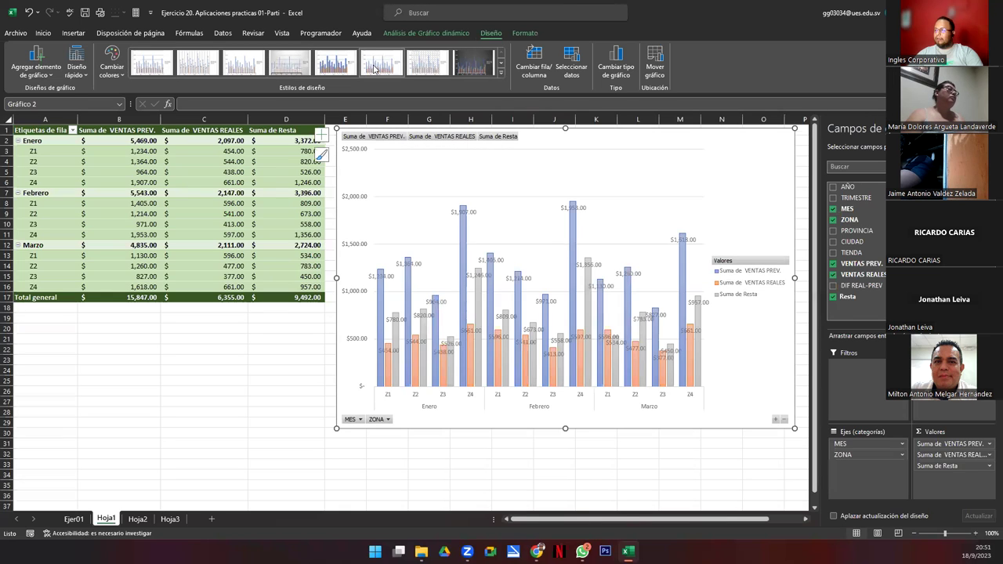
pyautogui.click(479, 70)
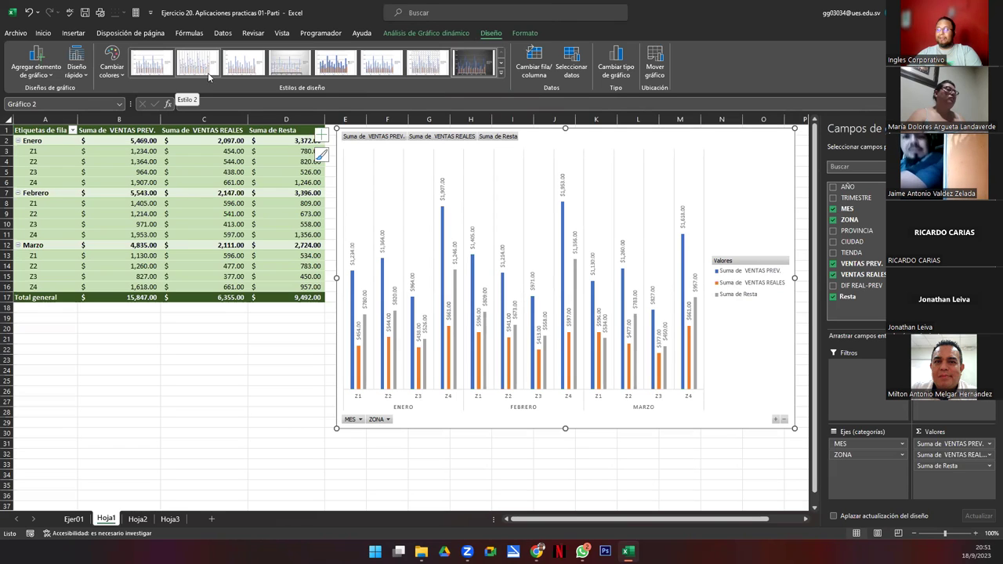
pyautogui.click(205, 70)
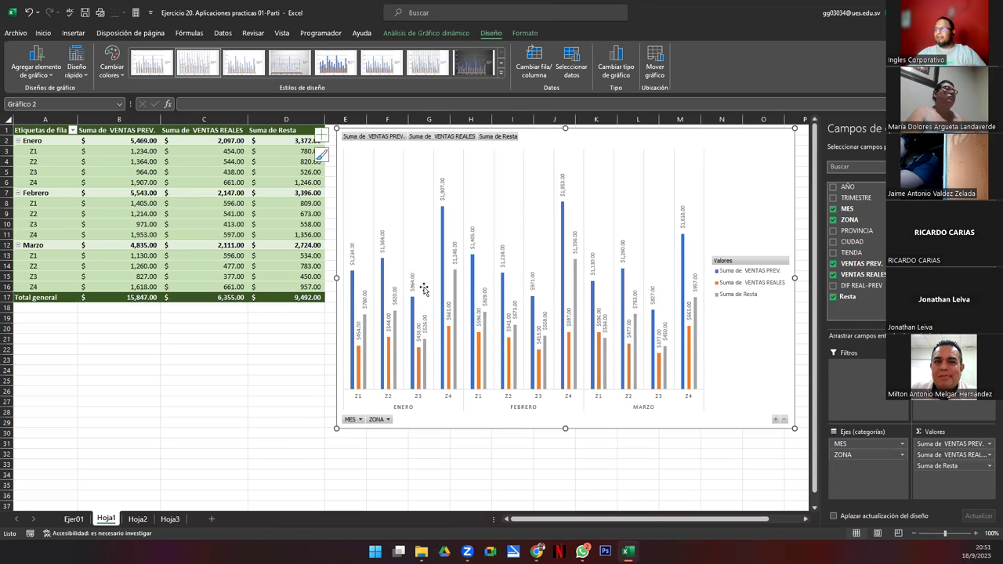
# Step: Recolour the column series green, blue and yellow using the fourth Multicolor palette
pyautogui.click(111, 64)
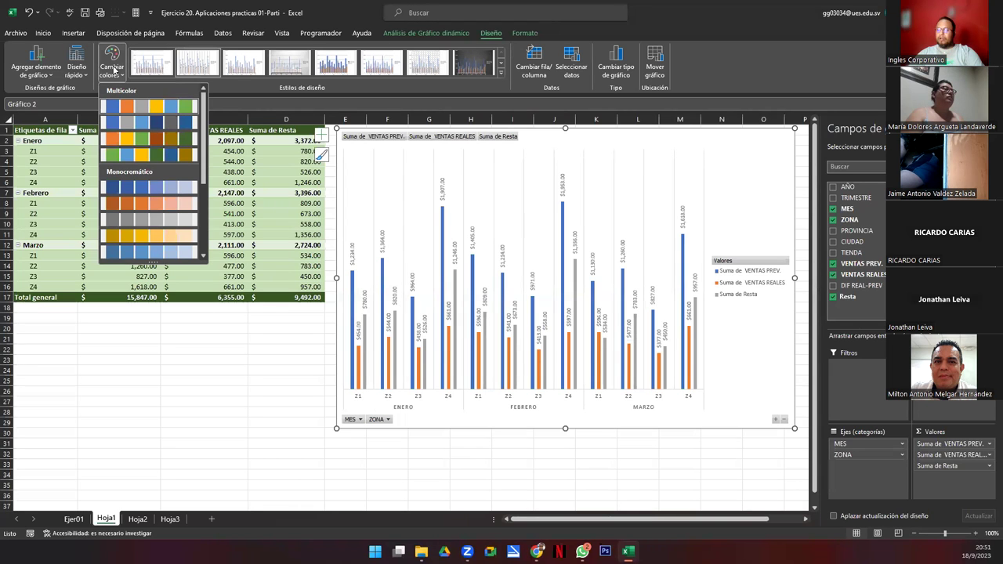
pyautogui.click(139, 159)
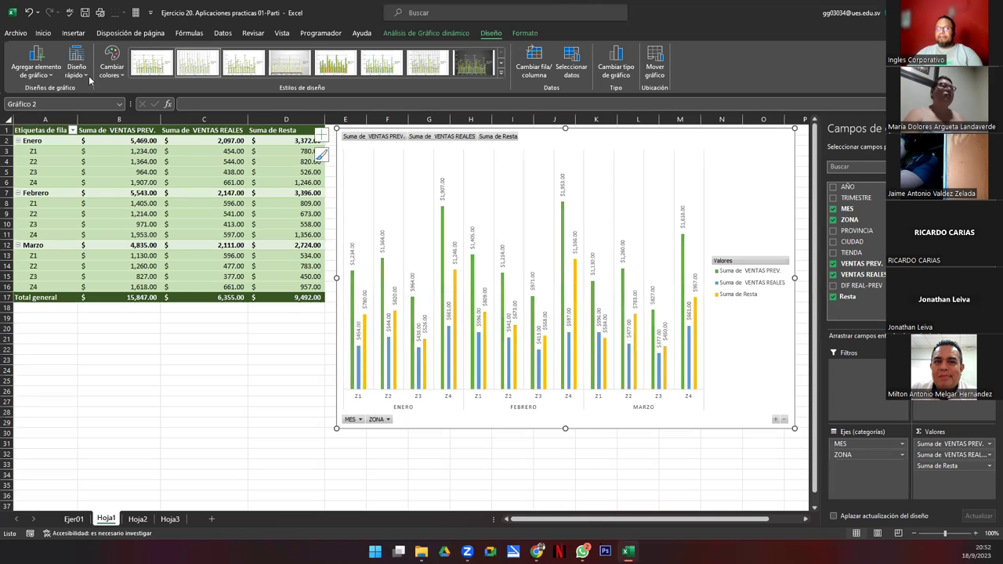
pyautogui.click(36, 64)
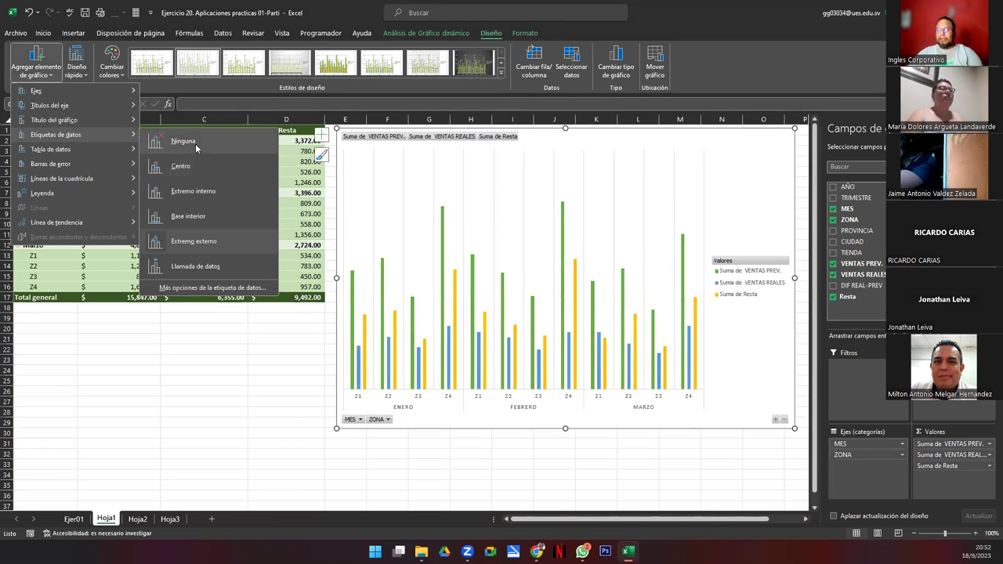
# Step: Add a centred overlay chart title reading 'MES Y ZONA POR VENTAS PREV Y REALES'
pyautogui.moveTo(91, 120)
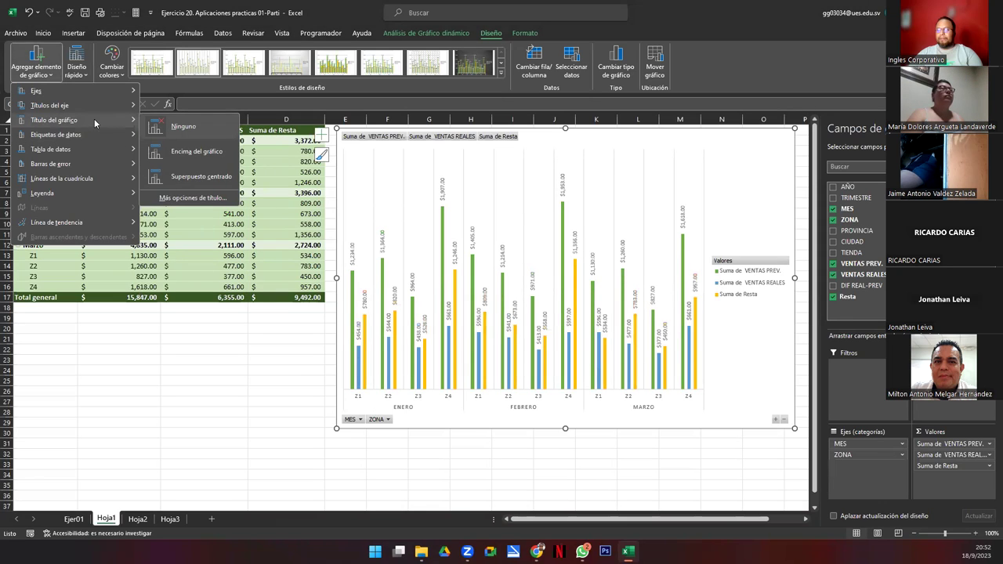
pyautogui.click(190, 174)
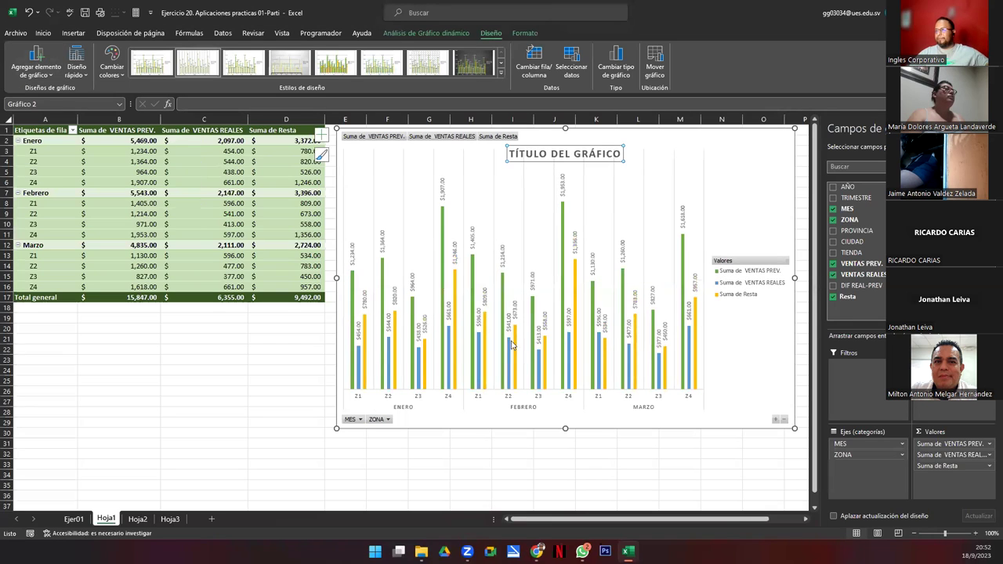
pyautogui.tripleClick(551, 153)
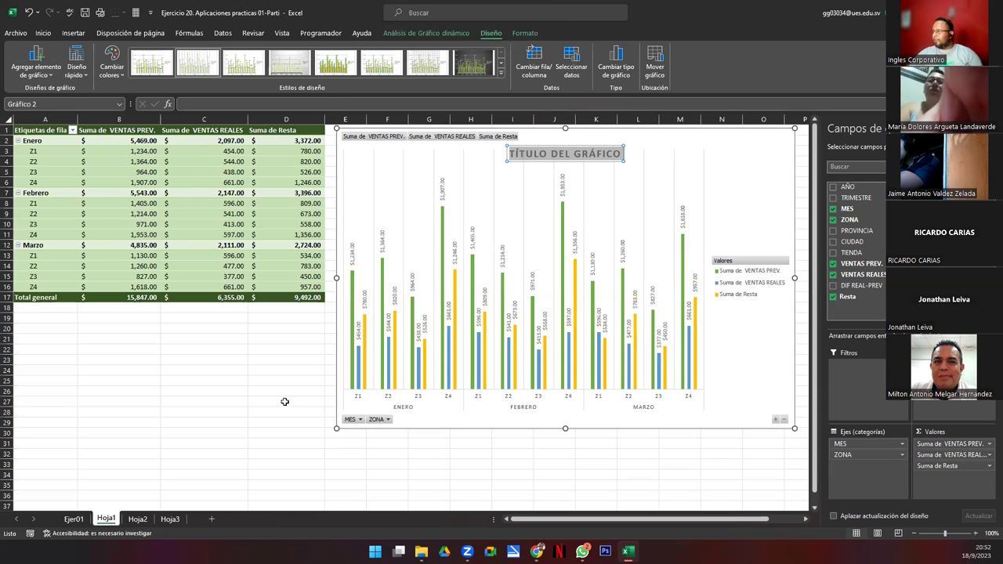
pyautogui.write('MES')
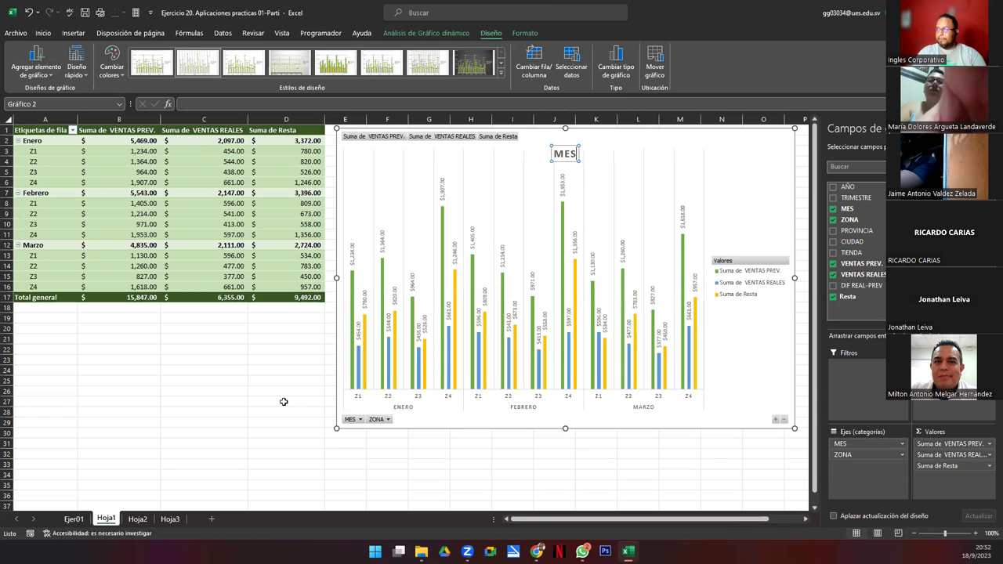
pyautogui.write(' Y ZONA')
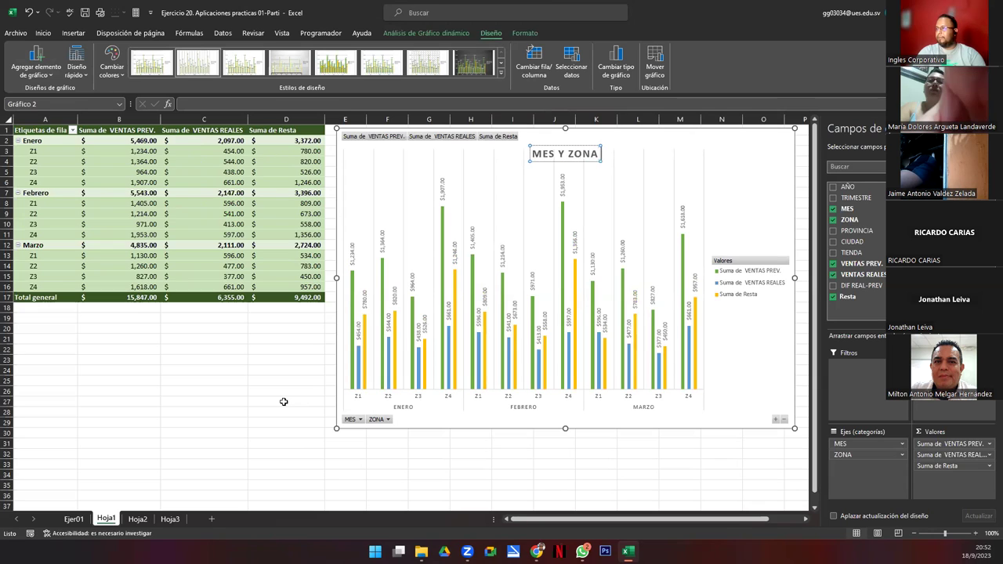
pyautogui.write(' POR VENT')
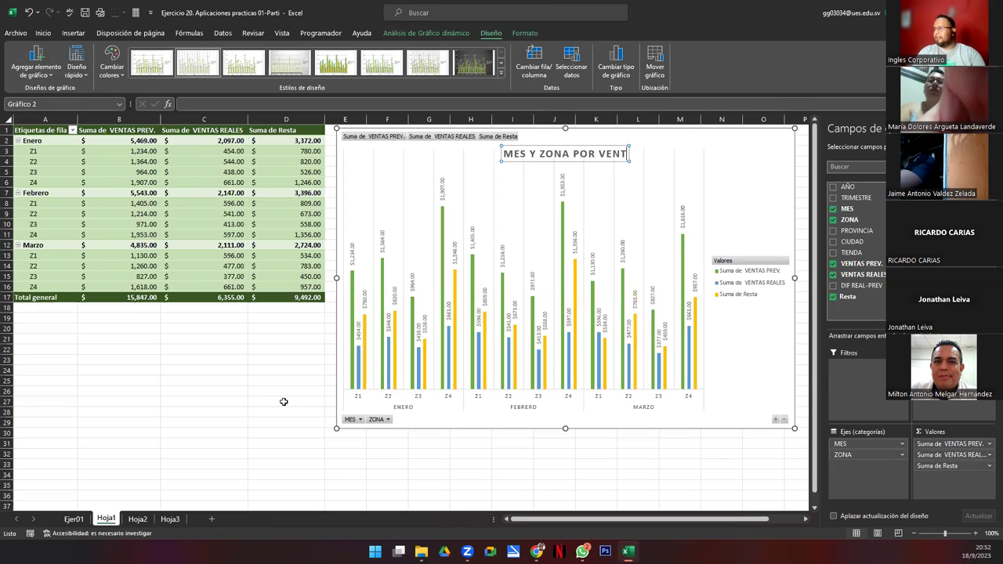
pyautogui.write('AS PREV Y REA')
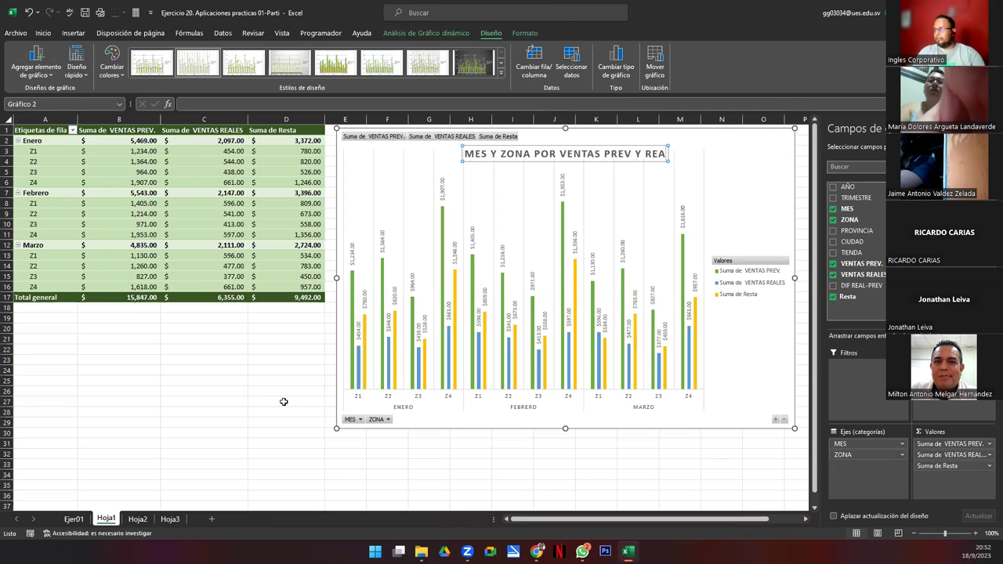
pyautogui.write('LES')
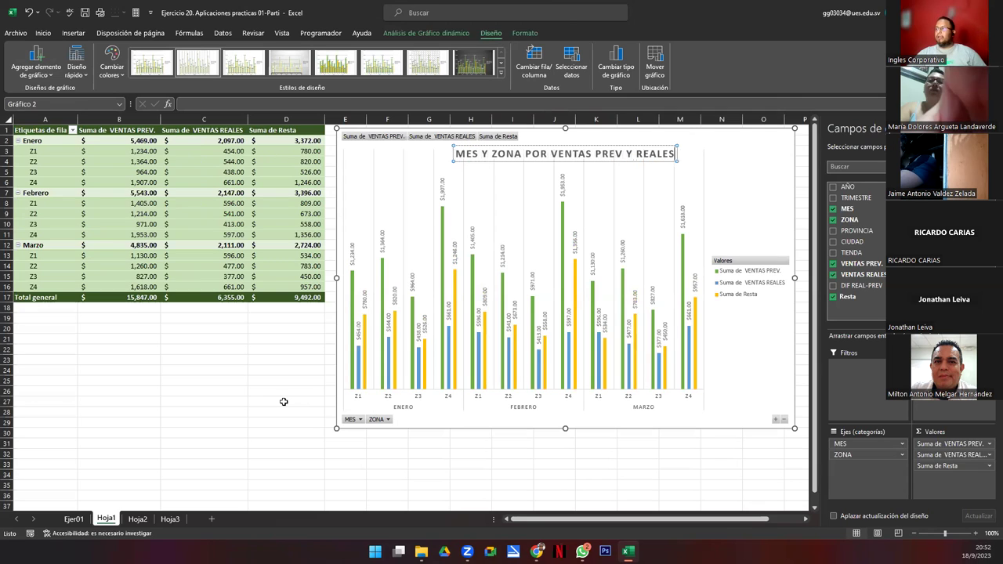
# Step: Toggle the chart's field buttons off and on, then enlarge the chart to about row 35 and column Q
pyautogui.click(731, 360)
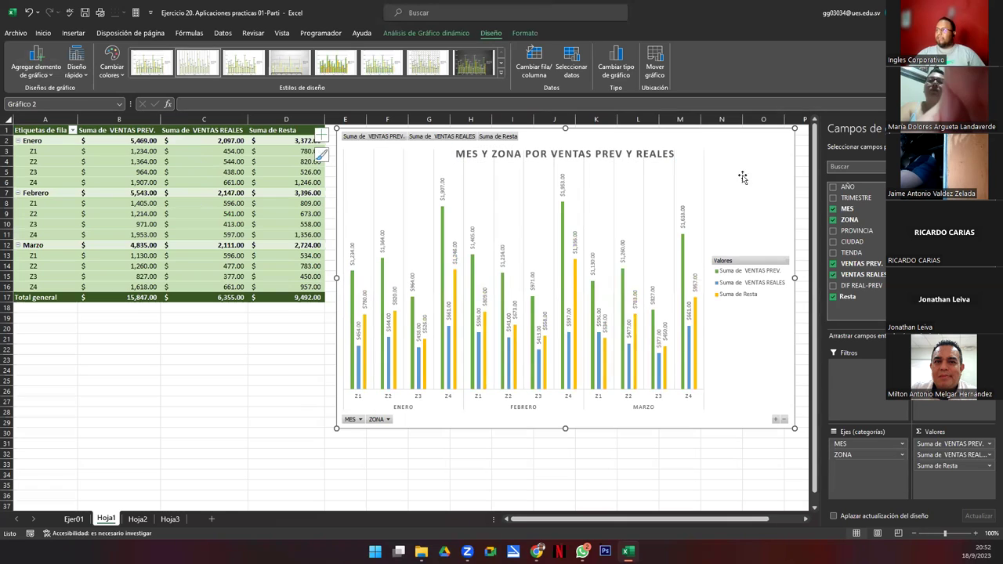
pyautogui.click(526, 36)
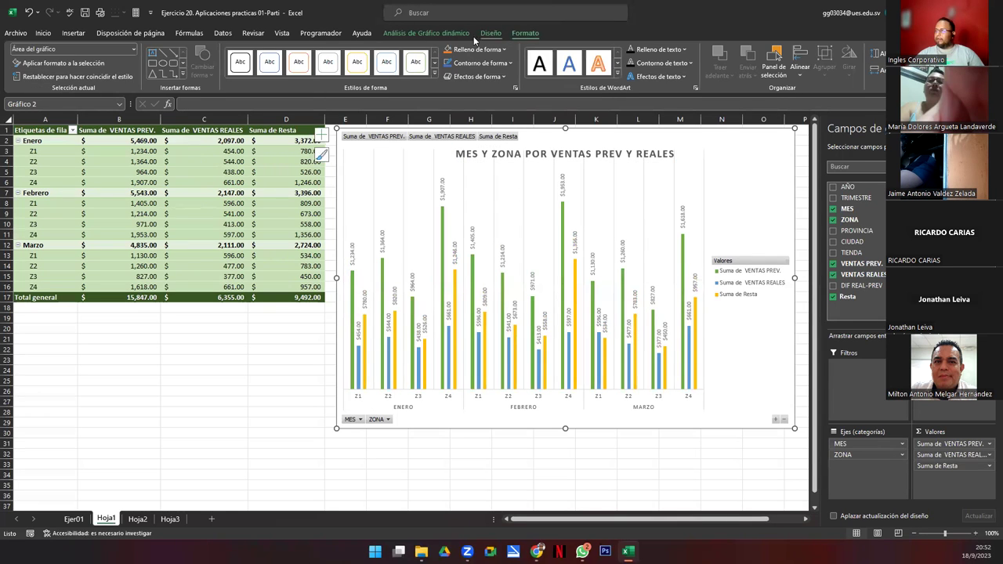
pyautogui.click(430, 34)
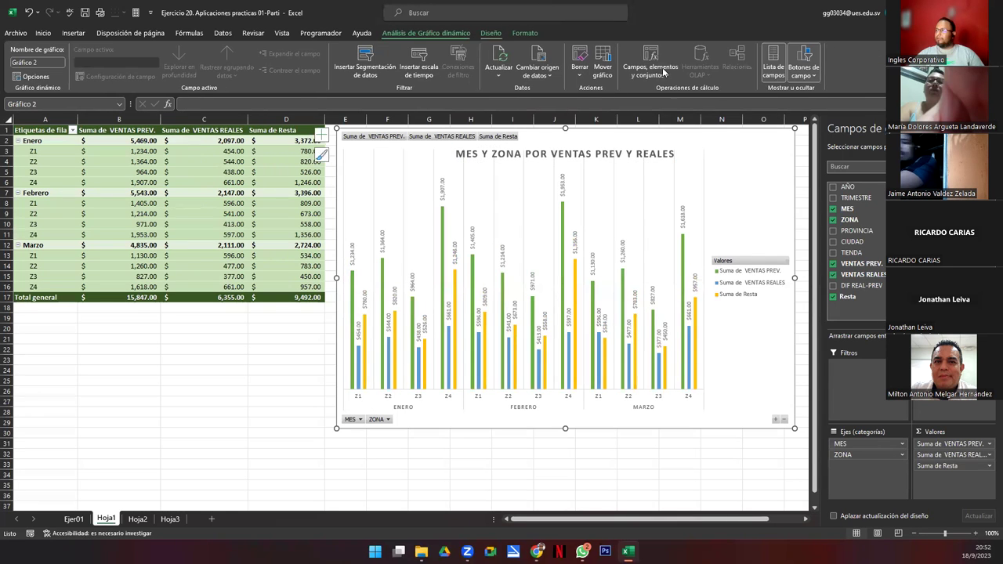
pyautogui.click(800, 55)
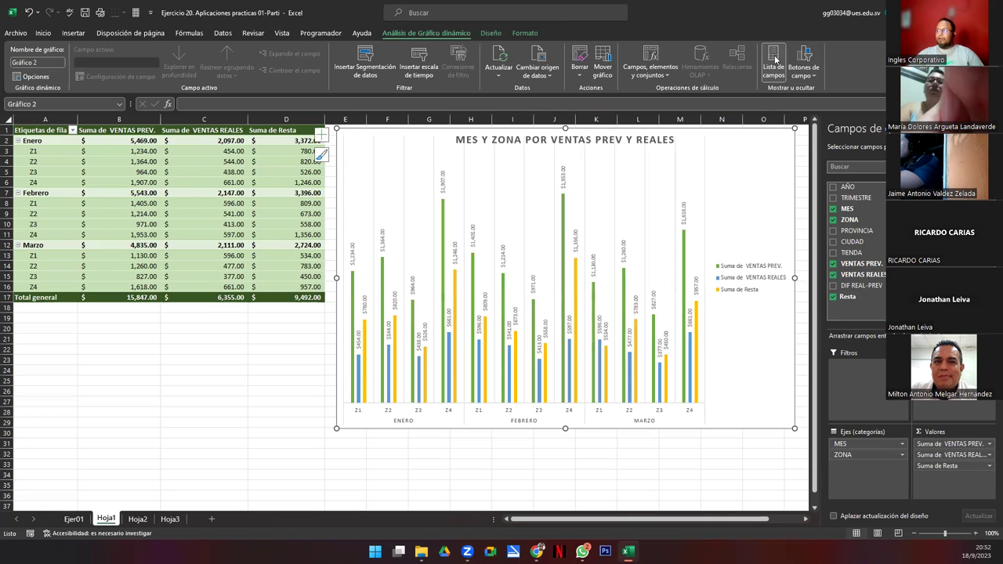
pyautogui.click(773, 59)
pyautogui.click(804, 59)
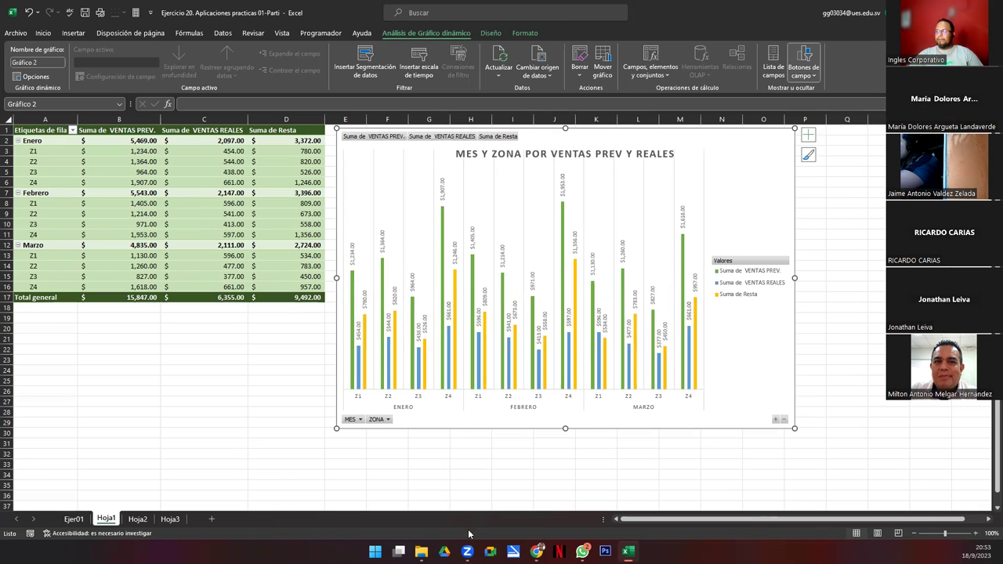
pyautogui.moveTo(797, 430); pyautogui.dragTo(909, 491)
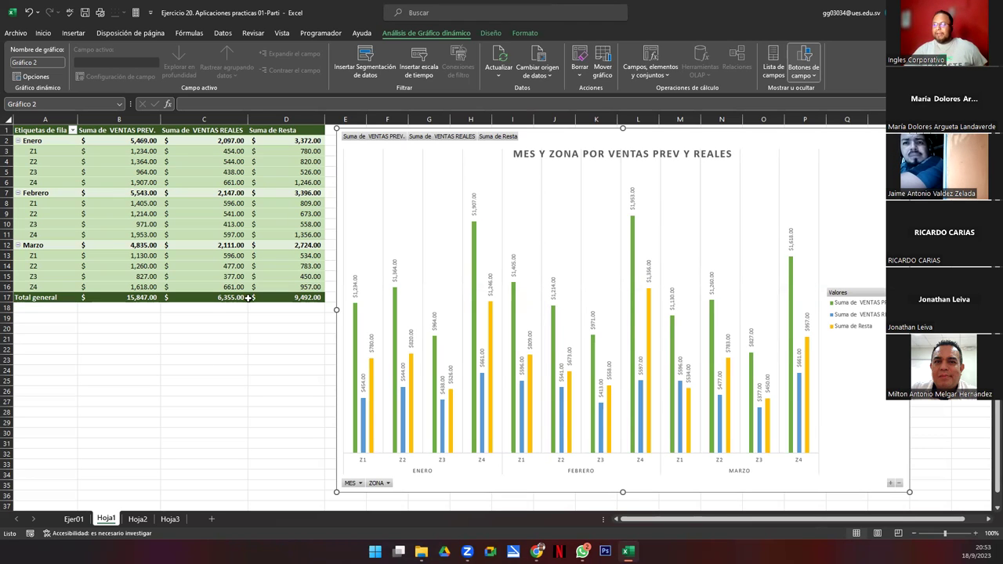
# Step: Insert CIUDAD and PROVINCIA slicers for the pivot data
pyautogui.click(365, 61)
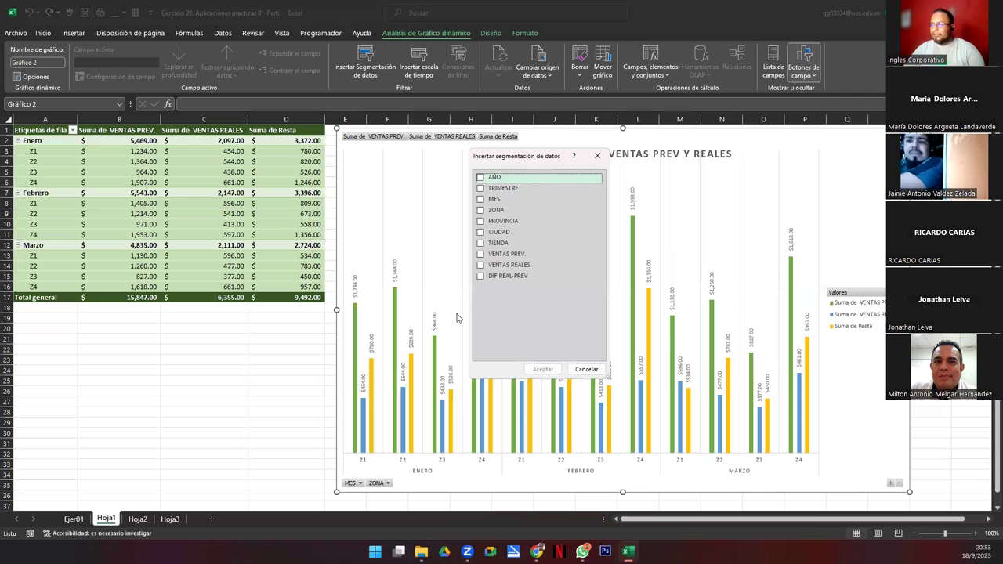
pyautogui.click(481, 233)
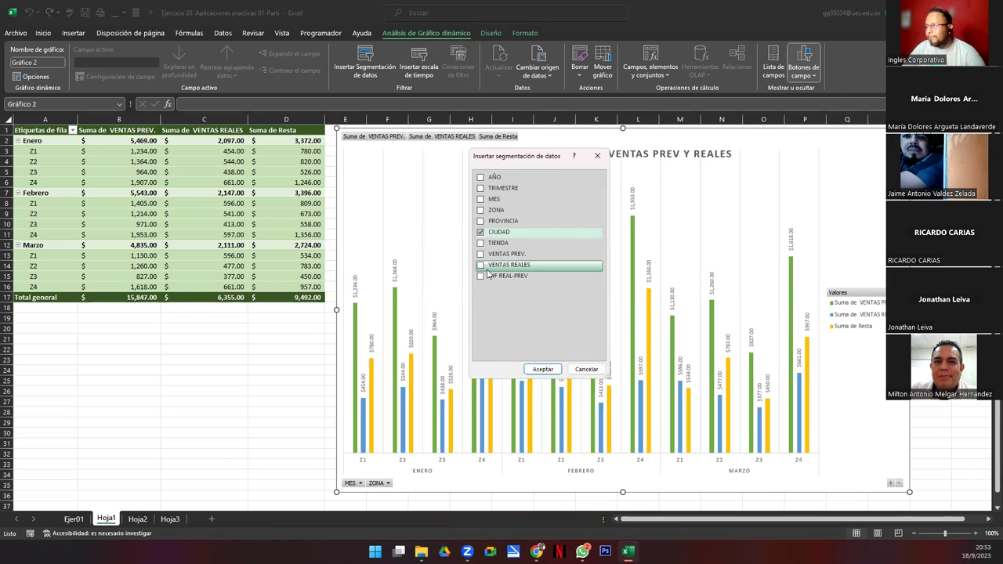
pyautogui.click(482, 222)
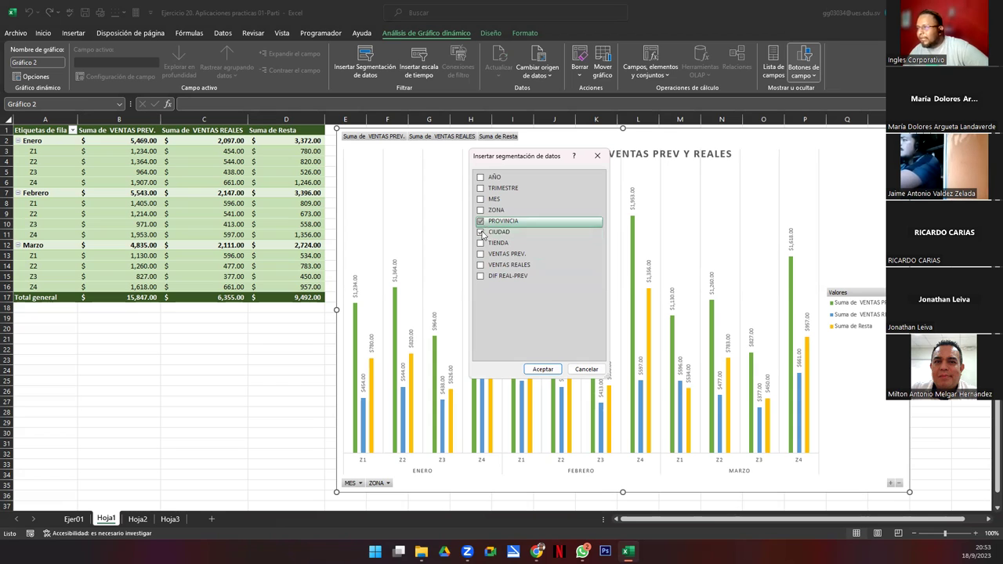
pyautogui.click(542, 370)
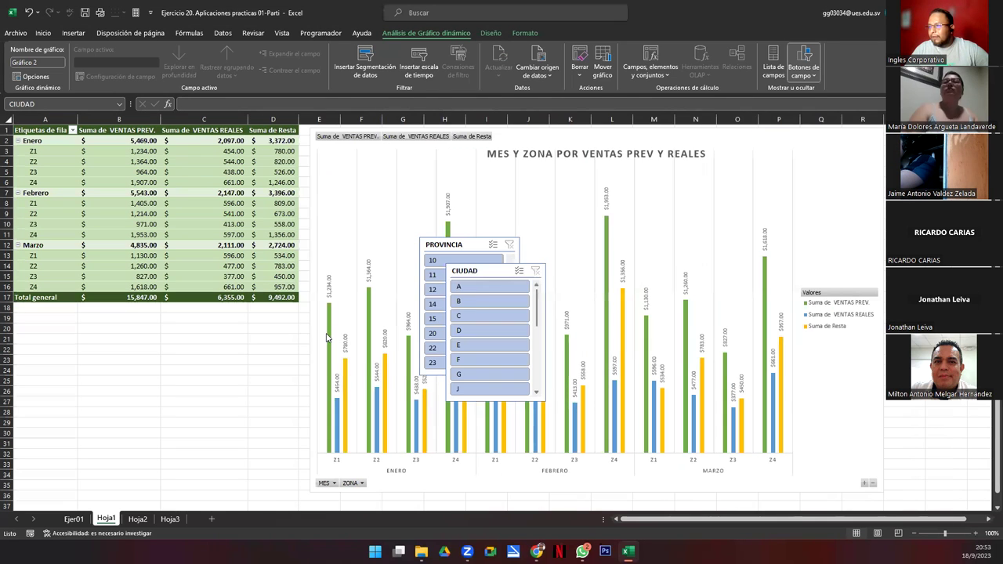
# Step: Place the CIUDAD slicer below the pivot table with PROVINCIA beside it, adjusting CIUDAD's height
pyautogui.moveTo(474, 264); pyautogui.dragTo(43, 313)
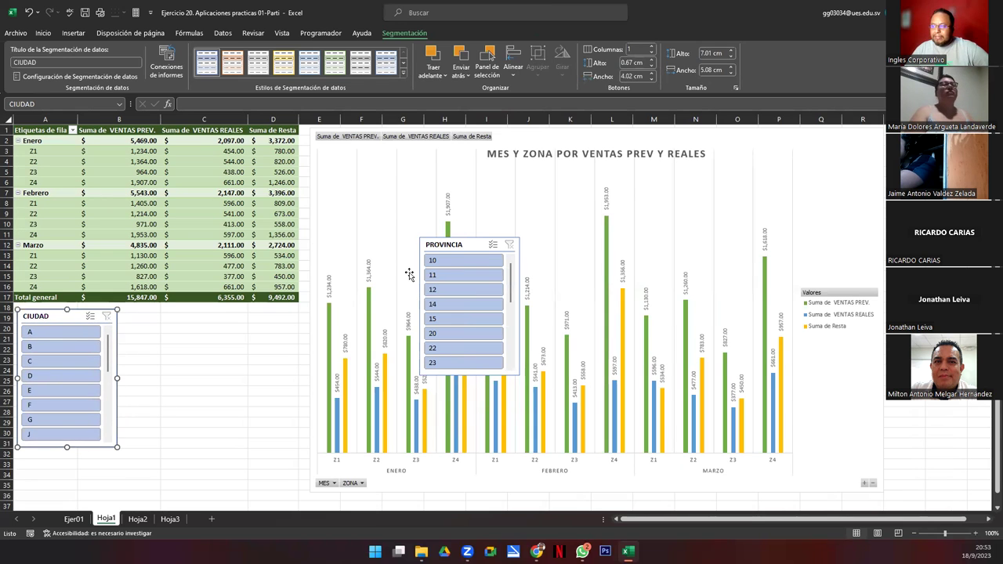
pyautogui.moveTo(464, 250); pyautogui.dragTo(237, 369)
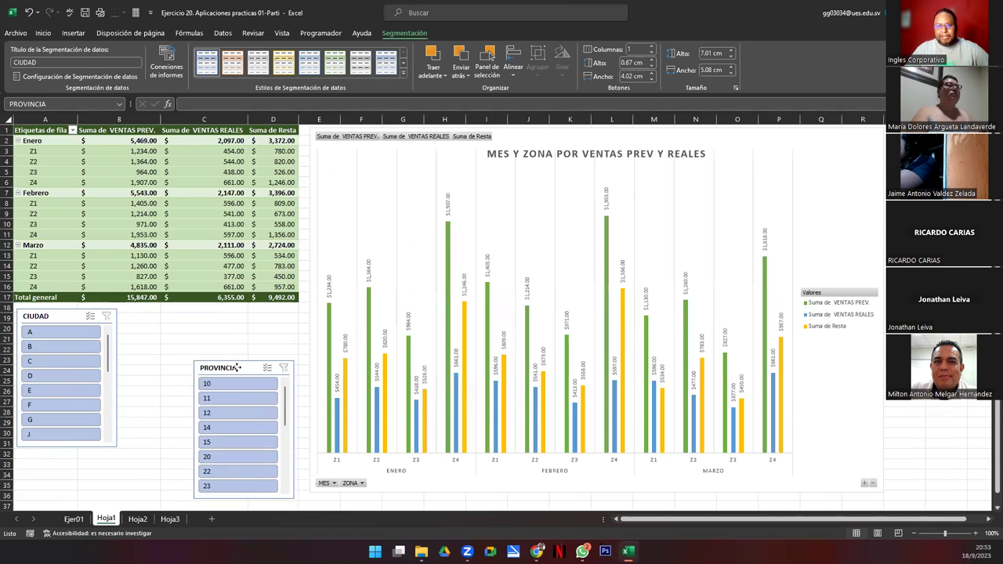
pyautogui.click(67, 318)
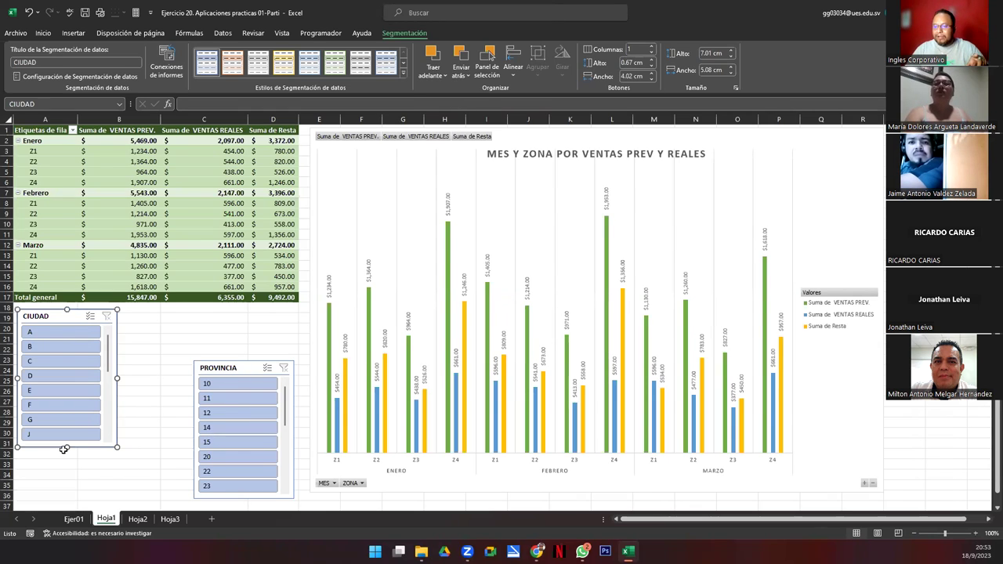
pyautogui.moveTo(68, 447); pyautogui.dragTo(66, 495)
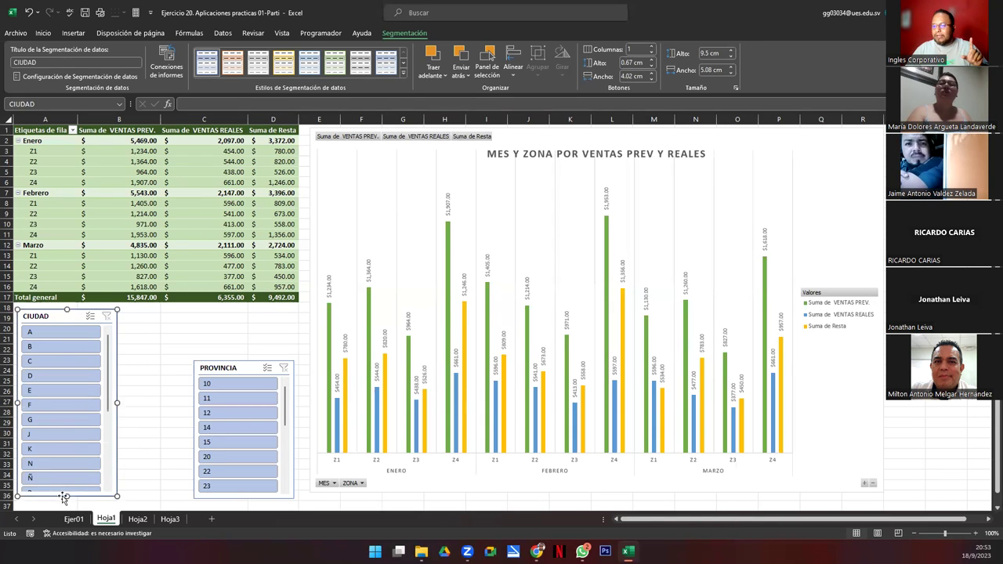
pyautogui.moveTo(65, 496); pyautogui.dragTo(67, 409)
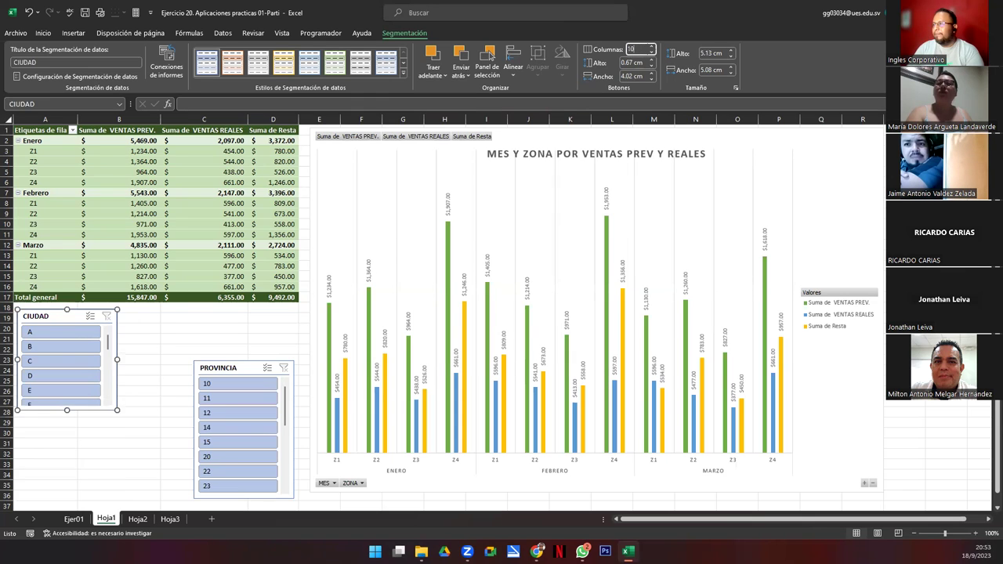
# Step: Lay out CIUDAD in 10 columns and resize it wider and shorter to fit A–Z
pyautogui.press('Return')
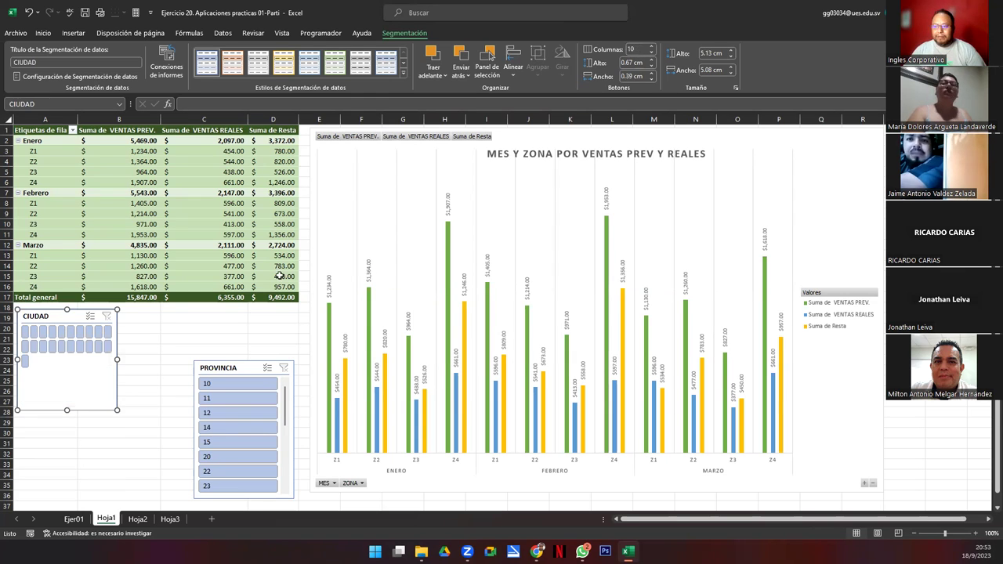
pyautogui.moveTo(168, 359); pyautogui.dragTo(299, 358)
pyautogui.moveTo(156, 408); pyautogui.dragTo(159, 373)
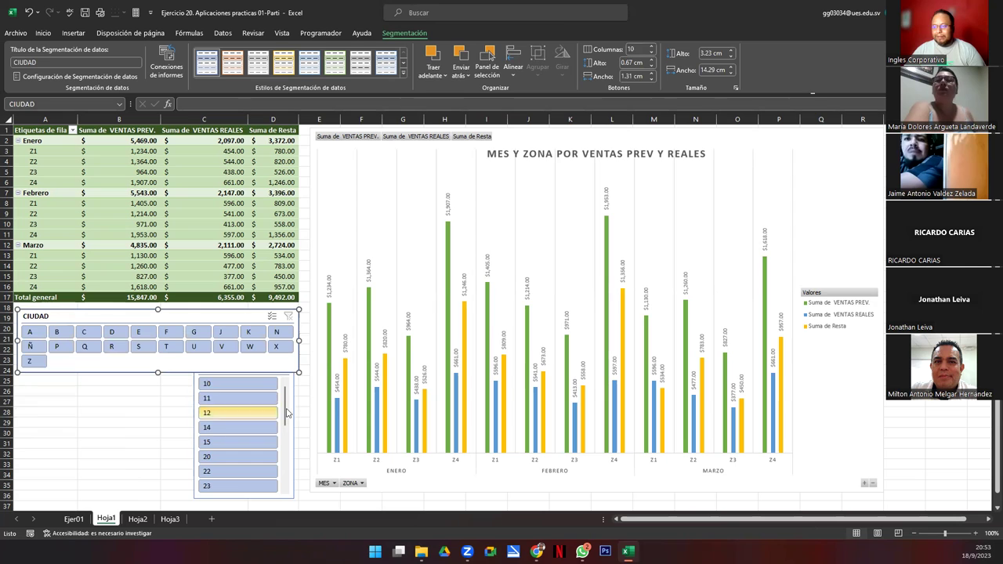
# Step: Set the PROVINCIA slicer to 10 columns, move it under CIUDAD and widen it to match
pyautogui.click(291, 443)
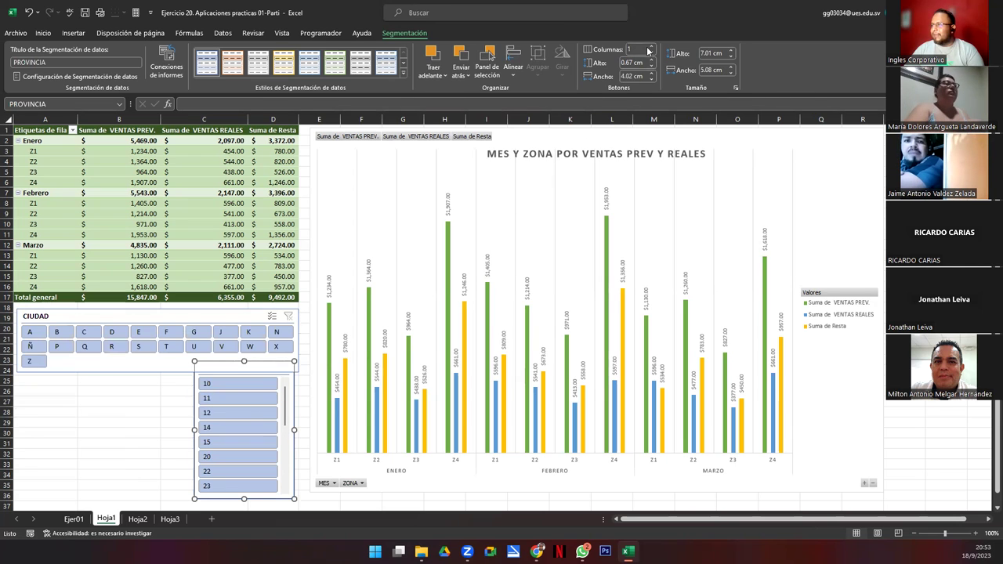
pyautogui.write('10')
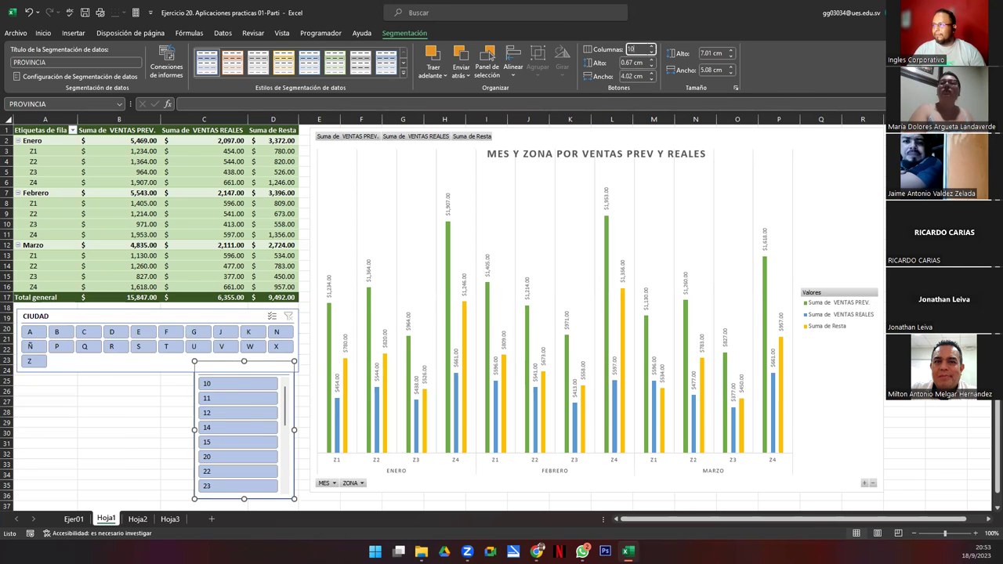
pyautogui.press('Return')
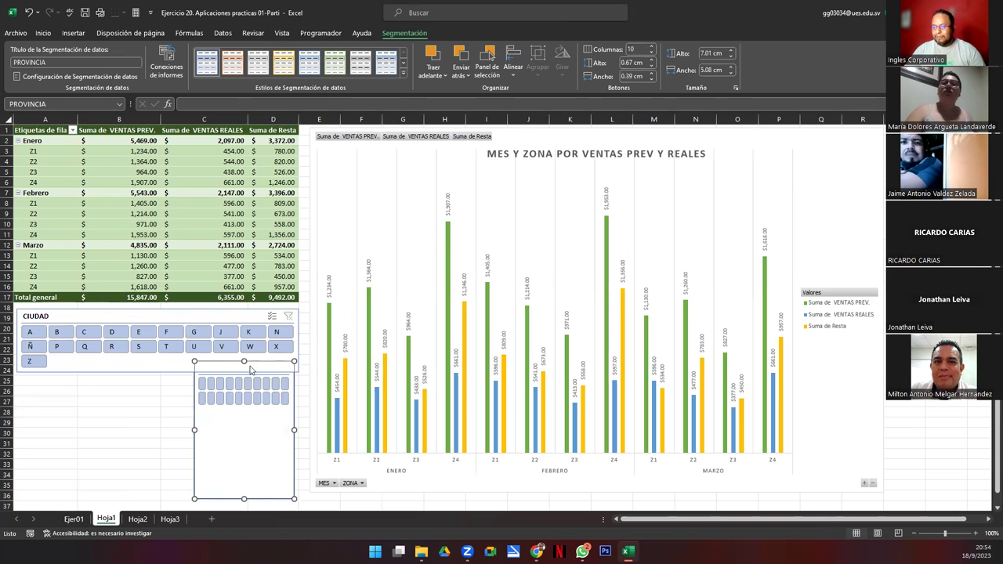
pyautogui.moveTo(216, 440); pyautogui.dragTo(40, 455)
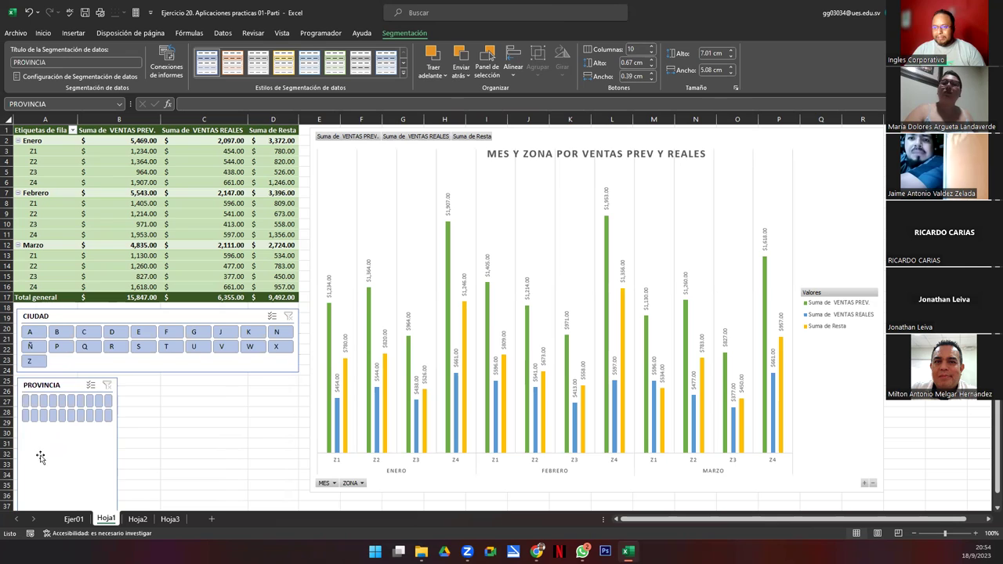
pyautogui.moveTo(118, 446); pyautogui.dragTo(297, 446)
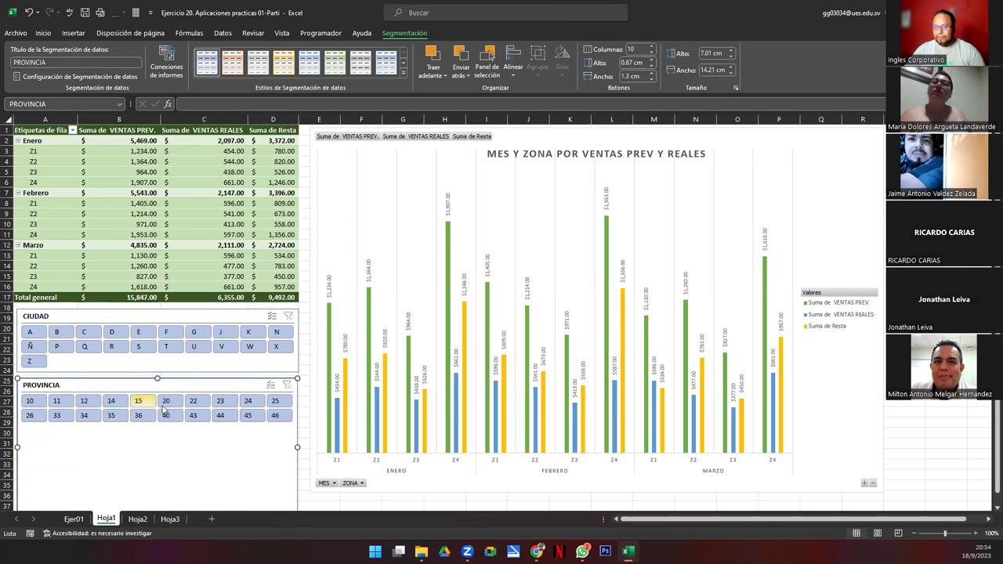
# Step: Fine-tune the PROVINCIA slicer's size and reselect it
pyautogui.click(345, 504)
pyautogui.scroll(-5, 346, 504)
pyautogui.moveTo(158, 290); pyautogui.dragTo(158, 273)
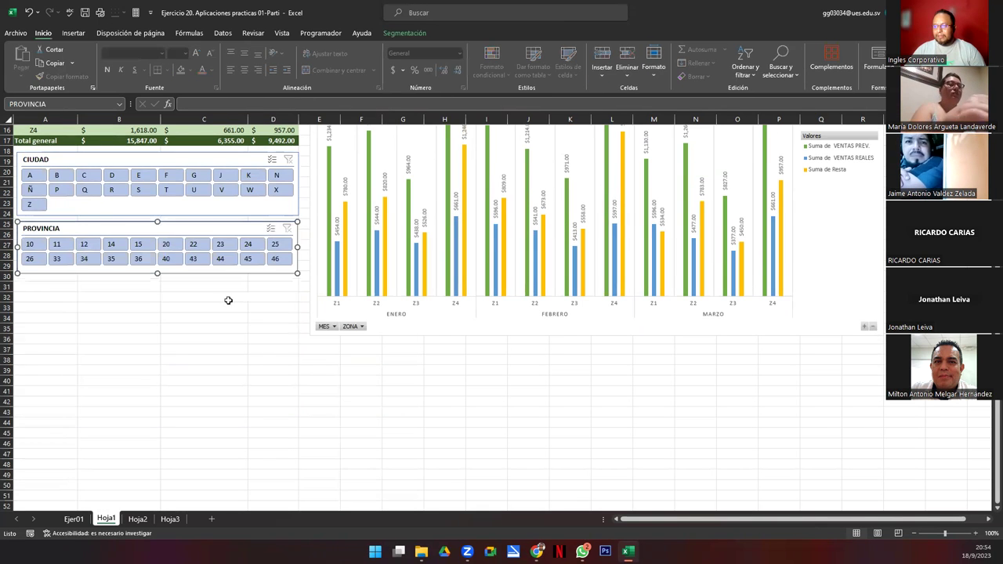
pyautogui.click(283, 351)
pyautogui.scroll(5, 276, 359)
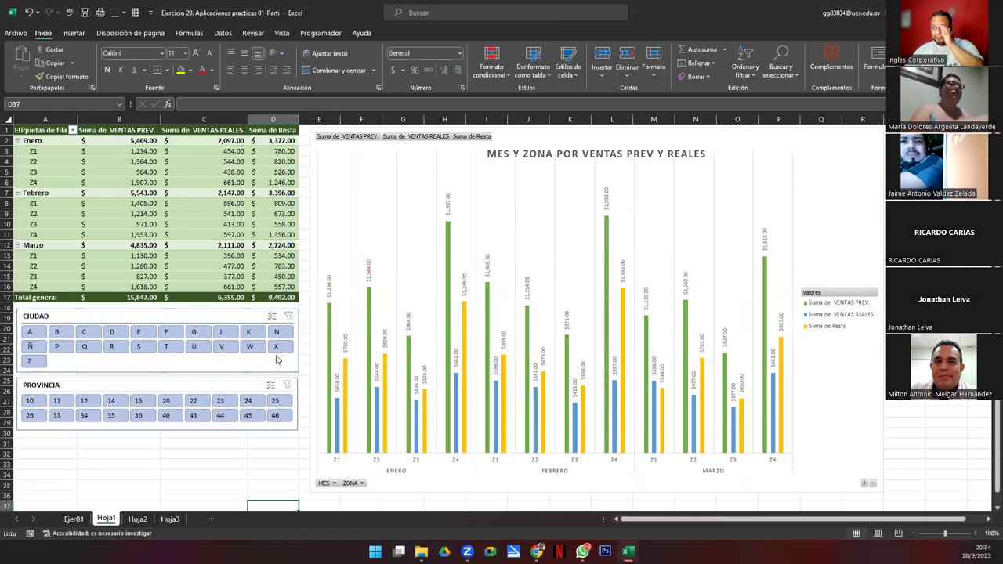
pyautogui.click(157, 384)
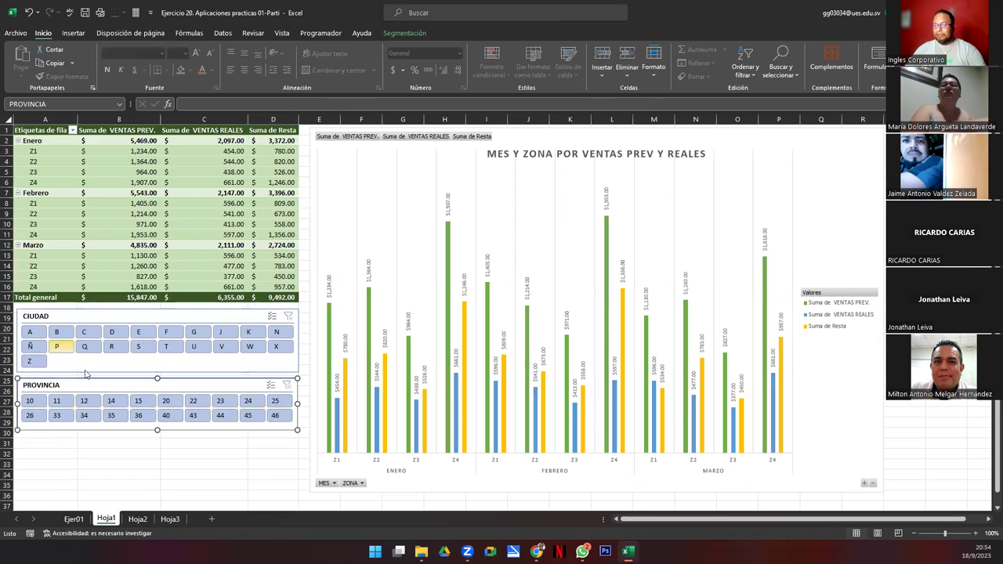
pyautogui.click(30, 332)
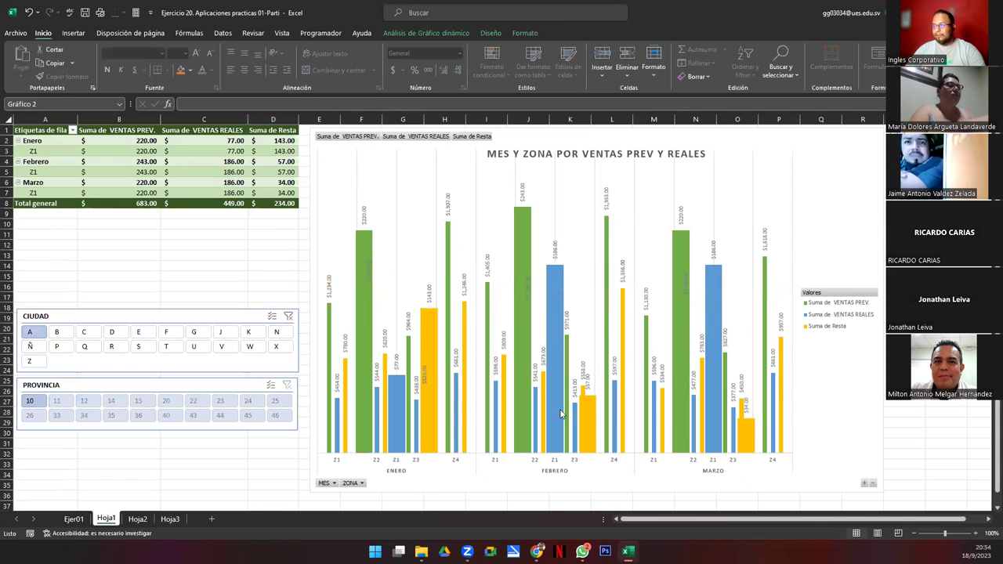
pyautogui.click(508, 356)
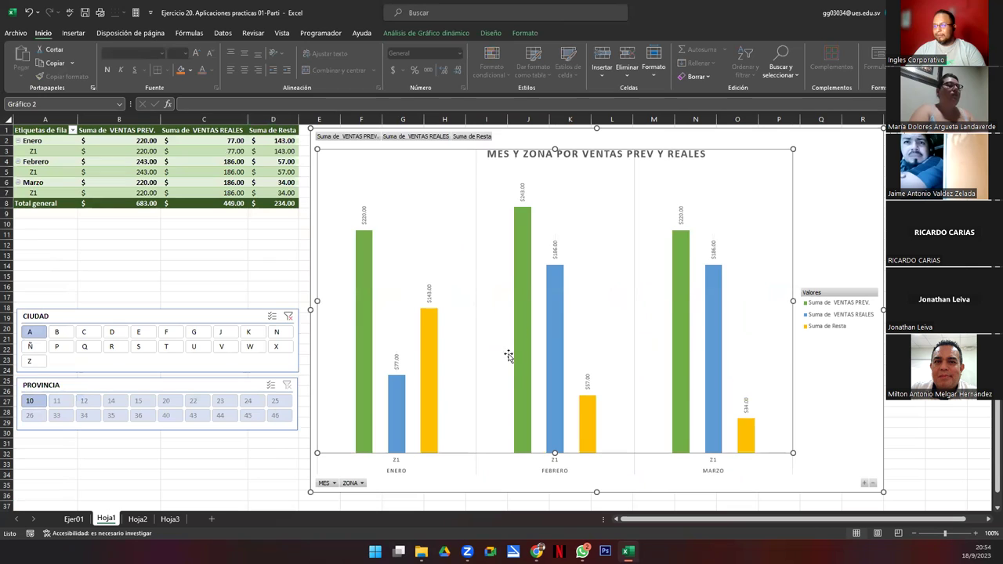
pyautogui.click(35, 405)
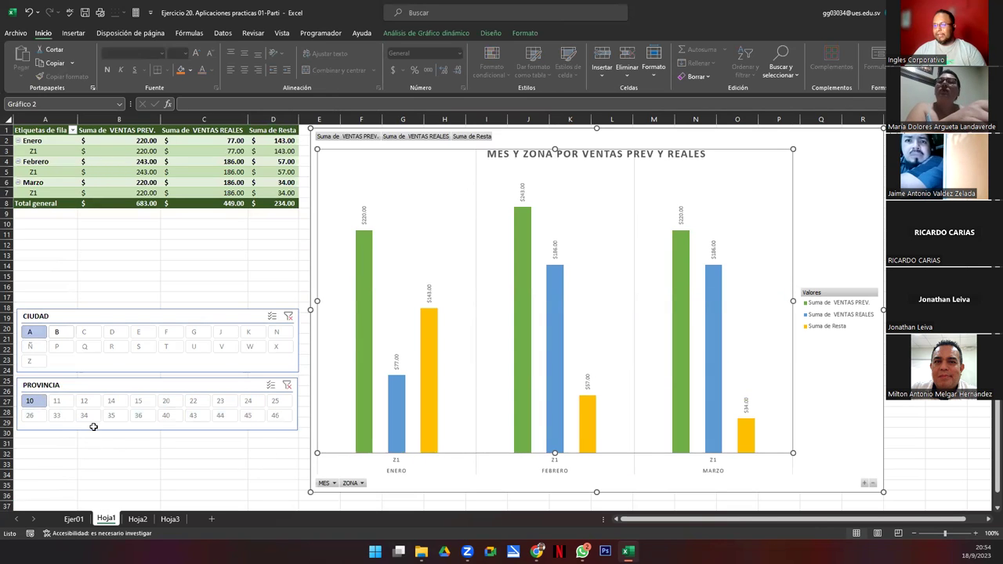
pyautogui.click(55, 332)
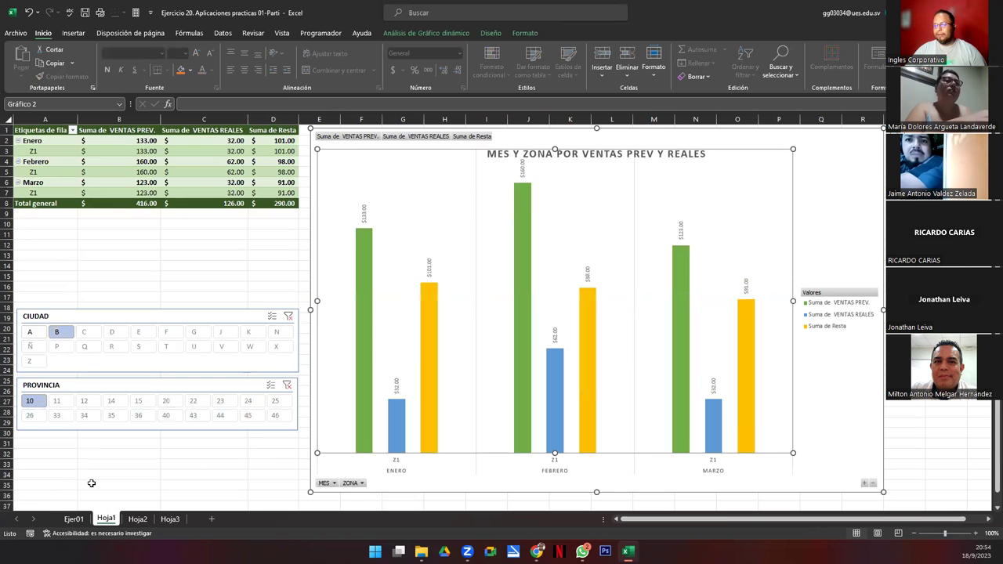
pyautogui.click(31, 333)
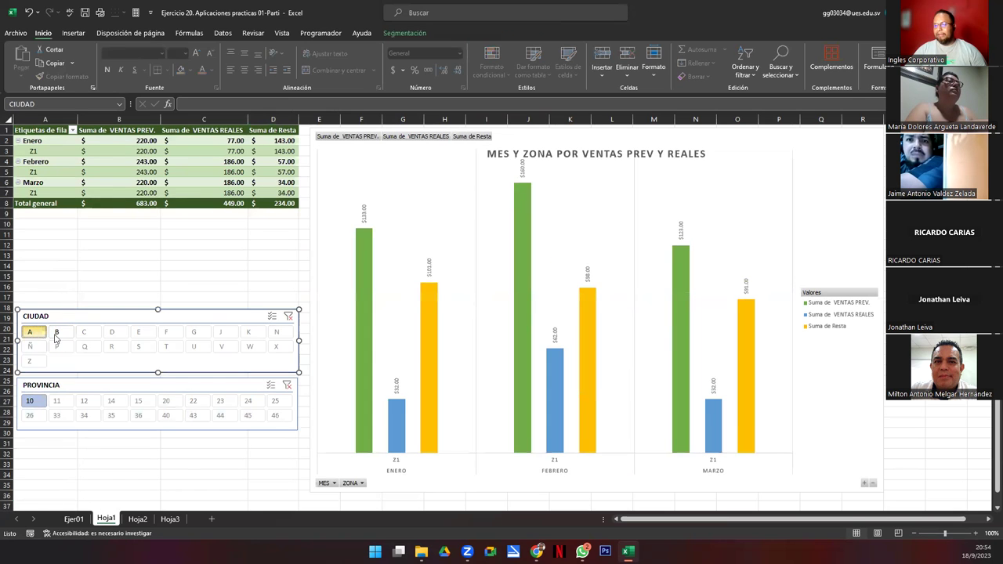
pyautogui.keyDown('ctrl'); pyautogui.click(56, 332); pyautogui.keyUp('ctrl')
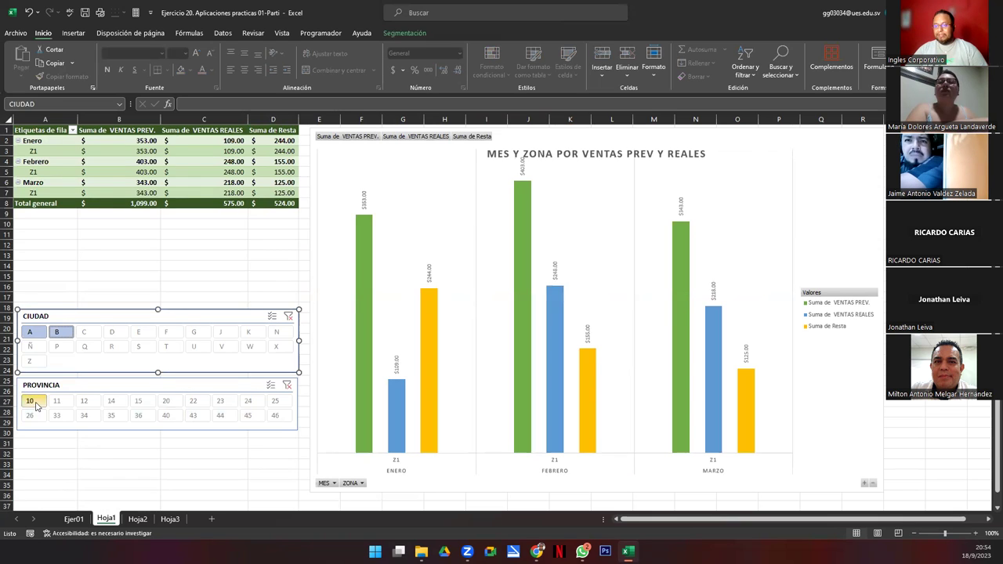
pyautogui.moveTo(93, 335); pyautogui.dragTo(118, 330)
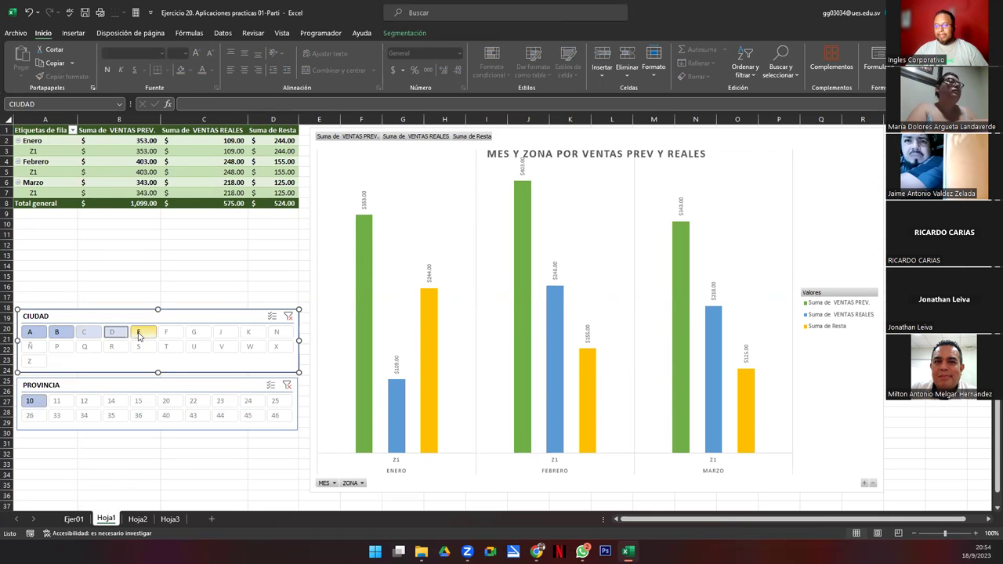
pyautogui.click(56, 401)
pyautogui.click(110, 400)
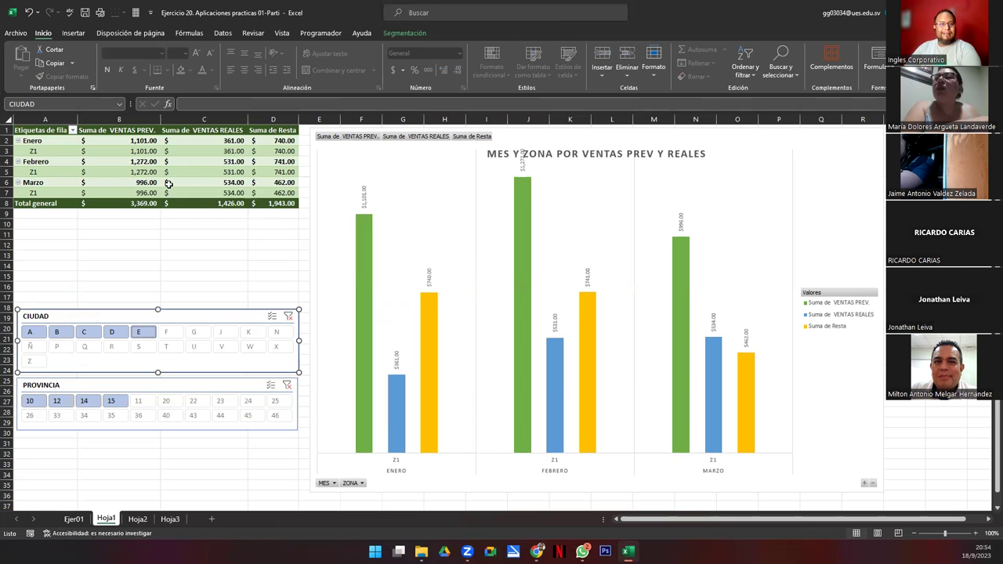
pyautogui.click(288, 316)
pyautogui.click(287, 386)
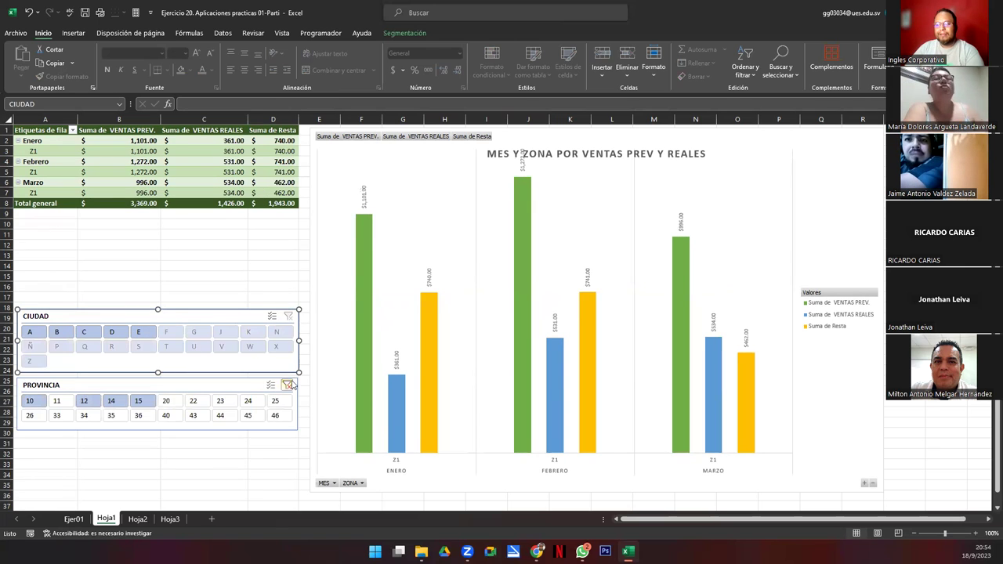
pyautogui.click(125, 383)
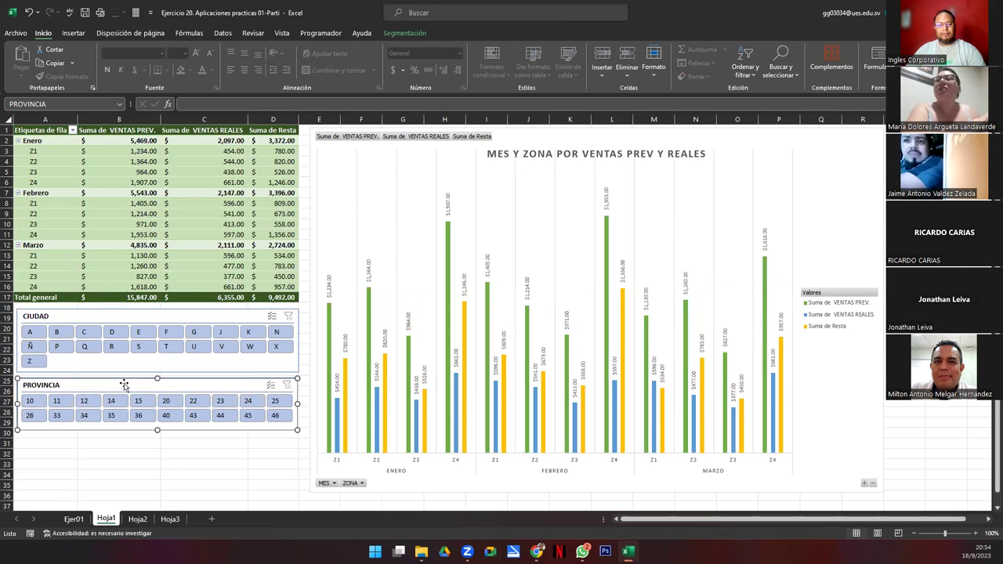
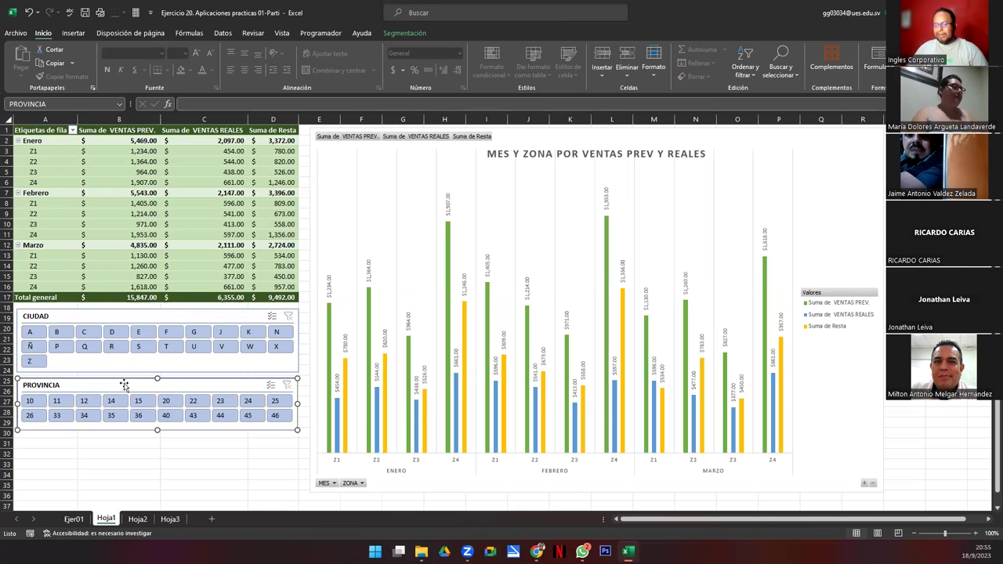
# Step: Select both the CIUDAD and PROVINCIA slicers to review slicer styles, then deselect them
pyautogui.click(117, 319)
pyautogui.keyDown('ctrl'); pyautogui.click(128, 389); pyautogui.keyUp('ctrl')
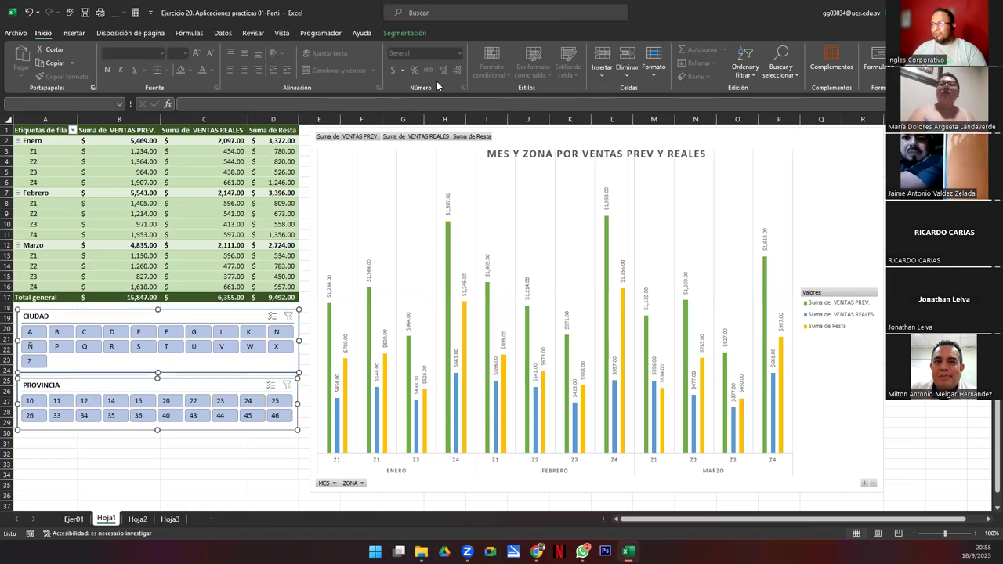
pyautogui.click(404, 33)
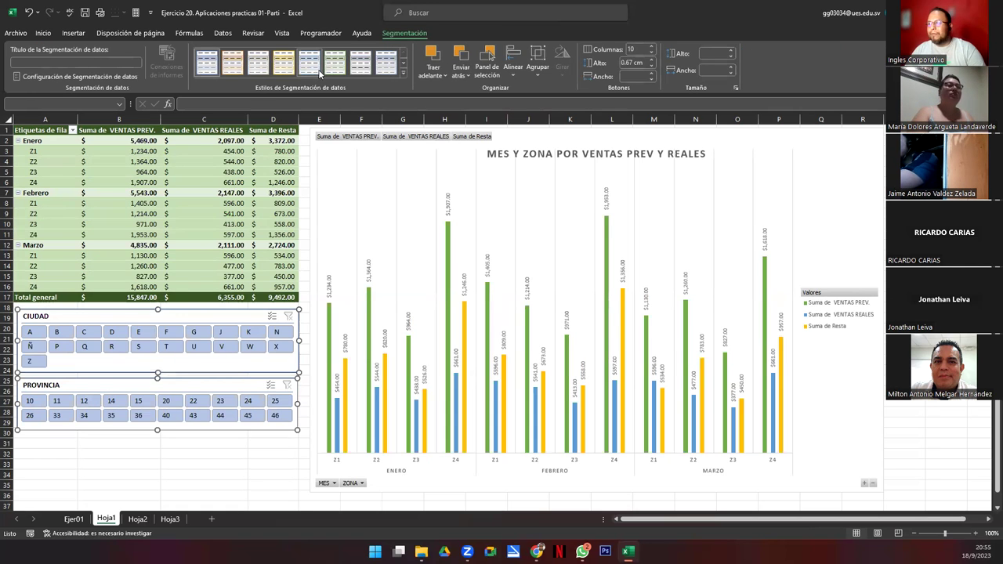
pyautogui.click(182, 465)
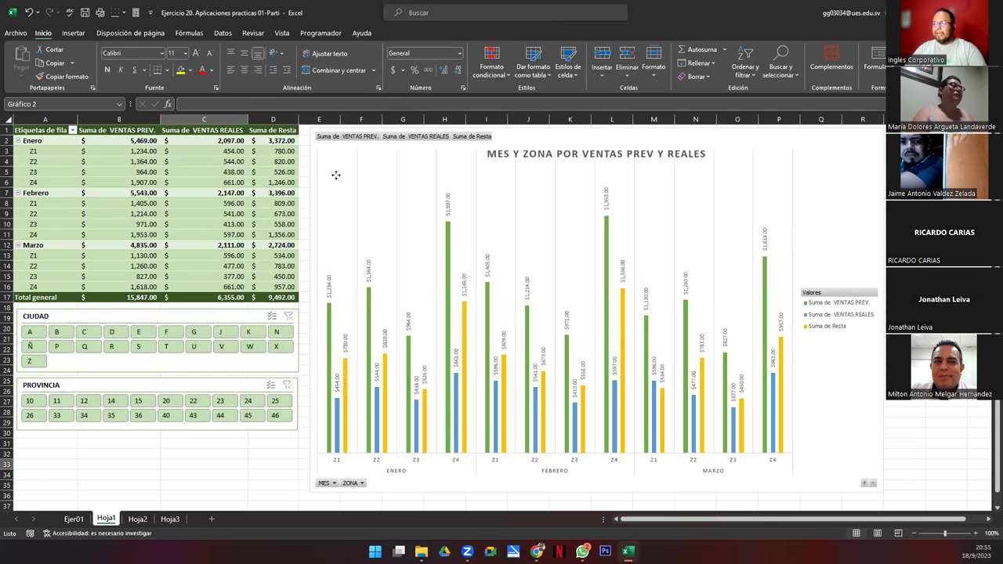
# Step: Try adding a timeline to the pivot chart and dismiss the no-date-field error
pyautogui.click(334, 179)
pyautogui.click(479, 37)
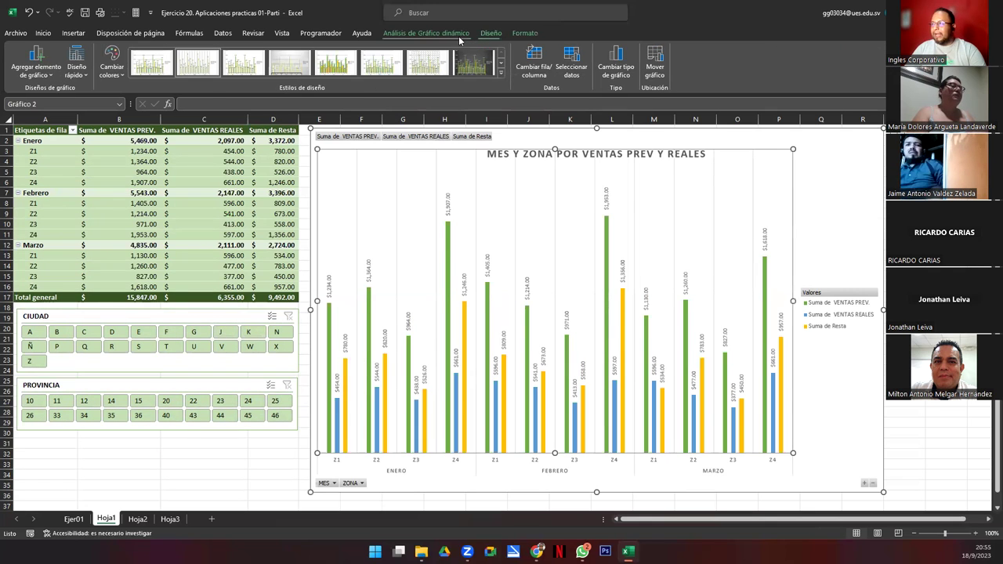
pyautogui.click(436, 36)
pyautogui.click(420, 62)
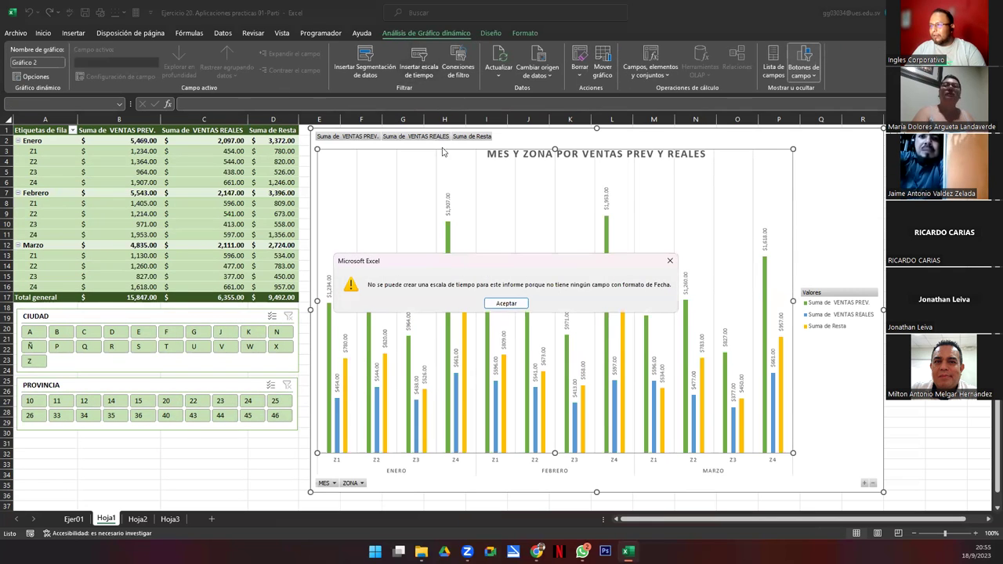
pyautogui.click(506, 304)
# Step: Nudge the PROVINCIA slicer down, then bring up the pivot chart's Insert Slicer field list
pyautogui.click(180, 388)
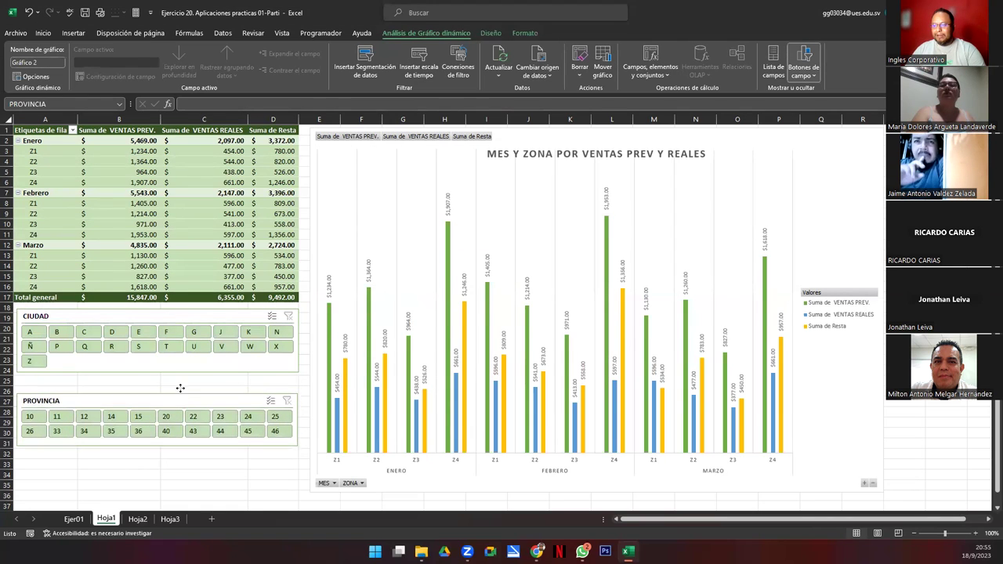
pyautogui.moveTo(180, 387); pyautogui.dragTo(179, 388)
pyautogui.click(373, 190)
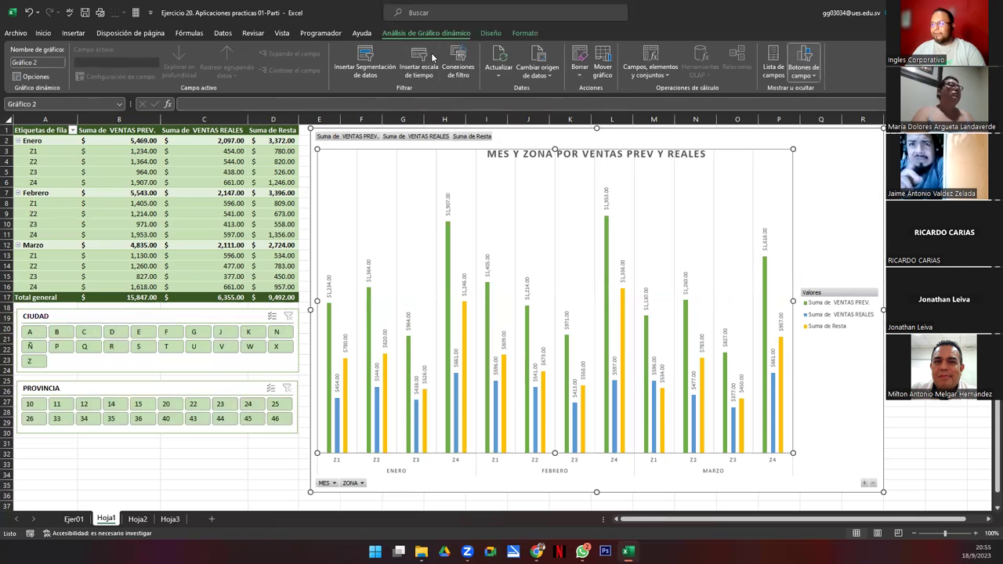
pyautogui.click(382, 58)
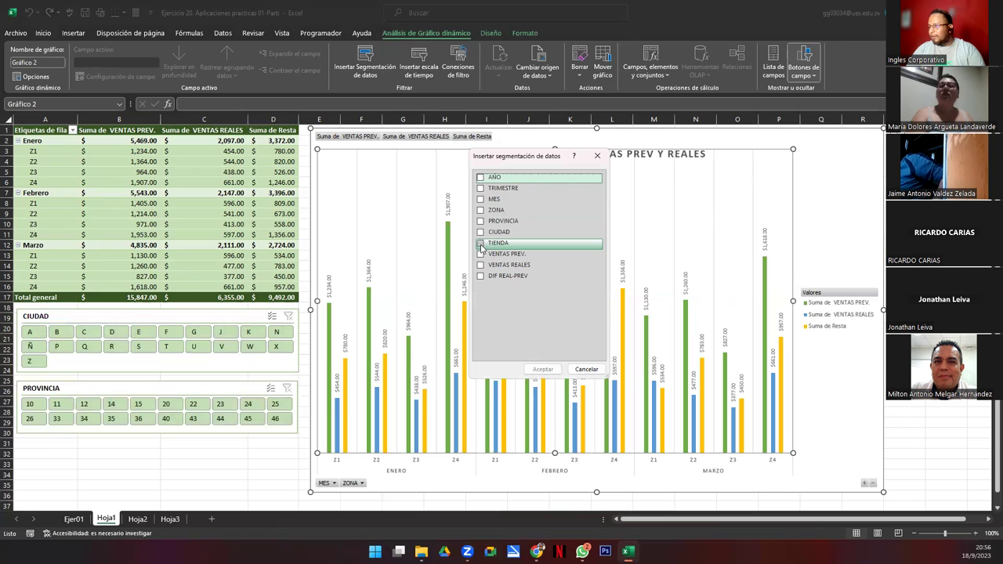
# Step: Insert a TIENDA slicer, lay its store buttons in 4 columns and widen it
pyautogui.click(481, 245)
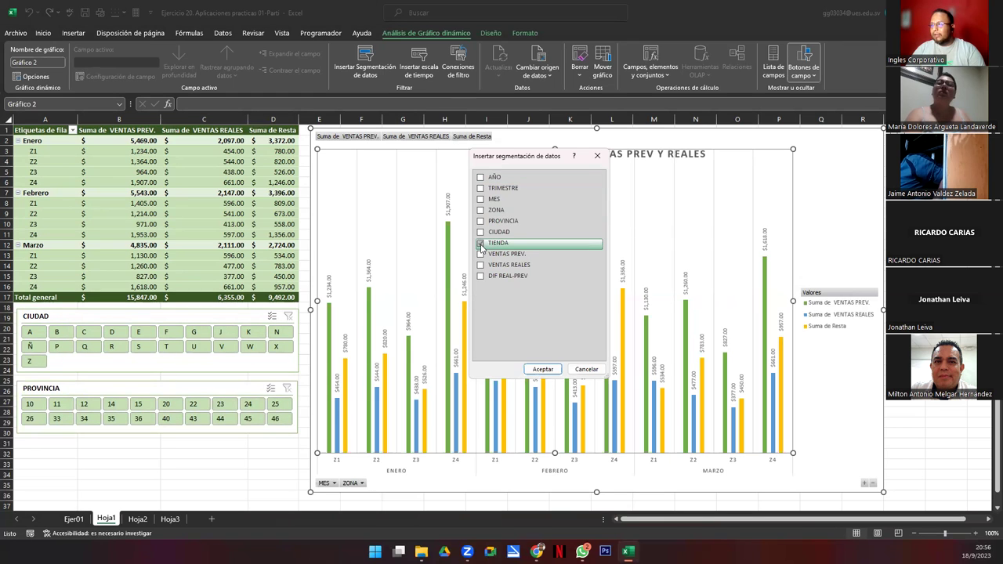
pyautogui.click(542, 369)
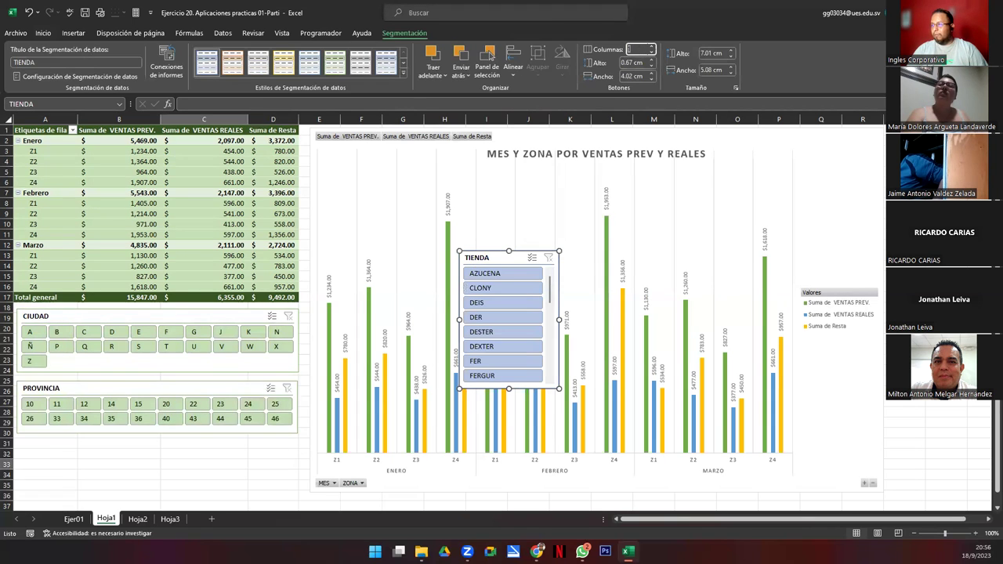
pyautogui.click(640, 49)
pyautogui.write('4')
pyautogui.press('Return')
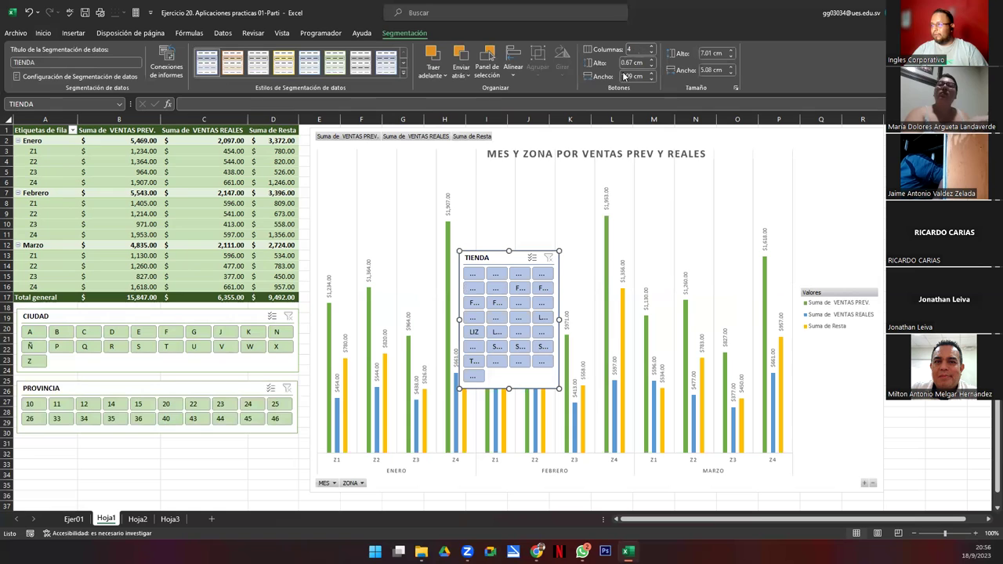
pyautogui.moveTo(561, 320); pyautogui.dragTo(717, 320)
pyautogui.moveTo(589, 379); pyautogui.dragTo(589, 386)
# Step: Switch TIENDA to 5 columns, shorten it and move it below PROVINCIA at matching width
pyautogui.click(638, 49)
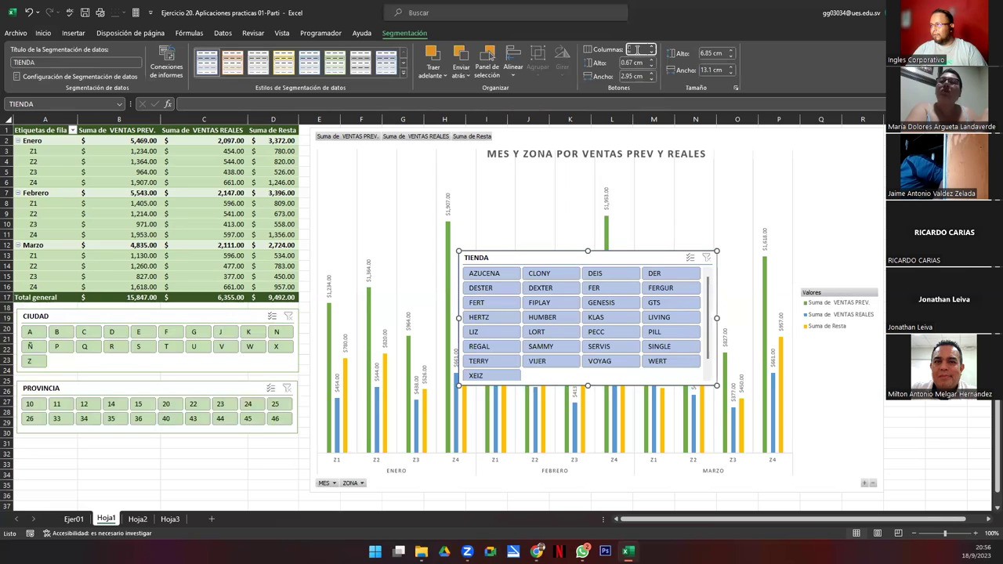
pyautogui.press('Return')
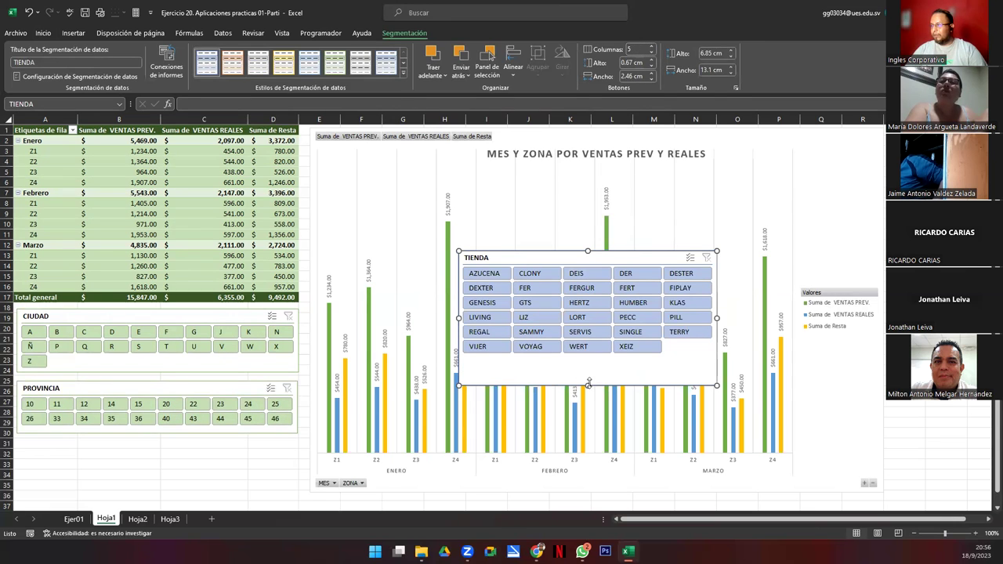
pyautogui.moveTo(592, 358); pyautogui.dragTo(591, 356)
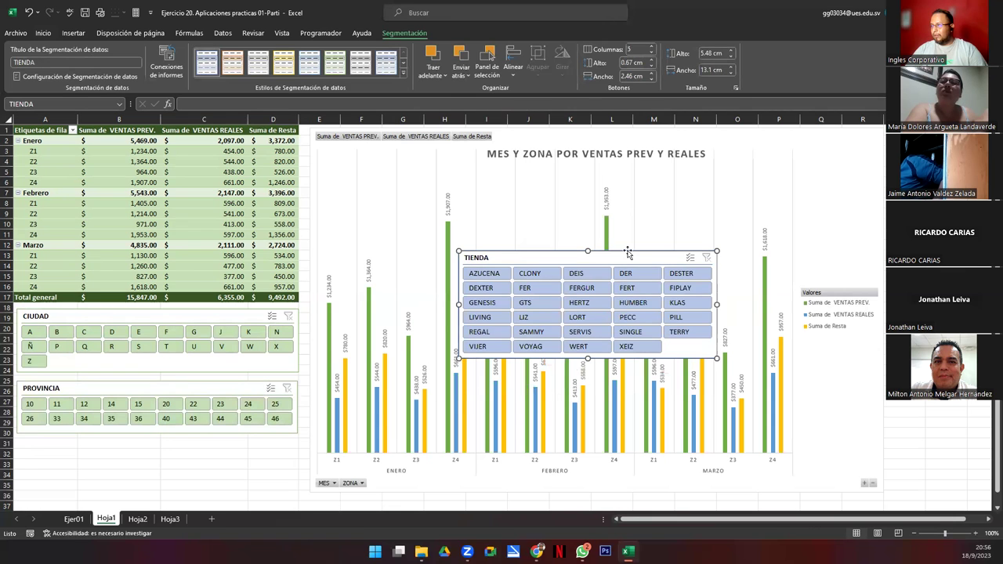
pyautogui.moveTo(516, 331); pyautogui.dragTo(187, 444)
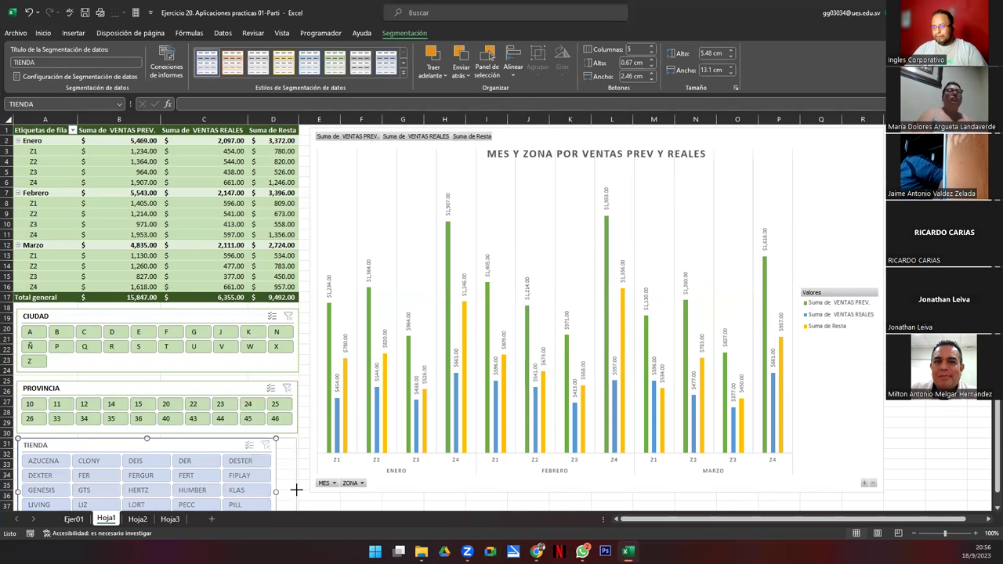
pyautogui.moveTo(298, 490); pyautogui.dragTo(297, 490)
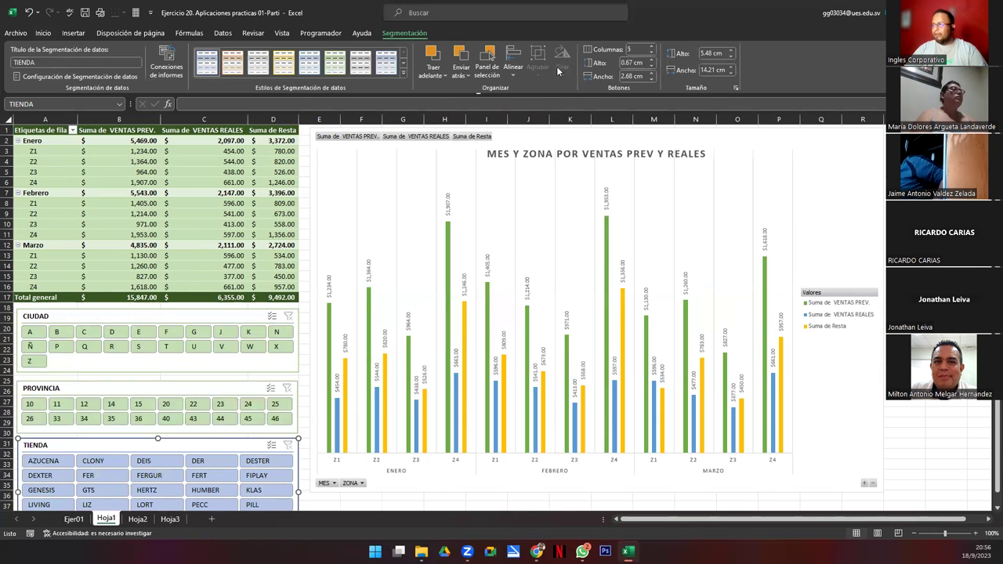
# Step: Set the TIENDA slicer to 6 button columns and deselect it
pyautogui.click(642, 49)
pyautogui.write('6')
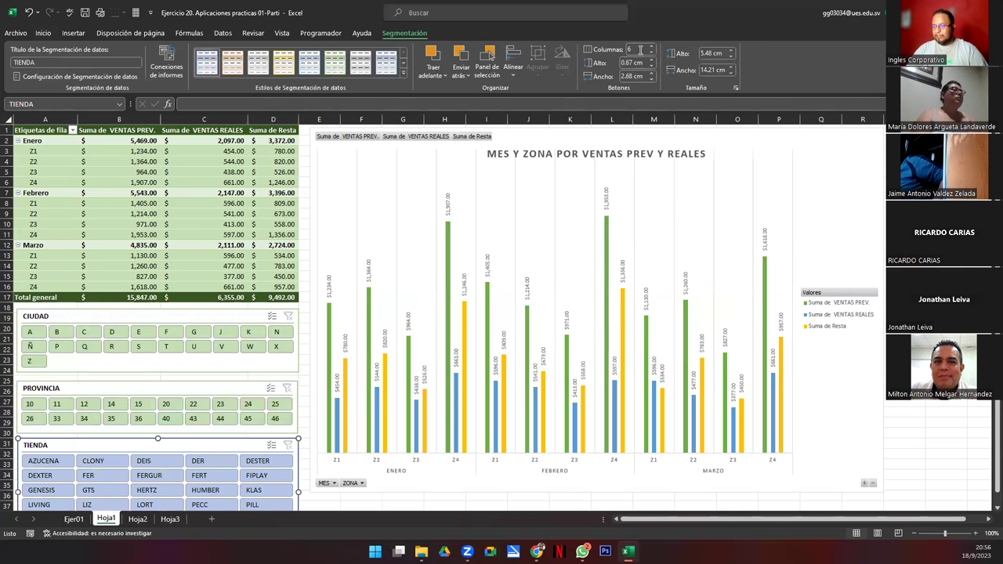
pyautogui.press('Return')
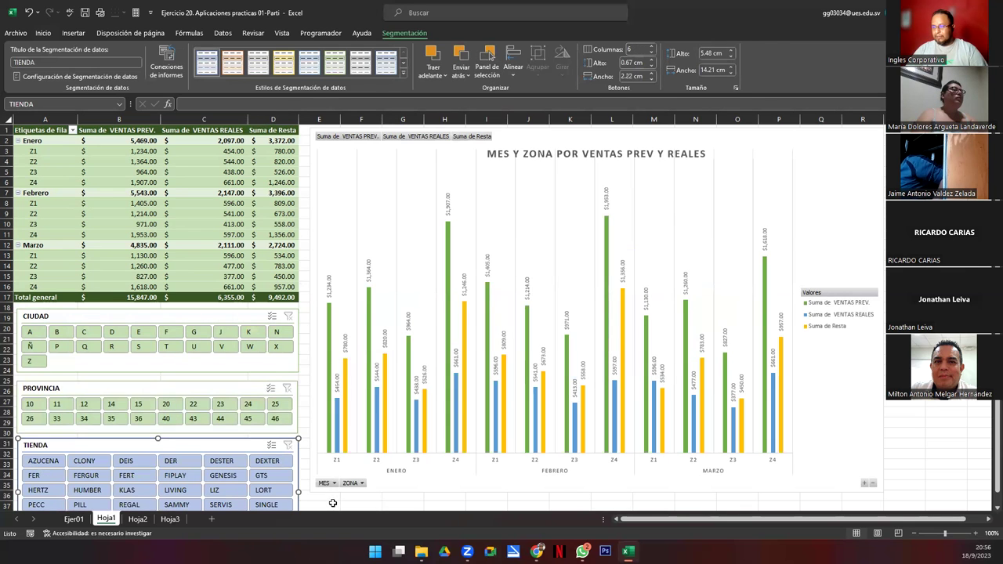
pyautogui.click(332, 501)
# Step: Filter the report to the LIVING store and enlarge the TIENDA slicer slightly
pyautogui.scroll(-1, 232, 505)
pyautogui.scroll(-1, 231, 505)
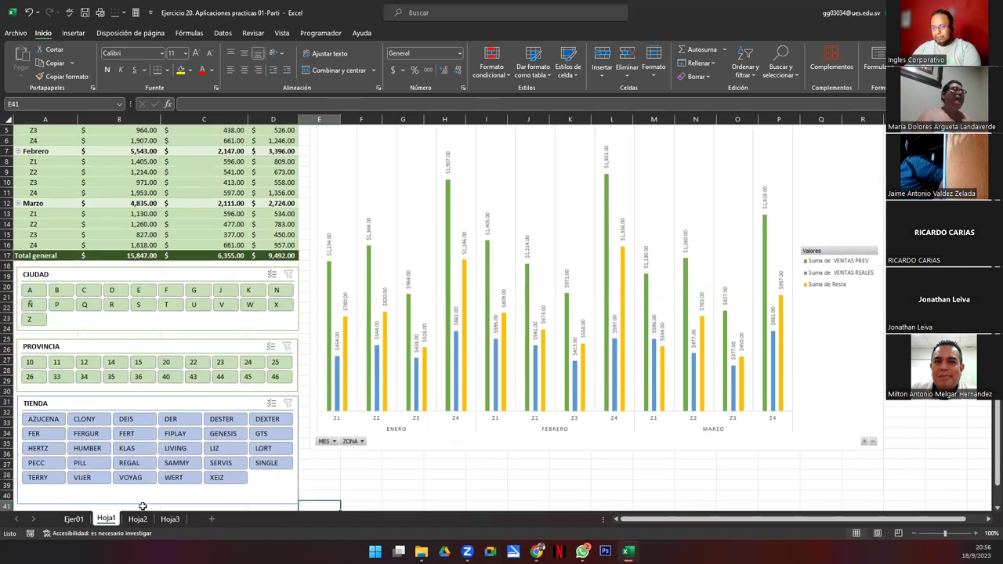
pyautogui.click(152, 486)
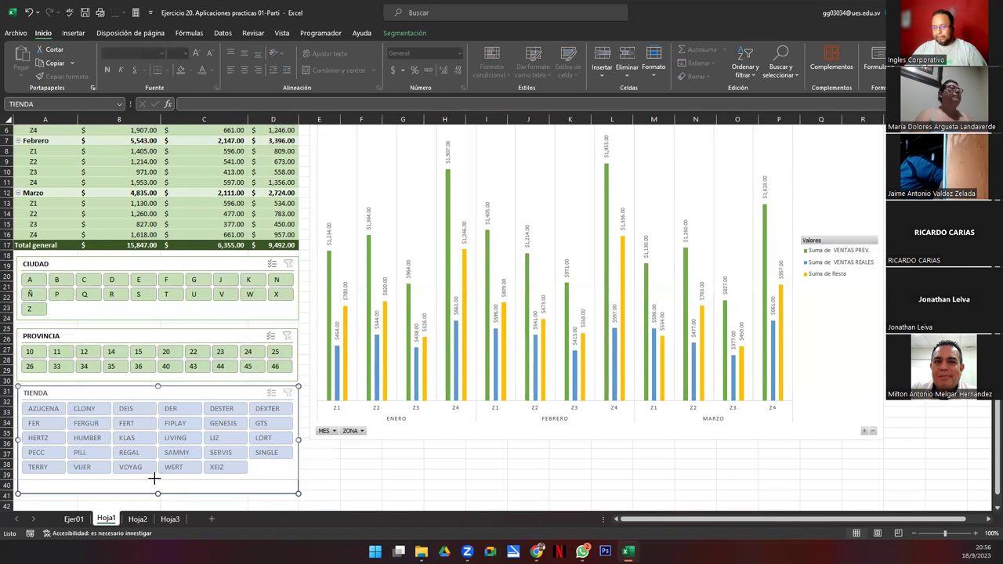
pyautogui.click(356, 464)
pyautogui.keyDown('ctrl'); pyautogui.scroll(-1, 356, 463); pyautogui.keyUp('ctrl')
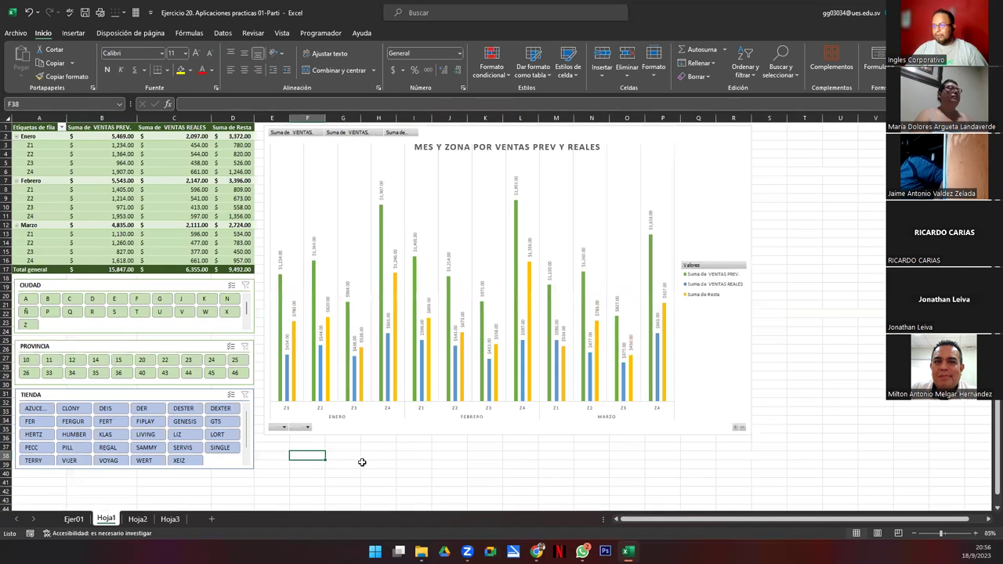
pyautogui.click(145, 434)
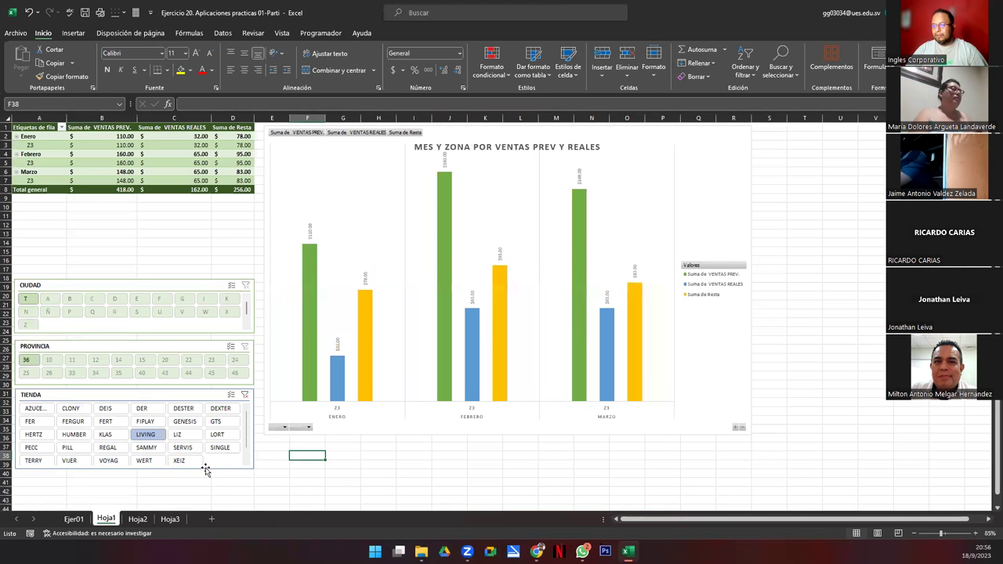
pyautogui.click(205, 468)
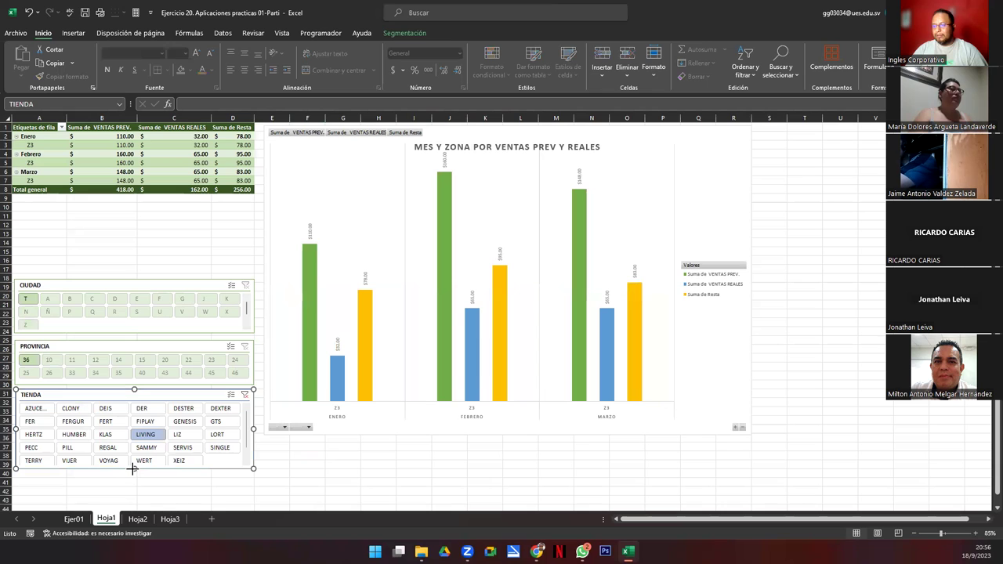
pyautogui.moveTo(133, 468); pyautogui.dragTo(134, 472)
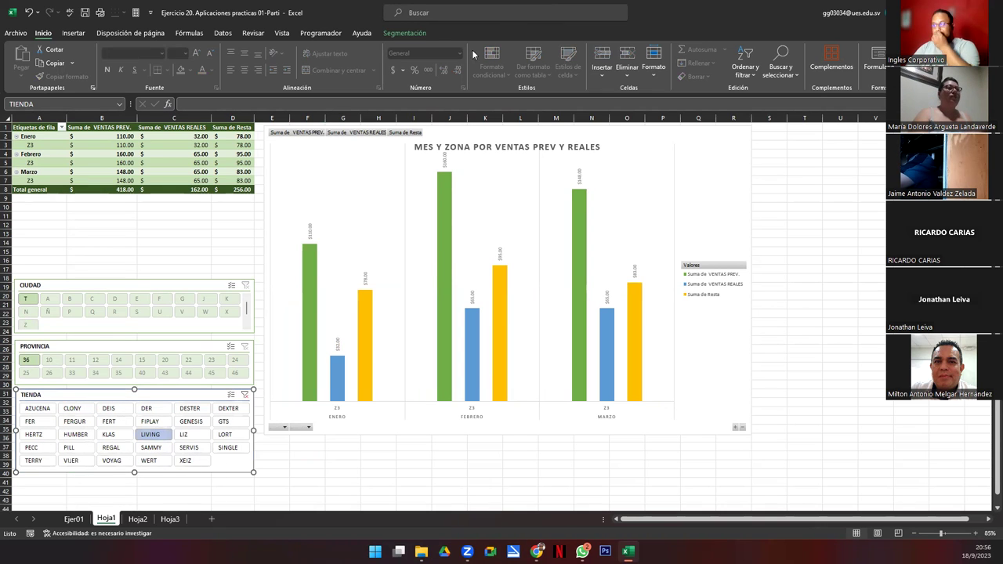
# Step: Test-filter the stores to AZUCENA, LIVING and LIZ, then clear the store filter
pyautogui.click(409, 35)
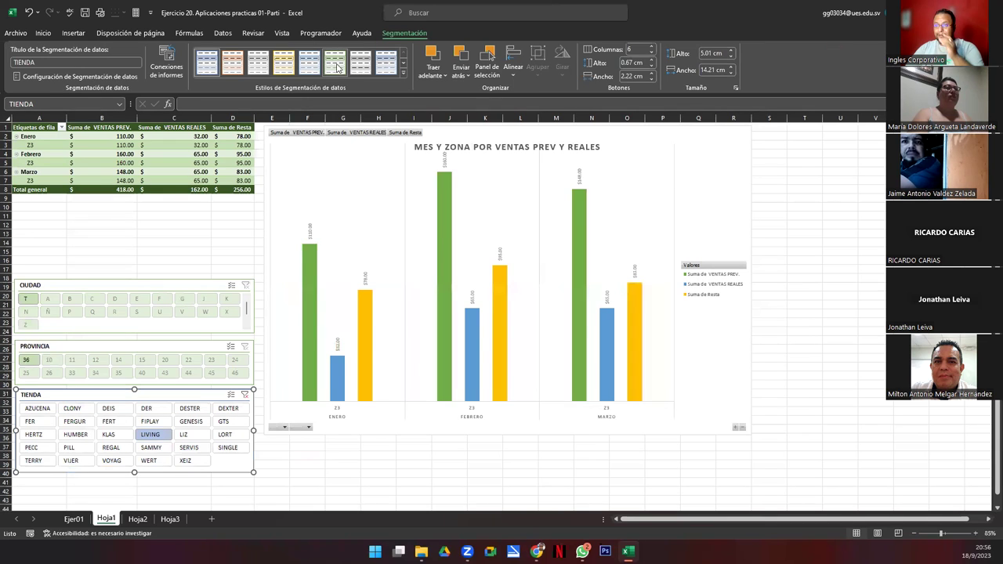
pyautogui.click(36, 408)
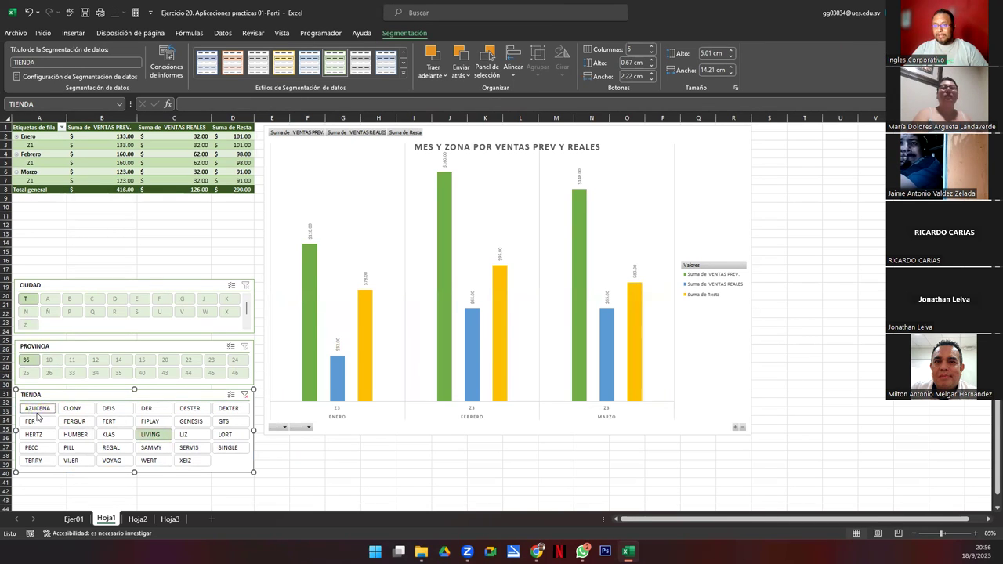
pyautogui.keyDown('ctrl'); pyautogui.click(150, 434); pyautogui.keyUp('ctrl')
pyautogui.keyDown('ctrl'); pyautogui.click(183, 434); pyautogui.keyUp('ctrl')
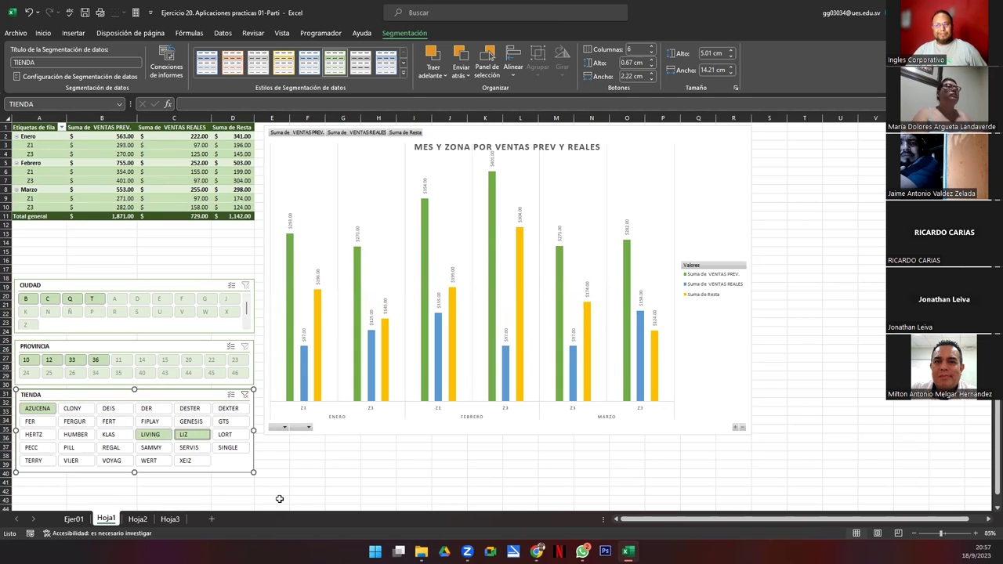
pyautogui.click(246, 394)
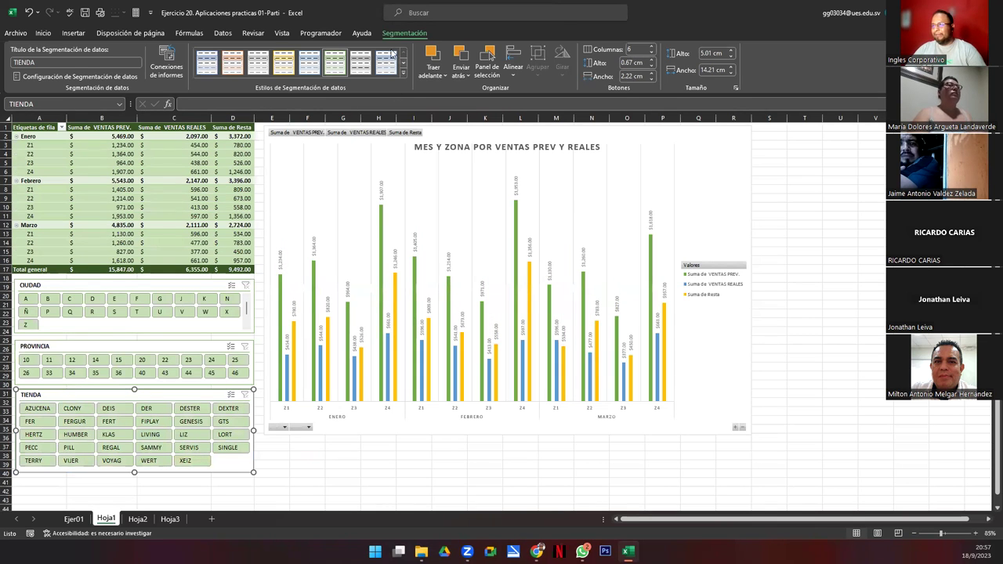
# Step: Check the TIENDA slicer's report connections and make the MES Y ZONA pivot chart taller
pyautogui.click(166, 62)
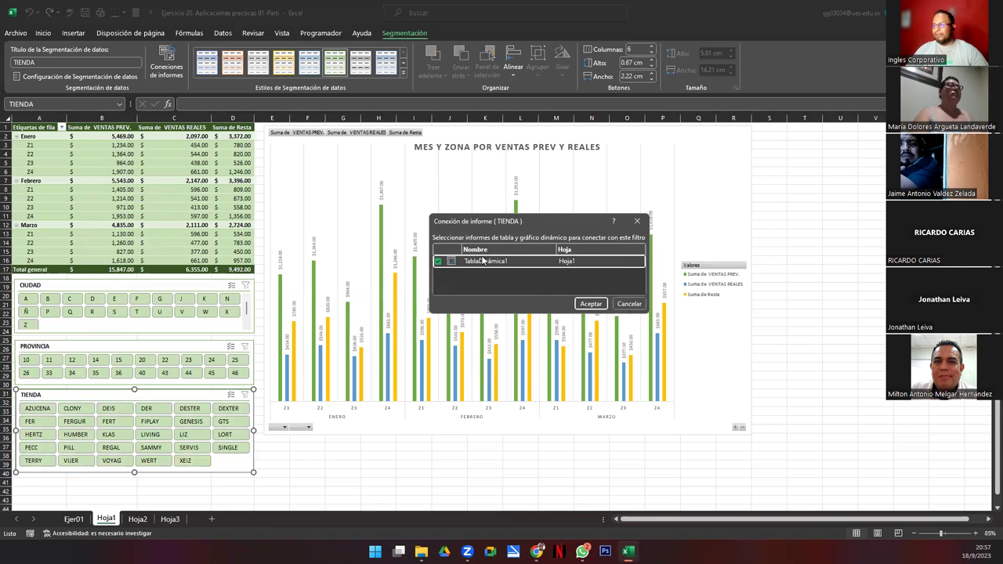
pyautogui.click(626, 304)
pyautogui.click(577, 427)
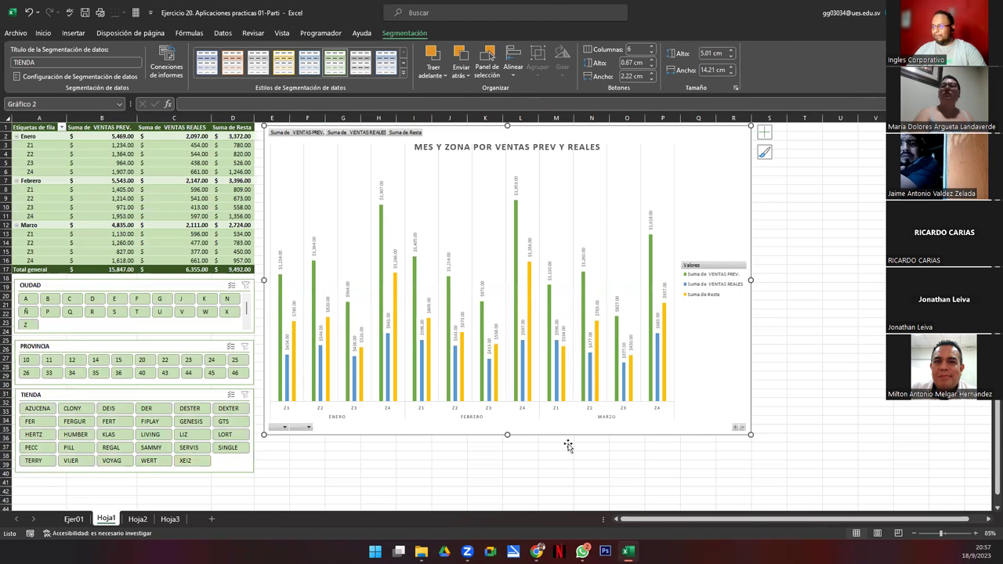
pyautogui.moveTo(509, 437); pyautogui.dragTo(500, 474)
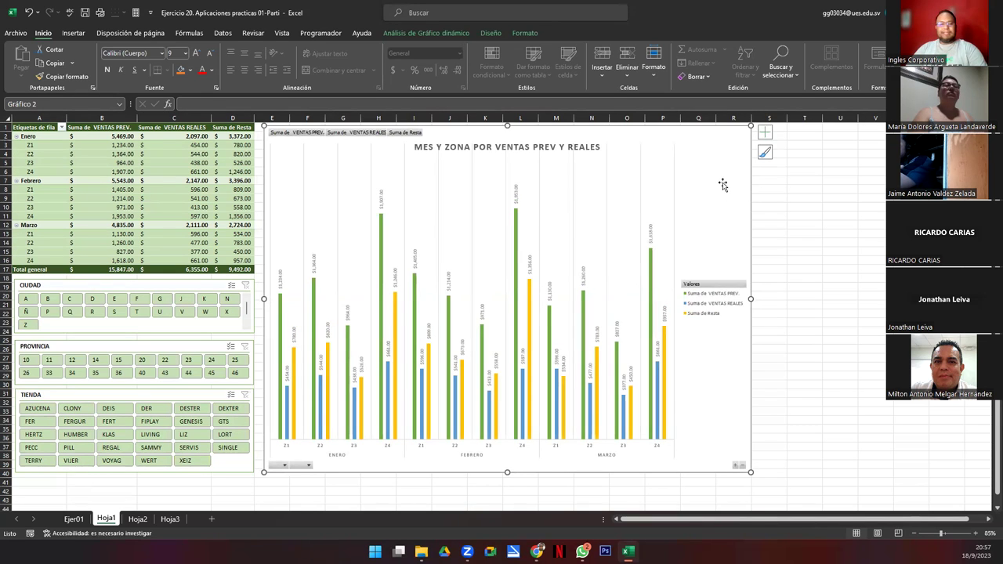
# Step: Browse Hoja3 and Hoja1, ending on Hoja2 with its Barras pivot setup
pyautogui.click(138, 519)
pyautogui.click(170, 519)
pyautogui.click(138, 518)
pyautogui.click(106, 518)
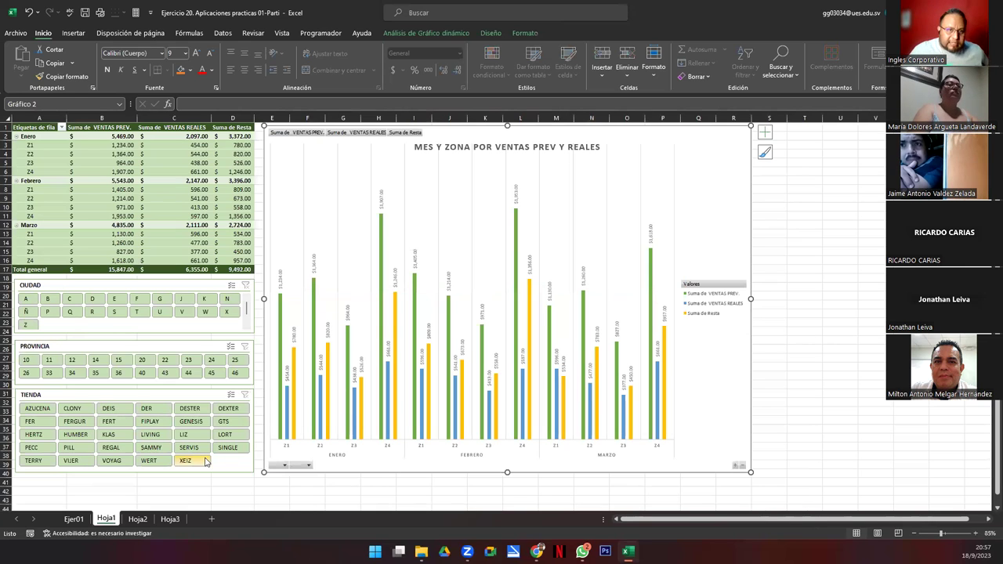
pyautogui.click(139, 522)
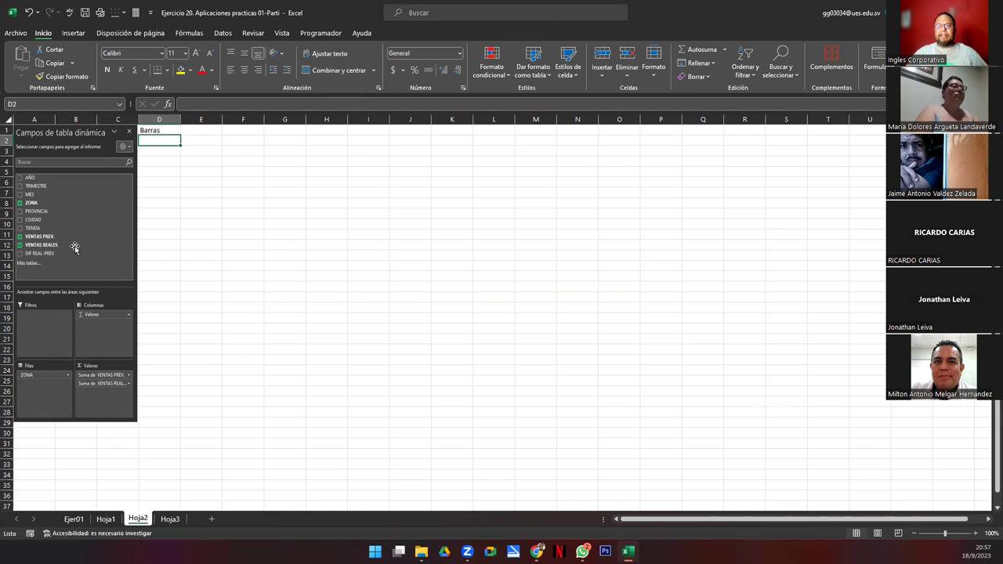
# Step: Compare Hoja1, Hoja3 and Hoja2, settle on the Ejer01 data sheet, then switch to the Ejercicios folder
pyautogui.click(106, 519)
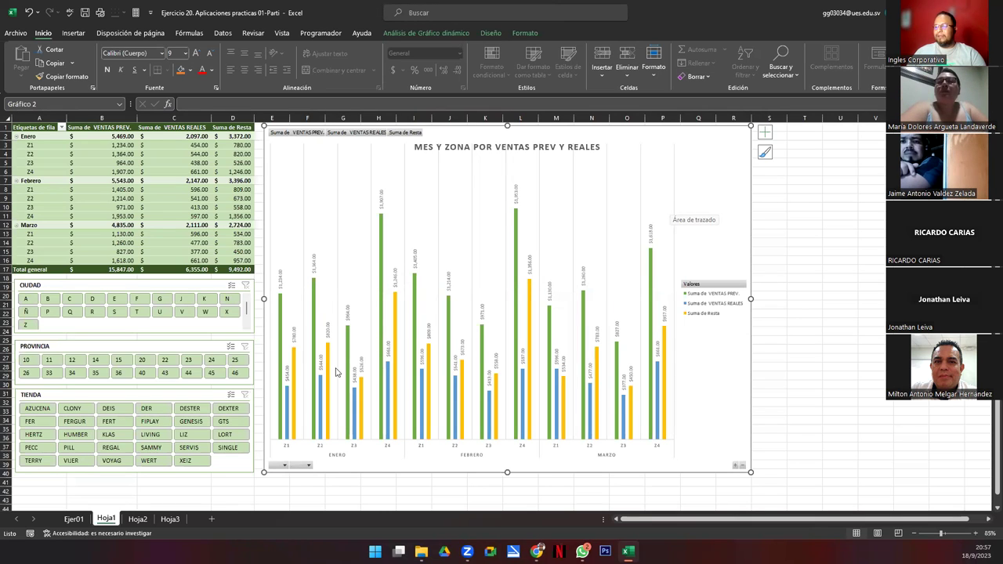
pyautogui.click(170, 519)
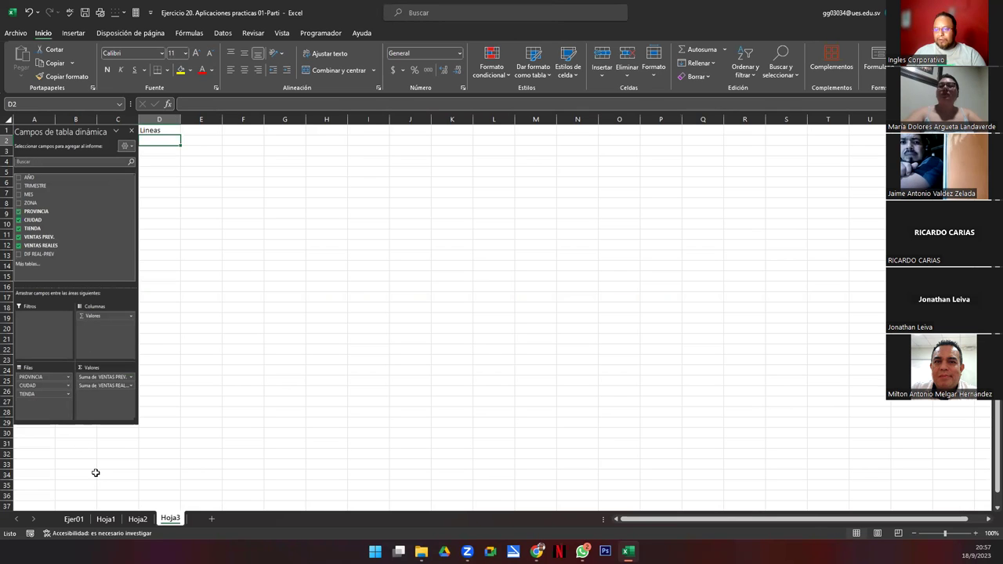
pyautogui.click(138, 519)
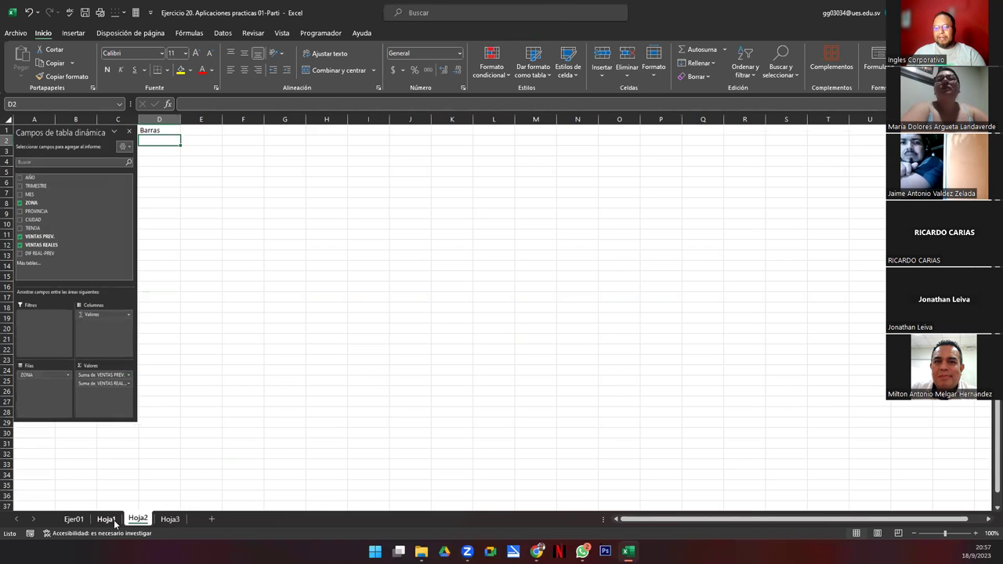
pyautogui.click(104, 519)
pyautogui.click(74, 518)
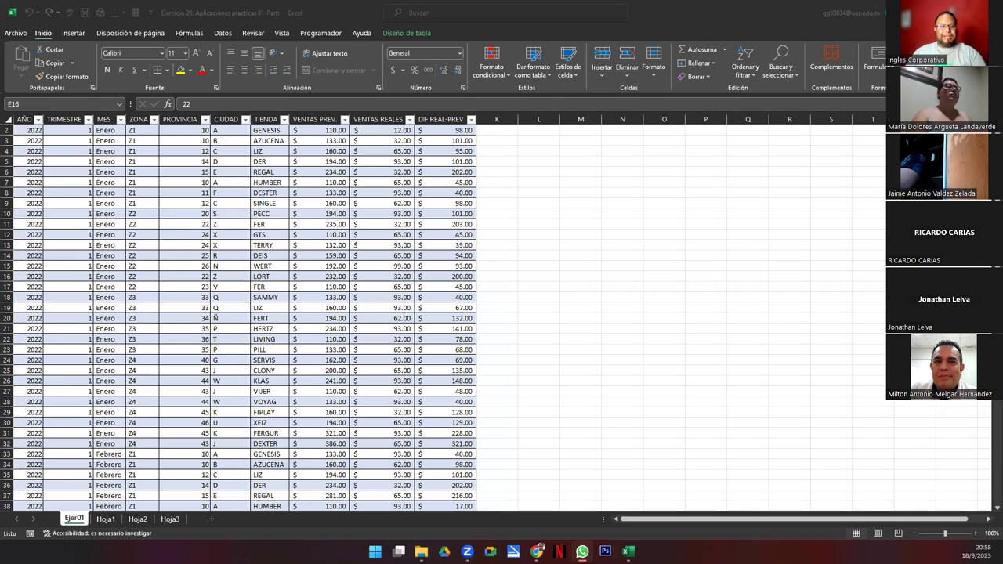
pyautogui.hotkey('alt', 'Tab')
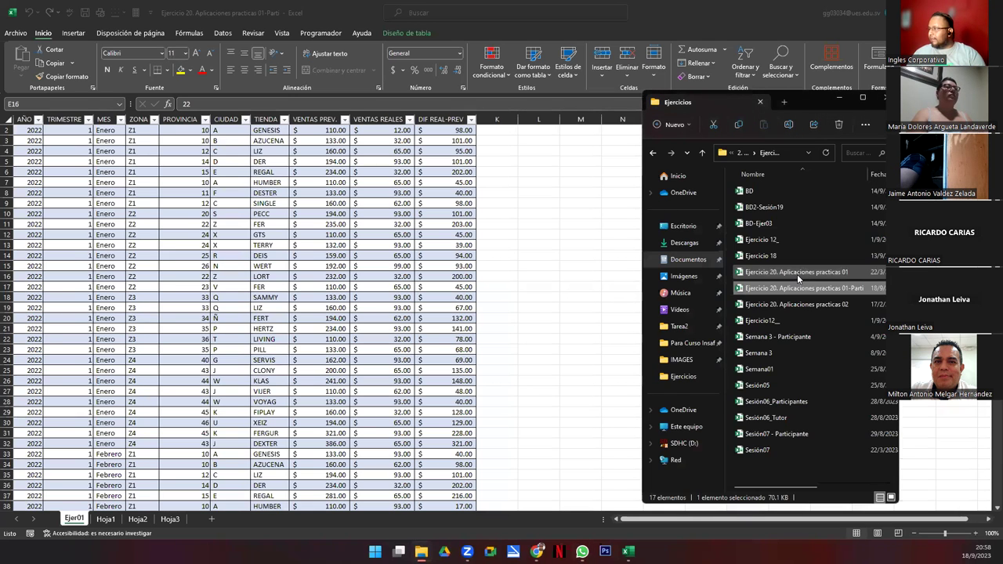
# Step: Open the Ejercicio 20. Aplicaciones practicas 01 reference workbook and inspect its Hoja 1 and Hoja1 sheets
pyautogui.click(797, 275)
pyautogui.hotkey('alt', 'Tab')
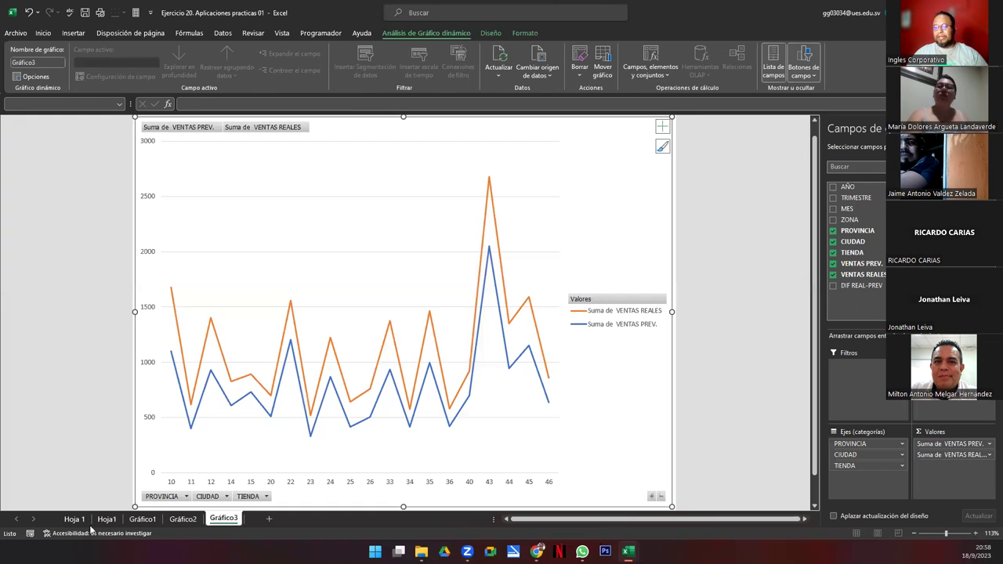
pyautogui.click(76, 519)
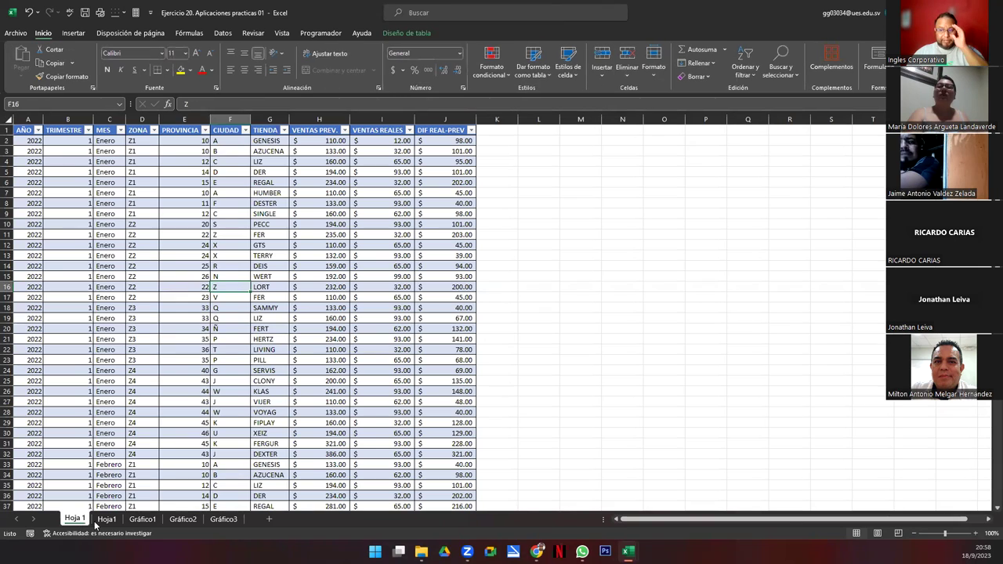
pyautogui.click(106, 520)
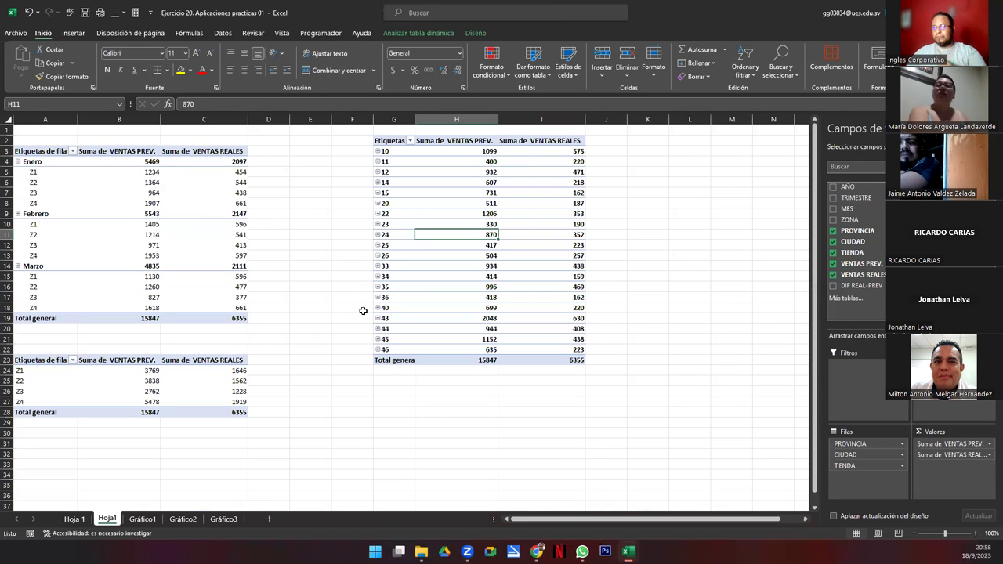
pyautogui.click(377, 151)
pyautogui.click(377, 151)
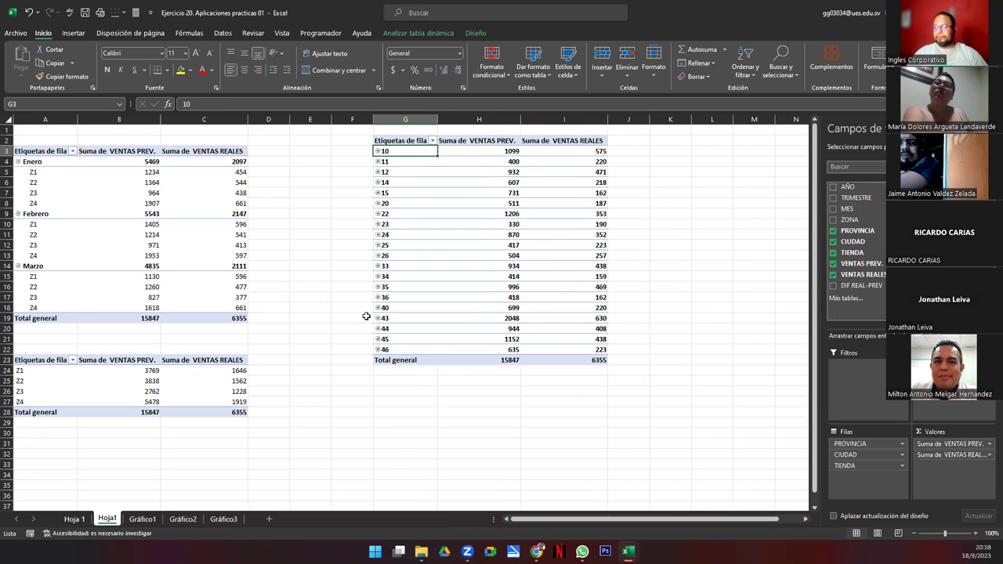
# Step: Review the reference Gráfico1 column, Gráfico2 bar and Gráfico3 line charts, then minimize it
pyautogui.click(143, 520)
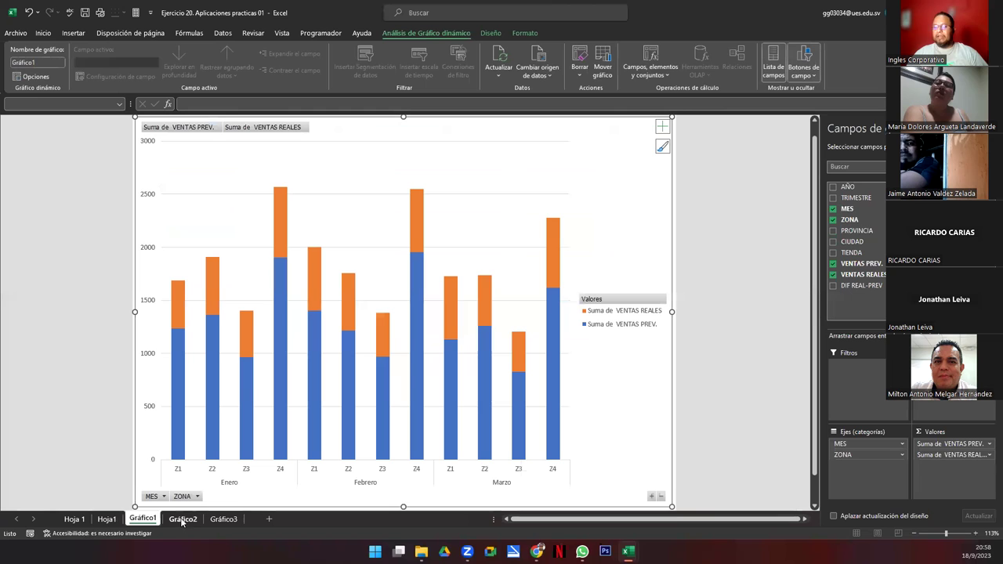
pyautogui.click(182, 520)
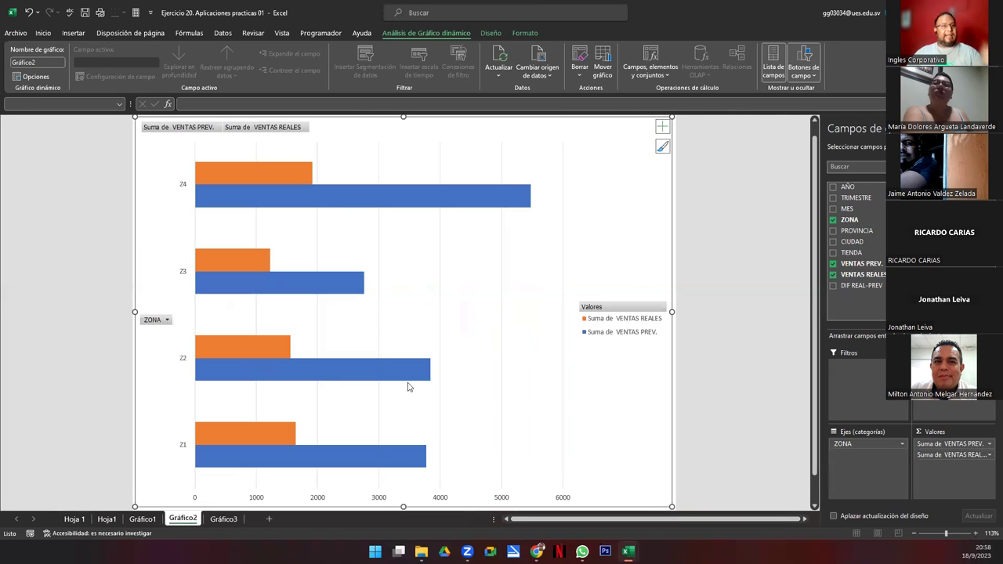
pyautogui.moveTo(408, 386)
pyautogui.click(224, 519)
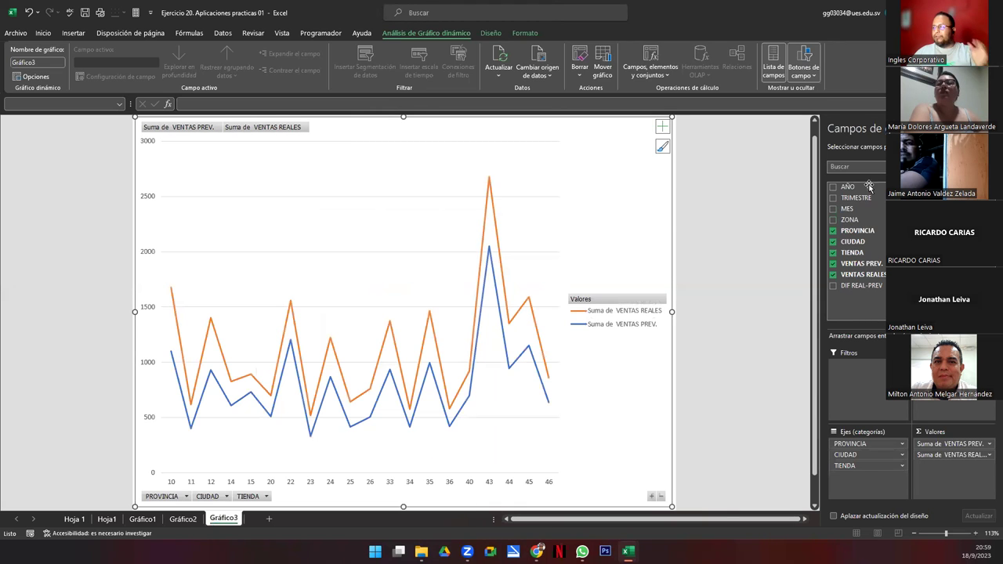
pyautogui.hotkey('alt', 'Tab')
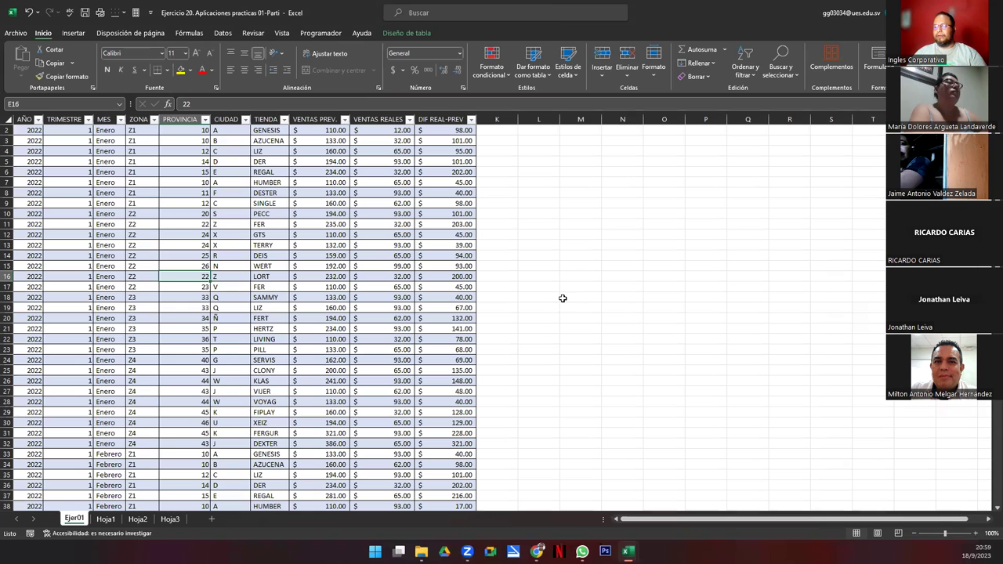
# Step: On Hoja2, move the field-list picture to columns P–R and the Barras label to O1
pyautogui.click(105, 519)
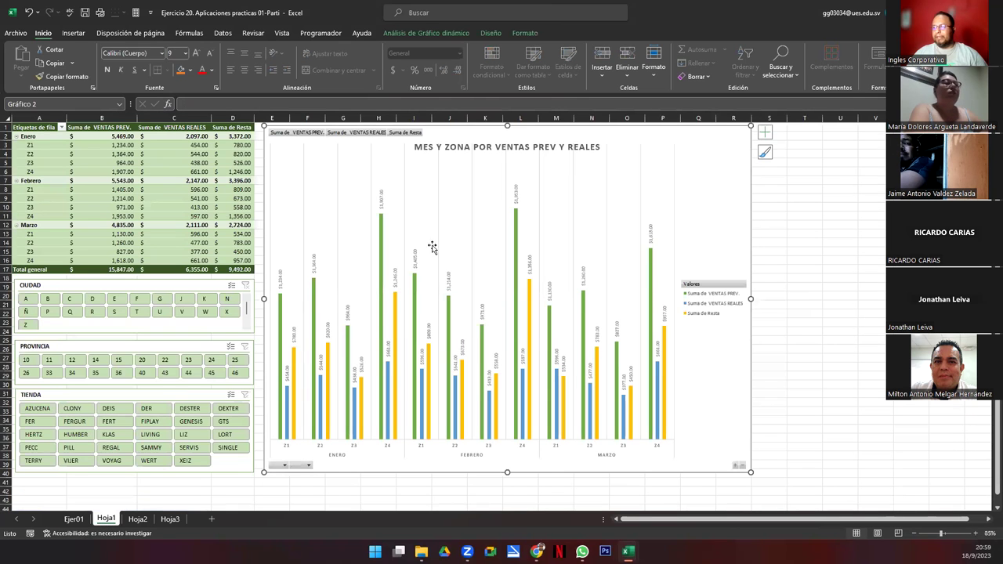
pyautogui.click(140, 521)
pyautogui.moveTo(124, 187); pyautogui.dragTo(750, 186)
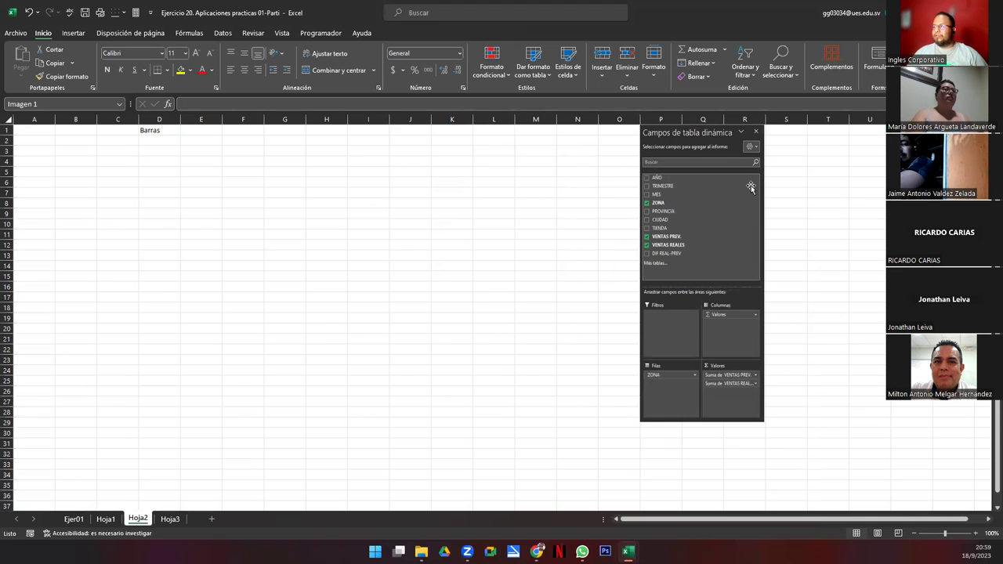
pyautogui.click(167, 131)
pyautogui.moveTo(179, 135); pyautogui.dragTo(636, 130)
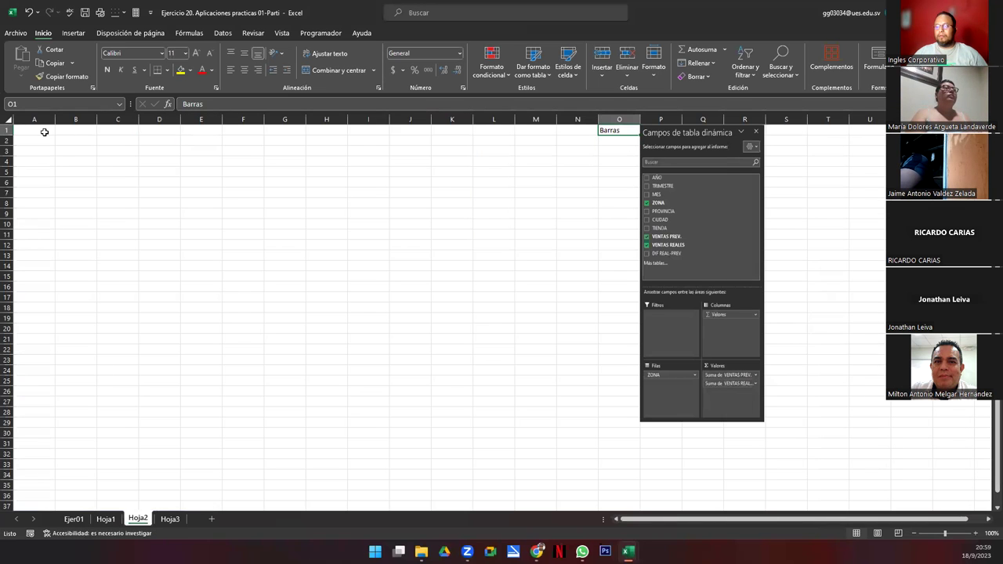
# Step: Insert a pivot table from Tabla1 on the existing sheet at Hoja2!$A$1
pyautogui.click(73, 519)
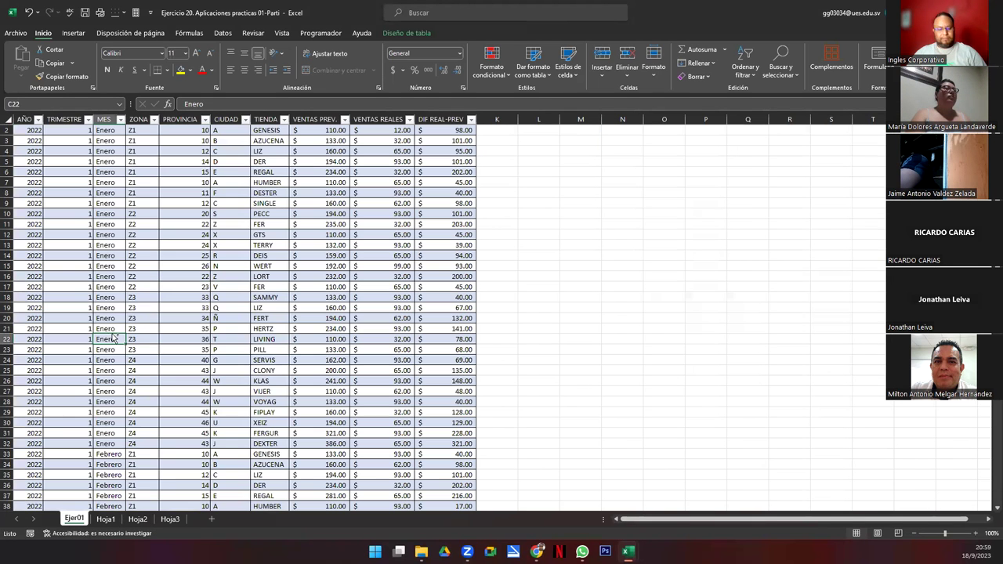
pyautogui.click(72, 35)
pyautogui.click(39, 66)
pyautogui.click(492, 270)
pyautogui.click(593, 281)
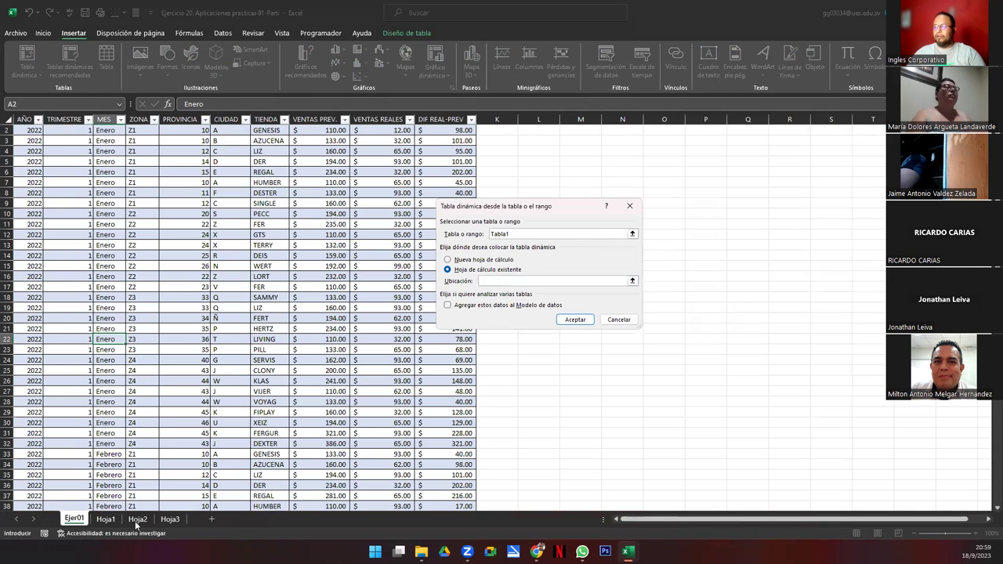
pyautogui.click(137, 518)
pyautogui.click(24, 129)
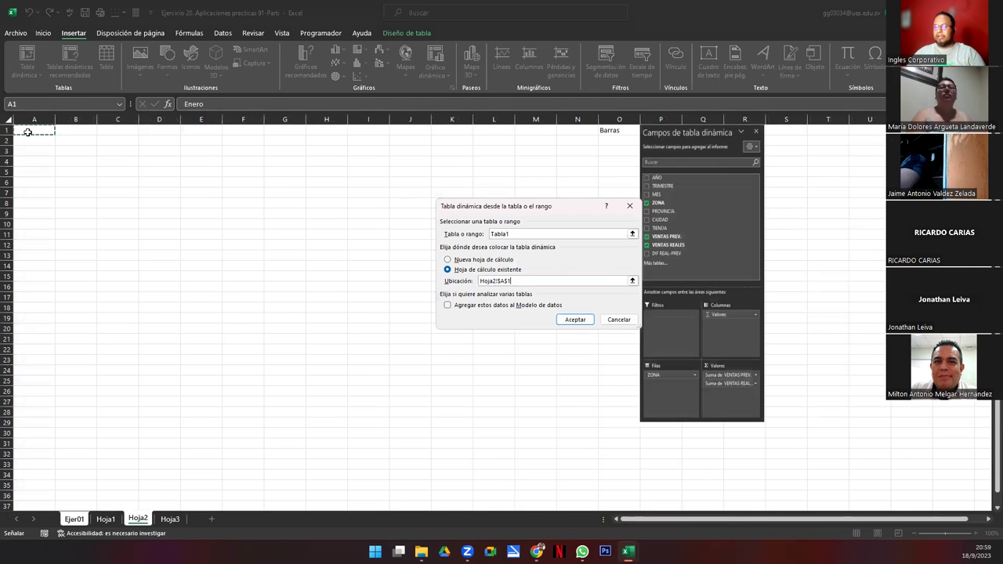
pyautogui.click(573, 319)
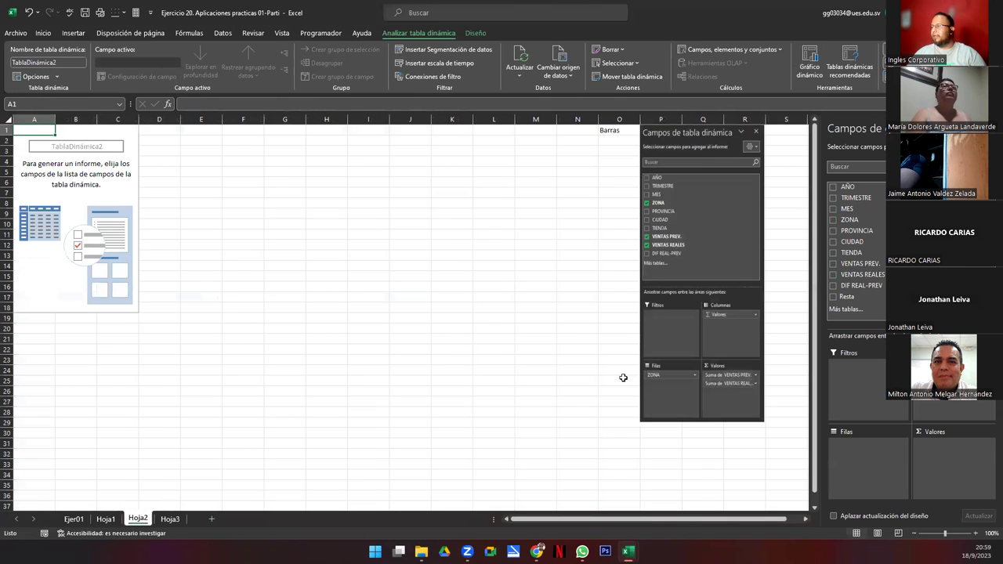
# Step: Build the pivot with ZONA rows and VENTAS PREV./VENTAS REALES sums, checking the reference Hoja1
pyautogui.click(851, 223)
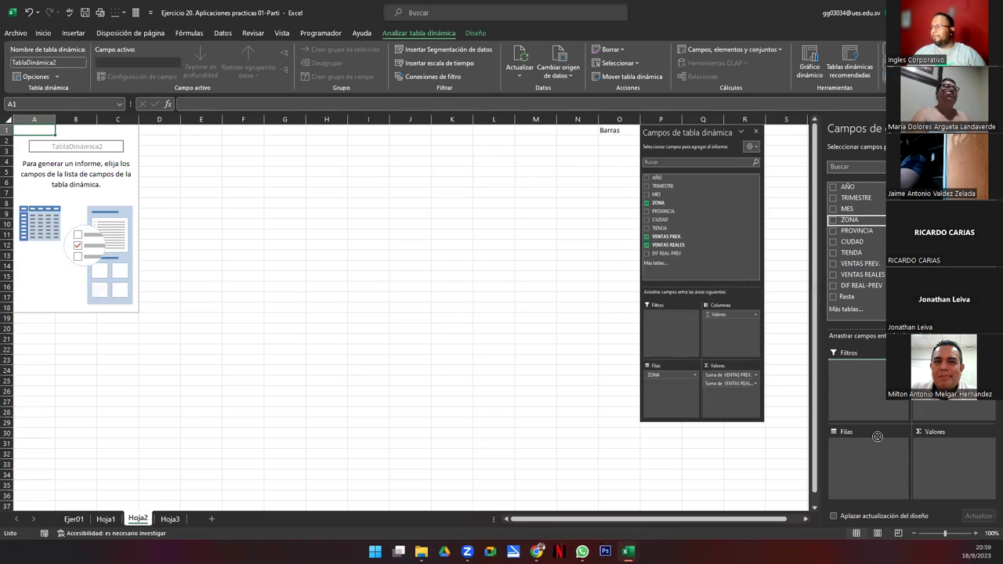
pyautogui.click(859, 267)
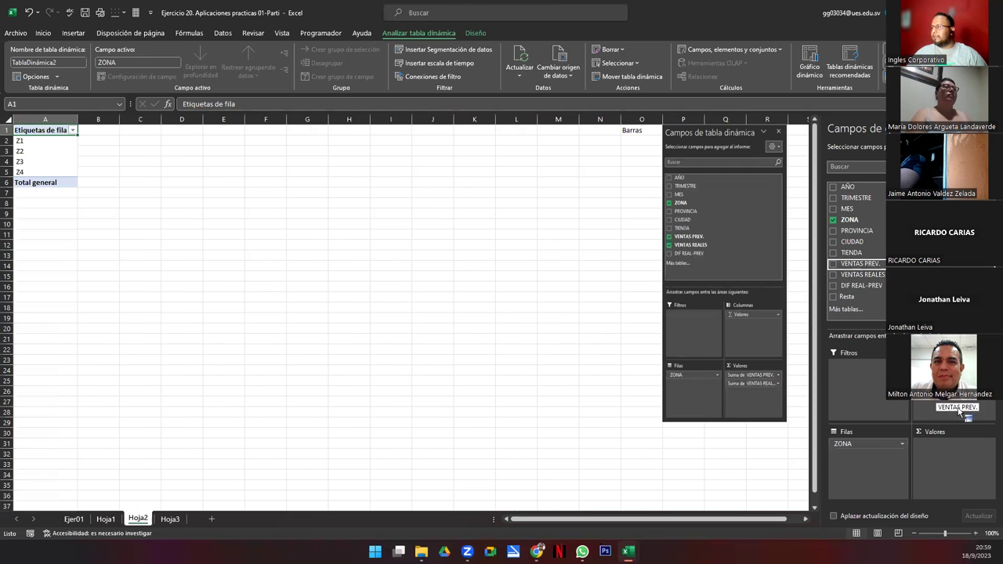
pyautogui.click(880, 277)
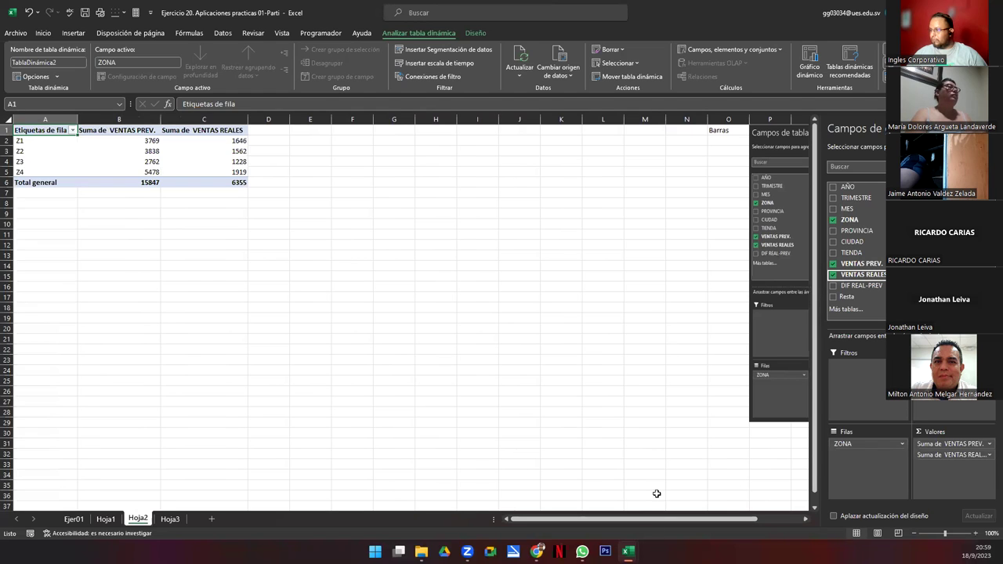
pyautogui.moveTo(628, 551)
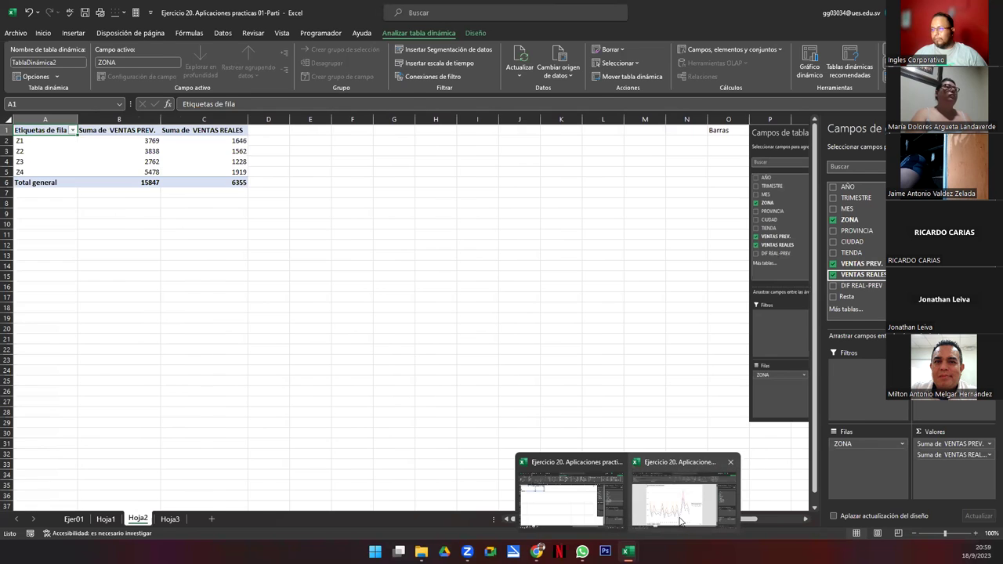
pyautogui.click(680, 522)
pyautogui.click(107, 519)
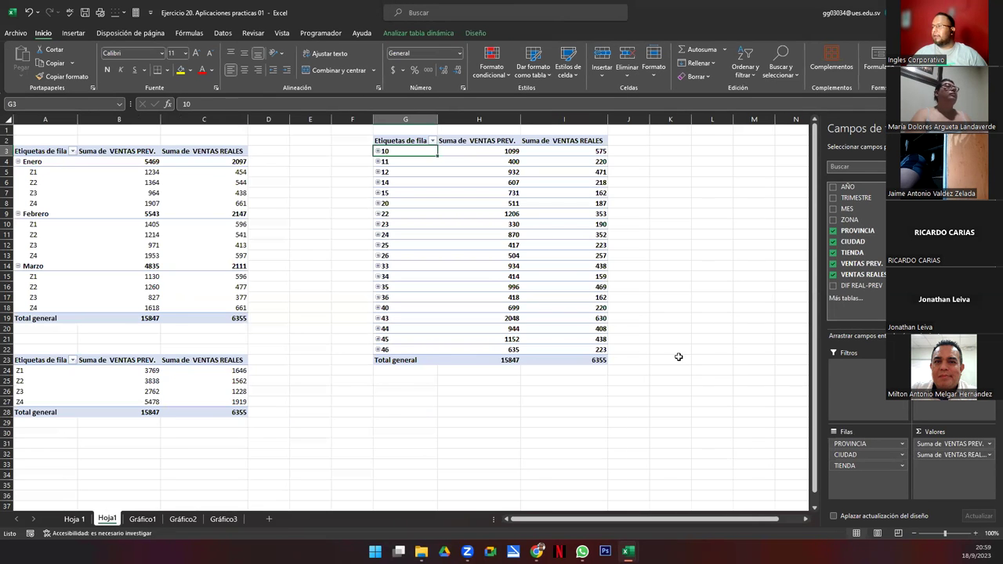
pyautogui.hotkey('alt', 'Tab')
# Step: Delete the field-list picture and the Barras note in O1, then select inside the pivot
pyautogui.click(780, 138)
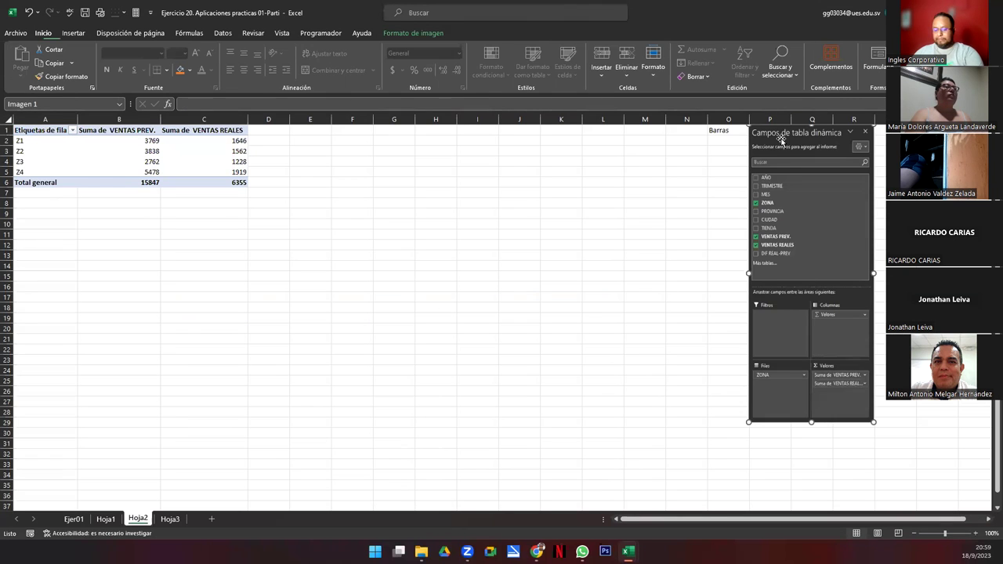
pyautogui.press('Delete')
pyautogui.click(715, 130)
pyautogui.press('Delete')
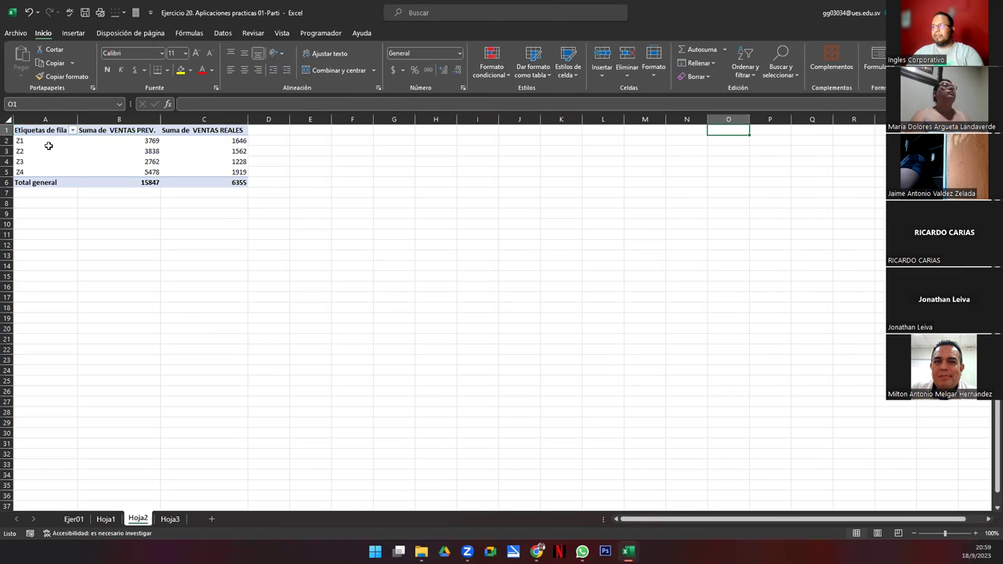
pyautogui.click(48, 147)
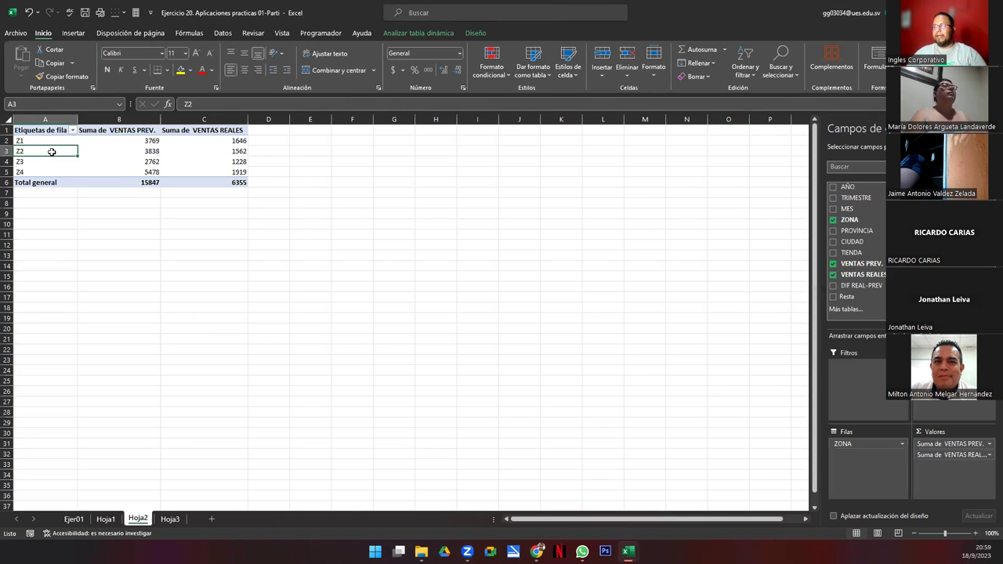
# Step: Insert a clustered bar pivot chart, move it beside the pivot table and enlarge it to row 30
pyautogui.click(401, 32)
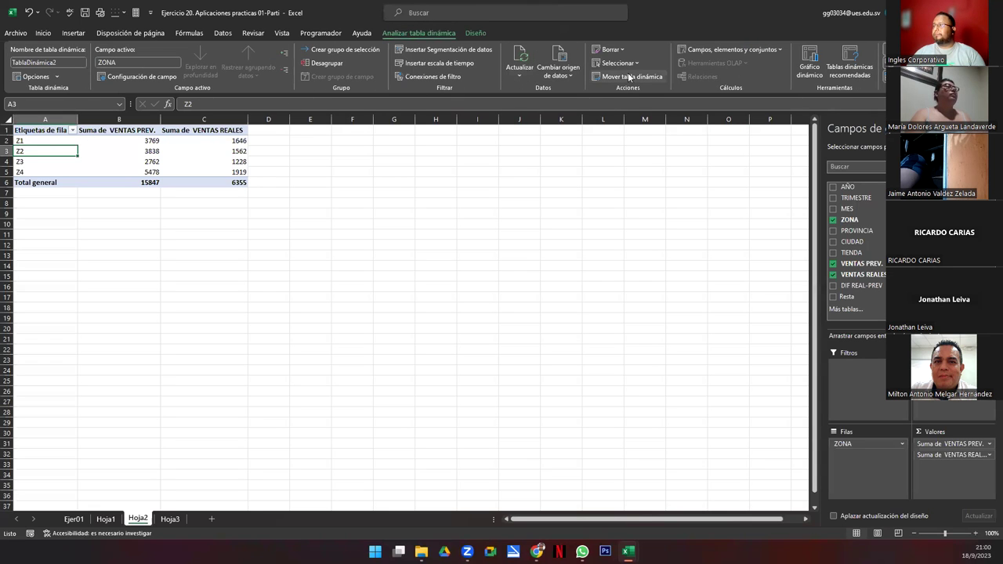
pyautogui.click(809, 64)
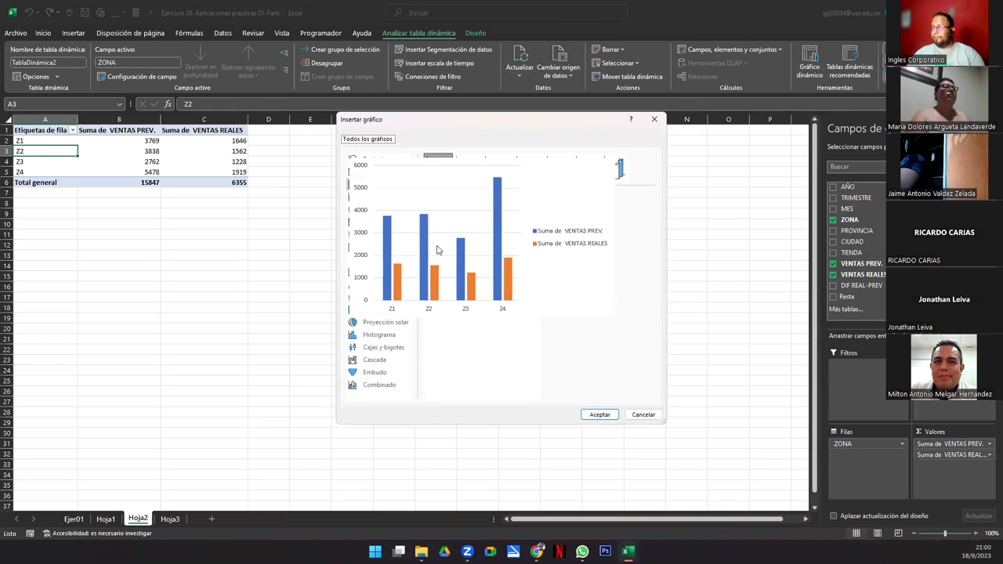
pyautogui.click(368, 222)
pyautogui.moveTo(444, 241)
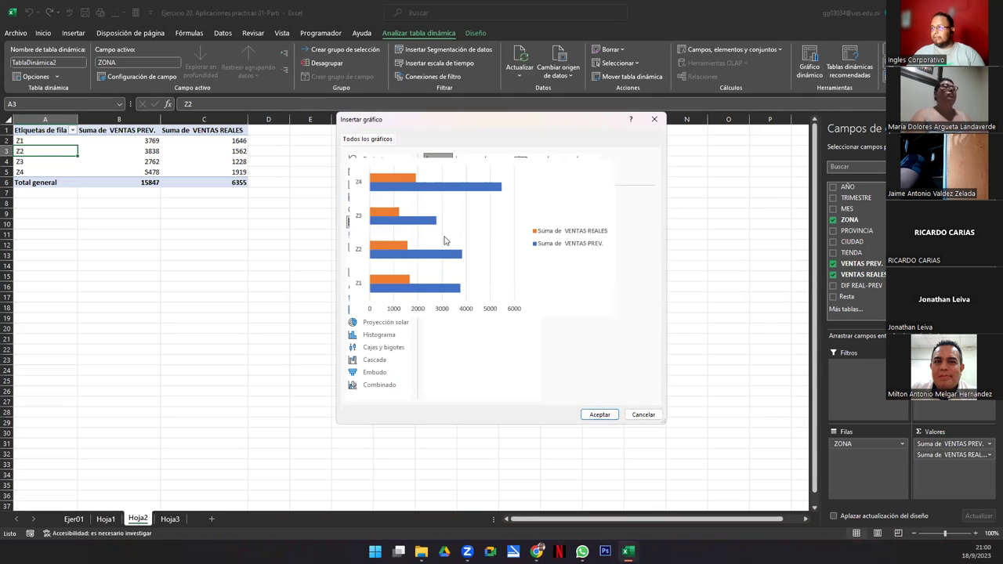
pyautogui.click(598, 415)
pyautogui.moveTo(446, 250); pyautogui.dragTo(514, 136)
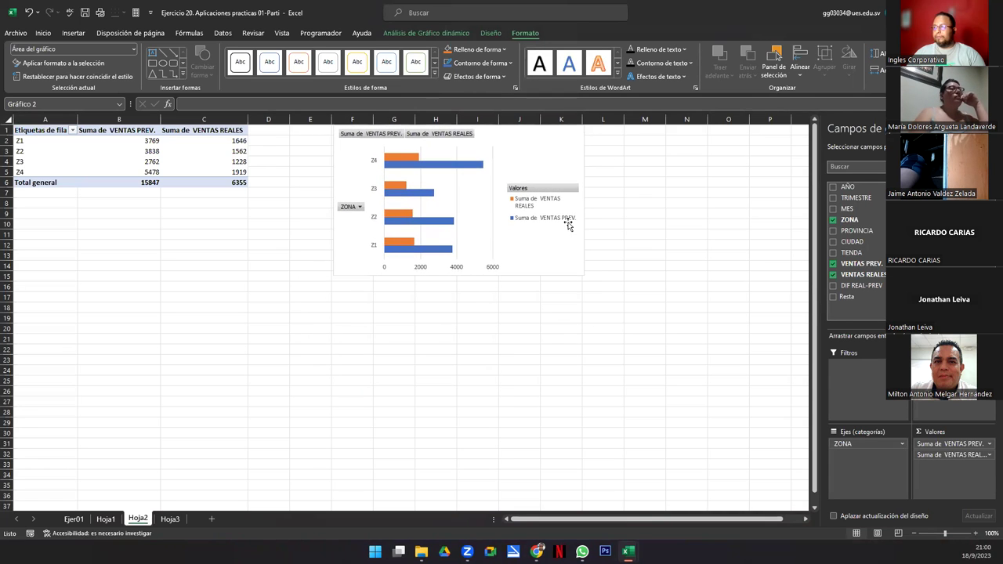
pyautogui.moveTo(582, 272); pyautogui.dragTo(786, 435)
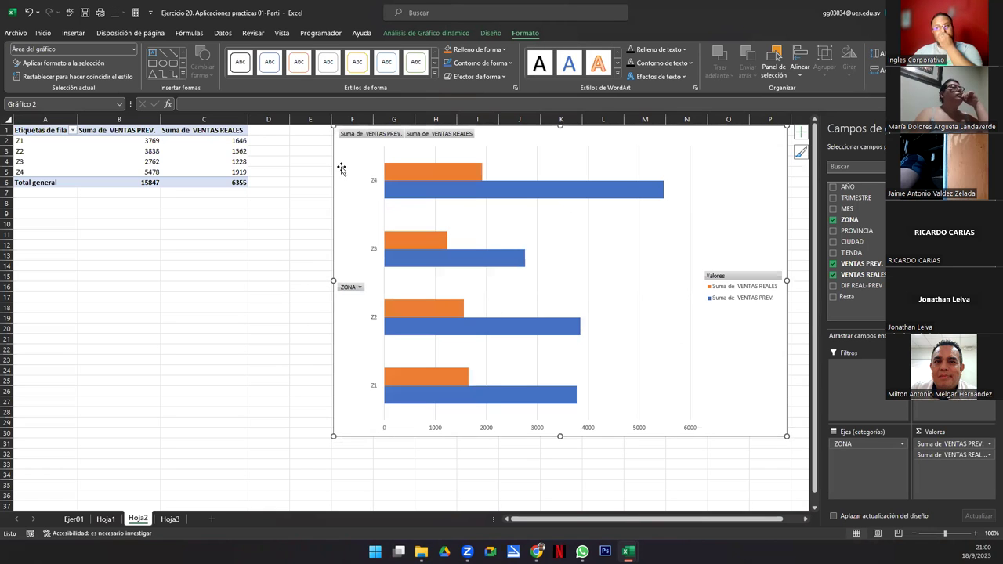
# Step: Apply accounting dollar format to the pivot values B2:C6
pyautogui.click(152, 141)
pyautogui.moveTo(153, 157); pyautogui.dragTo(215, 180)
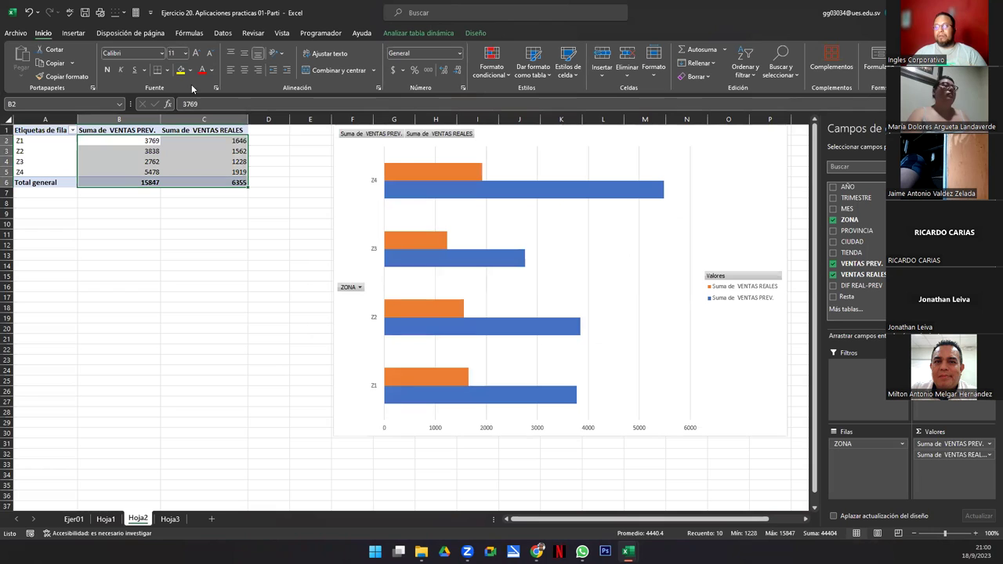
pyautogui.click(393, 70)
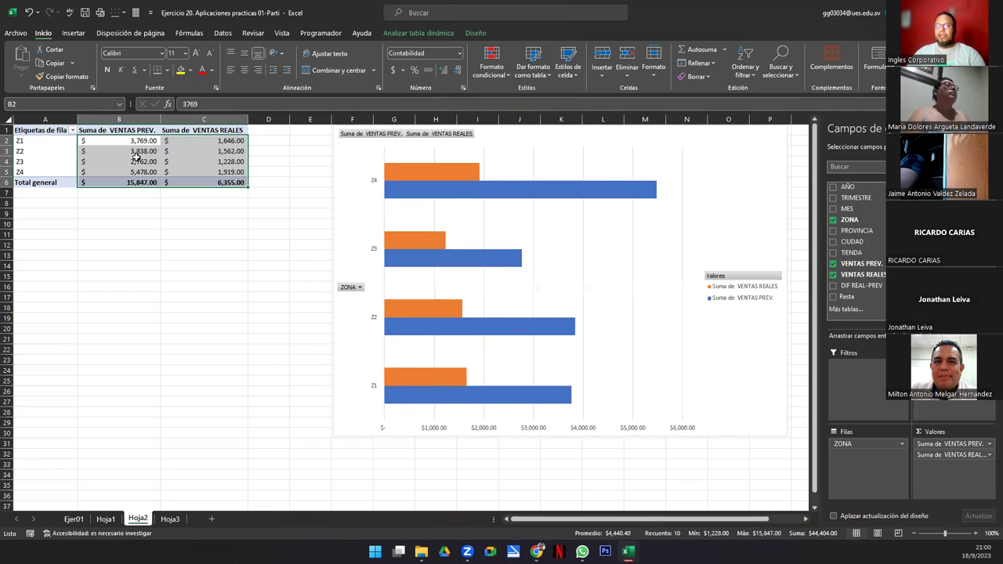
pyautogui.click(124, 139)
pyautogui.moveTo(123, 138); pyautogui.dragTo(119, 182)
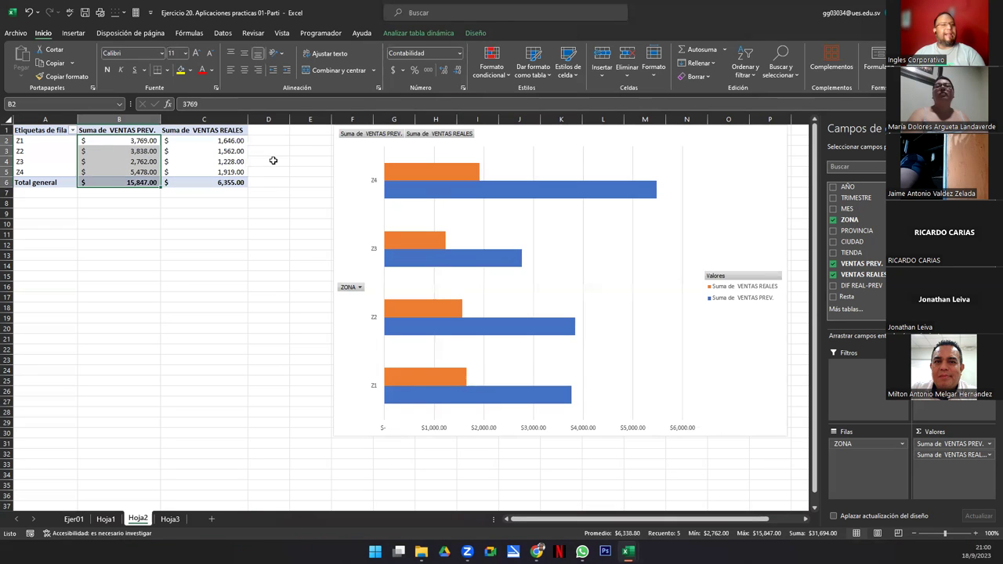
pyautogui.click(208, 155)
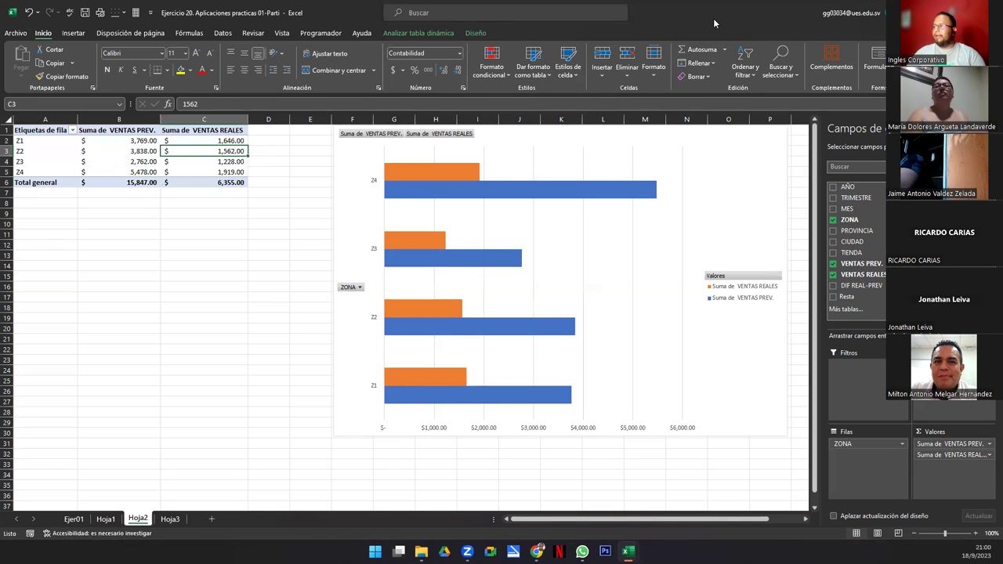
pyautogui.click(426, 35)
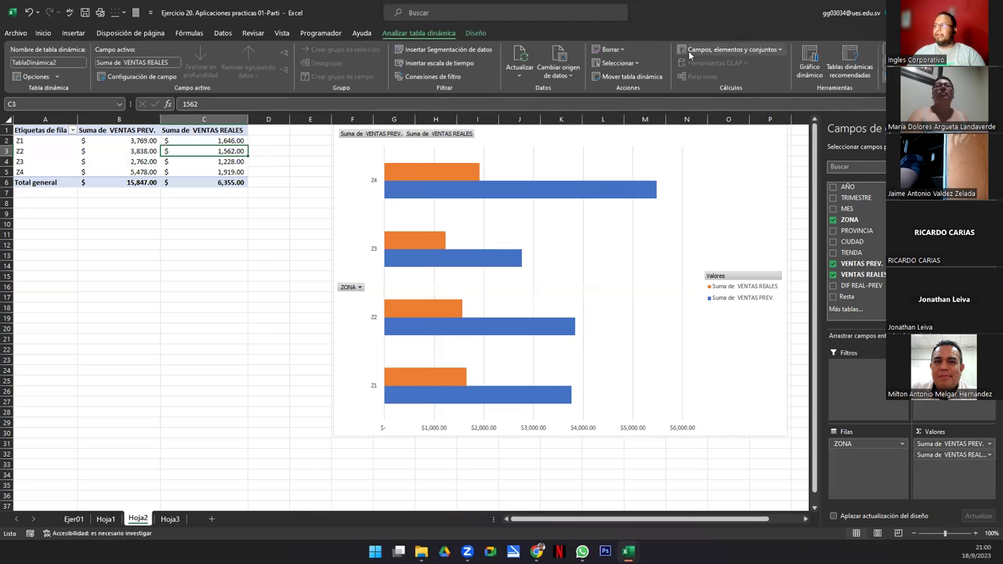
# Step: Add a calculated field Comisión 10% with formula ='VENTAS PREV.'*10%
pyautogui.click(721, 49)
pyautogui.click(721, 64)
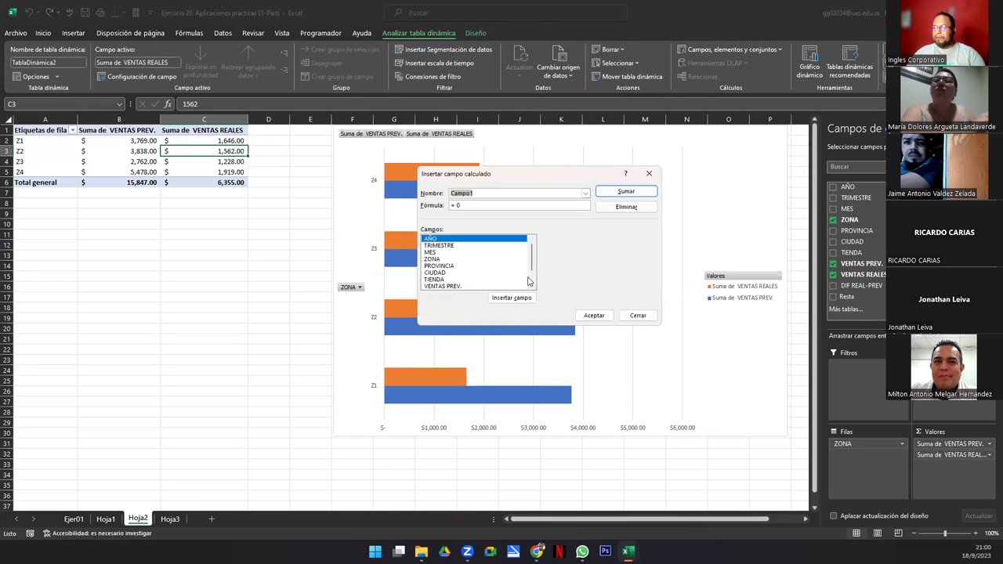
pyautogui.scroll(-1, 526, 255)
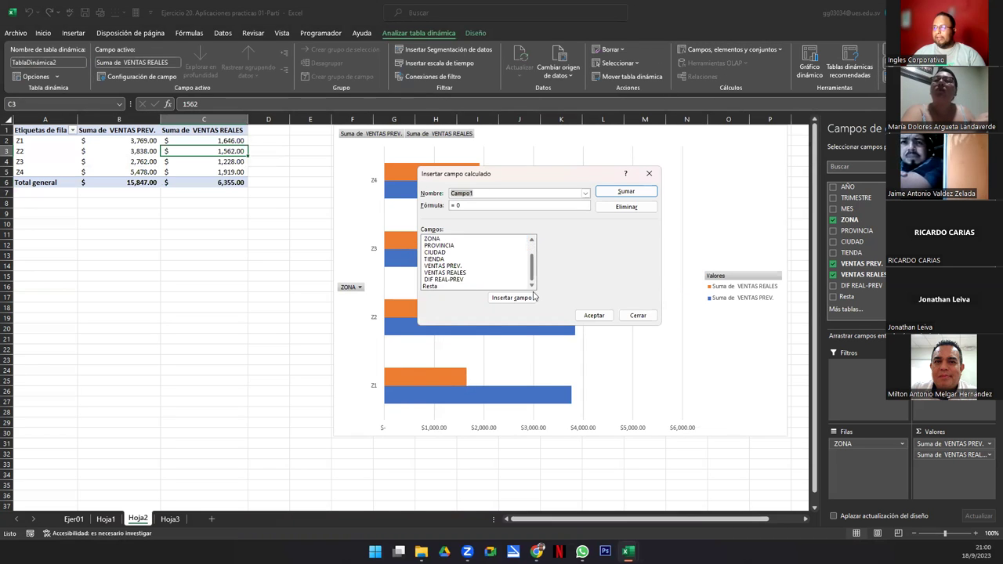
pyautogui.doubleClick(443, 266)
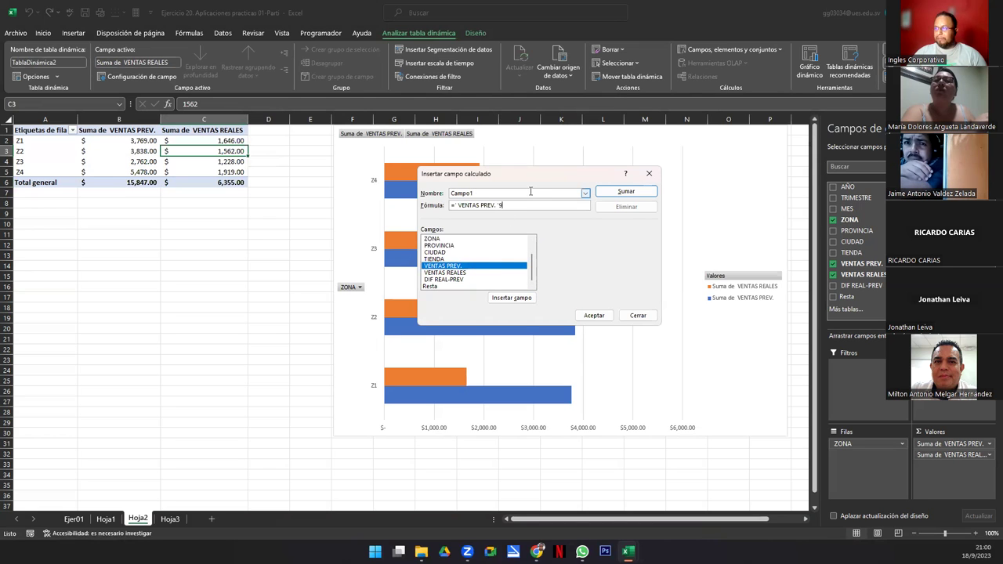
pyautogui.write('*10%')
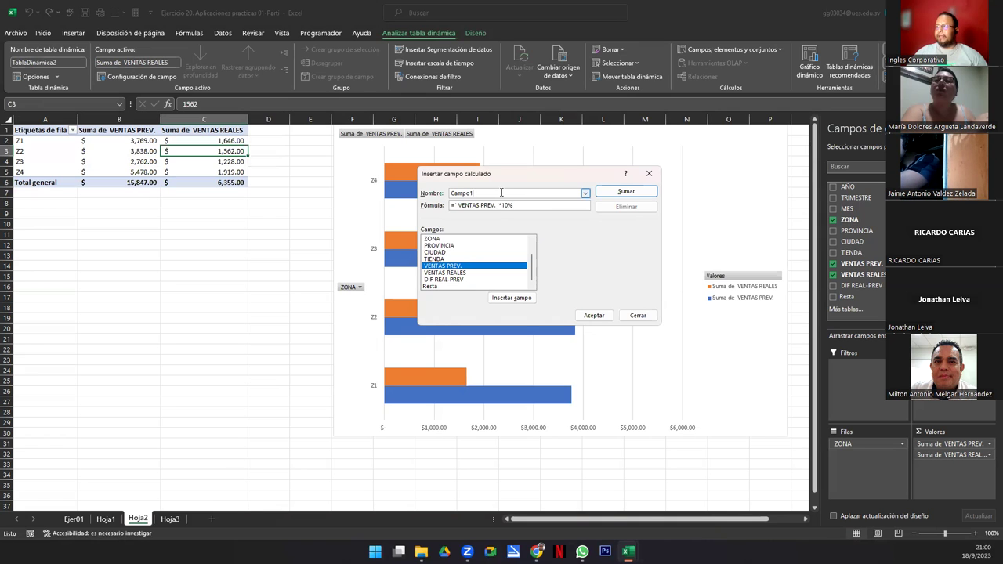
pyautogui.moveTo(502, 193); pyautogui.dragTo(413, 194)
pyautogui.write('Comisión 10%')
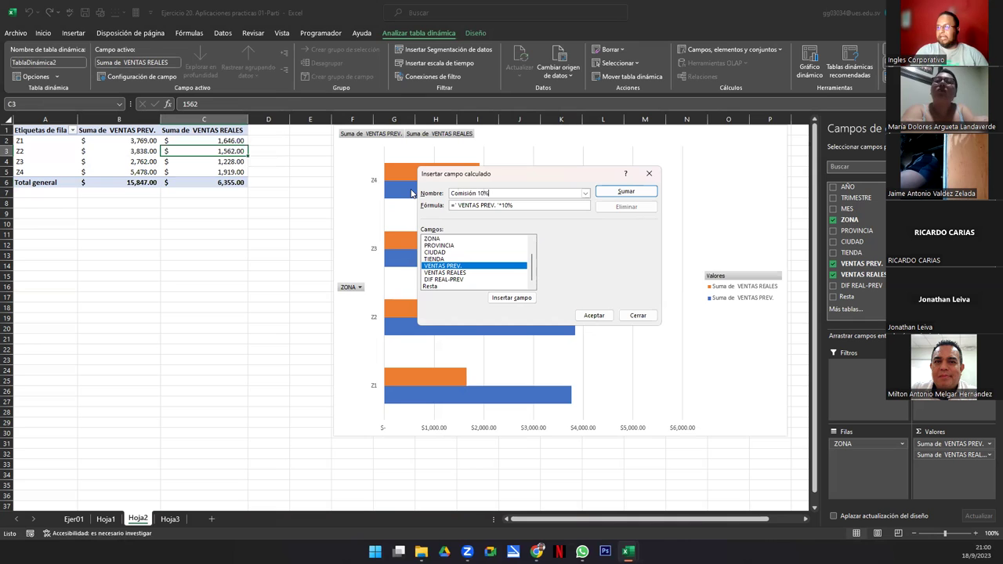
pyautogui.click(592, 318)
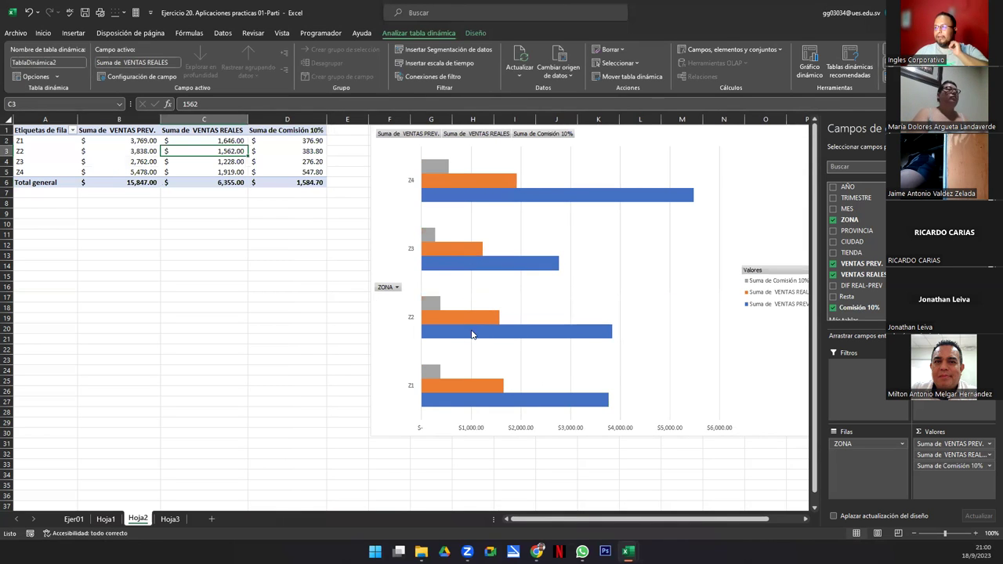
# Step: Select the chart's VENTAS PREV. bars and then the grey Comisión 10% bars
pyautogui.click(392, 215)
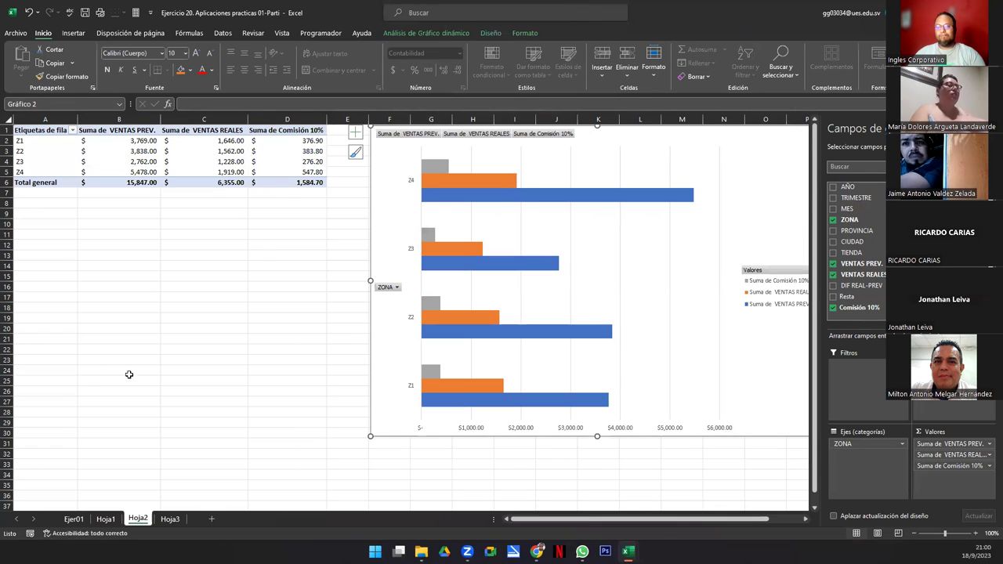
pyautogui.click(443, 265)
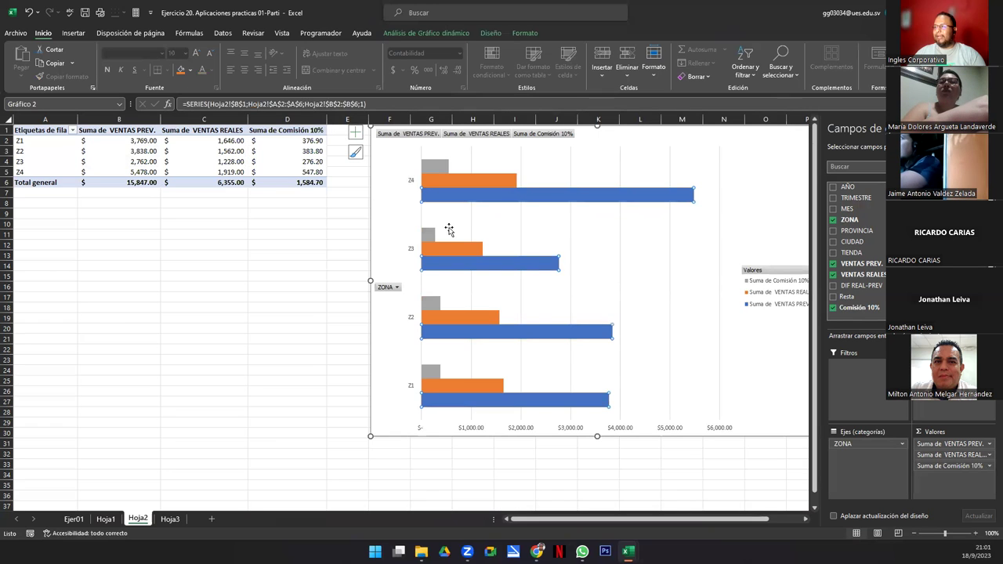
pyautogui.click(428, 237)
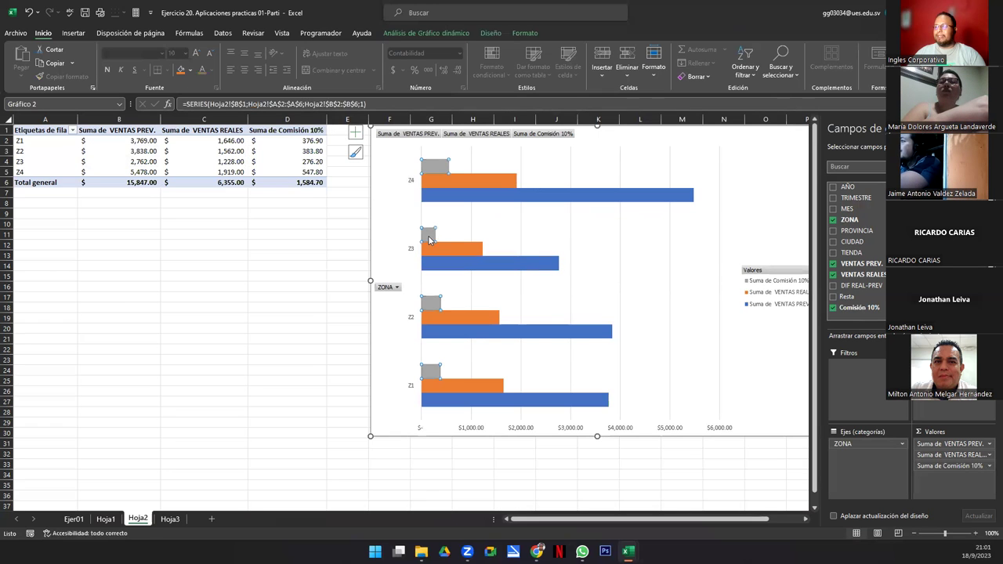
# Step: Move Suma de VENTAS PREV. to the end of the Valores area so Comisión 10% comes first
pyautogui.click(759, 284)
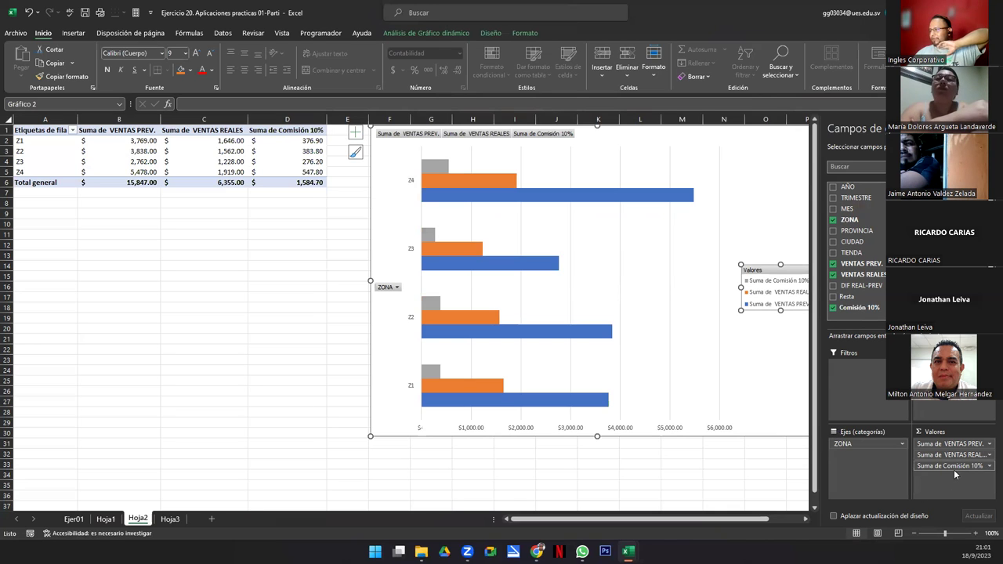
pyautogui.moveTo(947, 447); pyautogui.dragTo(951, 460)
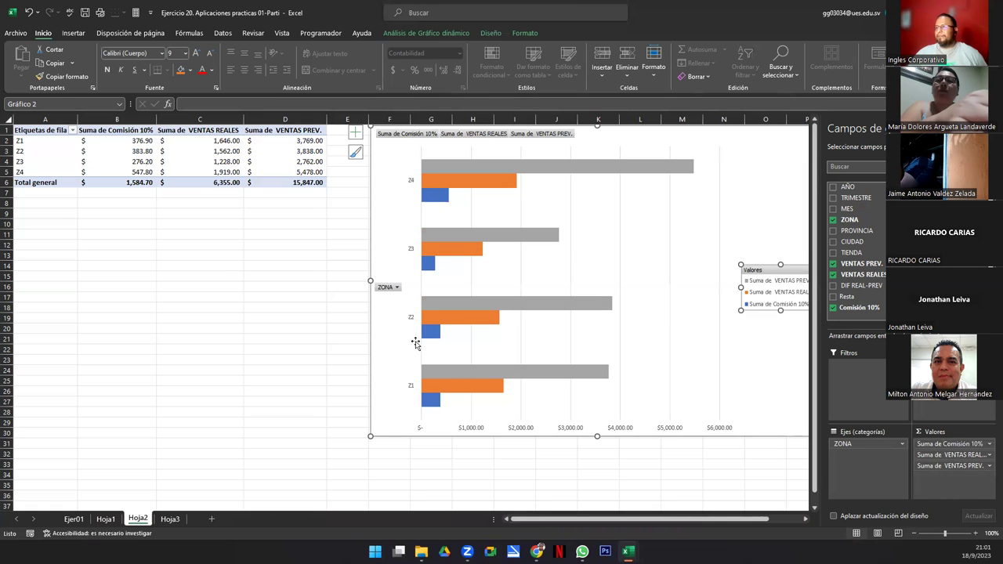
pyautogui.click(209, 246)
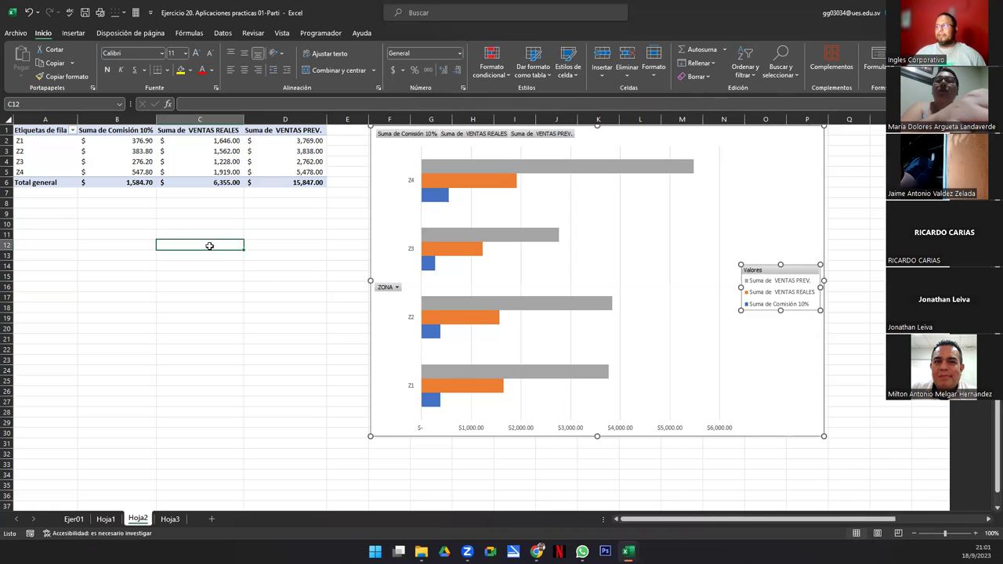
pyautogui.click(384, 159)
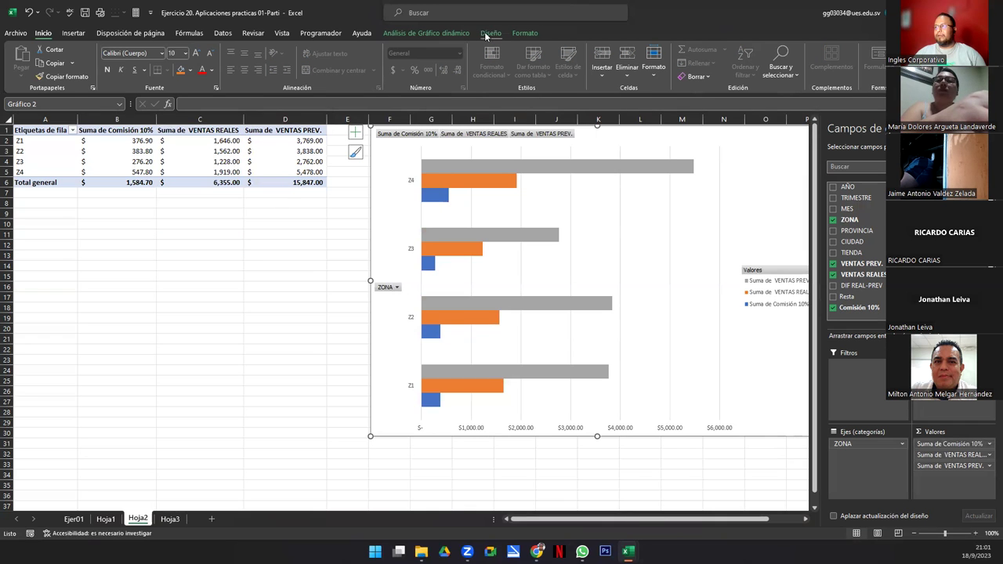
# Step: Hide the field list and apply the grey-gradient chart style with value labels to the pivot chart
pyautogui.click(485, 36)
pyautogui.click(436, 32)
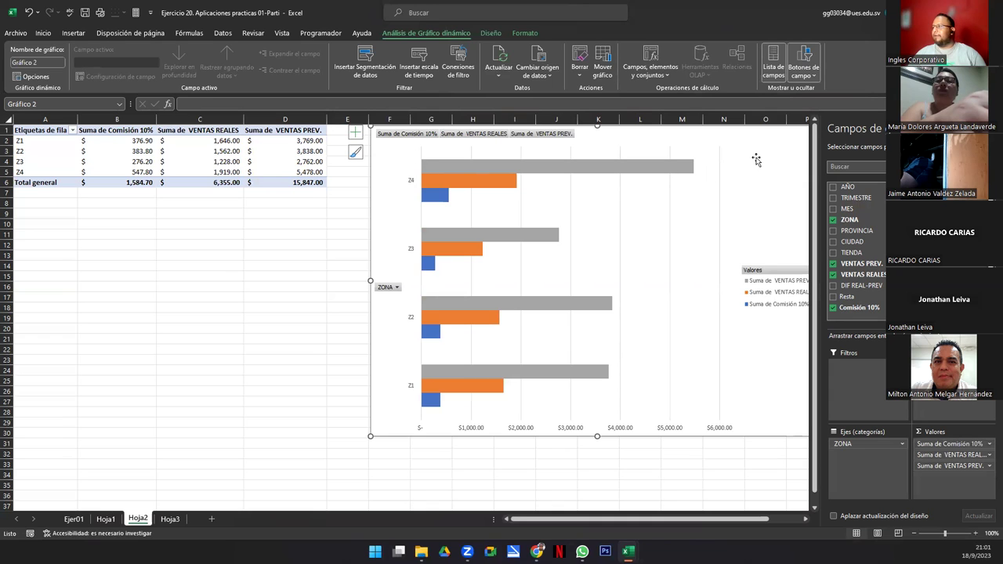
pyautogui.click(781, 58)
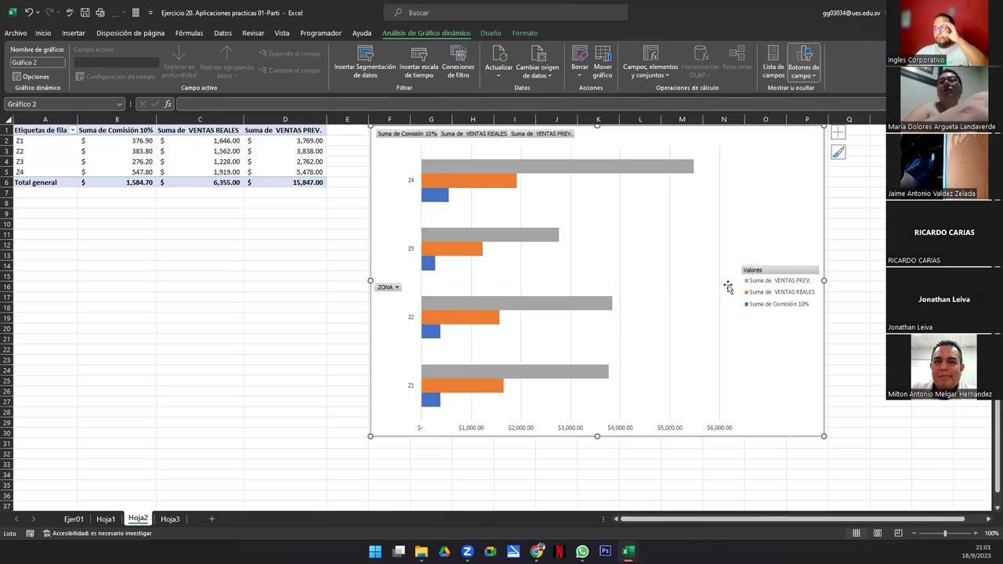
pyautogui.click(491, 33)
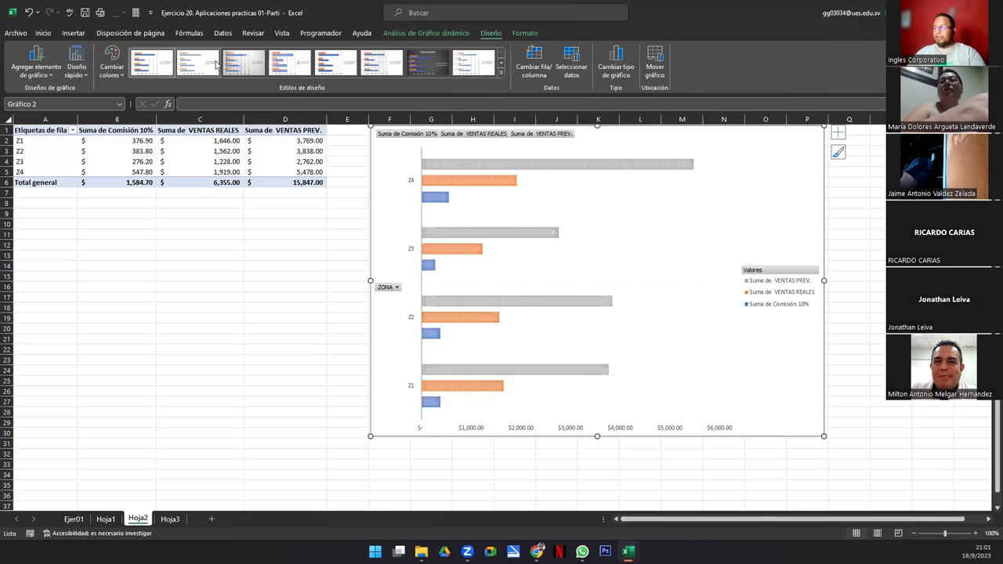
pyautogui.click(239, 70)
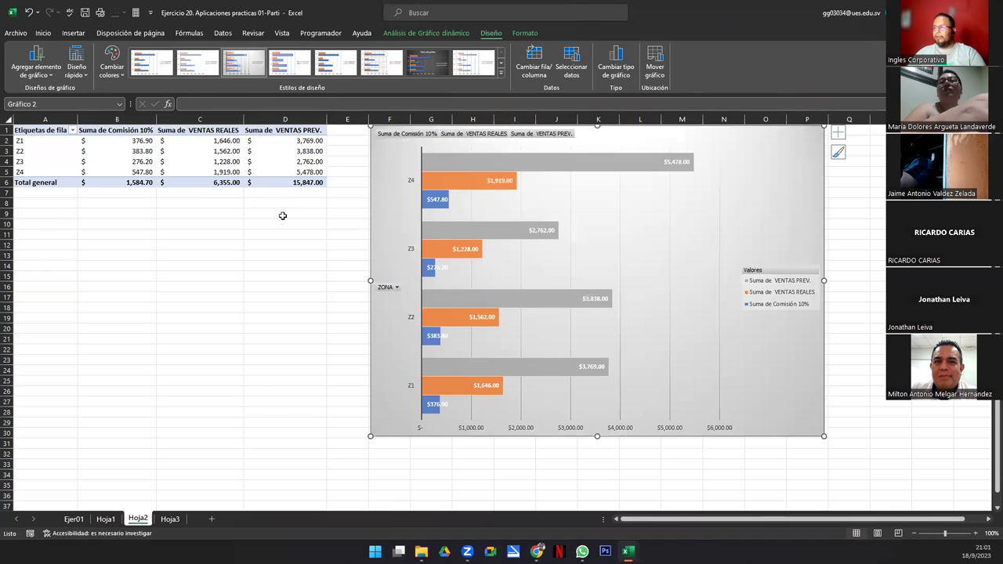
# Step: Recolour the chart bars with Colour Palette 3: green, yellow and orange
pyautogui.click(441, 35)
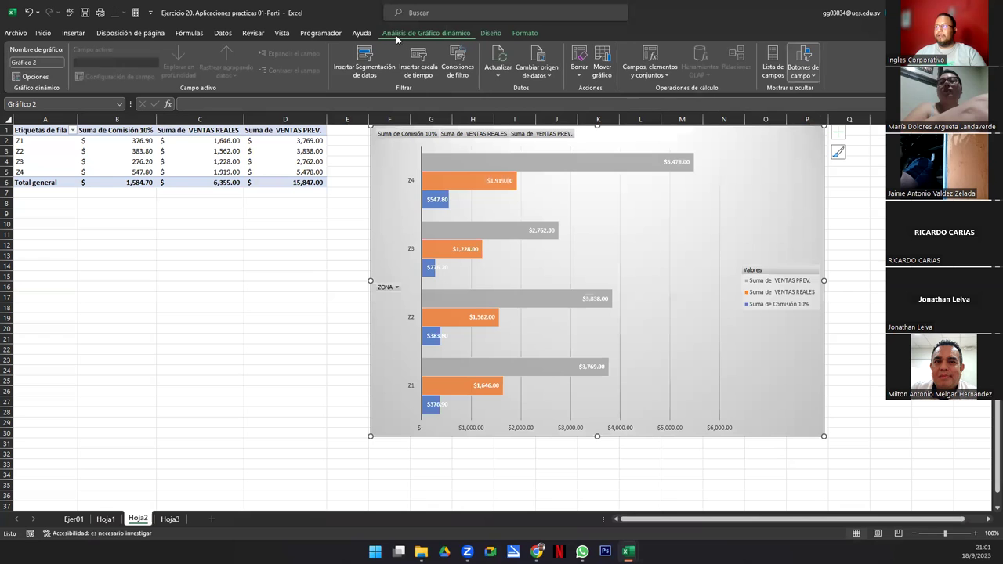
pyautogui.click(493, 34)
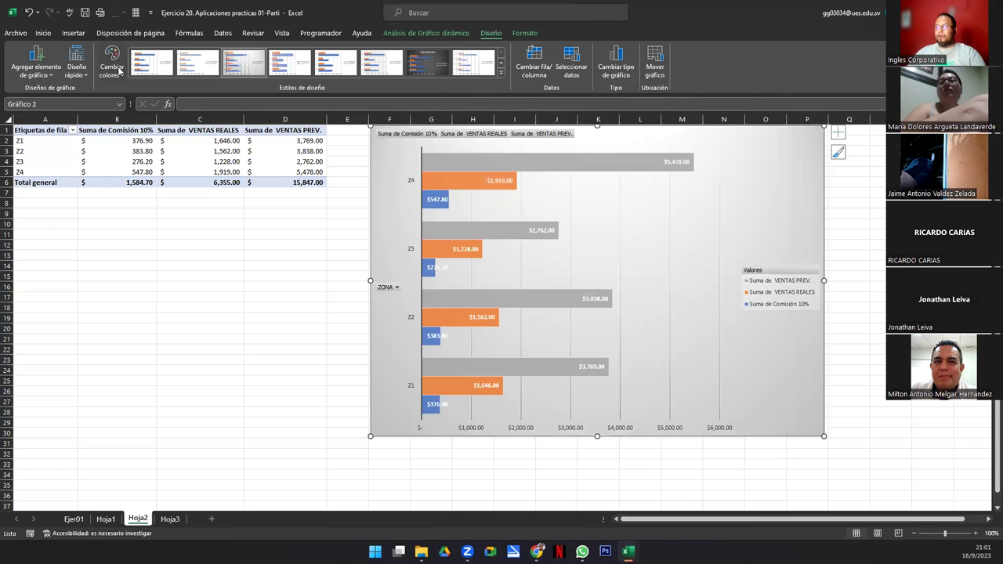
pyautogui.click(111, 64)
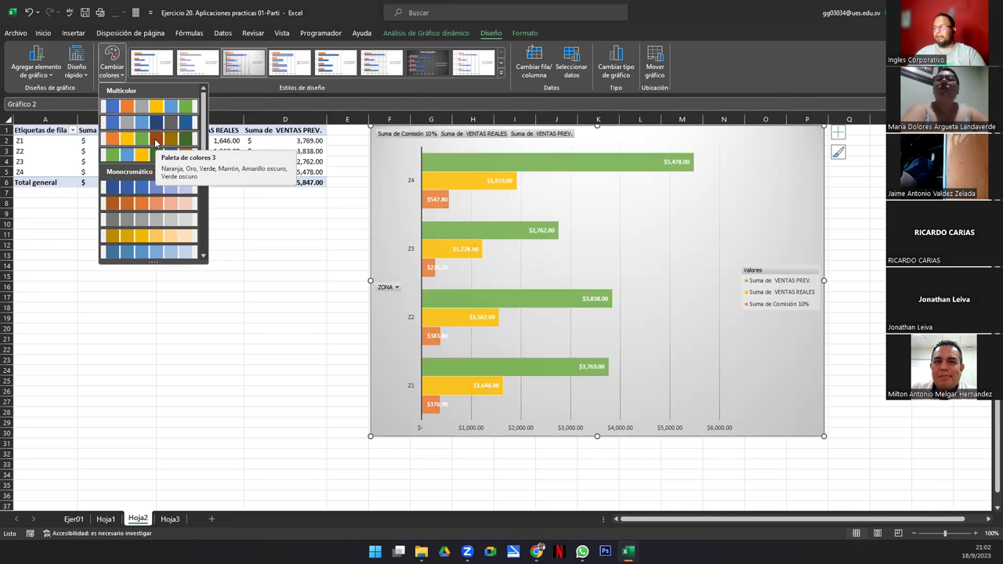
pyautogui.click(156, 141)
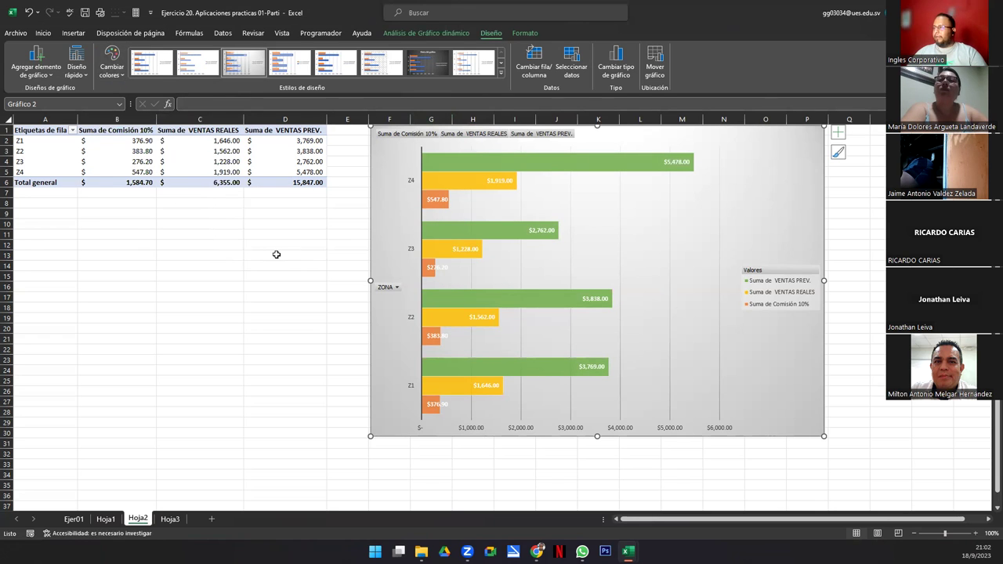
pyautogui.click(409, 35)
# Step: Insert slicers for the CIUDAD and TIENDA fields on the pivot chart
pyautogui.click(350, 65)
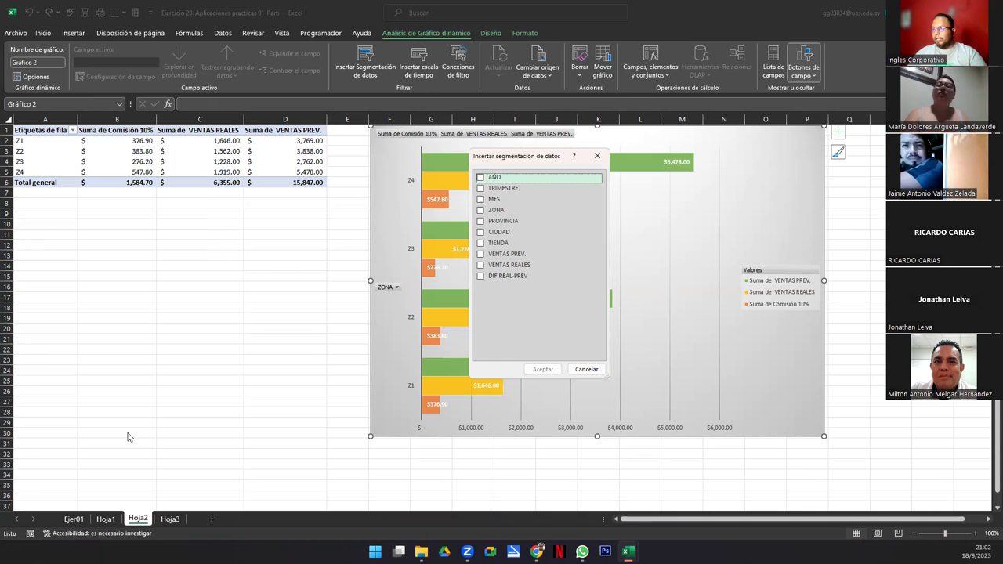
pyautogui.press('Escape')
pyautogui.click(198, 164)
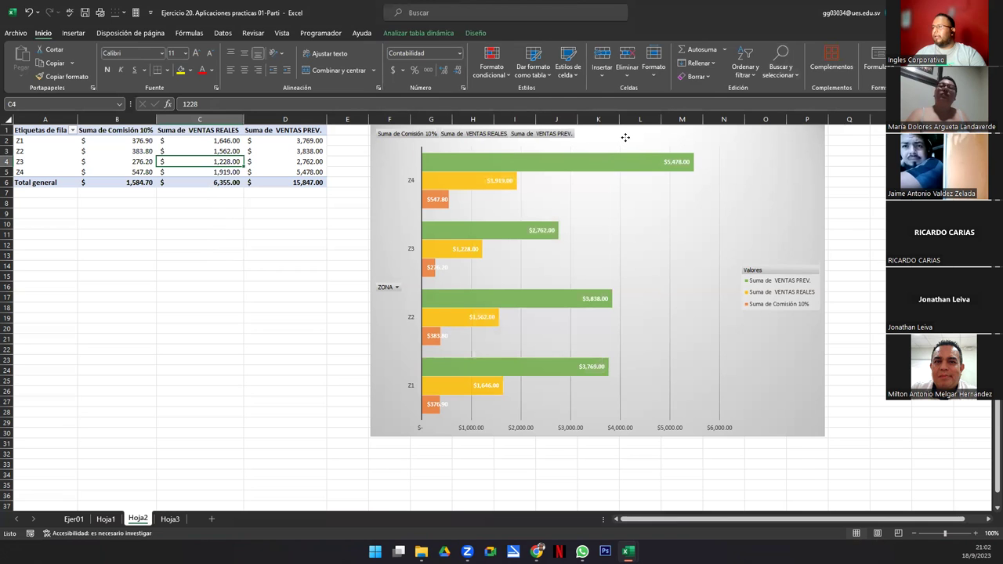
pyautogui.click(626, 137)
pyautogui.click(773, 56)
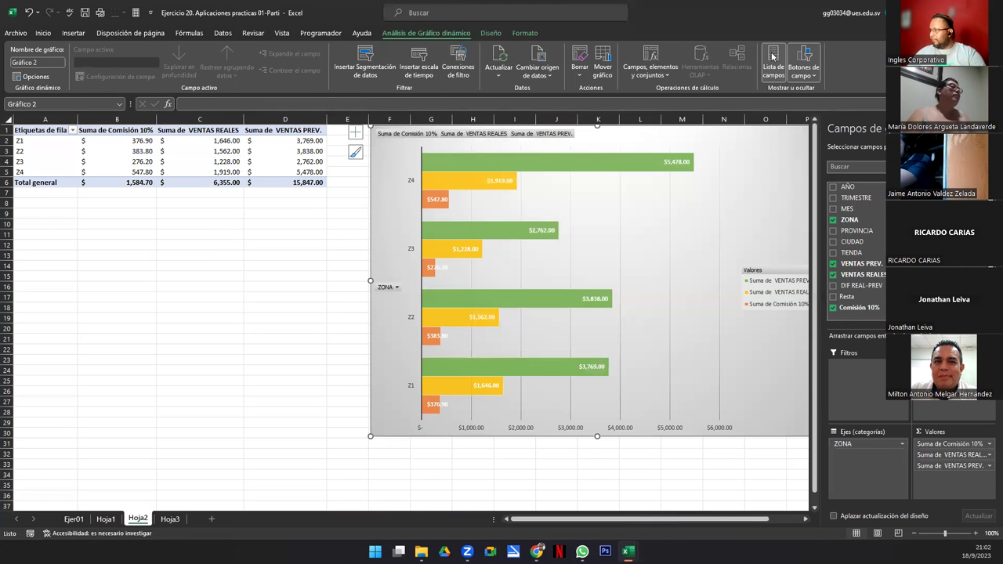
pyautogui.click(773, 56)
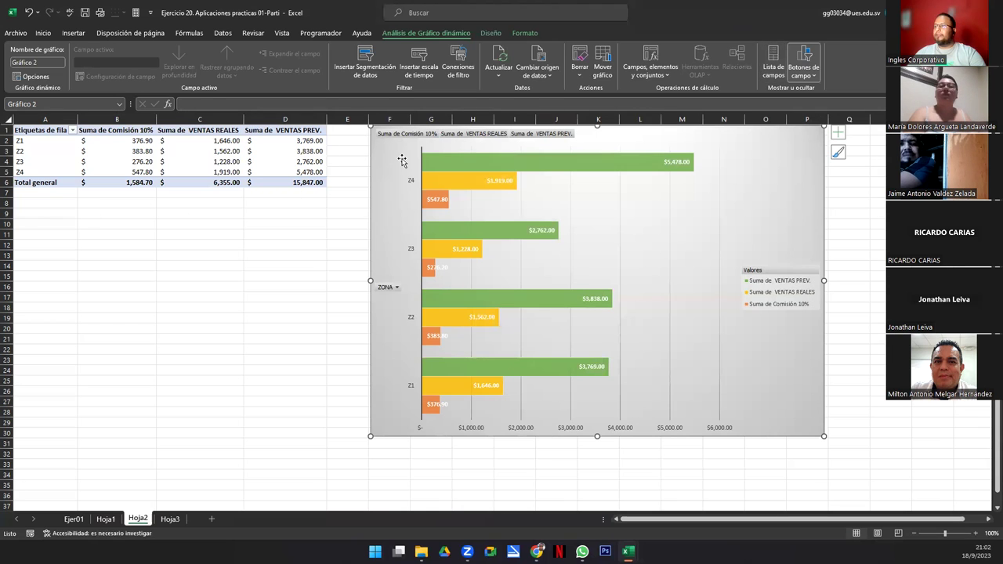
pyautogui.click(365, 63)
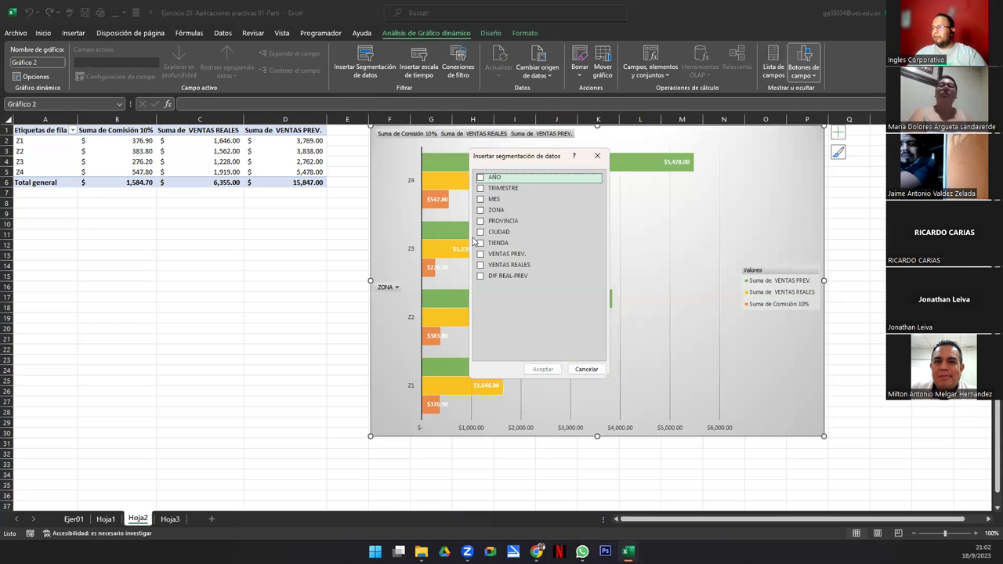
pyautogui.click(481, 232)
pyautogui.click(481, 242)
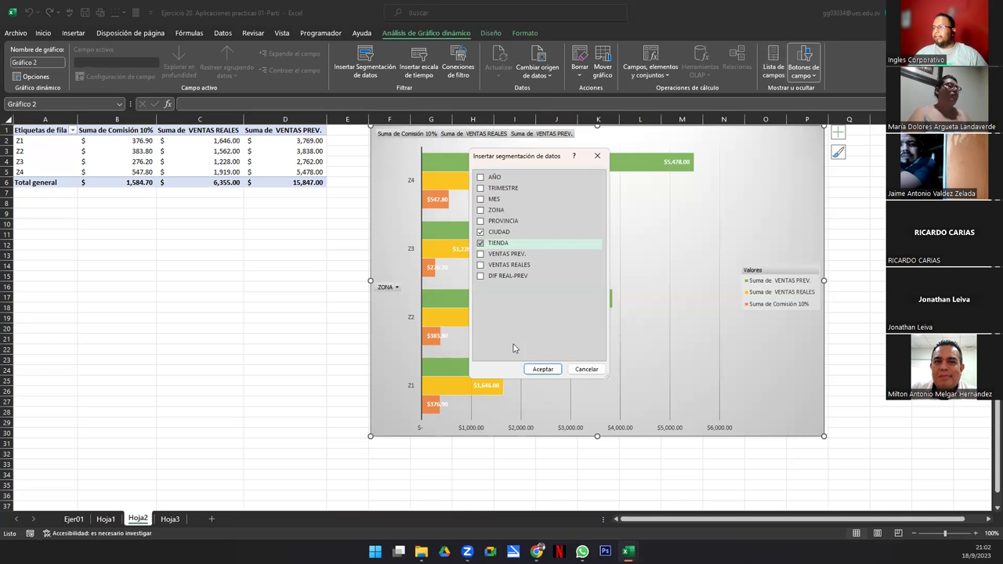
pyautogui.click(540, 373)
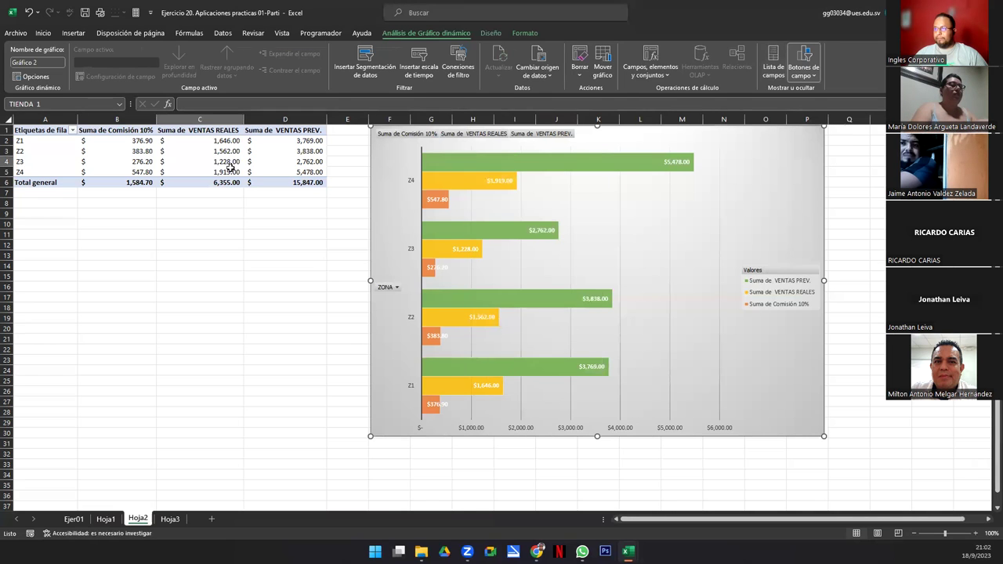
# Step: Place the TIENDA slicer below the pivot table, widened, with 8 columns and shortened to fit
pyautogui.moveTo(488, 272); pyautogui.dragTo(38, 205)
pyautogui.moveTo(122, 266); pyautogui.dragTo(360, 252)
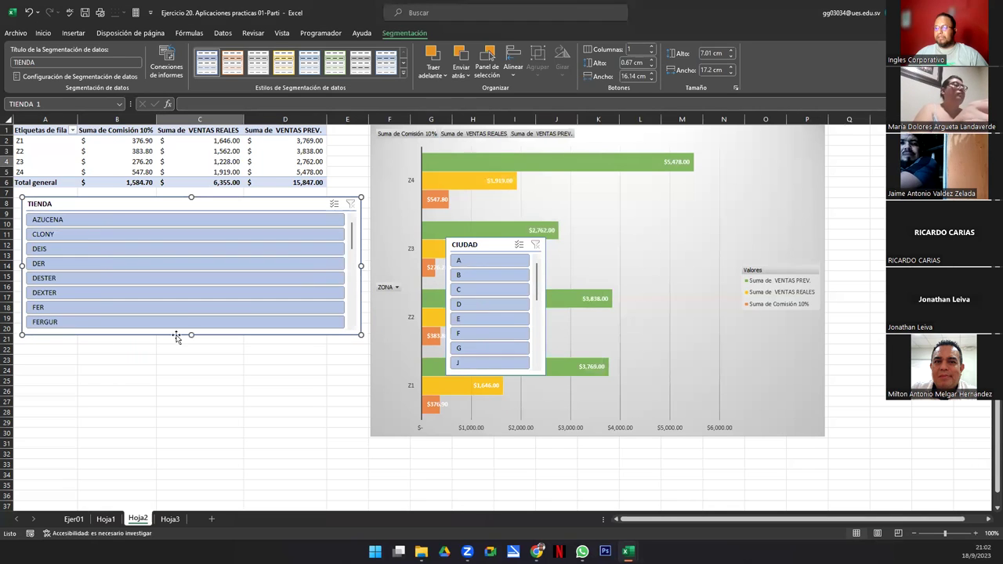
pyautogui.click(629, 50)
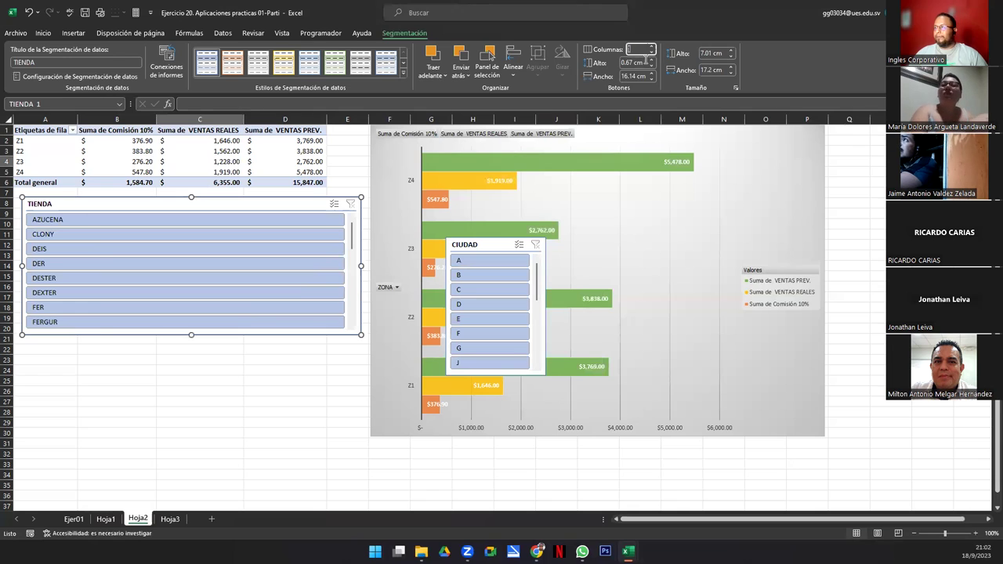
pyautogui.write('8')
pyautogui.press('Return')
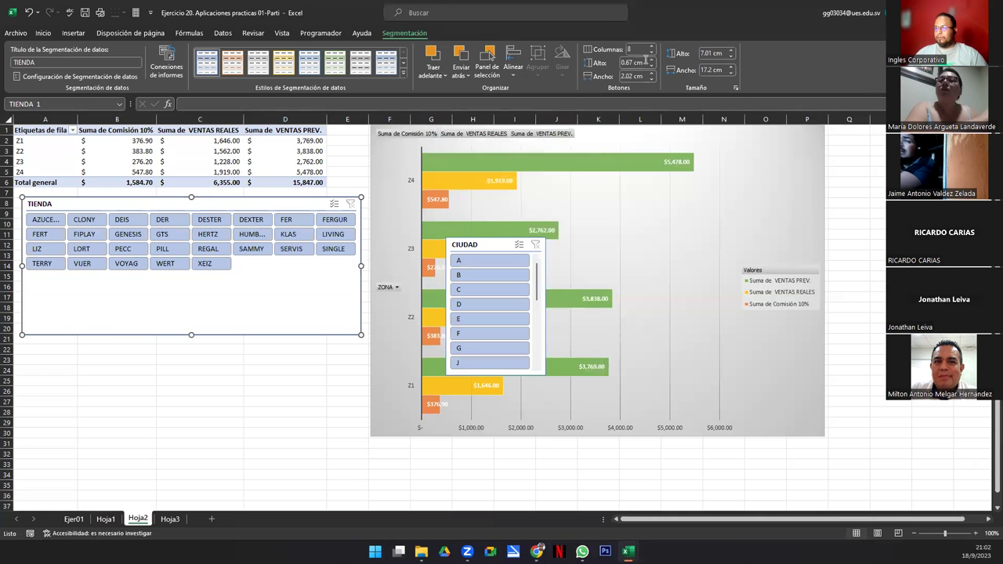
pyautogui.moveTo(192, 335); pyautogui.dragTo(191, 275)
# Step: Place the CIUDAD slicer under TIENDA with 8 columns, matching width, ending at row 22
pyautogui.moveTo(489, 245); pyautogui.dragTo(63, 292)
pyautogui.click(640, 49)
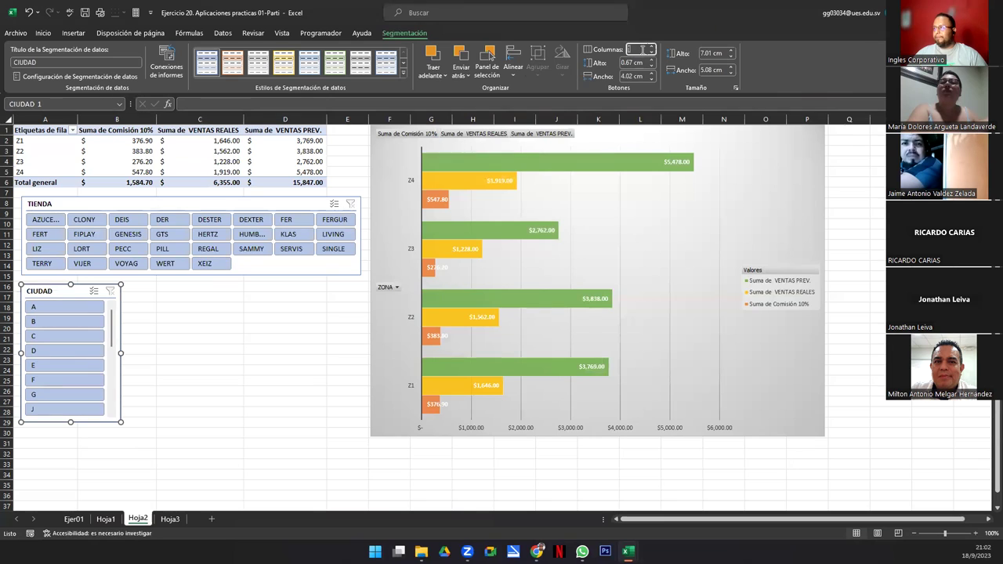
pyautogui.write('8')
pyautogui.press('Return')
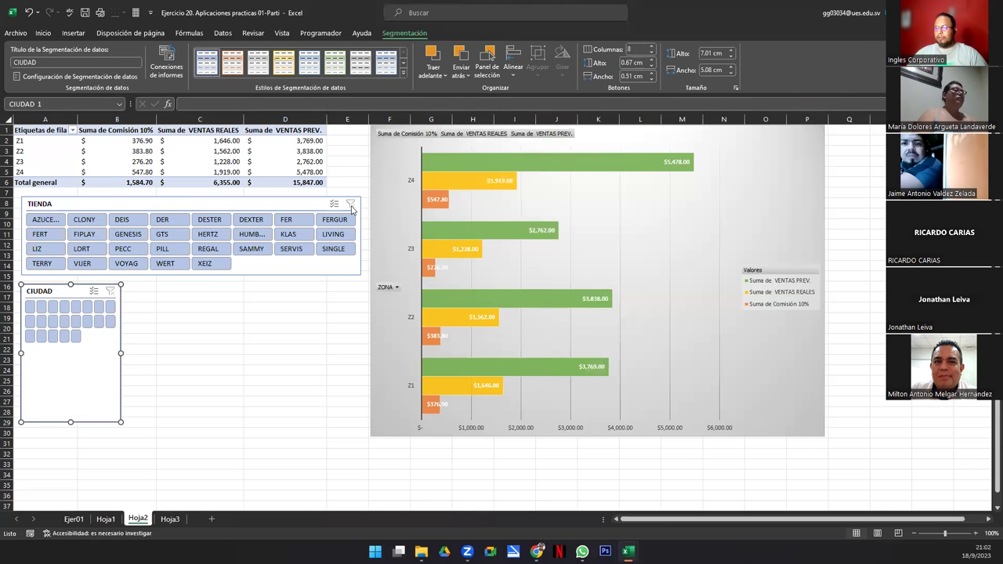
pyautogui.moveTo(120, 353); pyautogui.dragTo(361, 341)
pyautogui.moveTo(190, 423); pyautogui.dragTo(191, 352)
pyautogui.keyDown('ctrl'); pyautogui.click(244, 274); pyautogui.keyUp('ctrl')
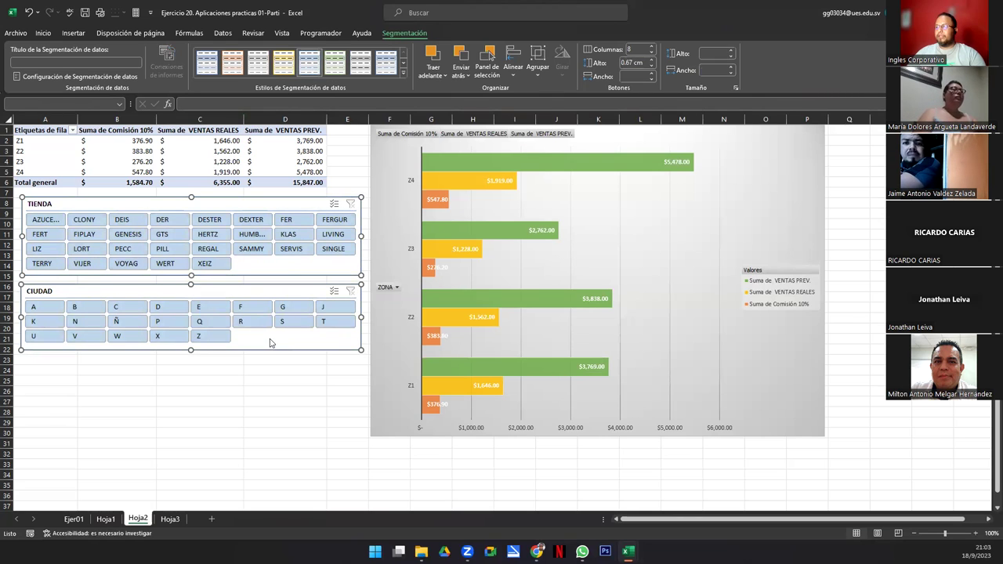
# Step: Filter the chart to stores AZUCE, FIPLAY, PECC and WERT, then narrow cities to zone Z2
pyautogui.click(46, 221)
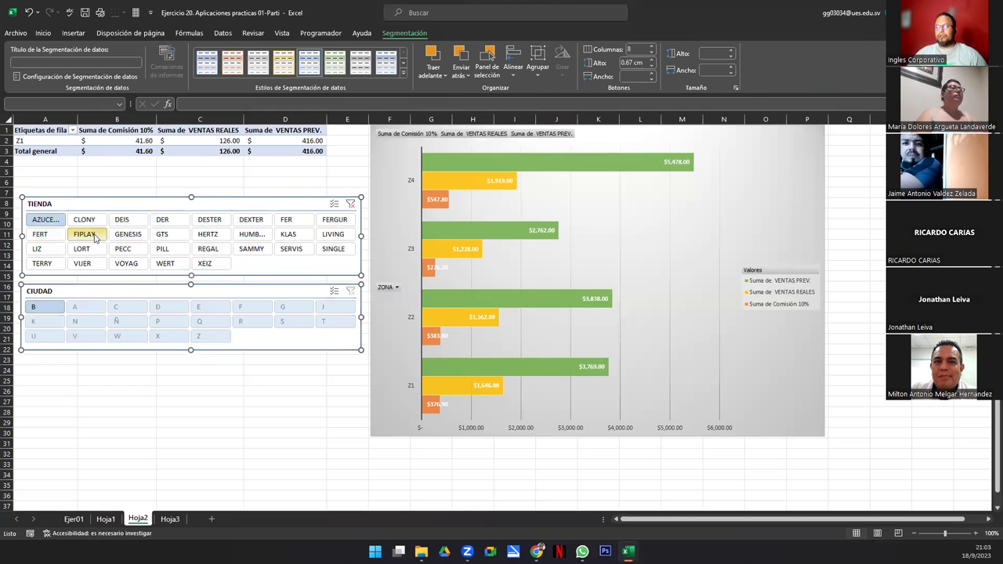
pyautogui.keyDown('ctrl'); pyautogui.click(84, 234); pyautogui.keyUp('ctrl')
pyautogui.keyDown('ctrl'); pyautogui.click(123, 249); pyautogui.keyUp('ctrl')
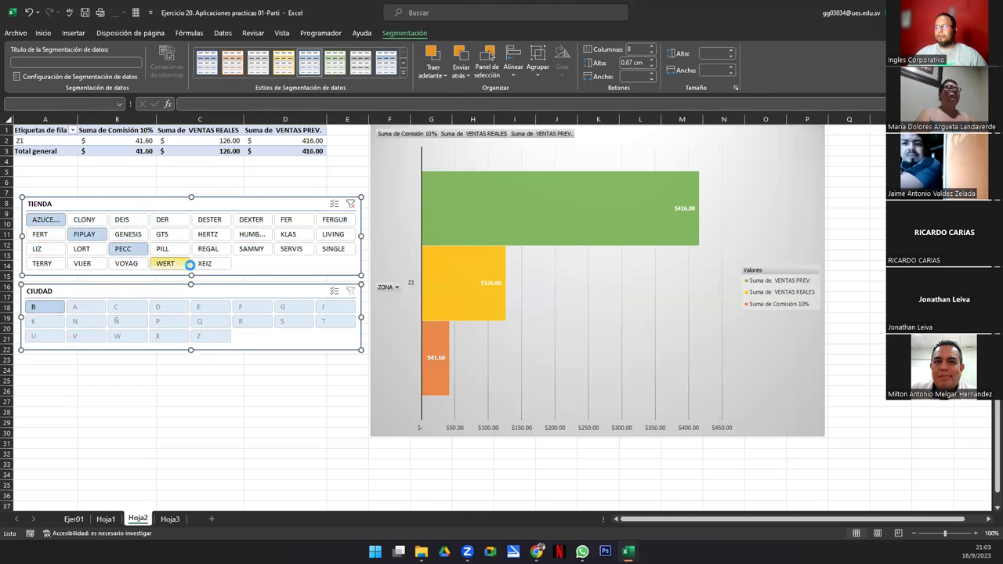
pyautogui.keyDown('ctrl'); pyautogui.click(165, 264); pyautogui.keyUp('ctrl')
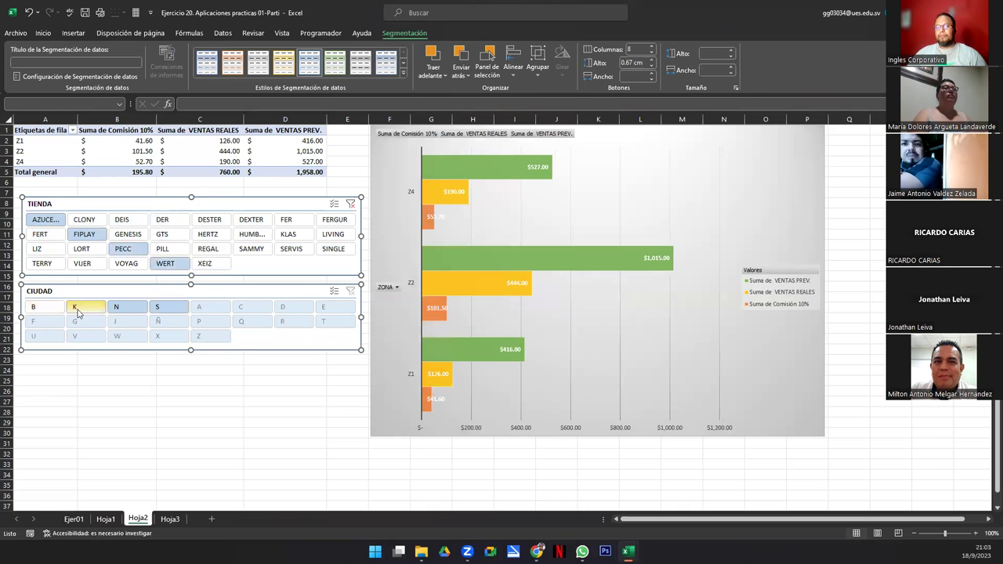
pyautogui.keyDown('ctrl'); pyautogui.click(106, 310); pyautogui.keyUp('ctrl')
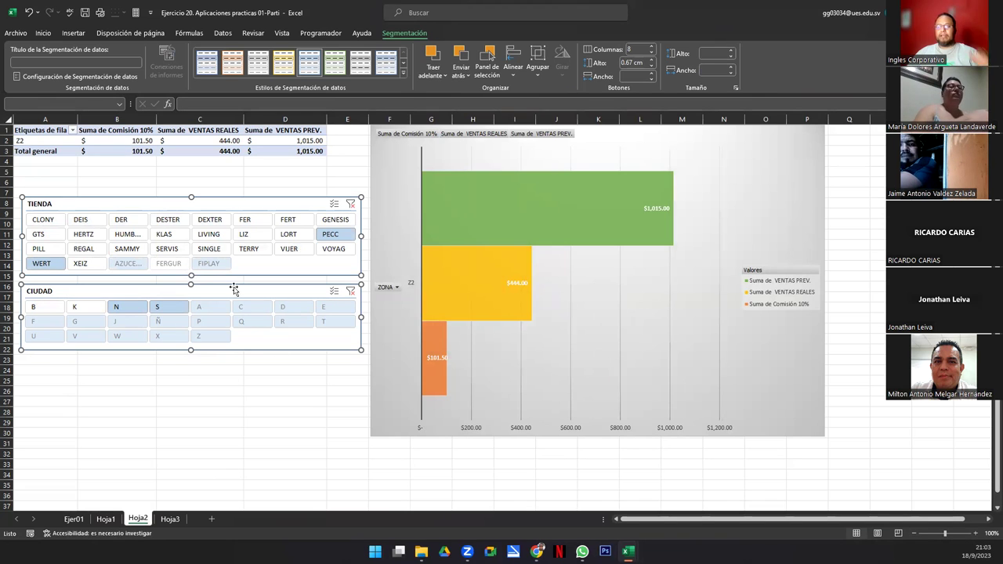
# Step: Clear both slicer filters to restore Z1–Z4, then switch to the Genially presentation in the browser
pyautogui.click(351, 204)
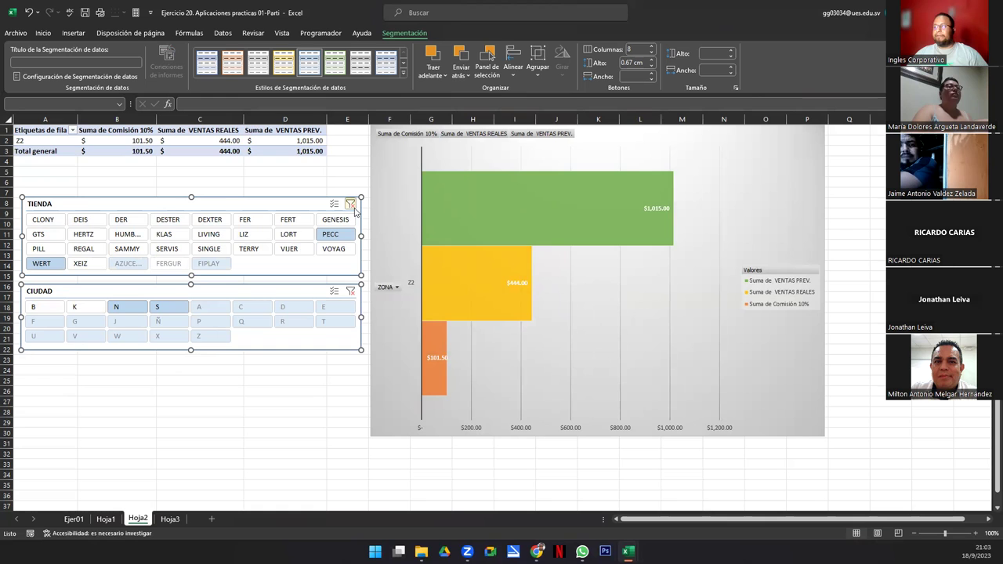
pyautogui.click(350, 291)
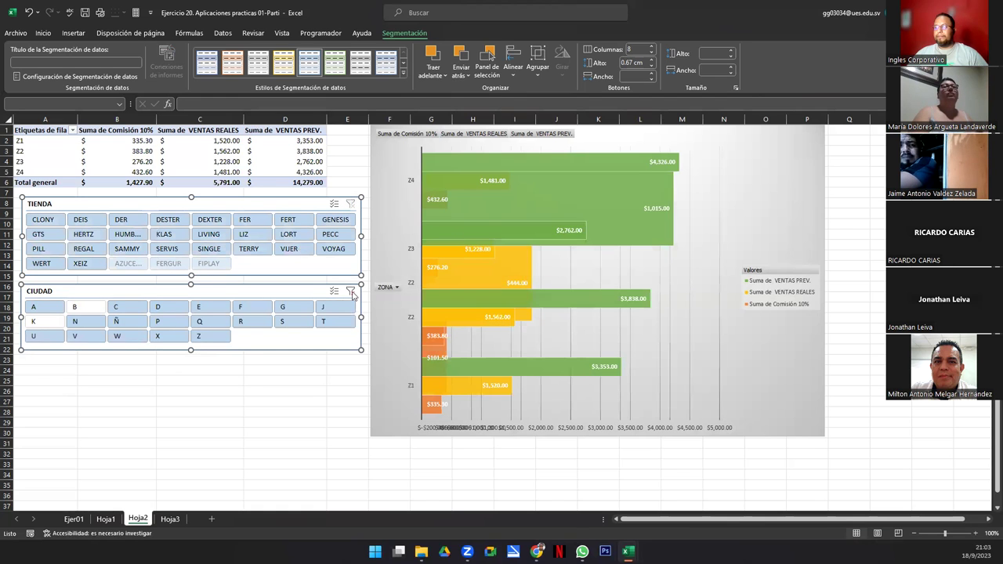
pyautogui.click(310, 413)
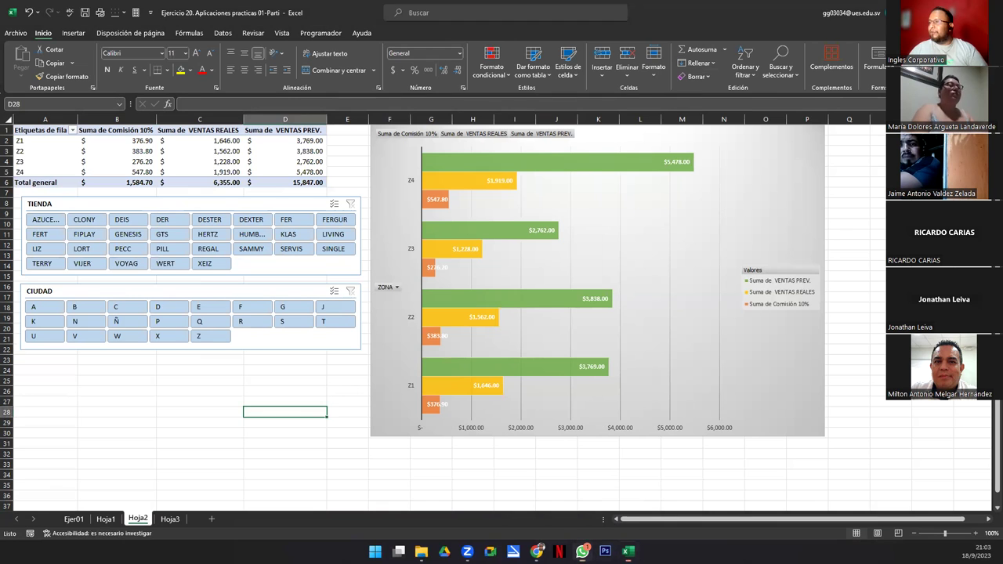
pyautogui.hotkey('alt', 'Tab')
pyautogui.click(418, 10)
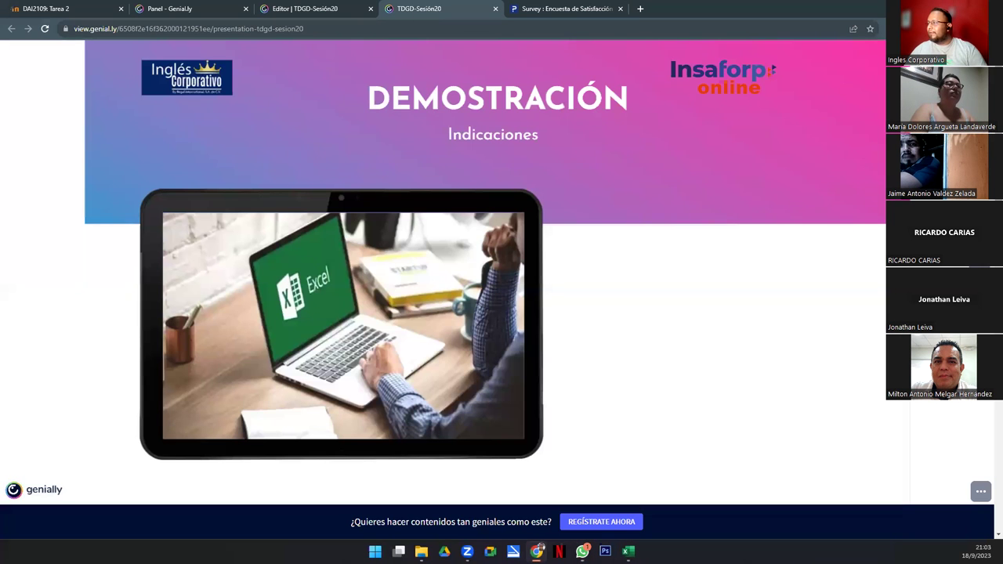
# Step: Scroll to the CONSULTAS slide, show the presentation full screen, and advance one slide
pyautogui.scroll(-5, 497, 266)
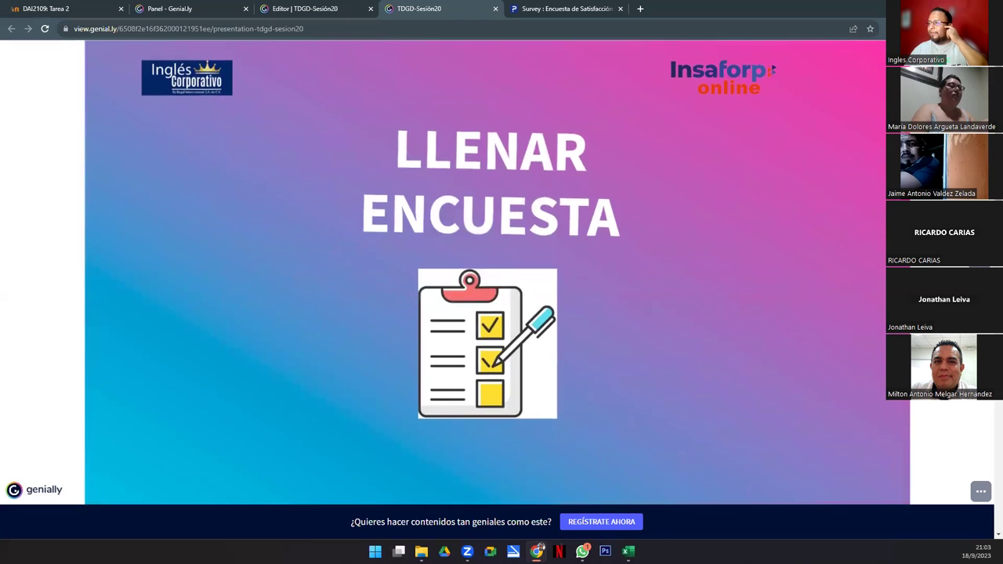
pyautogui.scroll(-2, 838, 378)
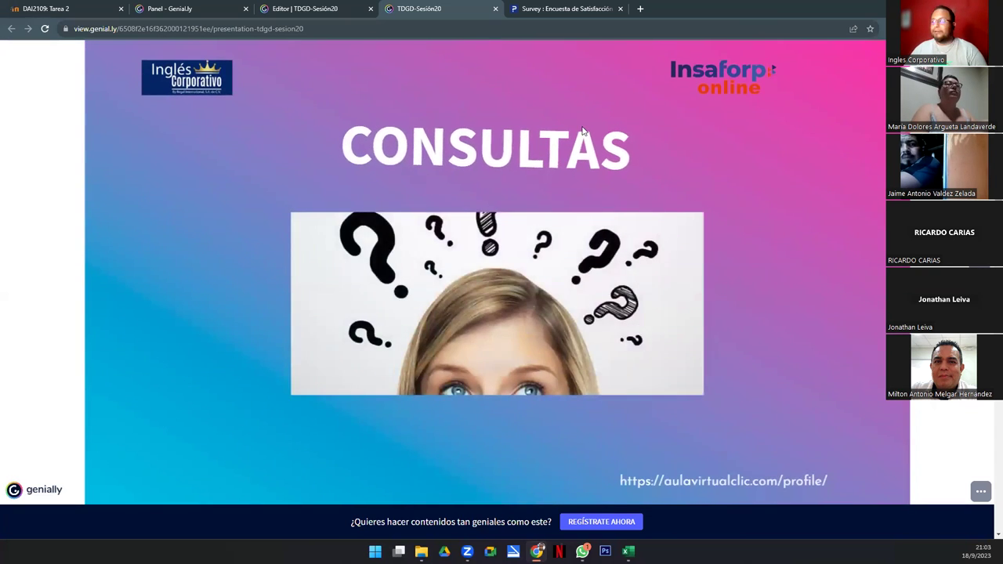
pyautogui.click(981, 492)
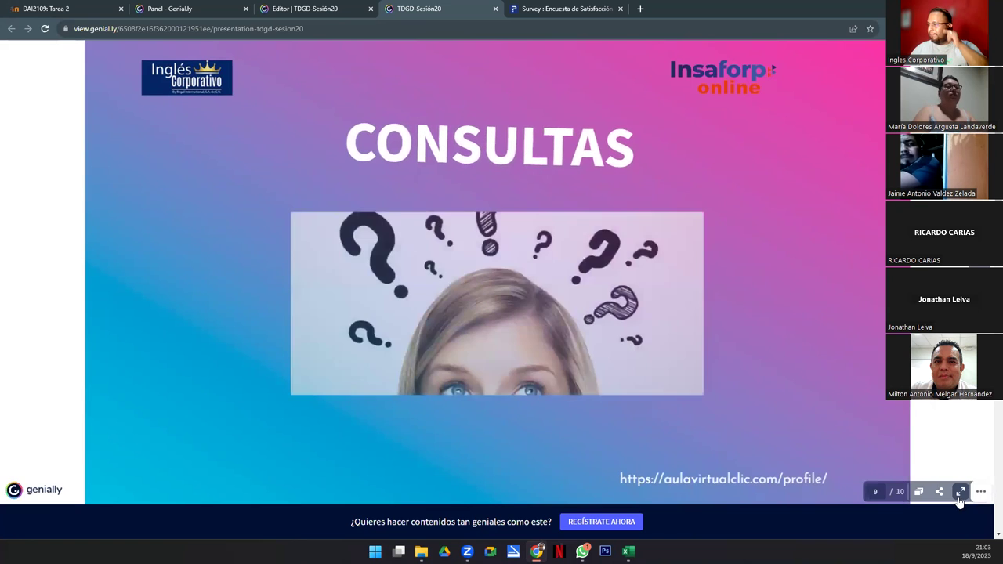
pyautogui.click(959, 492)
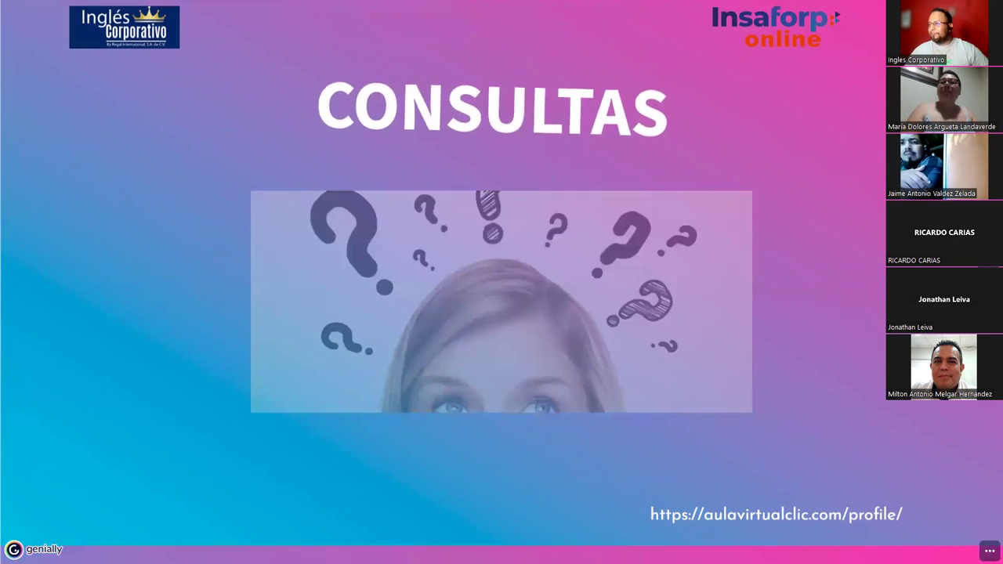
pyautogui.press('Right')
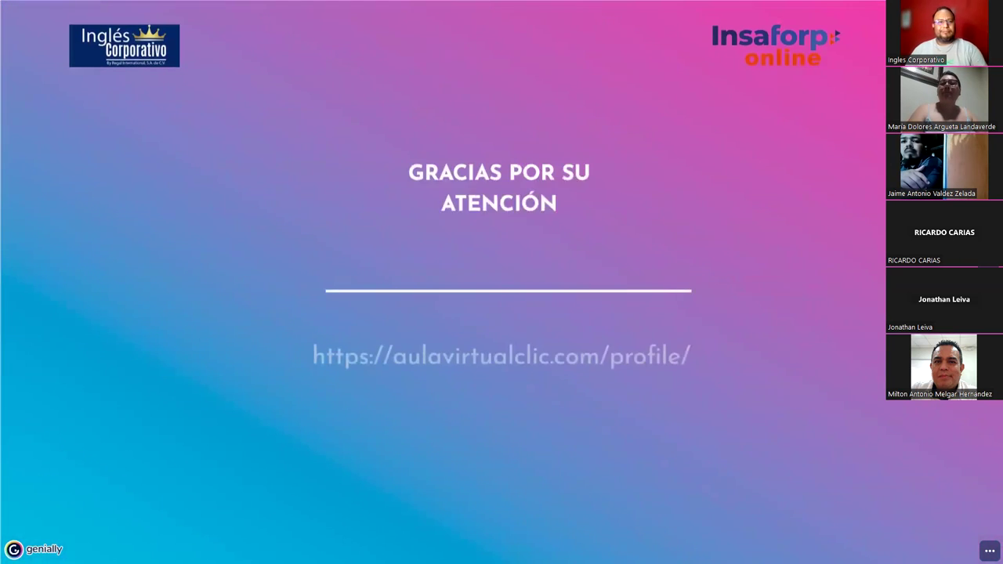